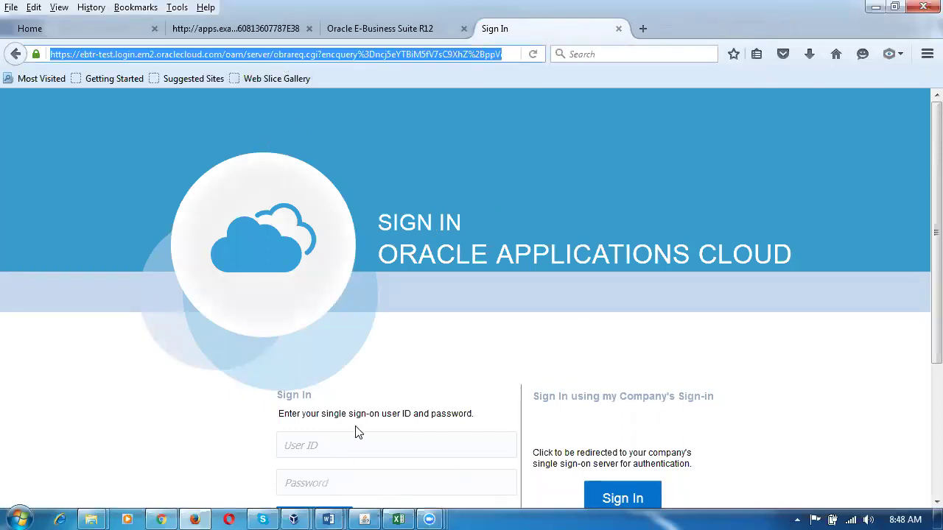
- Sign in with the saved employee account's autofilled credentials and go to the home springboard
click(353, 447)
text(m01)
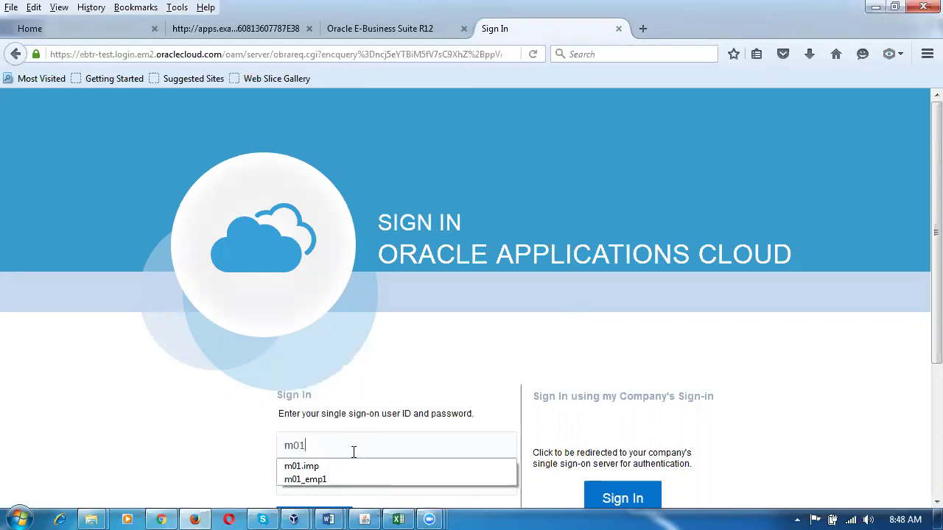
click(352, 479)
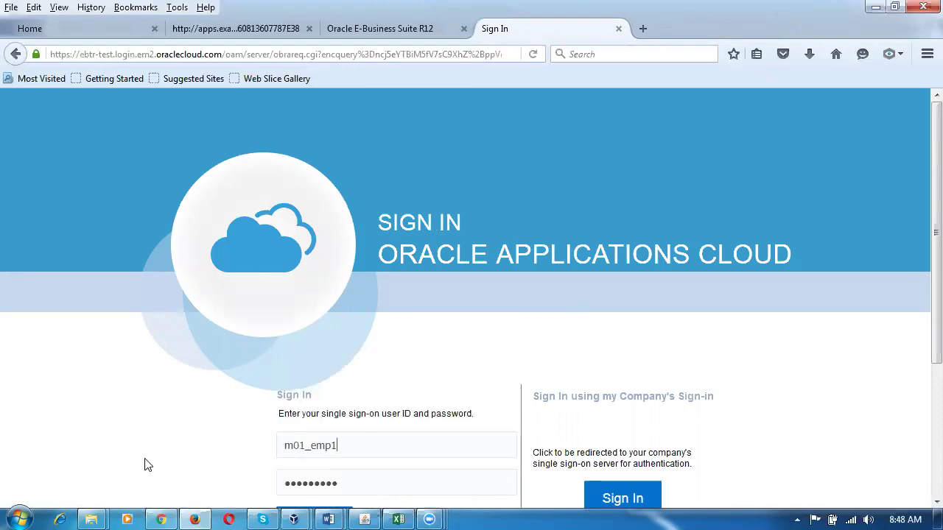
scroll(143, 462, down, 3)
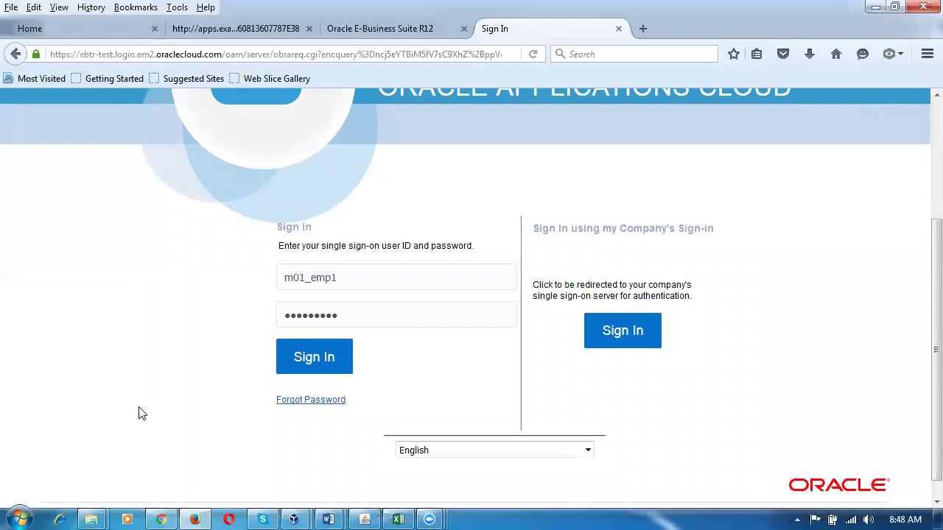
click(306, 357)
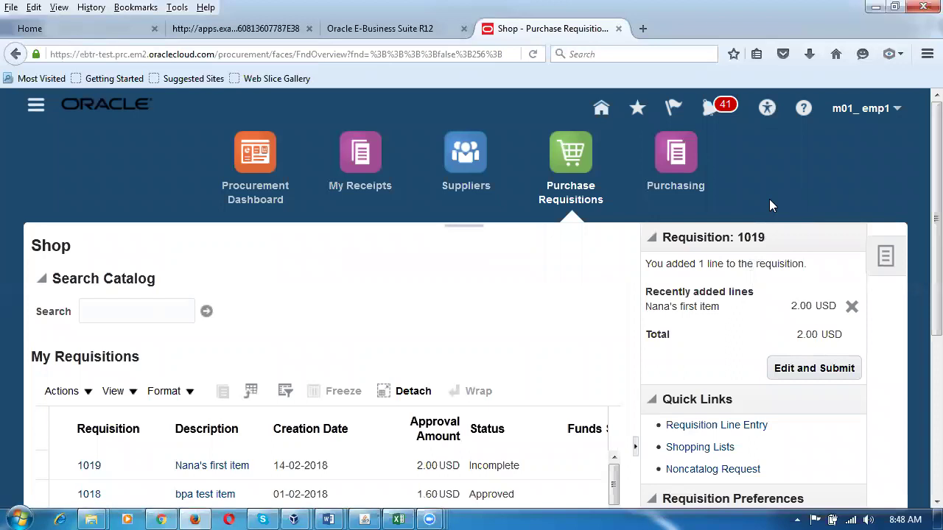
click(602, 110)
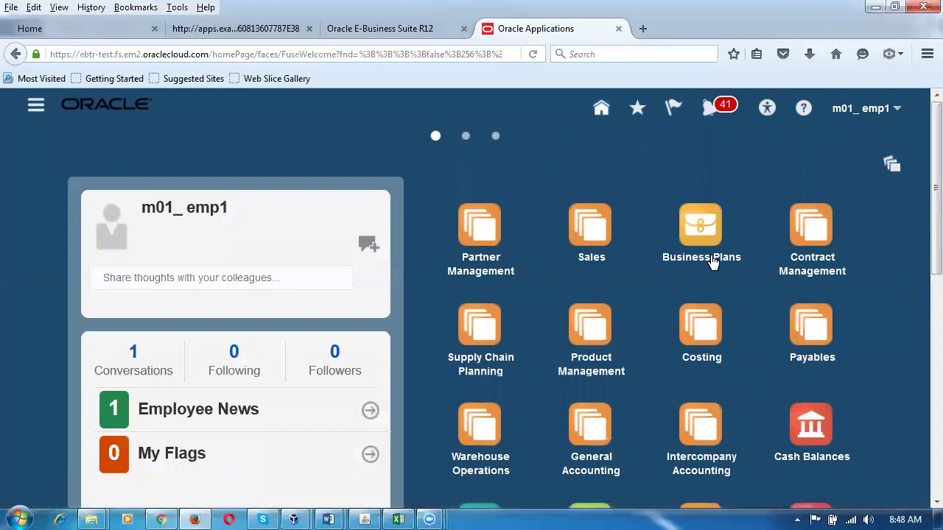
- Expand the Sales tile on the springboard and bring up Personalize Springboard
click(606, 230)
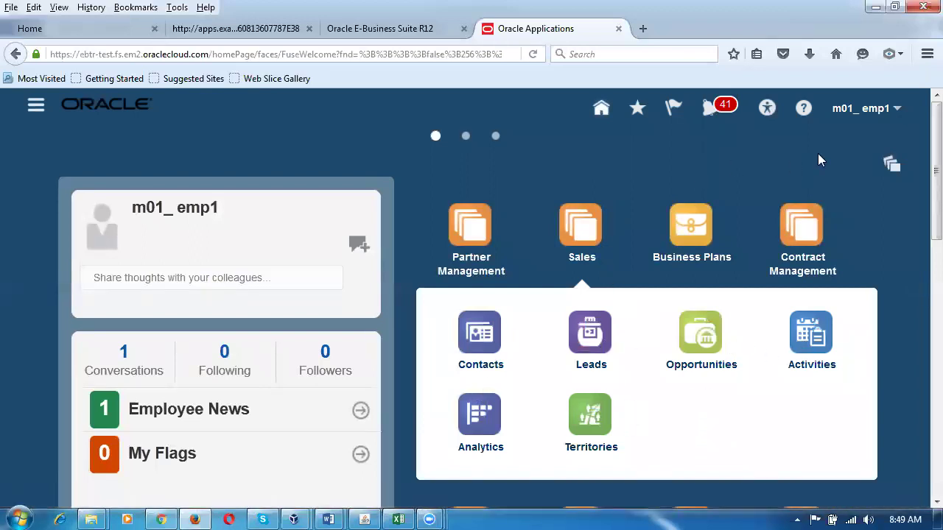
click(892, 165)
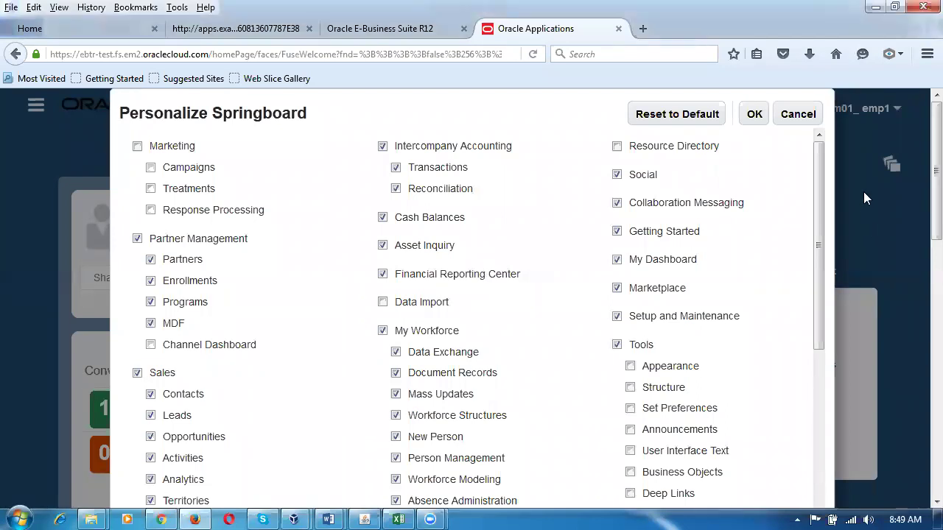
- Uncheck Territories under Sales in Personalize Springboard and save with OK
click(797, 114)
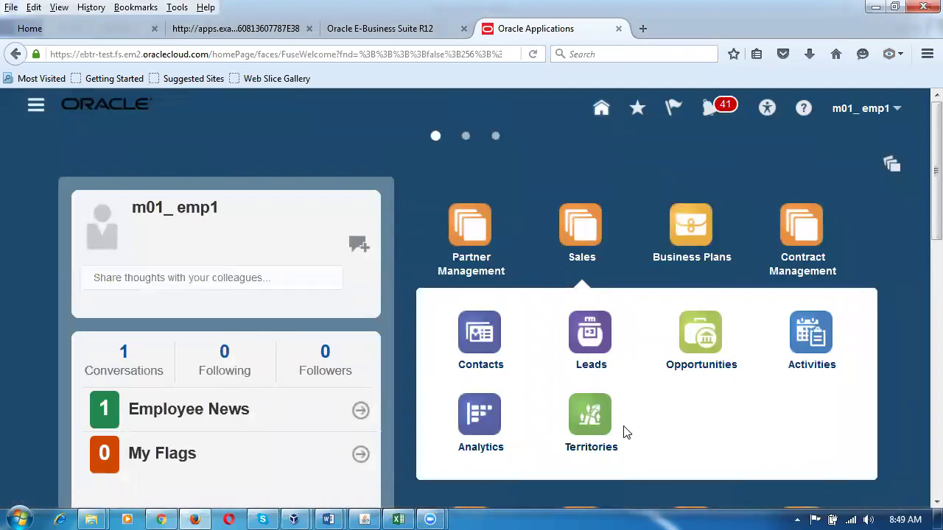
click(892, 166)
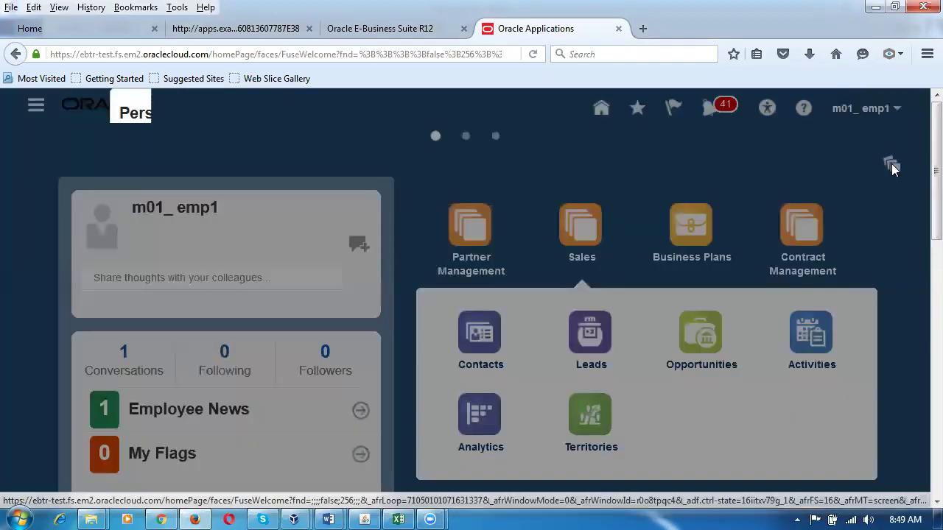
scroll(212, 405, down, 1)
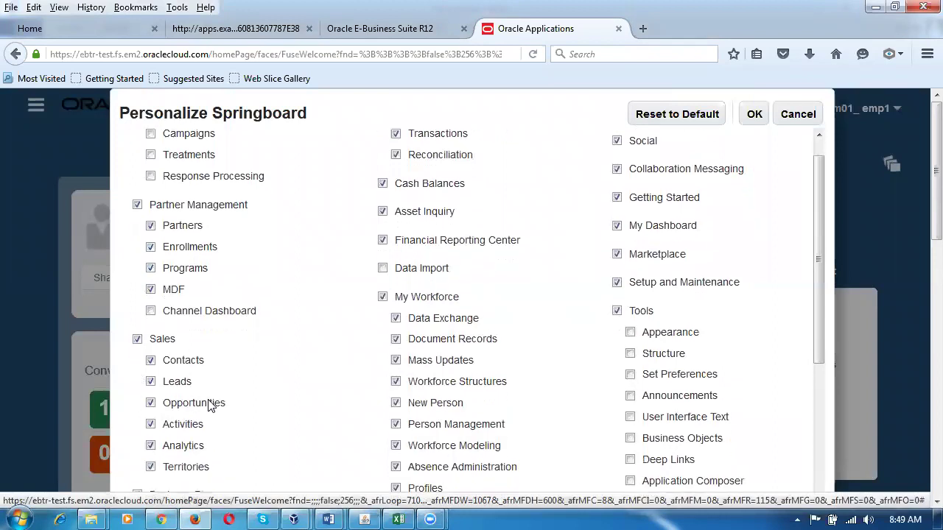
click(151, 461)
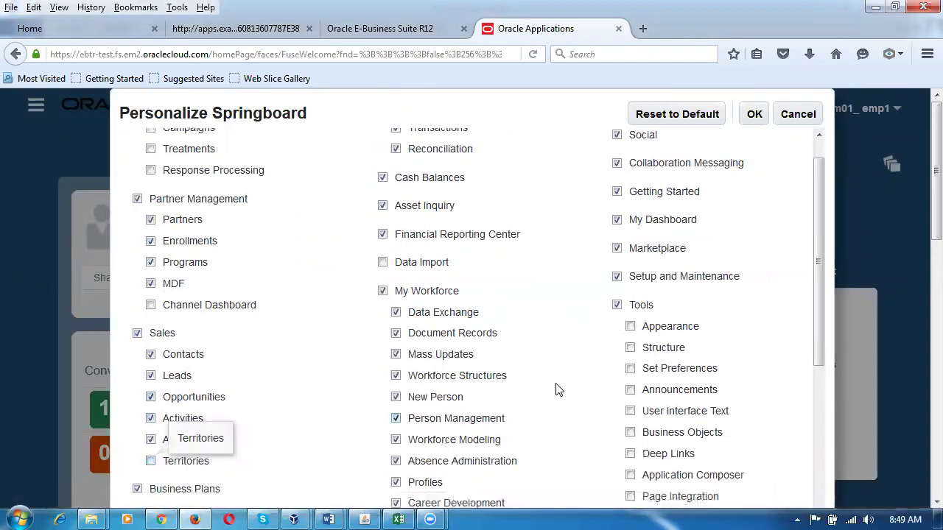
click(755, 115)
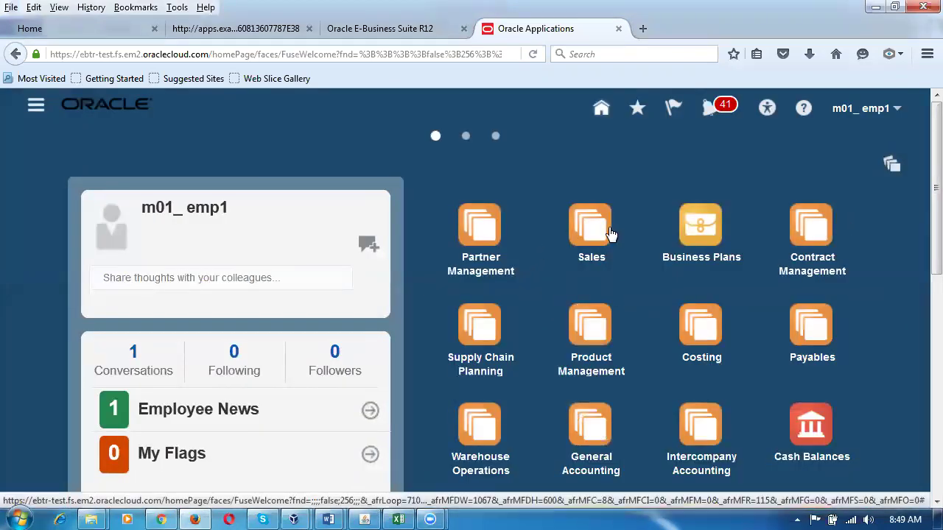
- Expand Sales to verify Territories is gone, then review and cancel Personalize Springboard
click(604, 234)
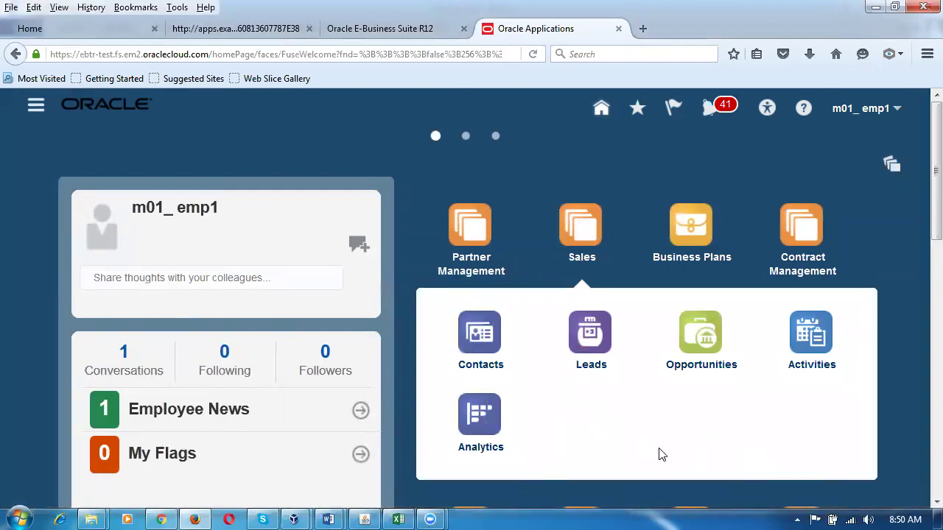
click(893, 165)
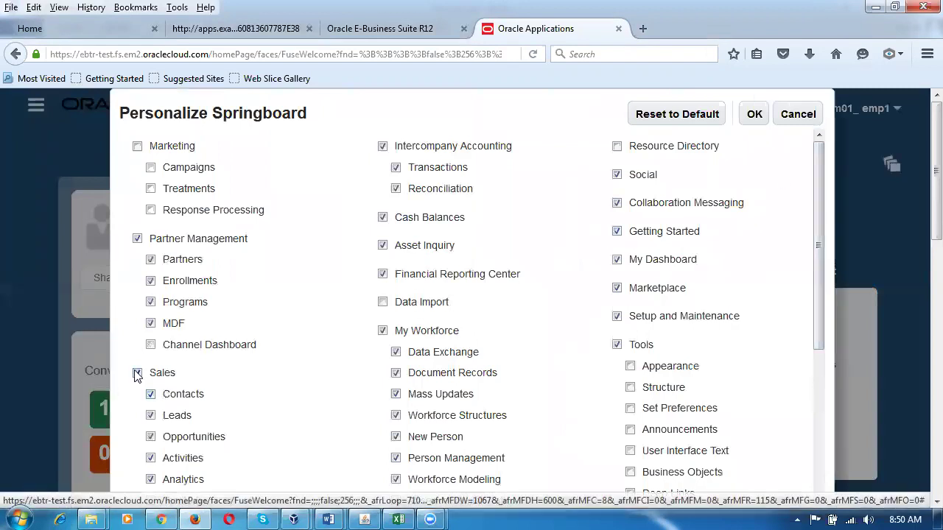
click(797, 114)
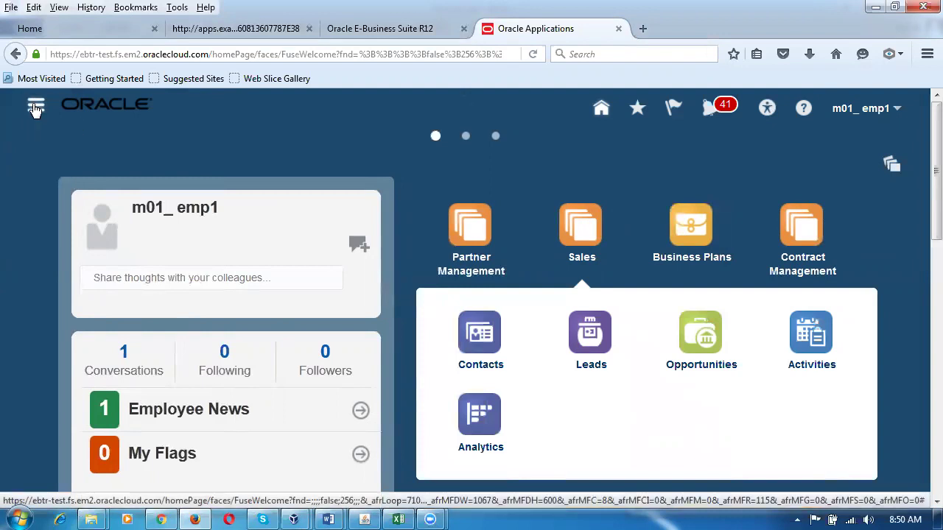
- Open the Navigator and expand its full list of tools with More..
click(35, 108)
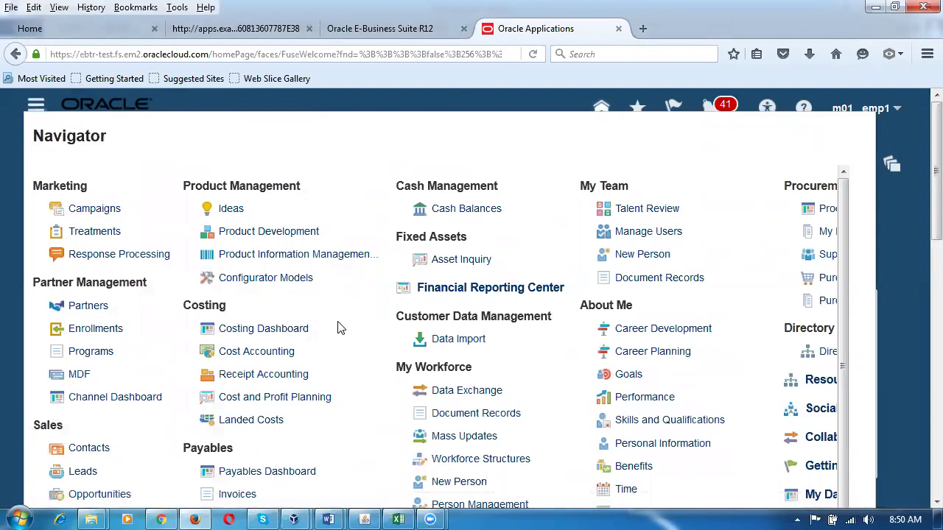
click(898, 234)
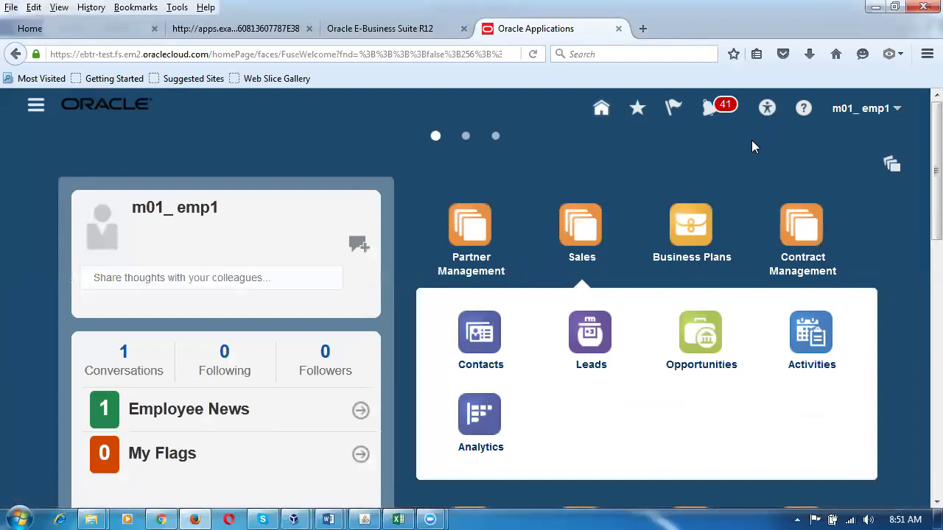
click(35, 105)
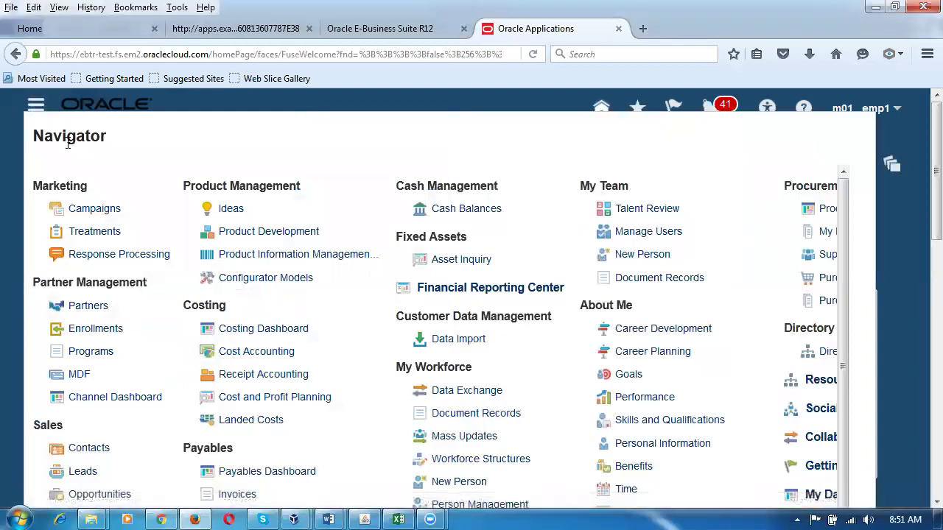
drag(846, 296, 860, 433)
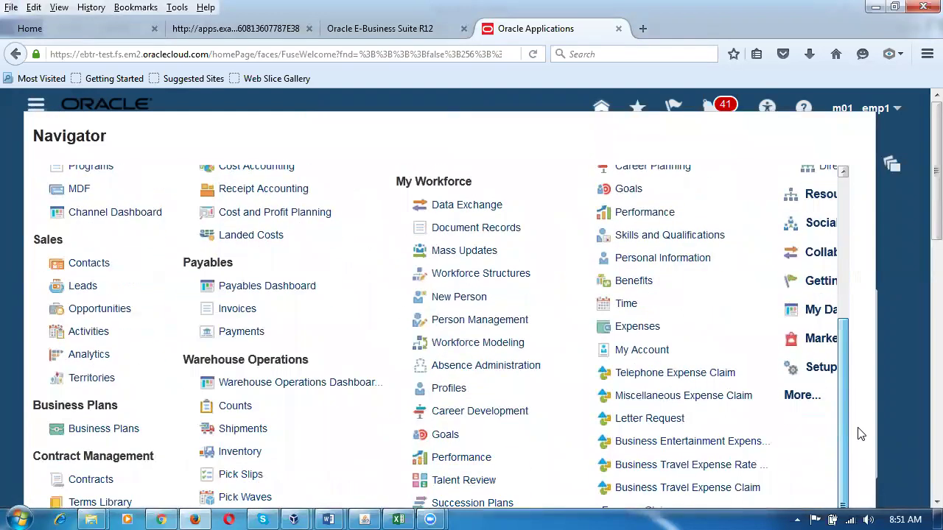
click(801, 397)
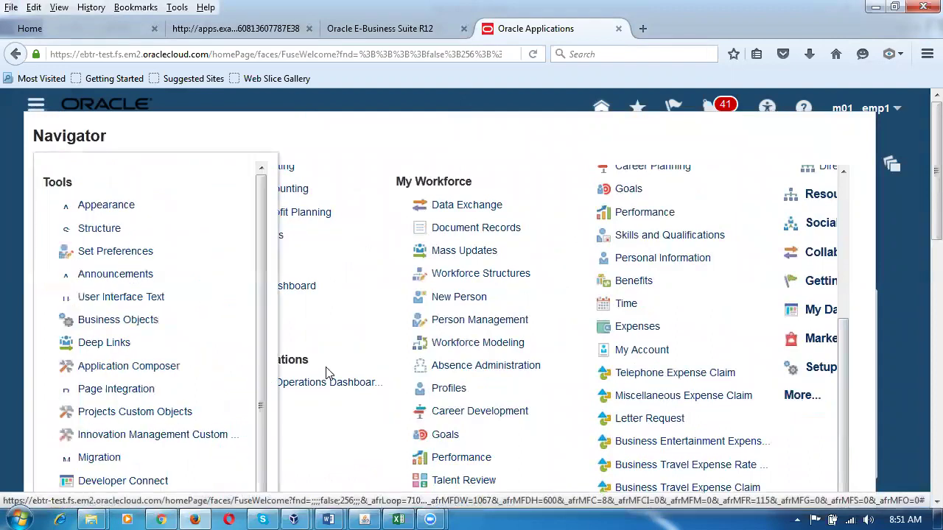
drag(259, 357, 271, 433)
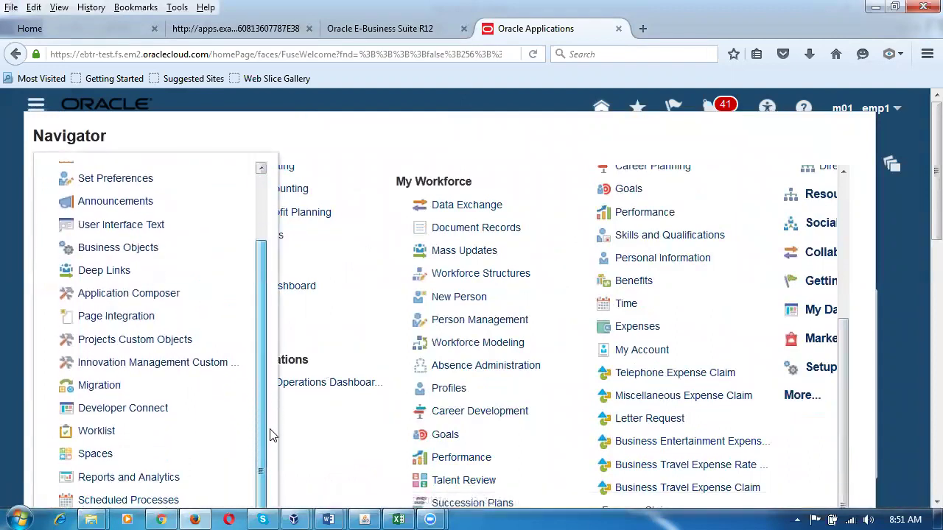
scroll(174, 476, down, 3)
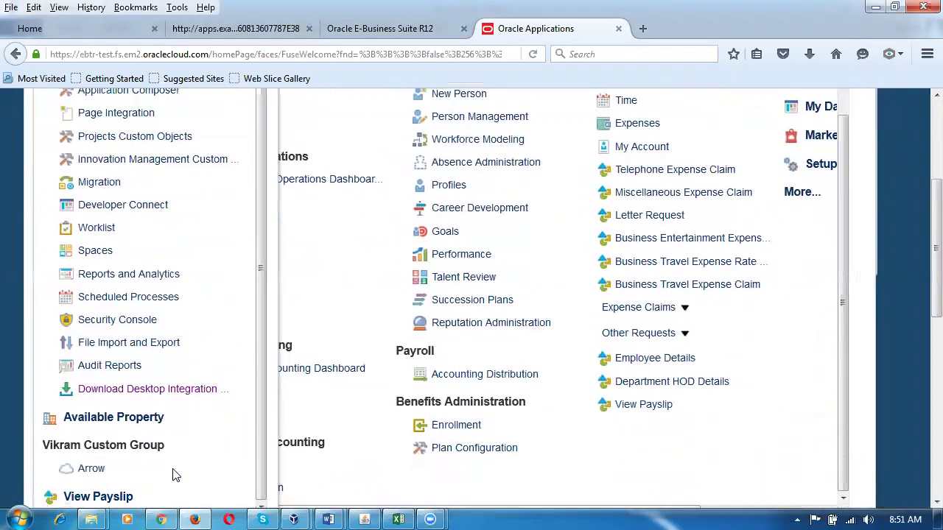
click(130, 413)
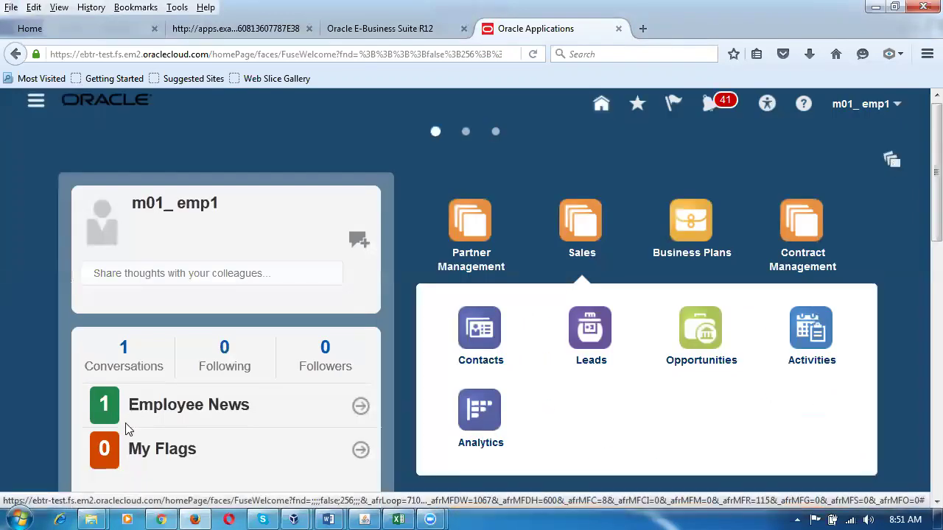
- Switch the browser to full screen and choose Security Console from the Navigator's Tools
key(F11)
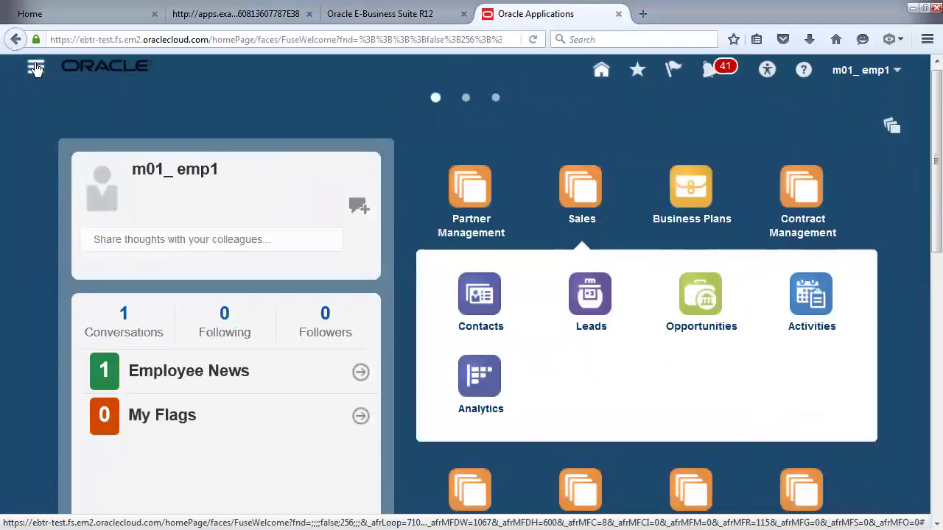
click(33, 72)
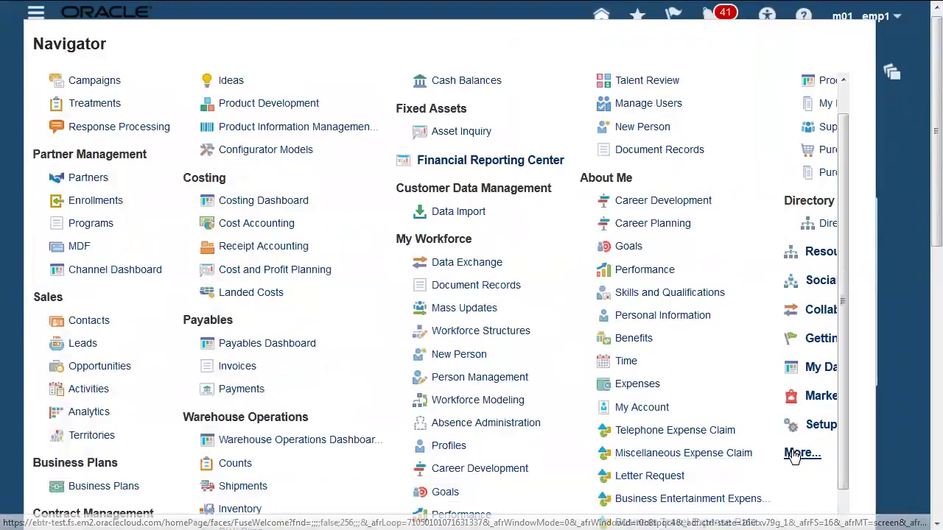
click(791, 457)
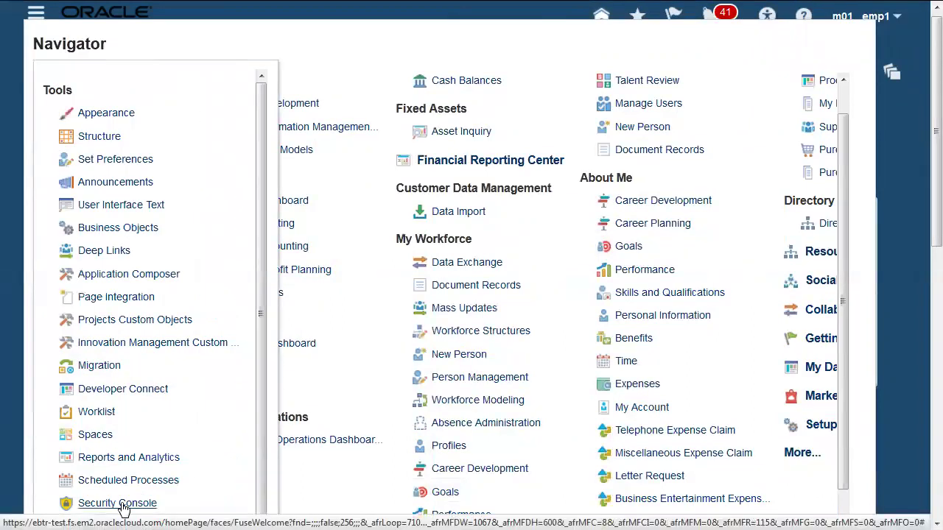
click(118, 503)
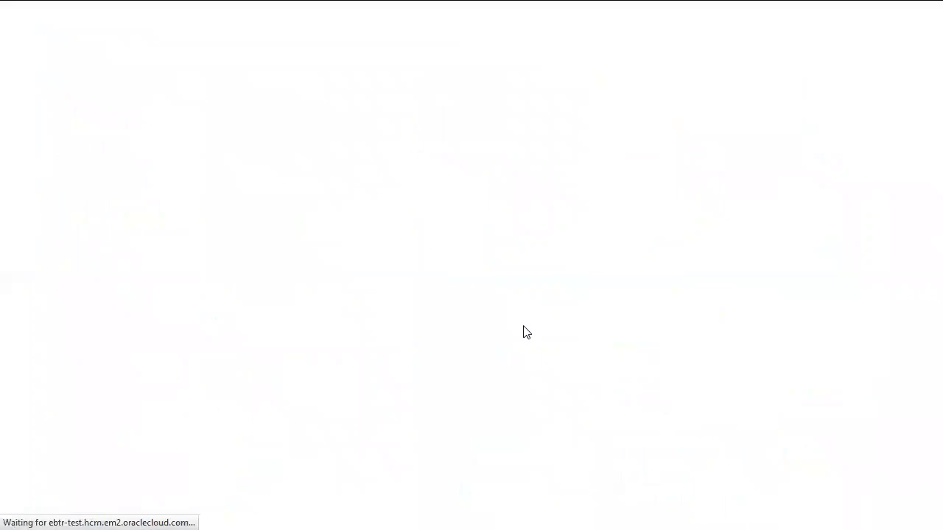
- Exit full screen, go to User Accounts, and start Add User Account
key(F11)
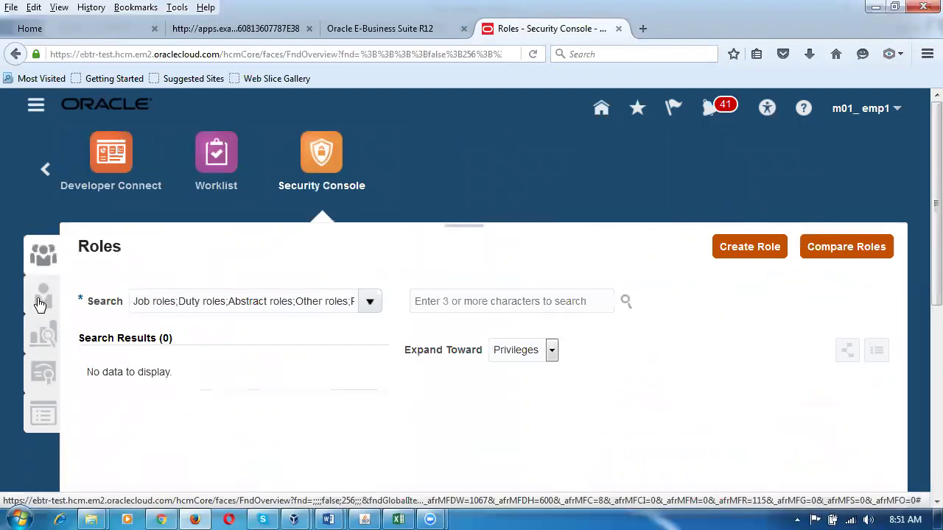
click(40, 302)
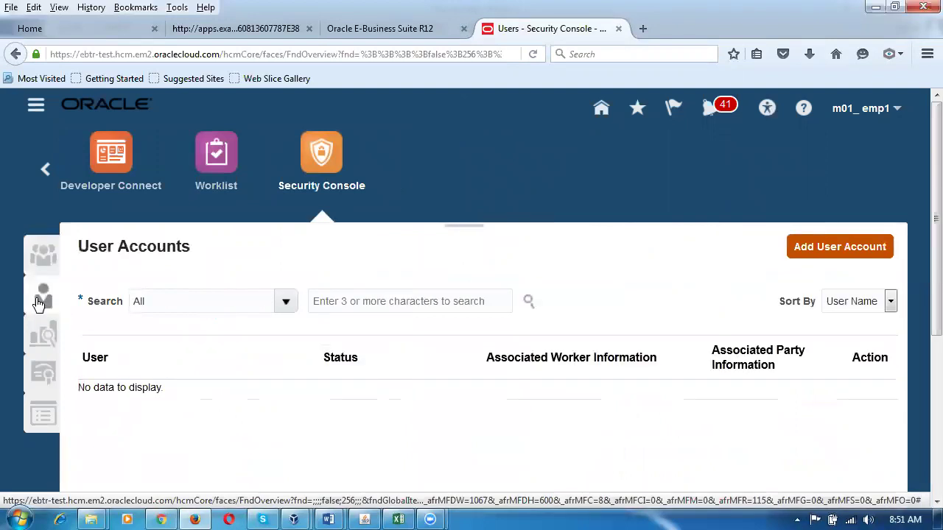
click(844, 243)
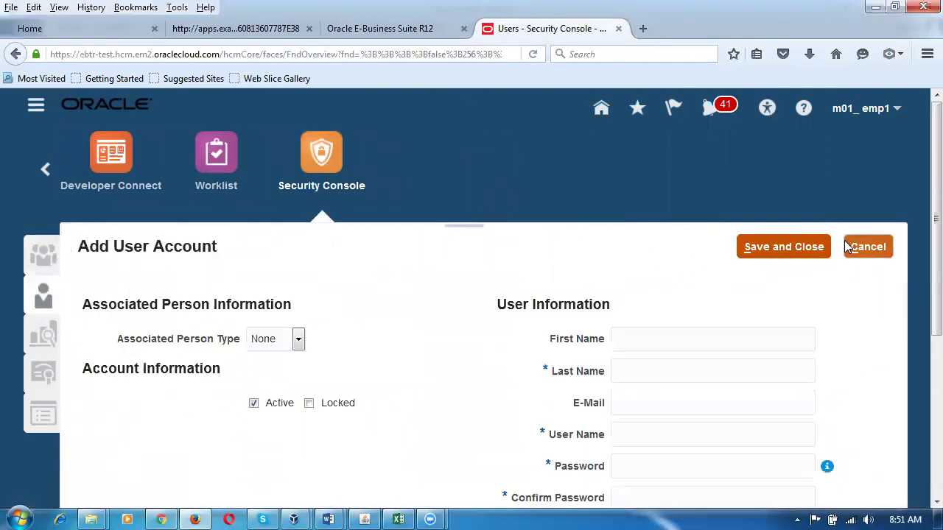
- Enter the new user's first name, last name and e-mail address
click(657, 338)
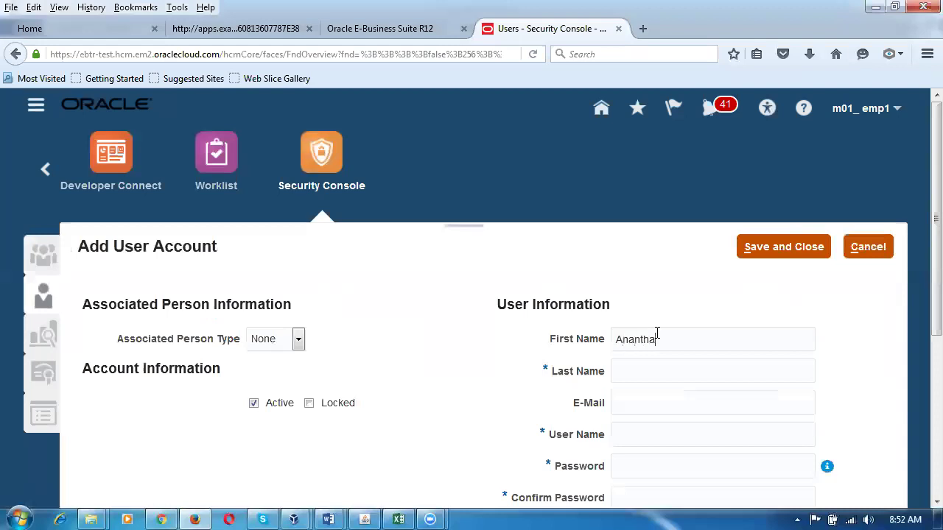
click(633, 375)
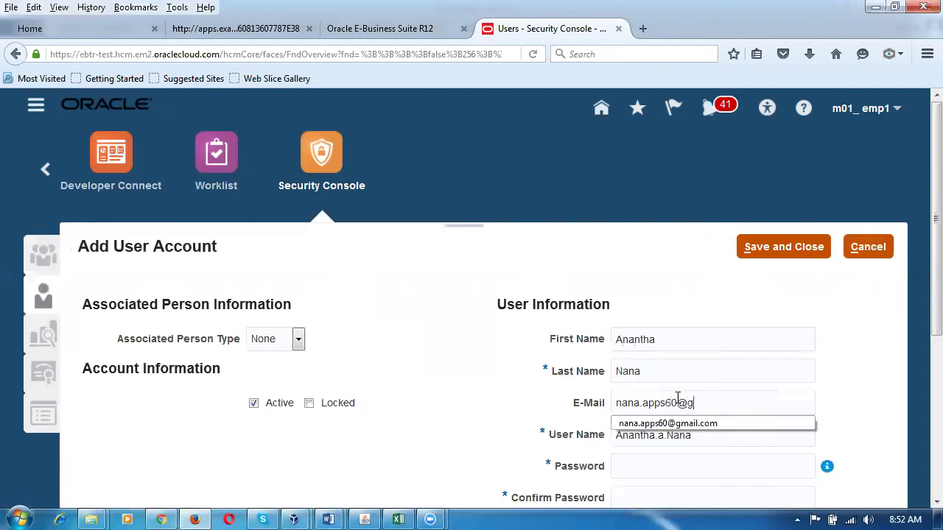
triple_click(478, 406)
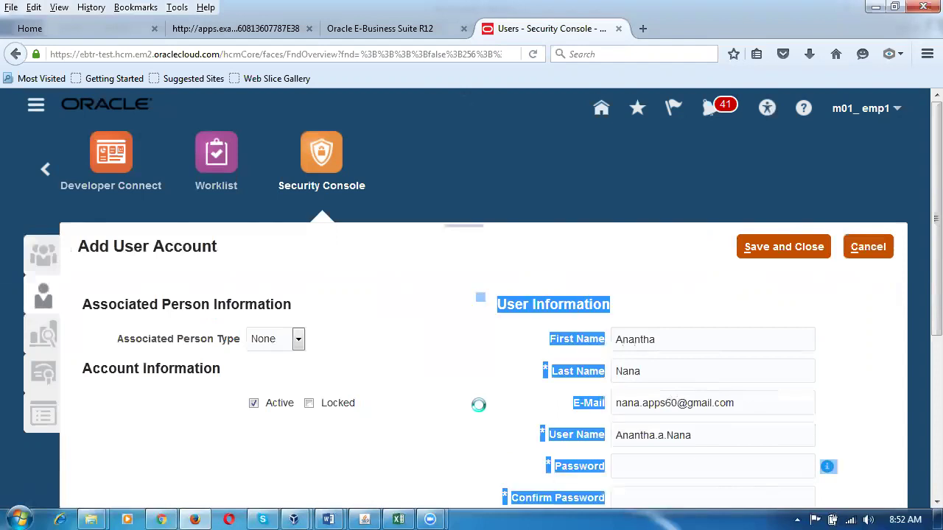
click(763, 407)
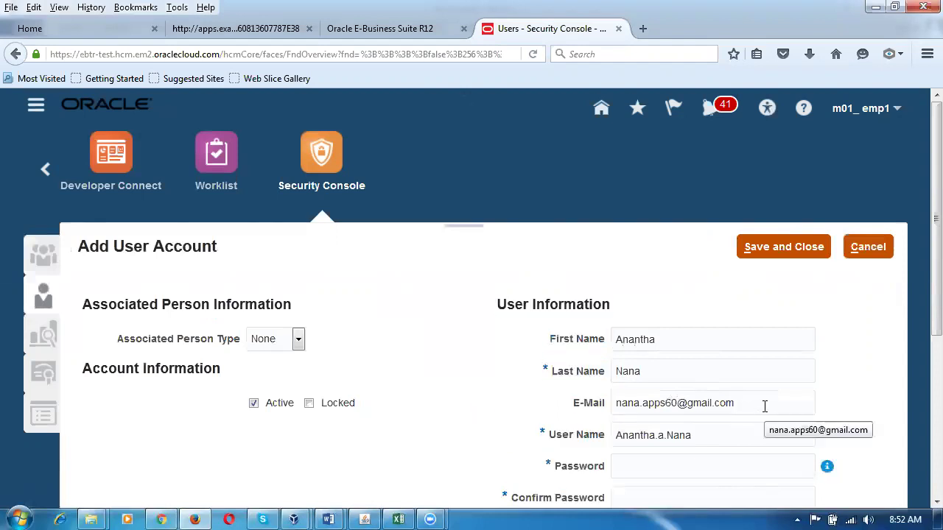
scroll(763, 405, down, 3)
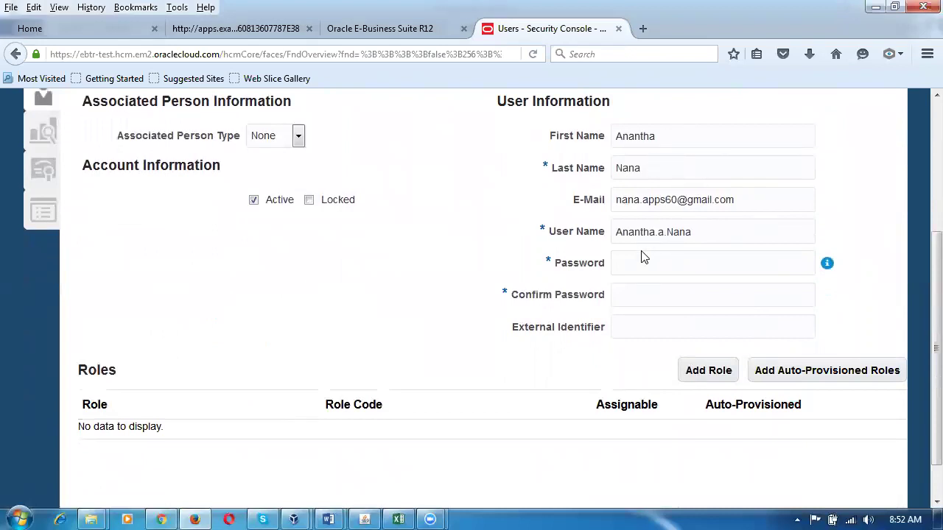
- Trim the suggested user name and enter the password and its confirmation
click(666, 233)
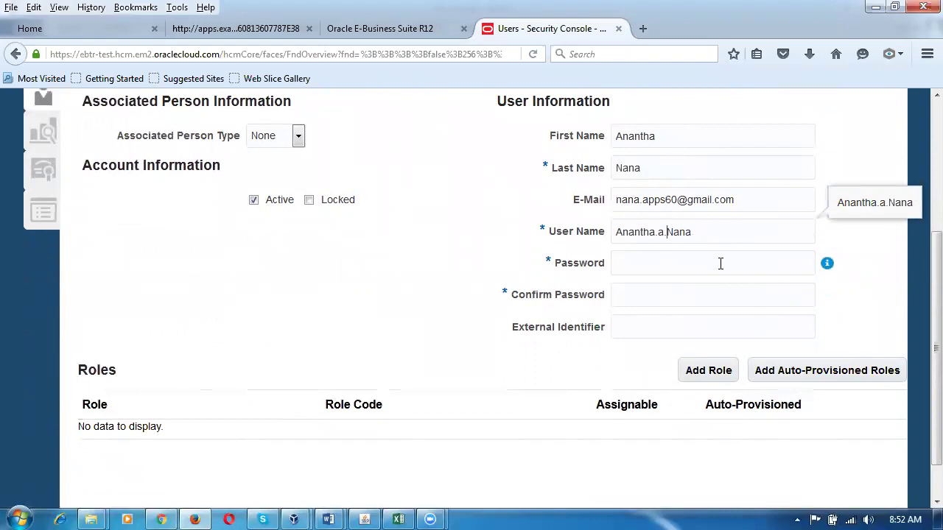
key(BackSpace)
key(BackSpace)
key(BackSpace)
key(Delete)
click(721, 261)
text(•••••••••)
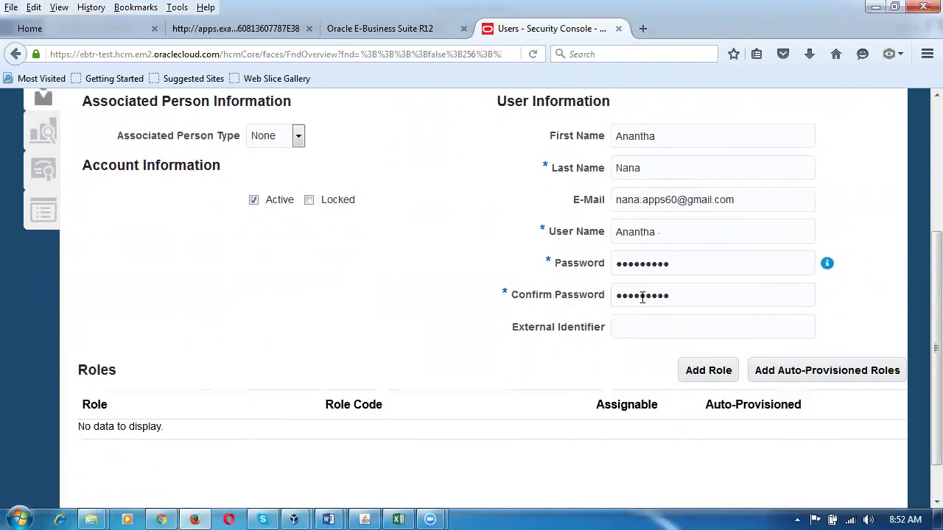
click(372, 313)
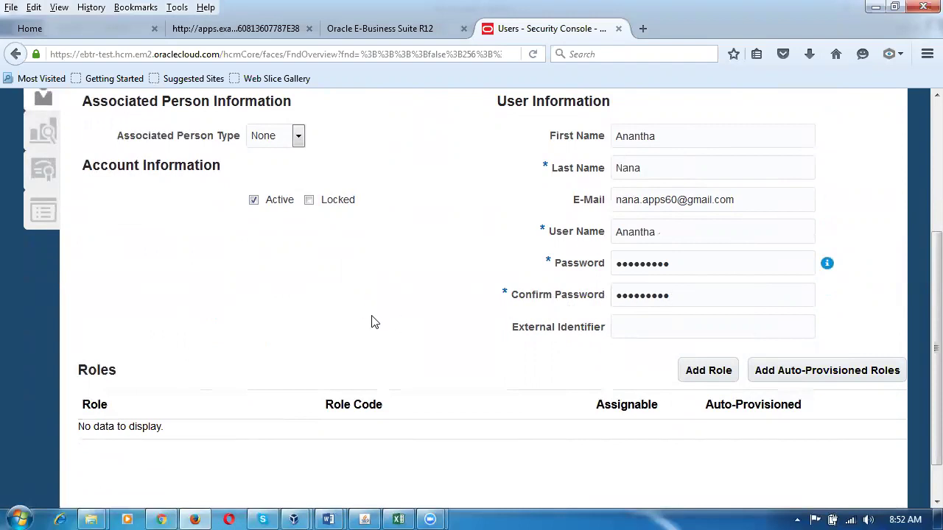
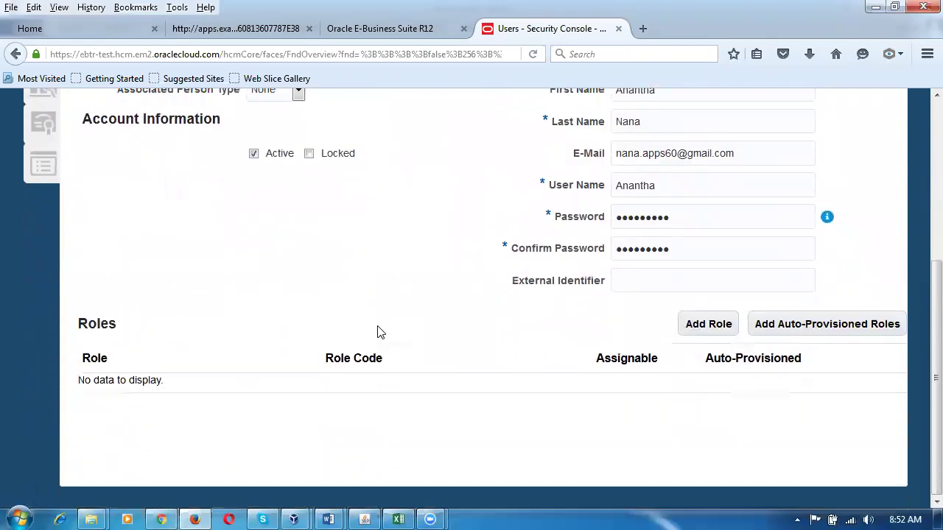
- Add the IT Security Manager role (ORA_FND_IT_SECURITY_MANAGER_JOB) to the user, then search 'Application implement'
click(709, 327)
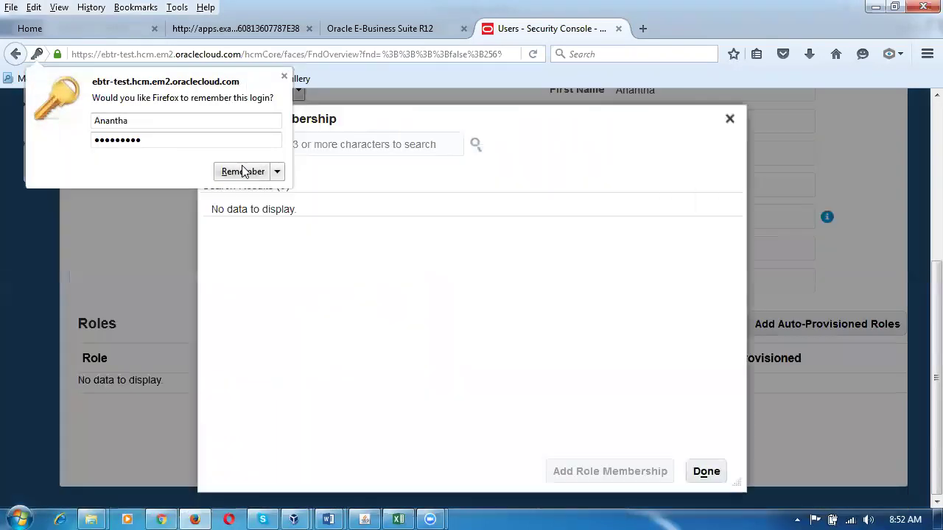
click(244, 171)
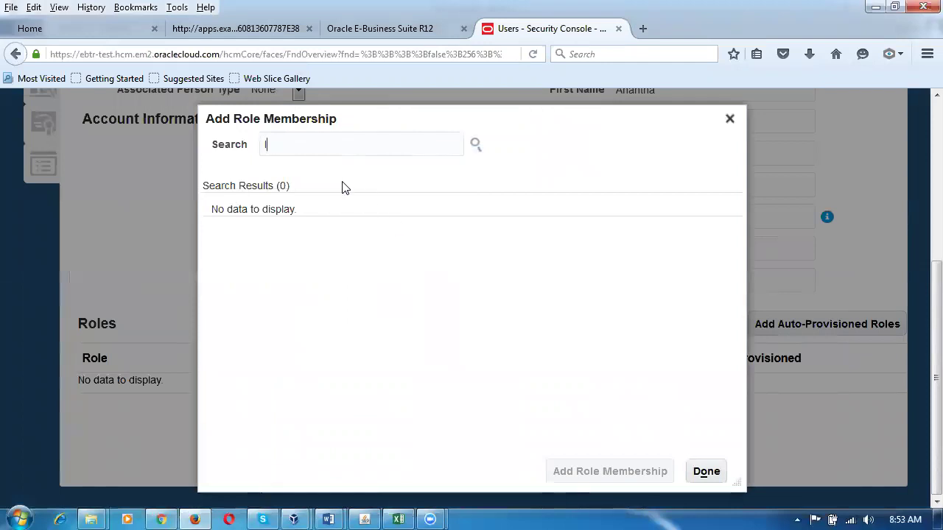
text(IT secu)
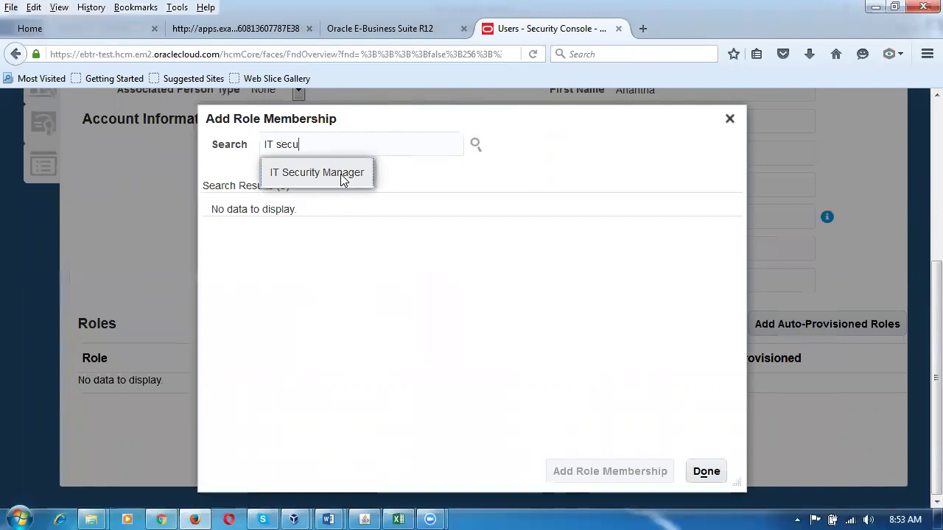
click(341, 176)
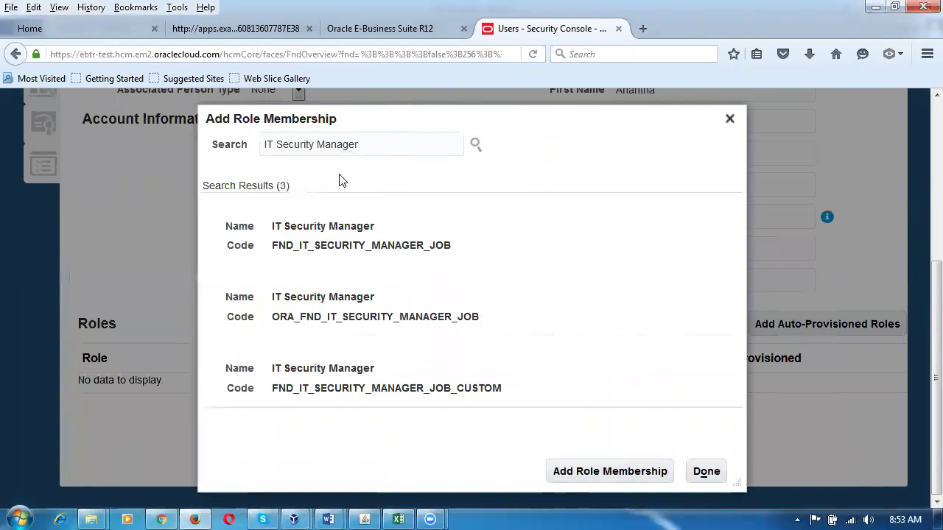
click(377, 316)
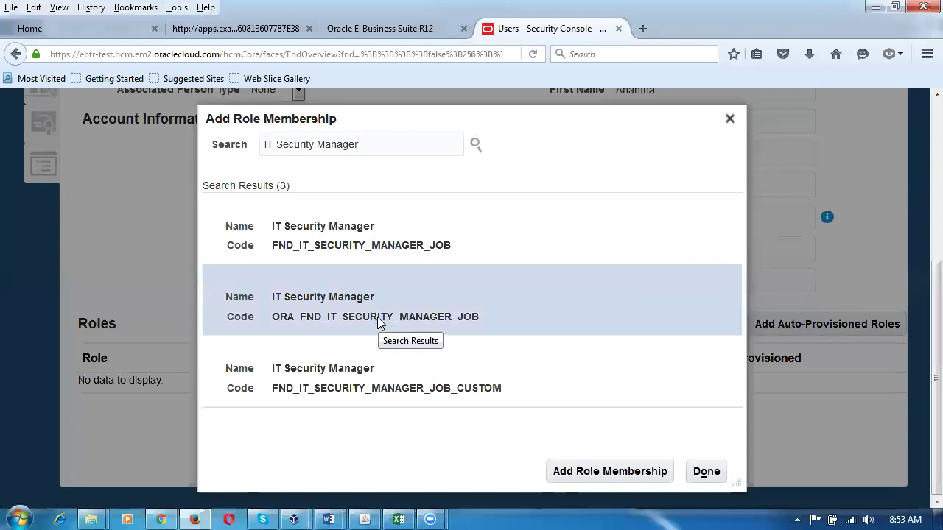
click(604, 475)
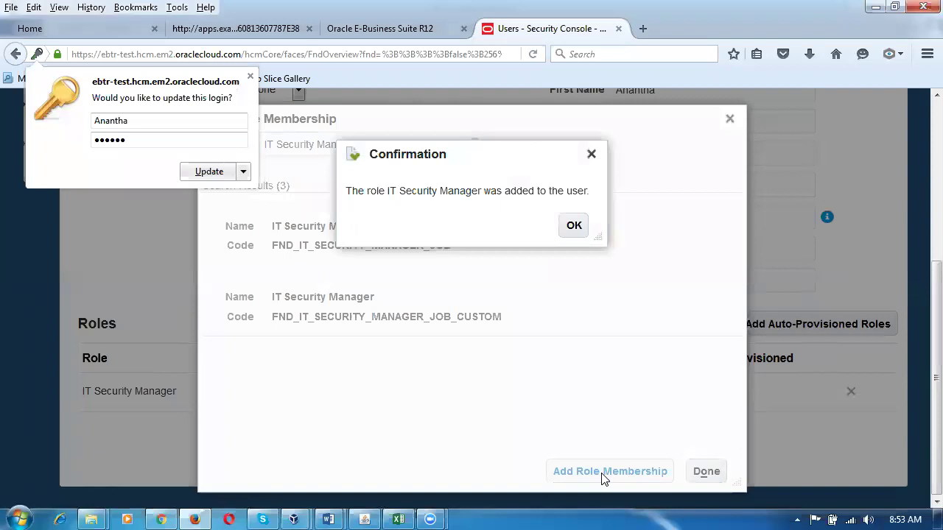
click(218, 175)
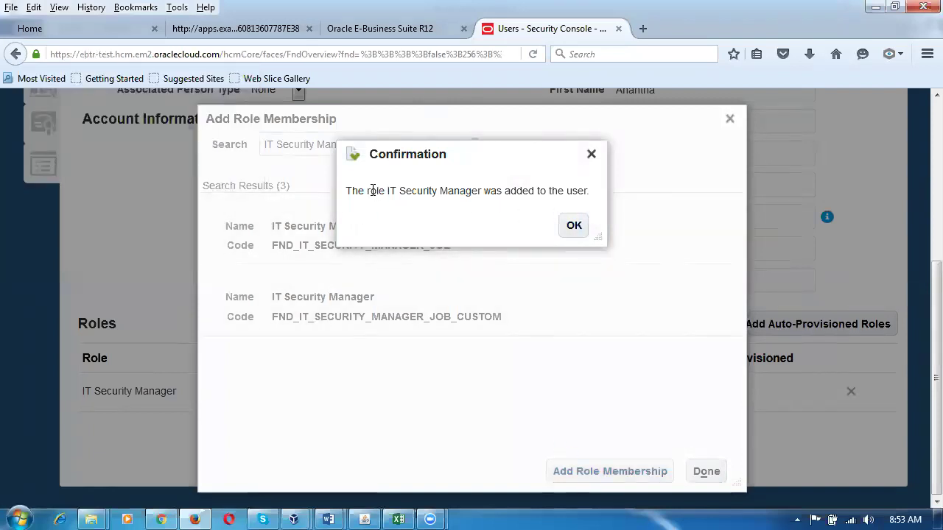
click(582, 228)
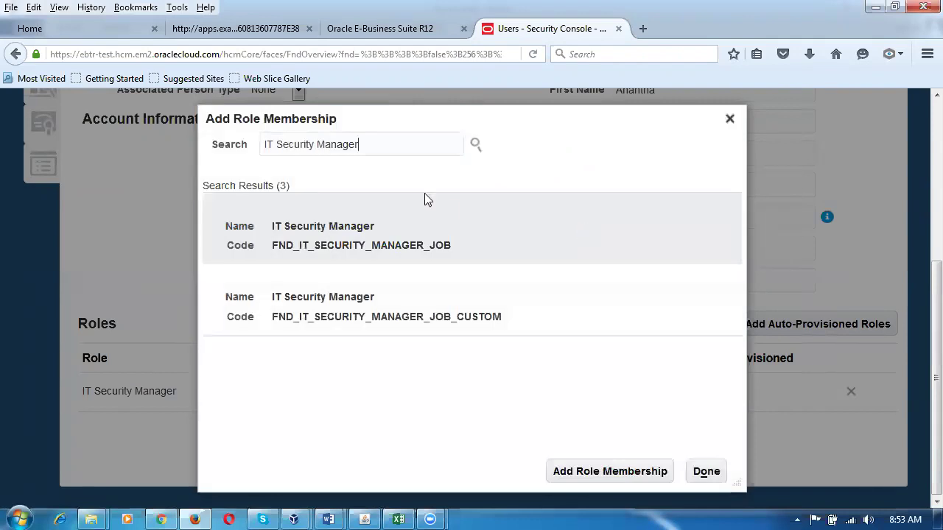
drag(377, 150, 223, 155)
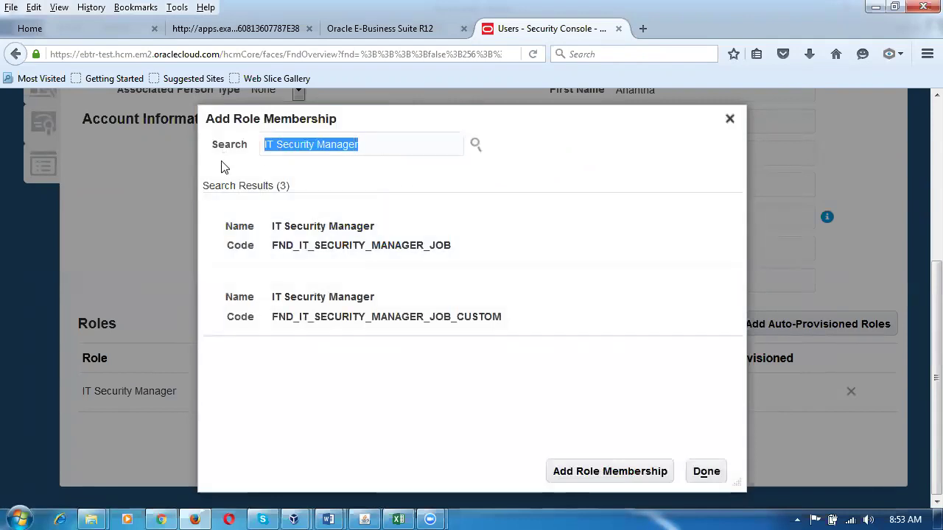
text(Applic)
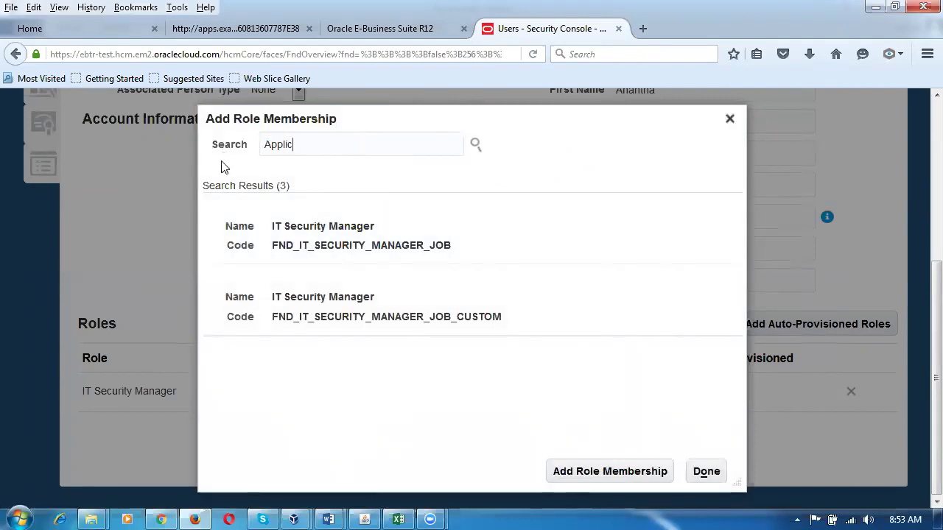
text(ation implement)
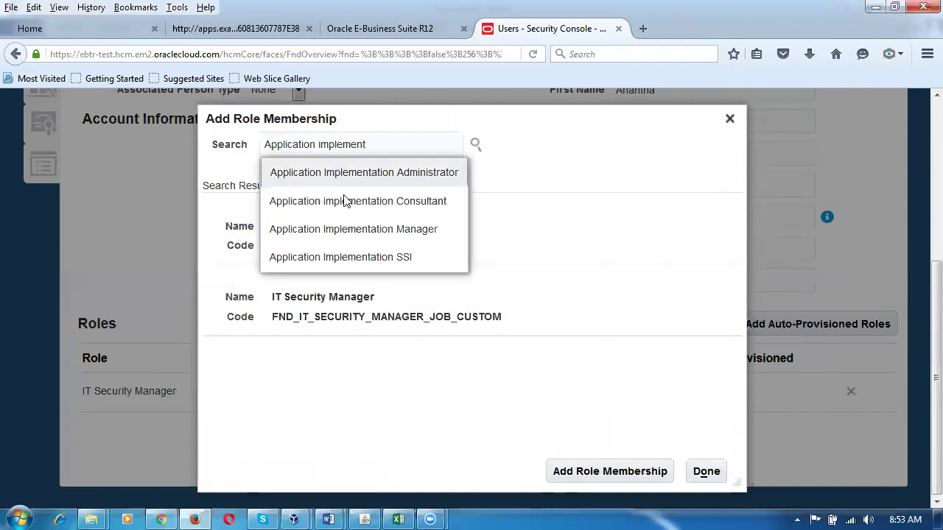
- Add the Application Implementation Consultant role (ORA_ASM_APPLICATION_IMPLEMENTATION_CONSULTANT_JOB) to the user
click(344, 204)
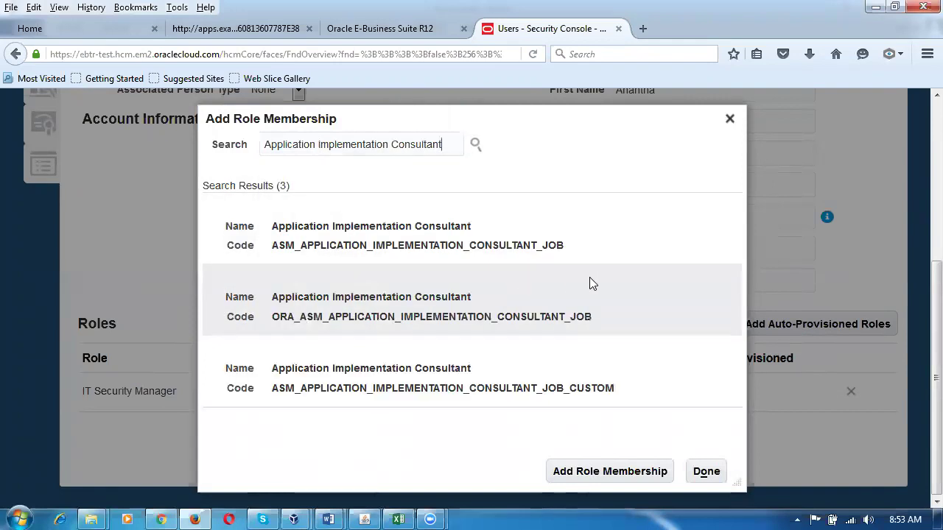
click(575, 295)
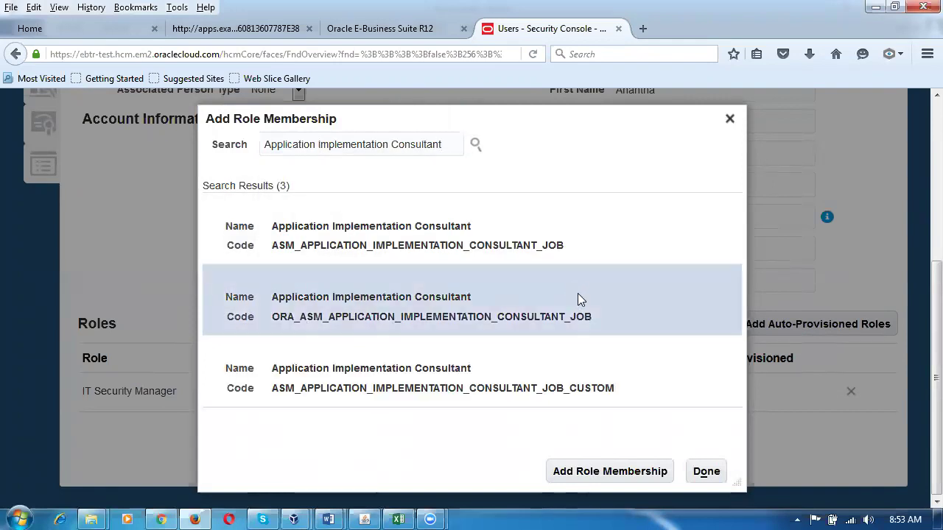
click(626, 471)
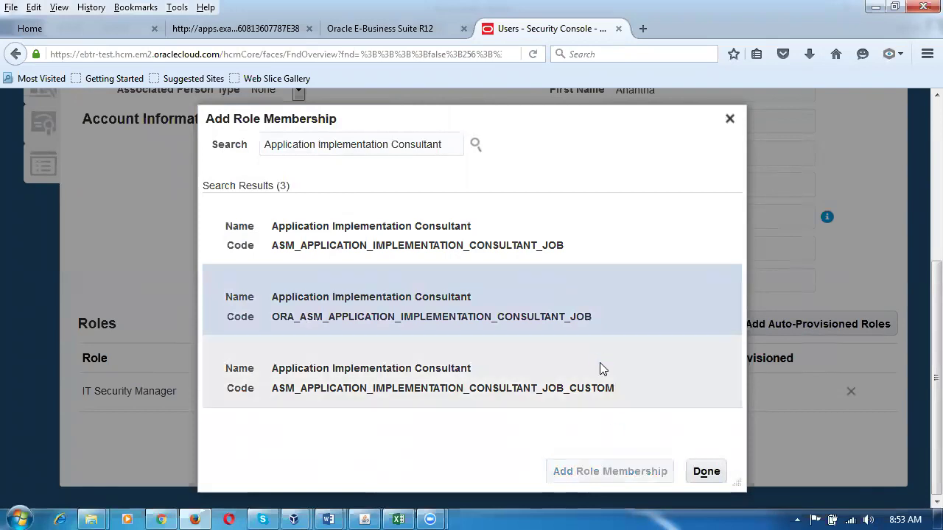
click(614, 226)
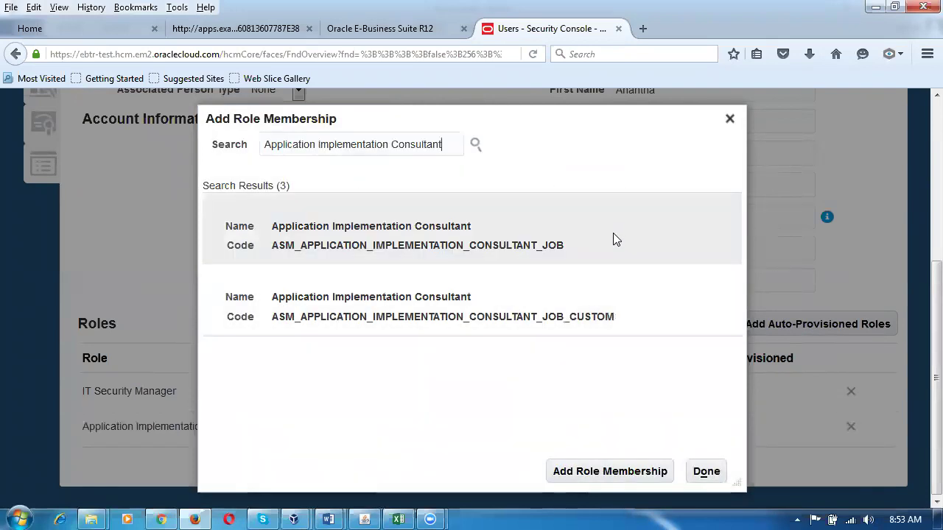
- Search for 'Employee' and add the ORA_PER_EMPLOYEE_ABSTRACT Employee role
drag(451, 144, 194, 145)
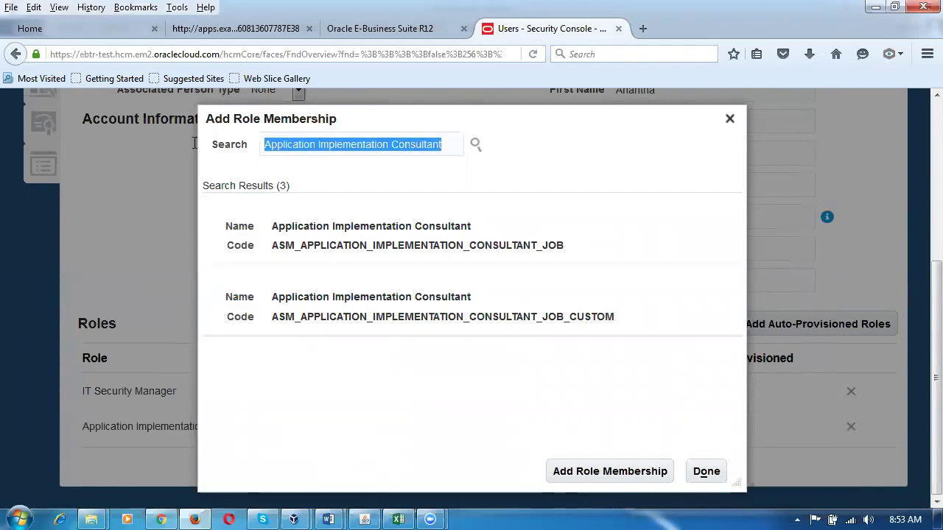
text(Em)
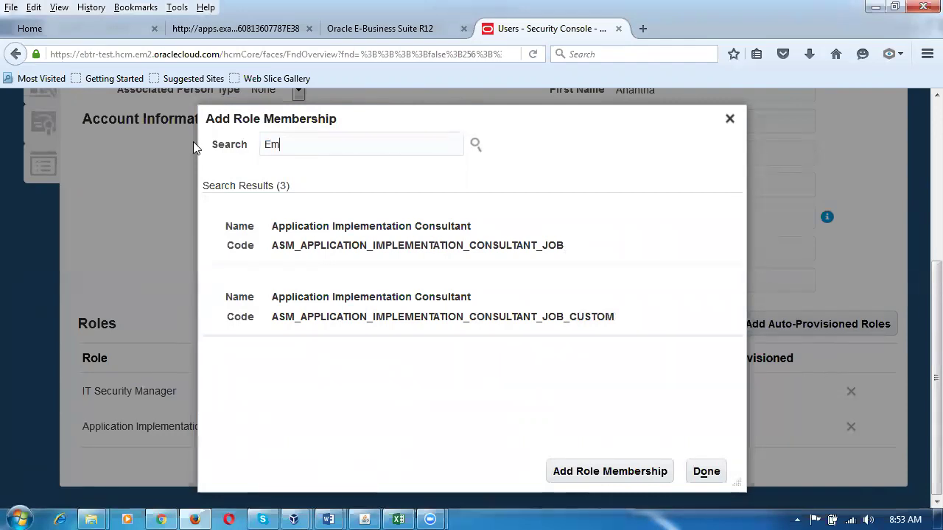
text(ployee)
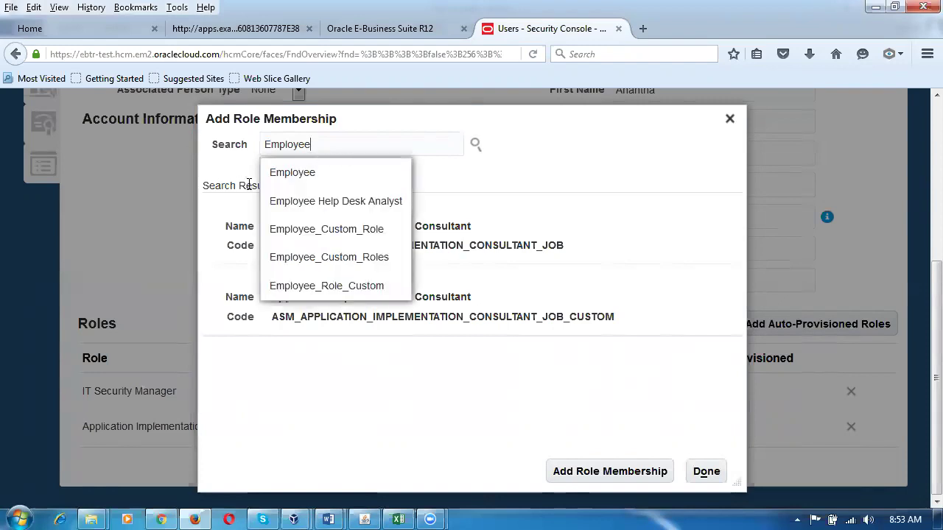
click(287, 185)
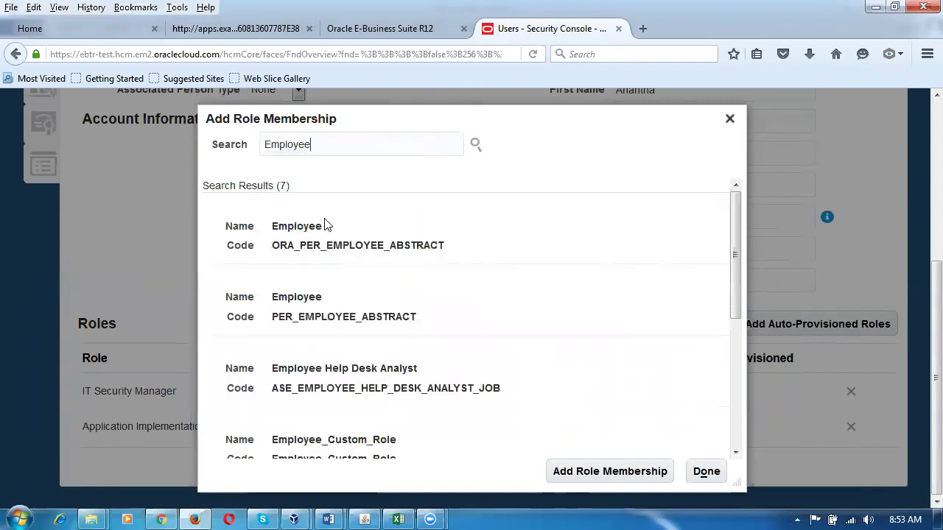
click(556, 248)
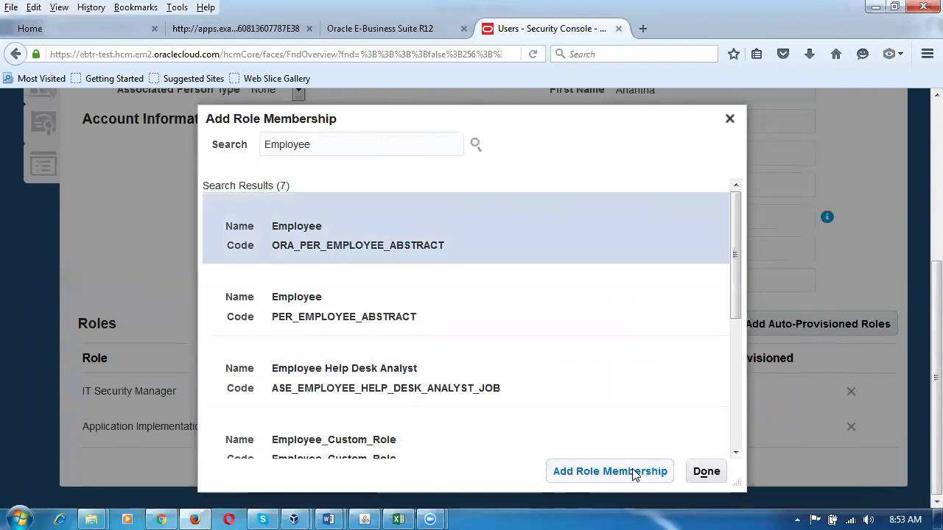
click(633, 473)
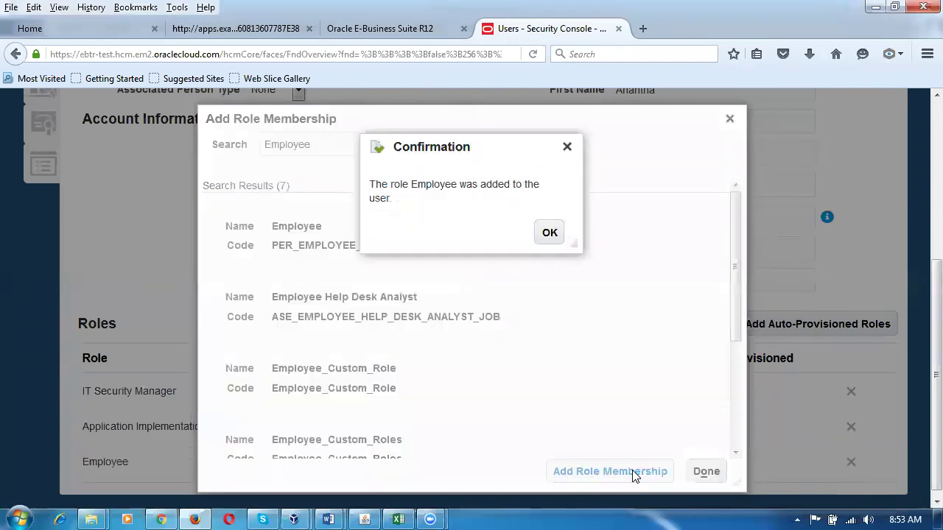
click(549, 233)
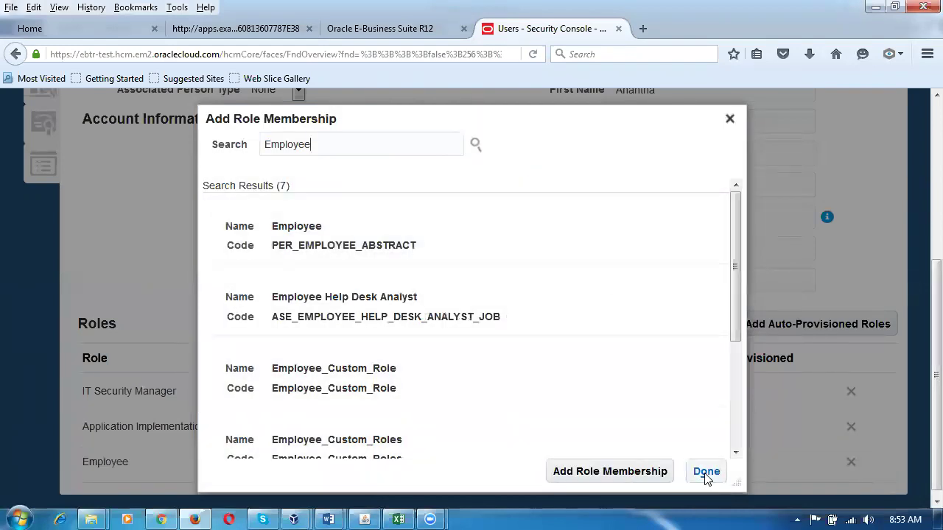
- Finish adding roles, then open Notification Summary in the E-Business Suite window
click(706, 475)
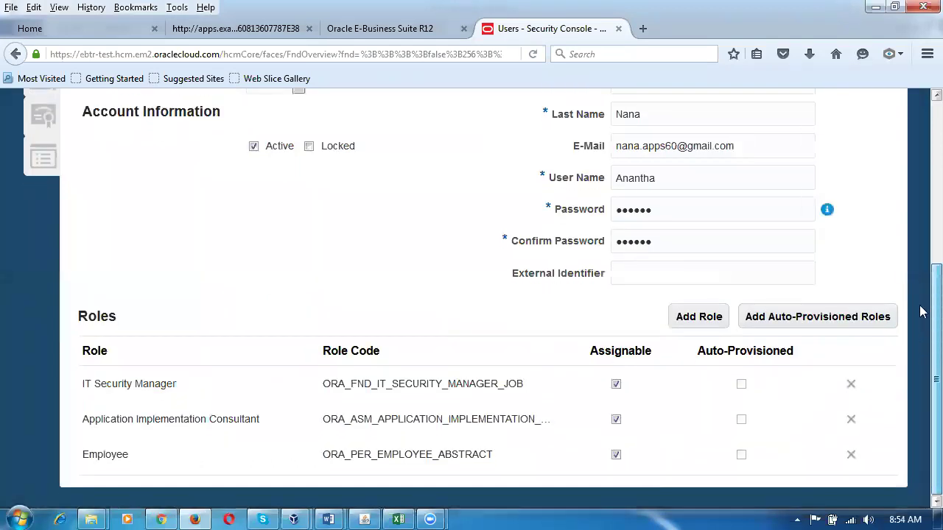
scroll(921, 309, up, 5)
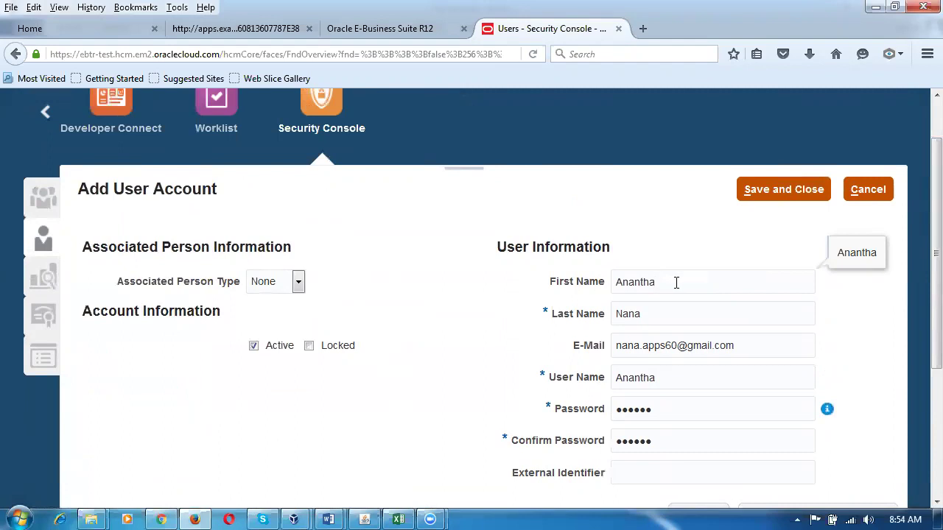
click(364, 519)
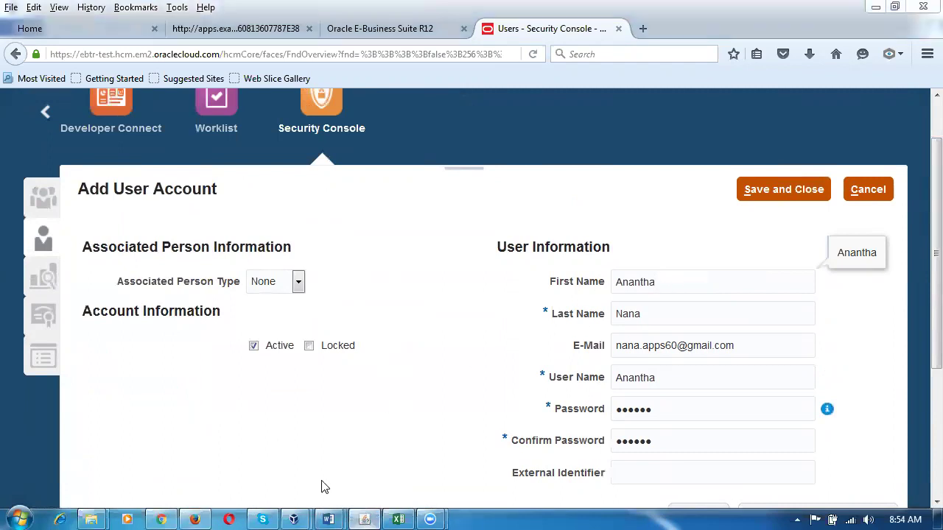
click(151, 376)
- Switch the E-Business Suite responsibility to System Administrator
key(alt+f)
text(w)
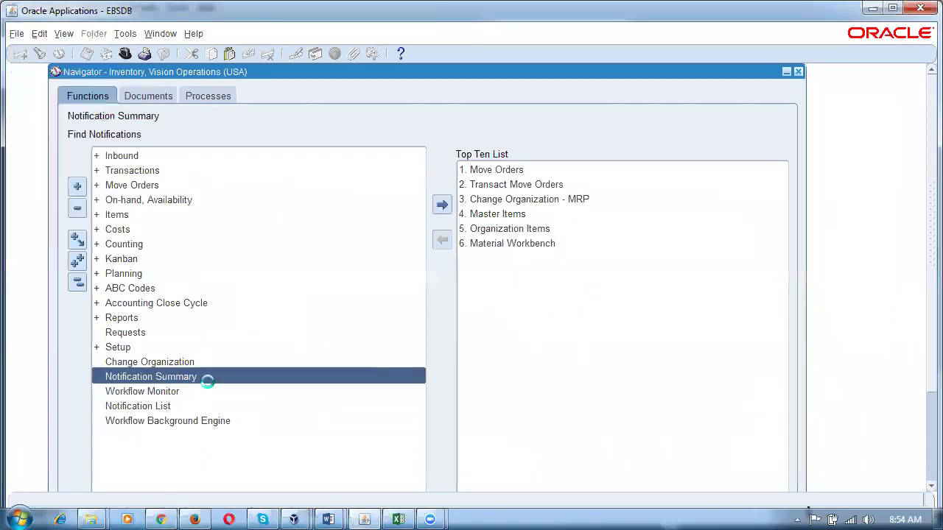
text(s%)
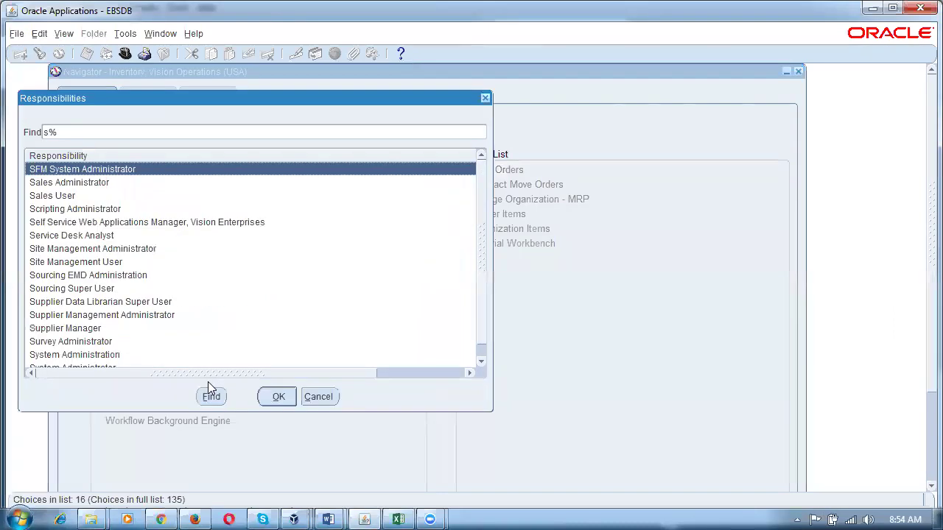
key(End)
key(Return)
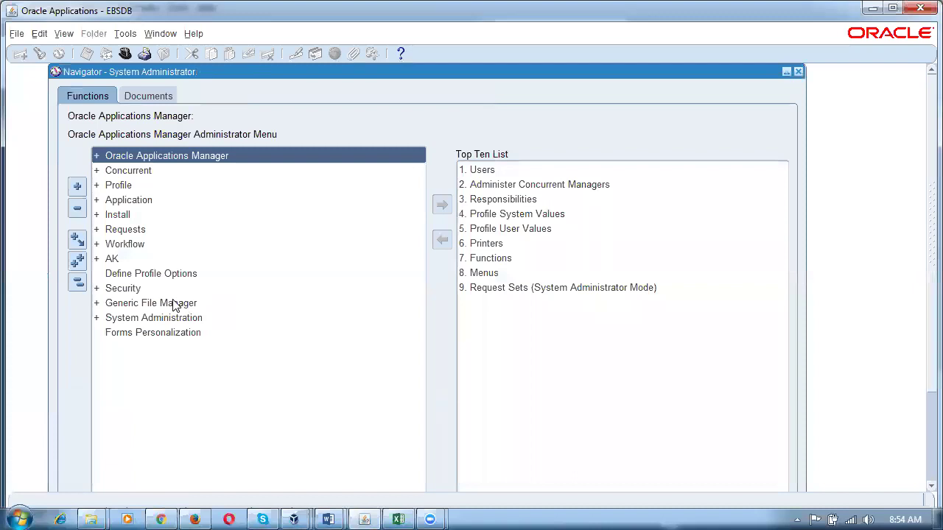
- Open Security > User > Define and query the existing user records
double_click(162, 289)
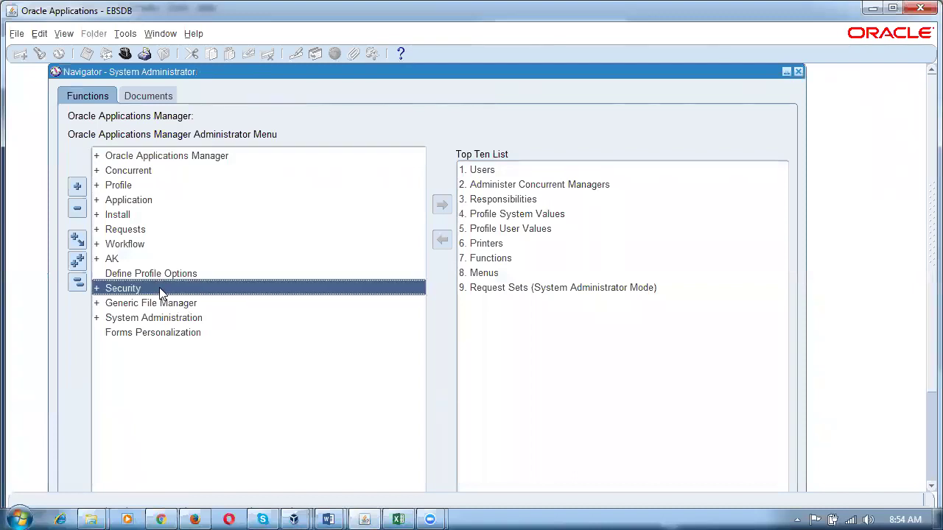
click(163, 302)
double_click(163, 303)
double_click(171, 318)
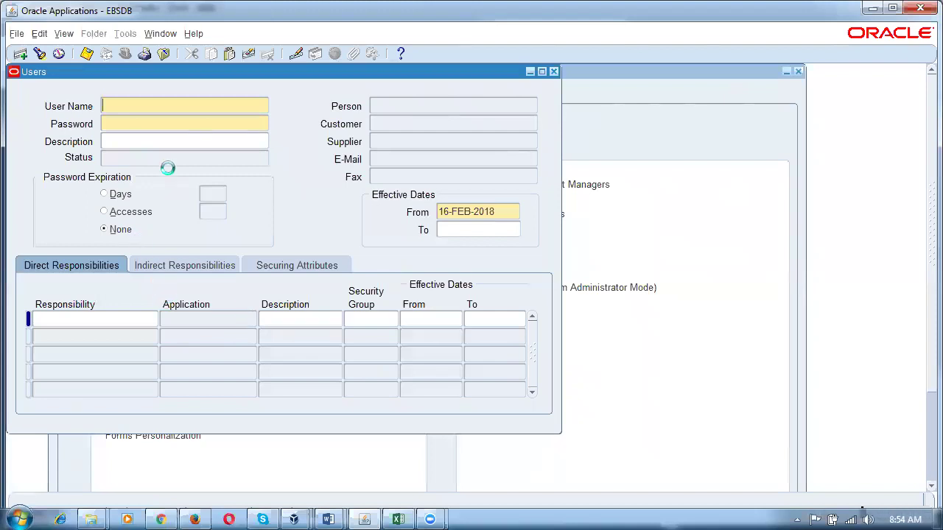
key(ctrl+F11)
key(Down)
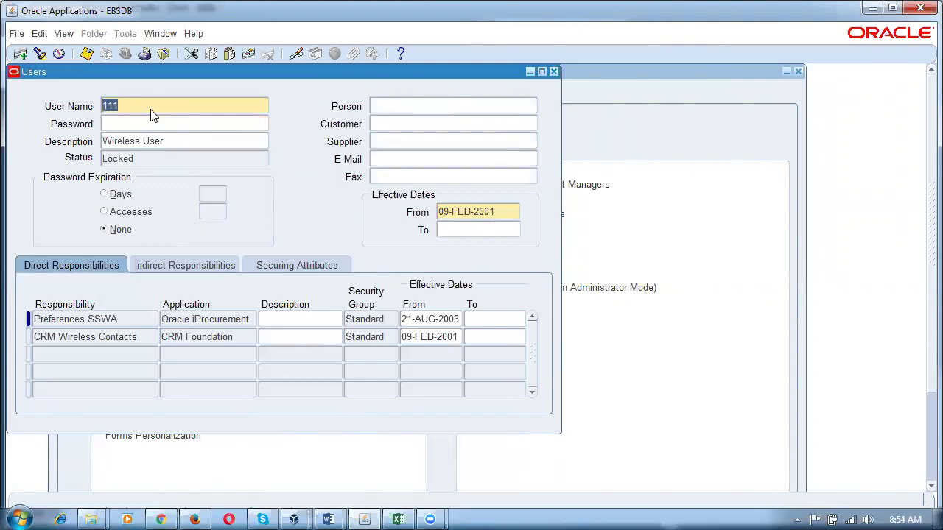
- Reposition the Users window and inspect the Wireless User's user name and Person field
drag(271, 72, 338, 115)
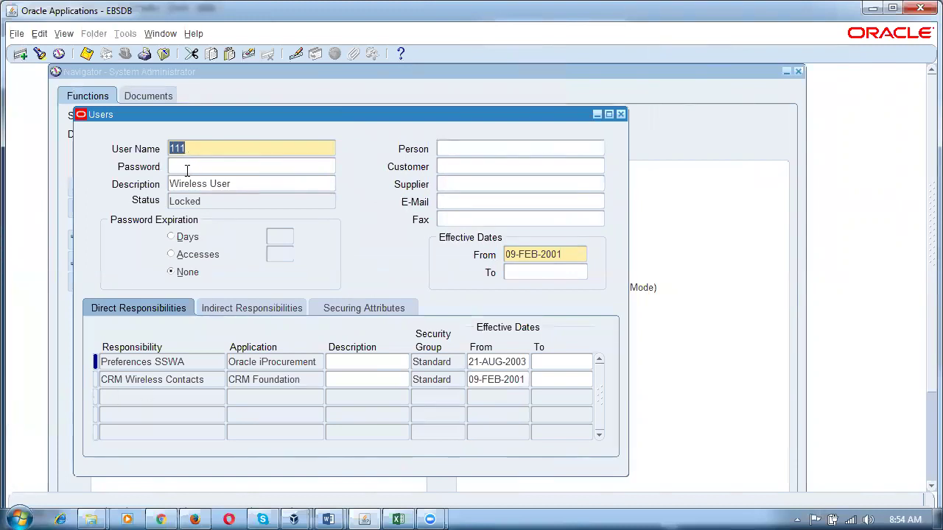
click(467, 147)
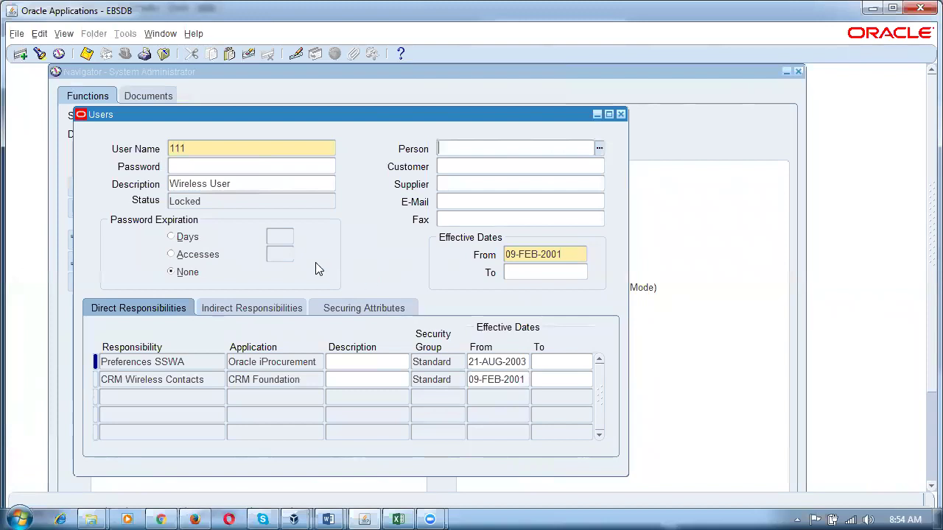
click(211, 152)
click(477, 151)
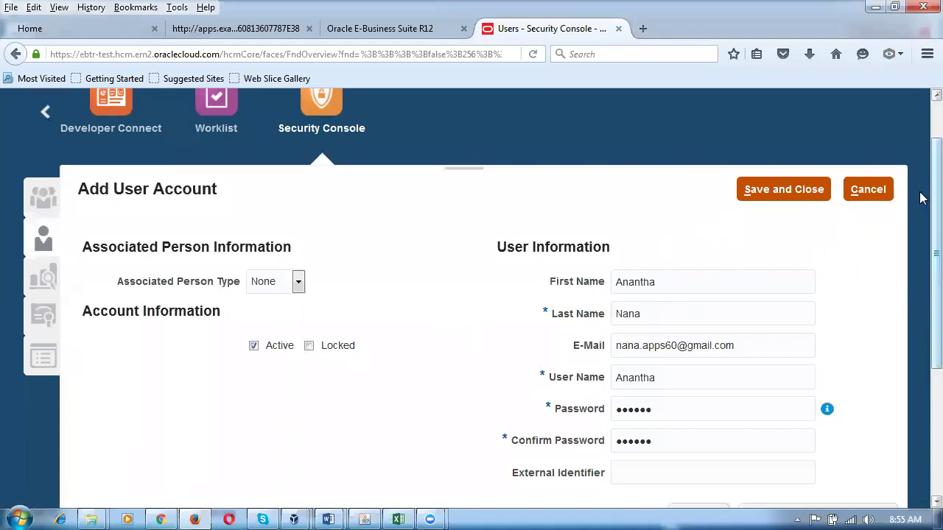
- Save and close the new user account, then return to the home page
mouse_move(920, 197)
mouse_down()
mouse_move(920, 297)
mouse_move(920, 192)
mouse_up()
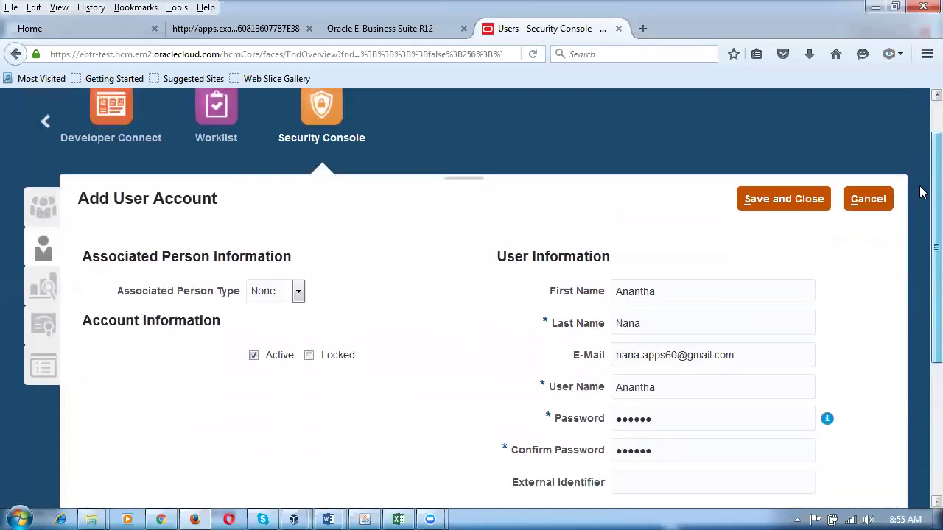
click(770, 202)
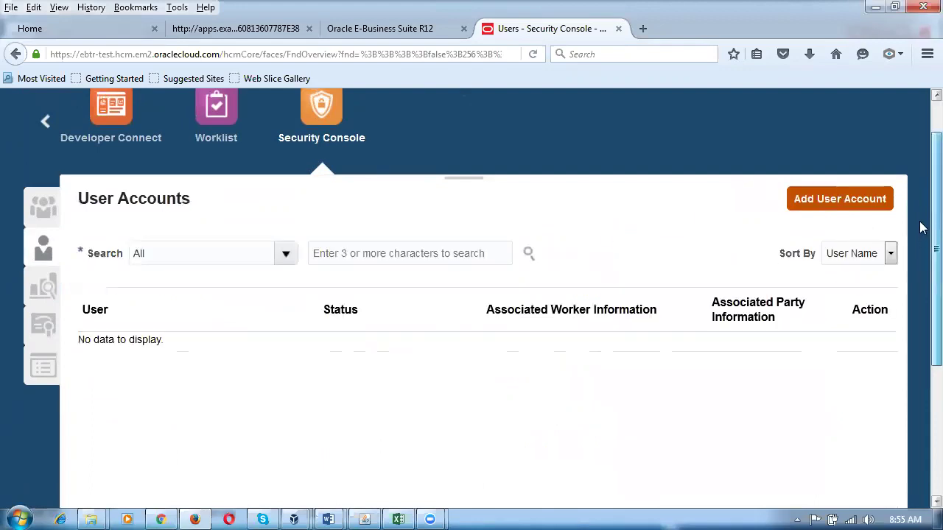
scroll(920, 214, up, 2)
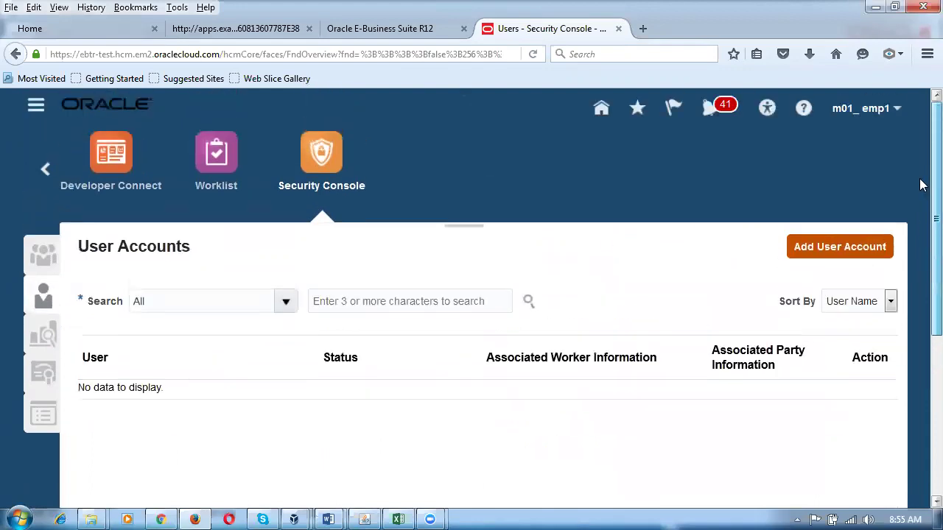
click(599, 108)
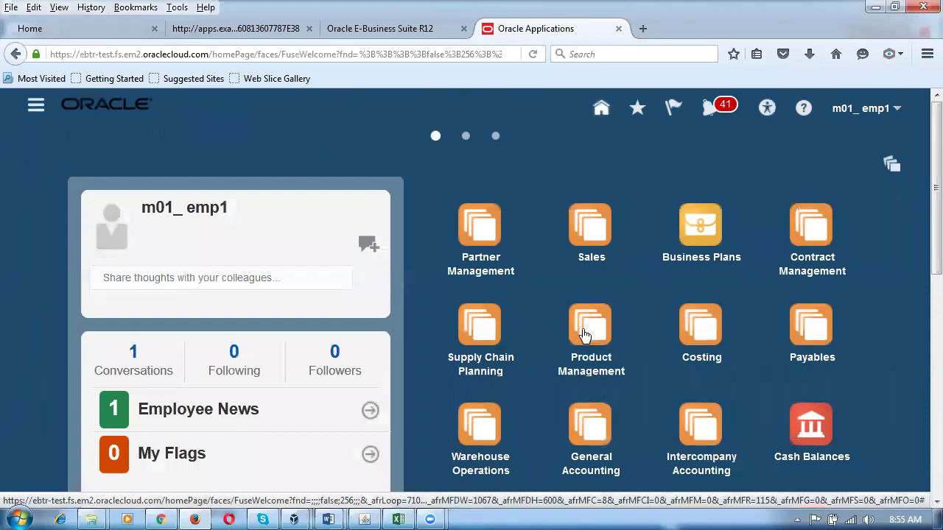
- Open Product Information Management from the Product Management group on the home page
click(587, 332)
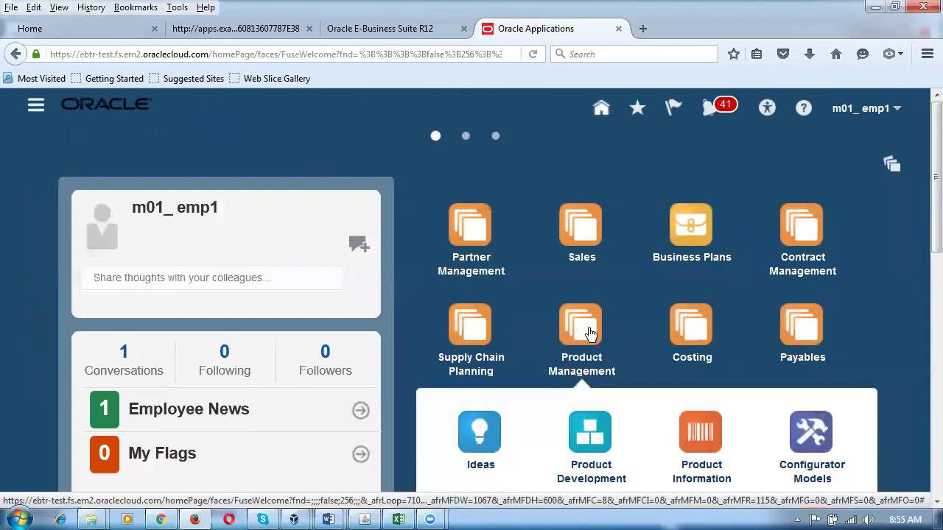
scroll(648, 333, down, 3)
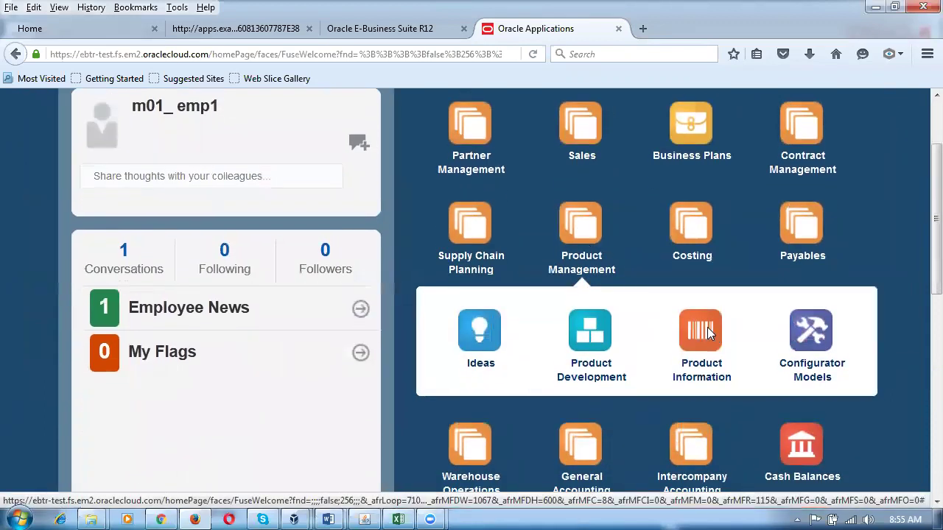
click(707, 329)
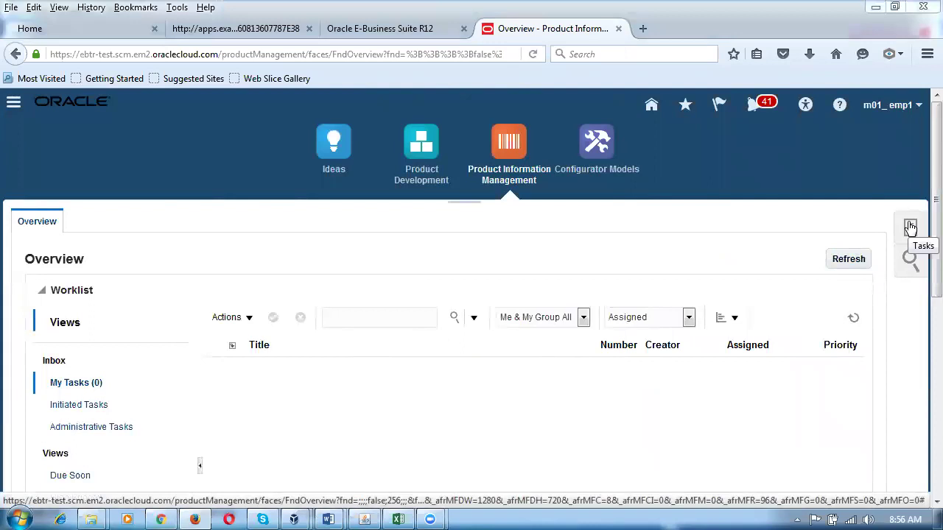
- Start Create Item from the Tasks panel, then return to the E-Business Suite session
click(911, 228)
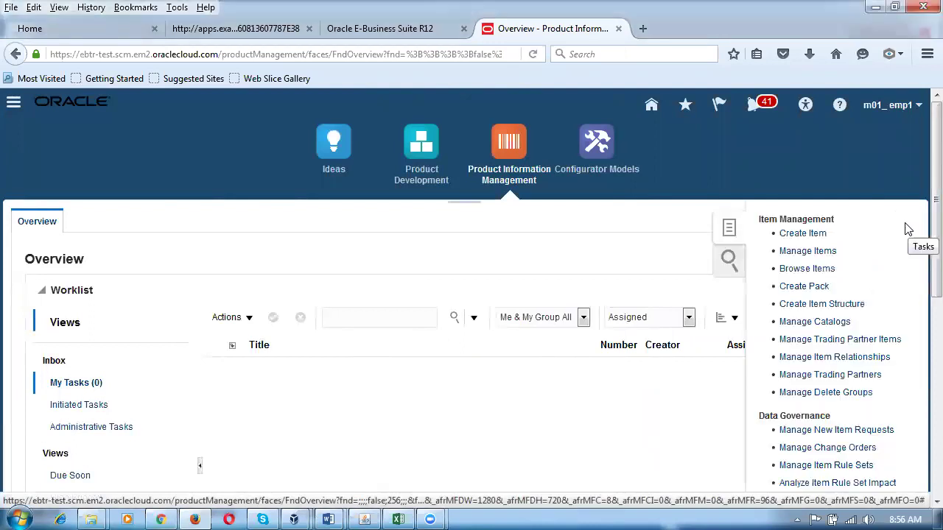
click(801, 234)
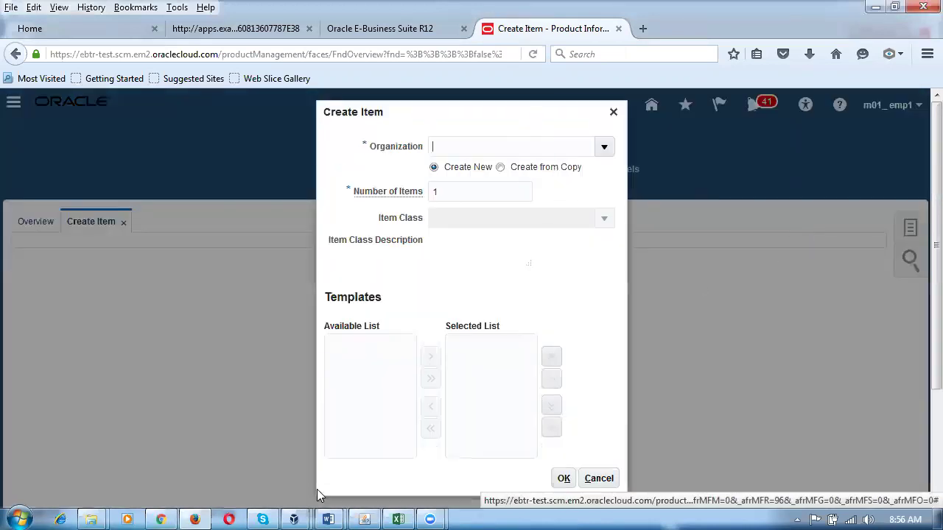
click(364, 519)
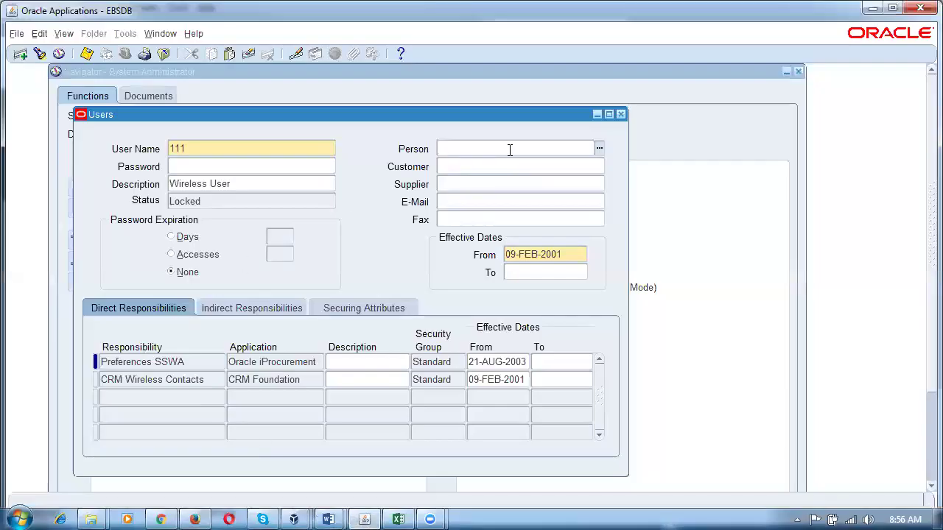
- Close Users, switch to Inventory, Vision Operations (USA), and set organization to M1 Seattle Manufacturing
click(621, 115)
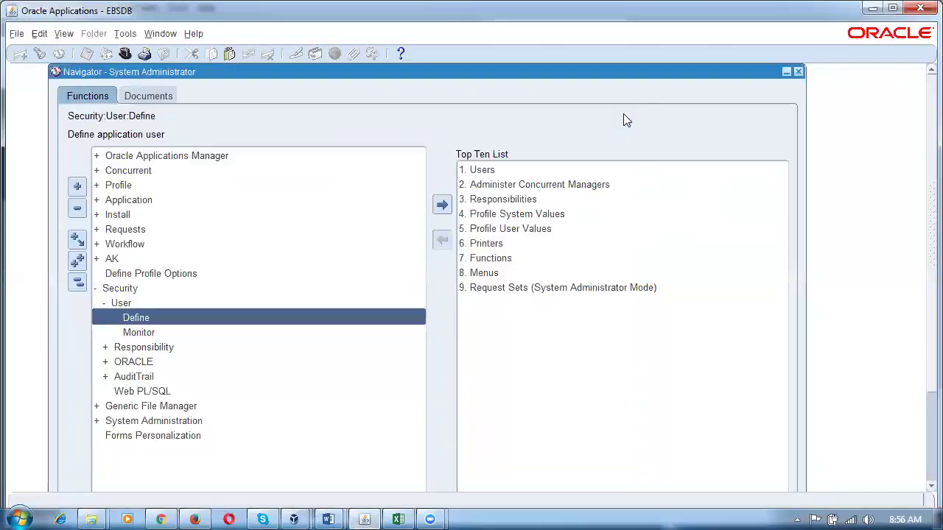
click(223, 217)
key(alt+f)
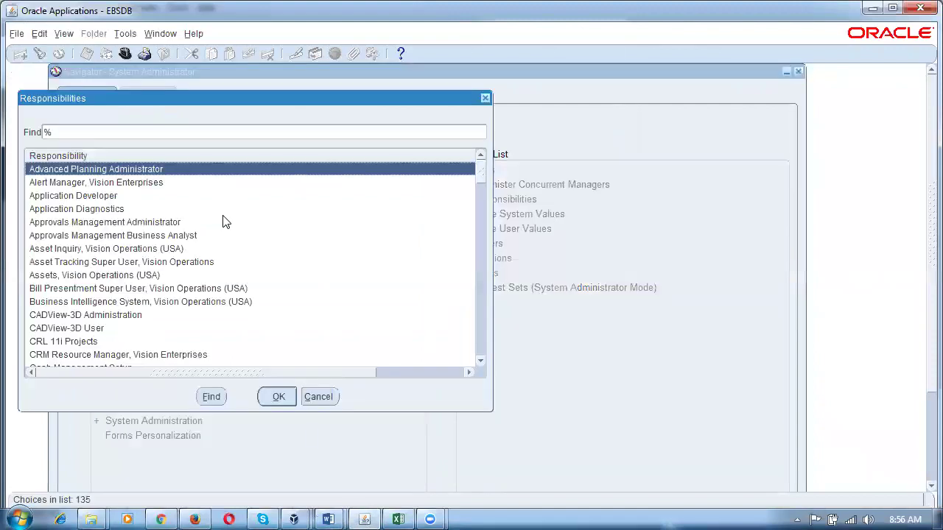
text(i)
key(Down)
key(Down)
key(Down)
key(Down)
key(Down)
key(Down)
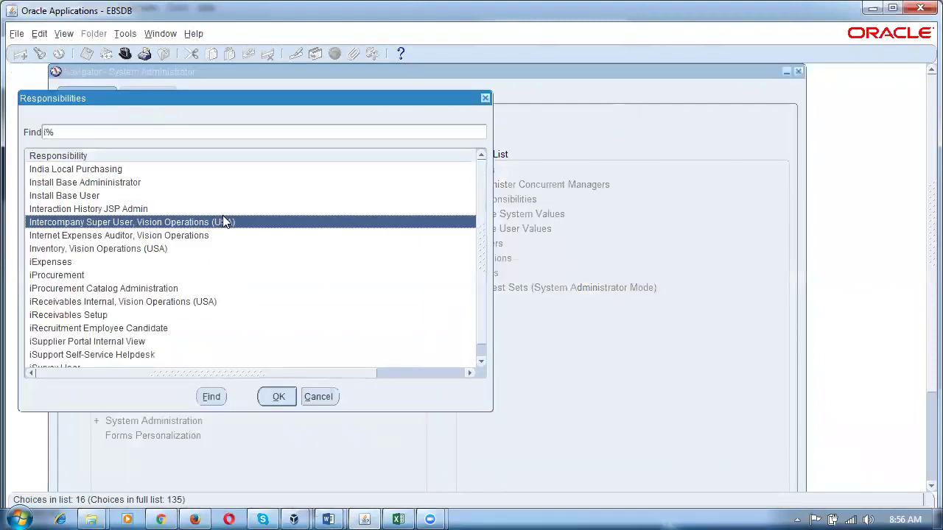
key(Return)
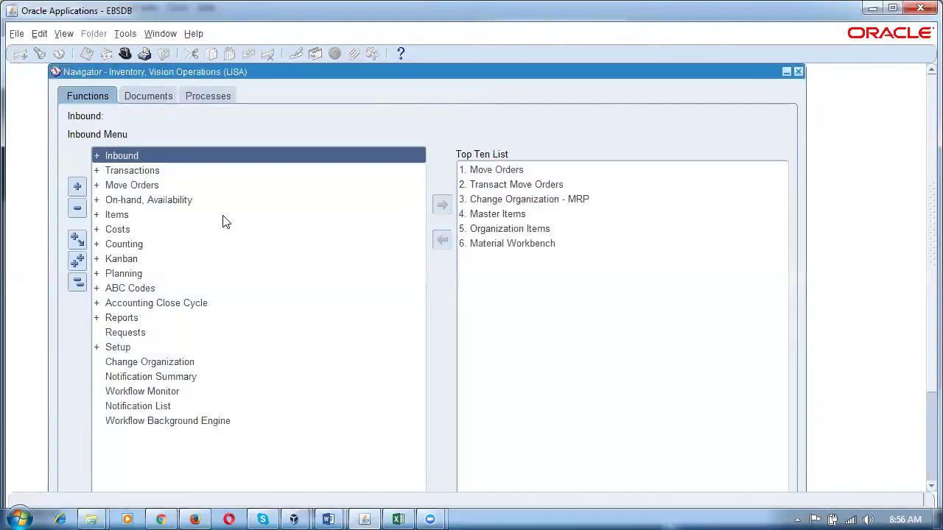
click(475, 200)
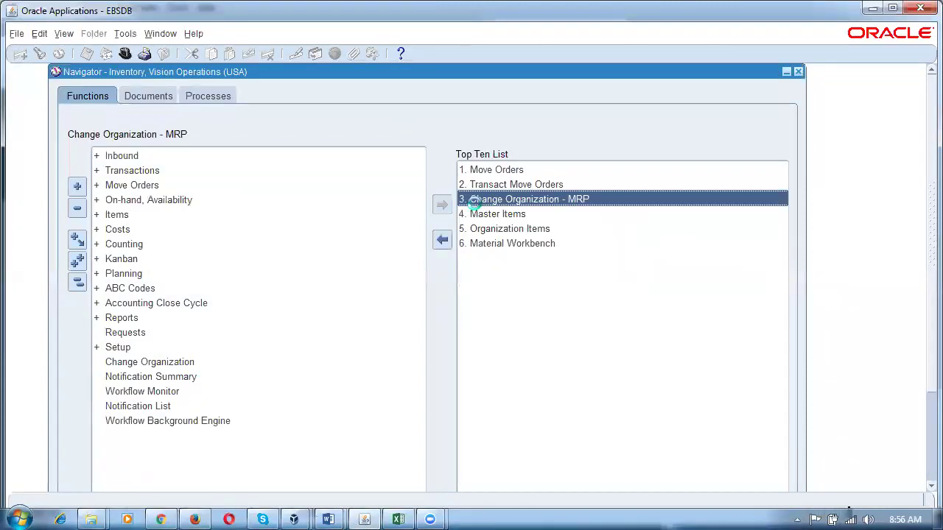
text(m%)
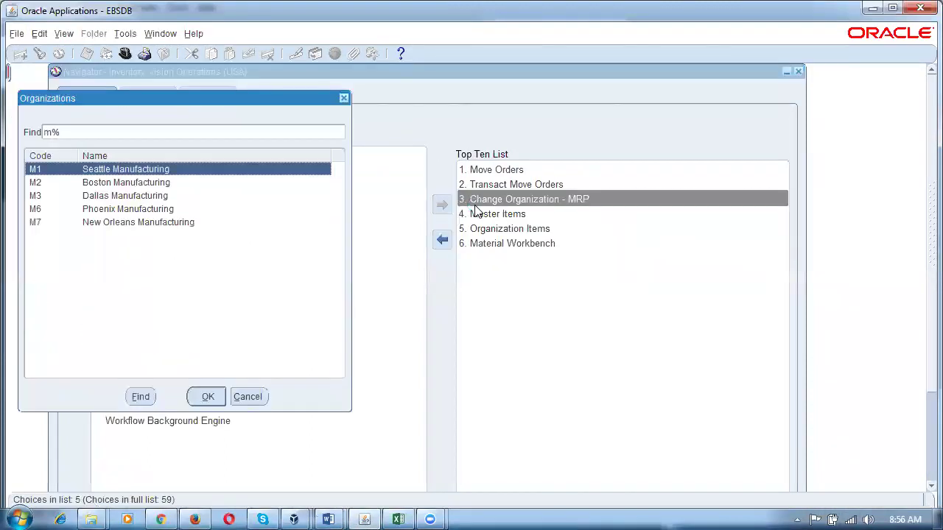
key(Return)
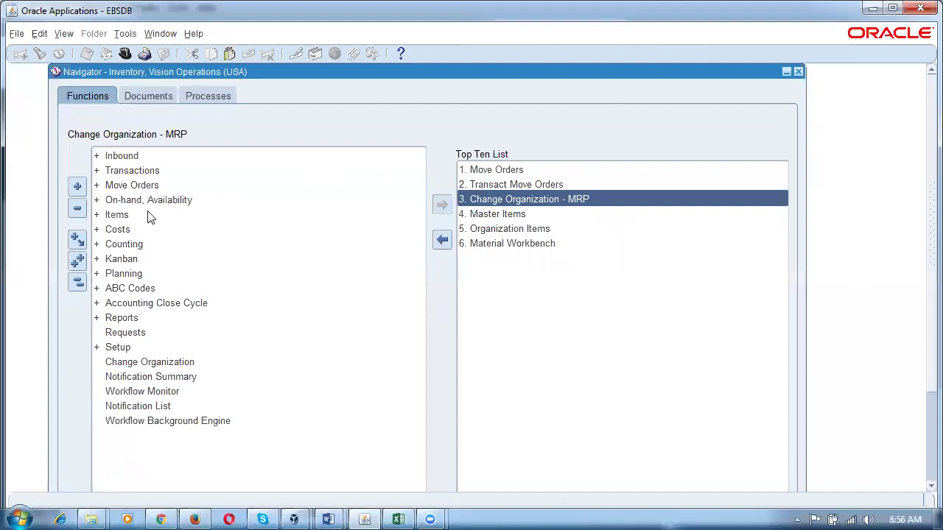
- Open Items > Master Items, then return to the Fusion Create Item dialog
double_click(116, 216)
click(173, 231)
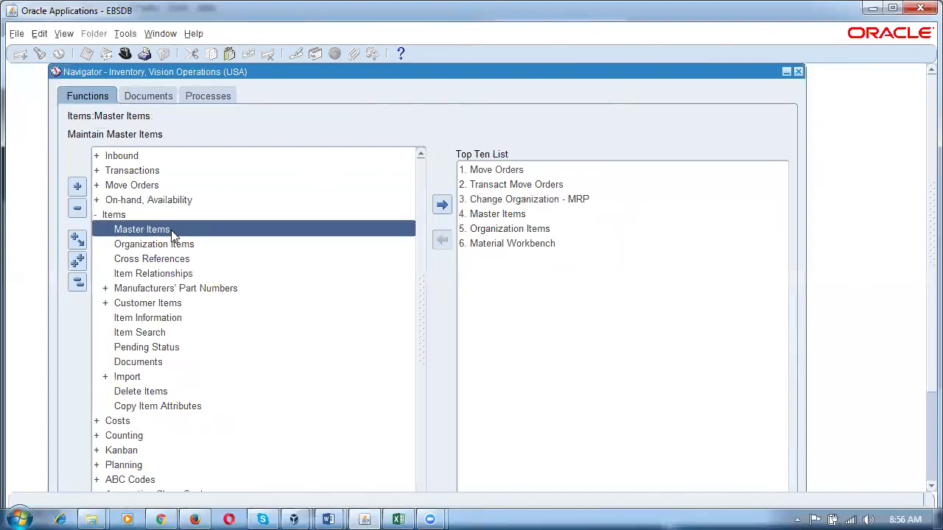
double_click(171, 231)
click(176, 245)
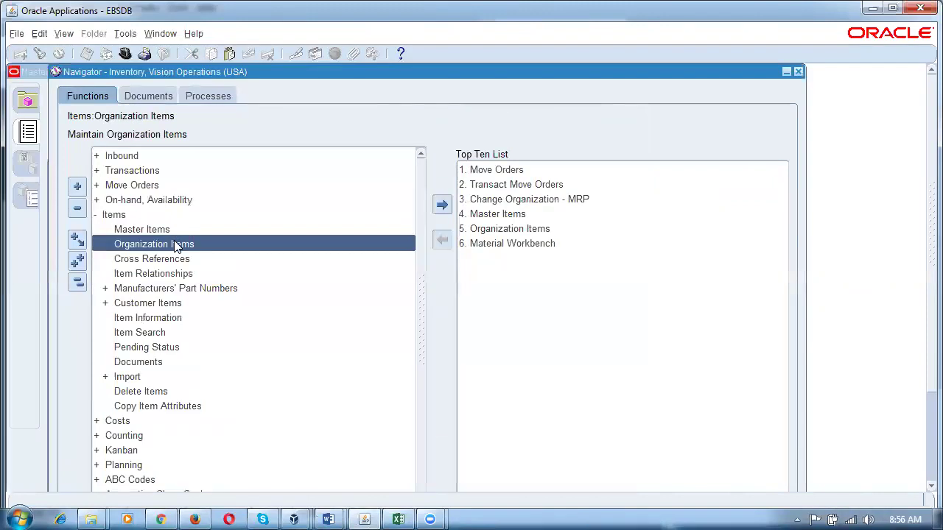
double_click(173, 230)
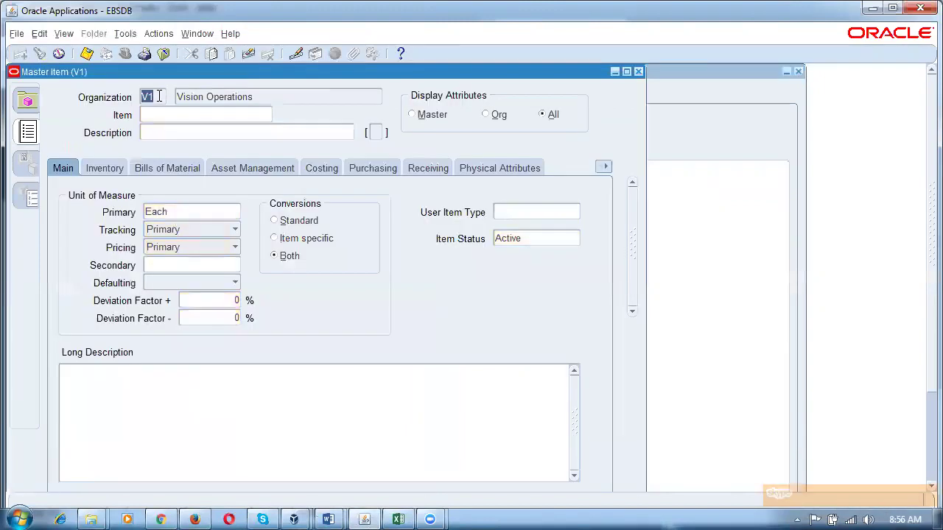
key(alt+Tab)
- Set the new item's organization to M010 (m01_master) and item class to Root Item Class
click(442, 153)
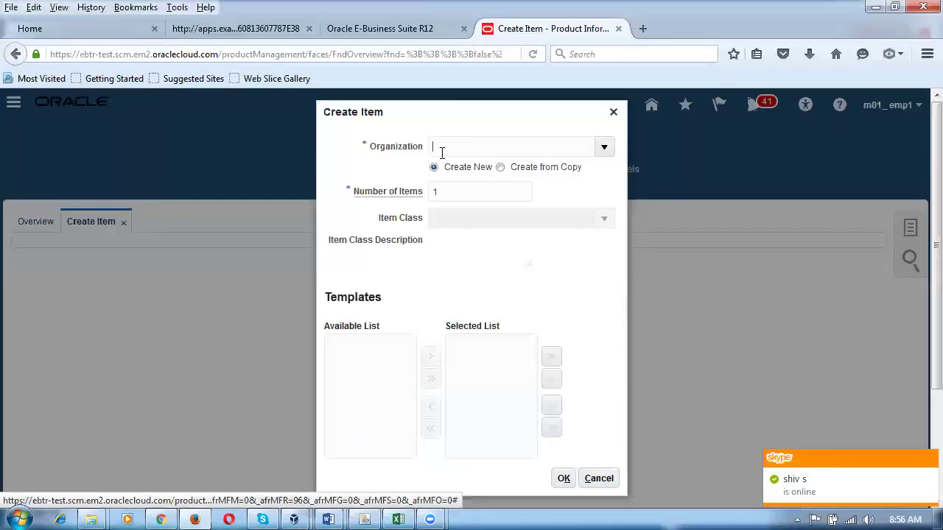
text(M010)
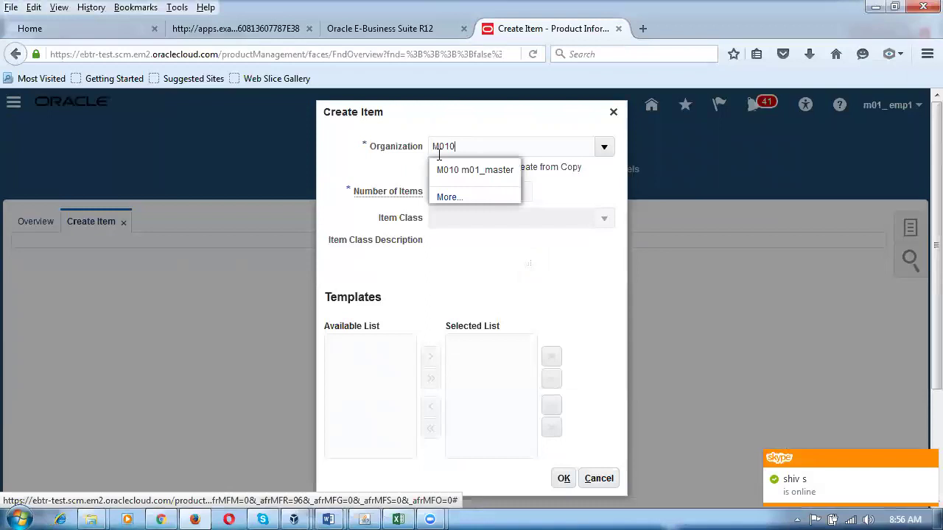
click(476, 171)
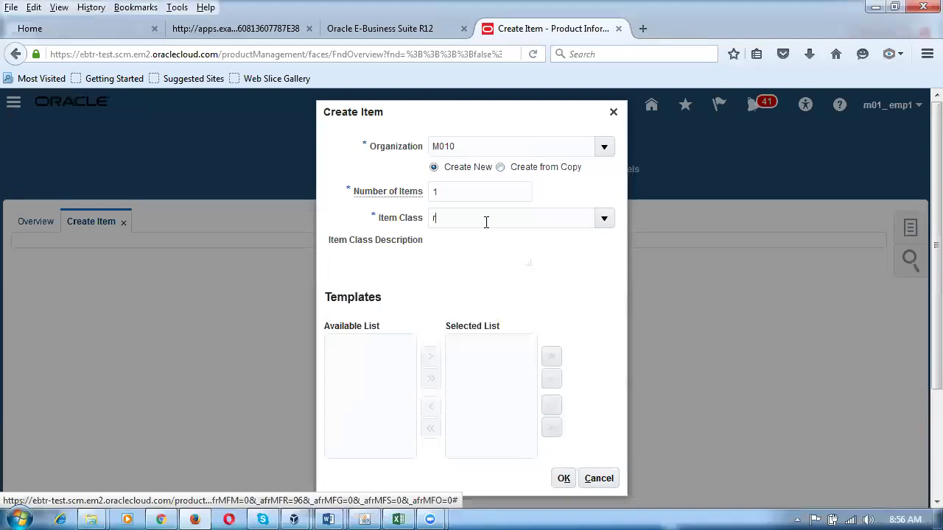
click(486, 223)
text(root)
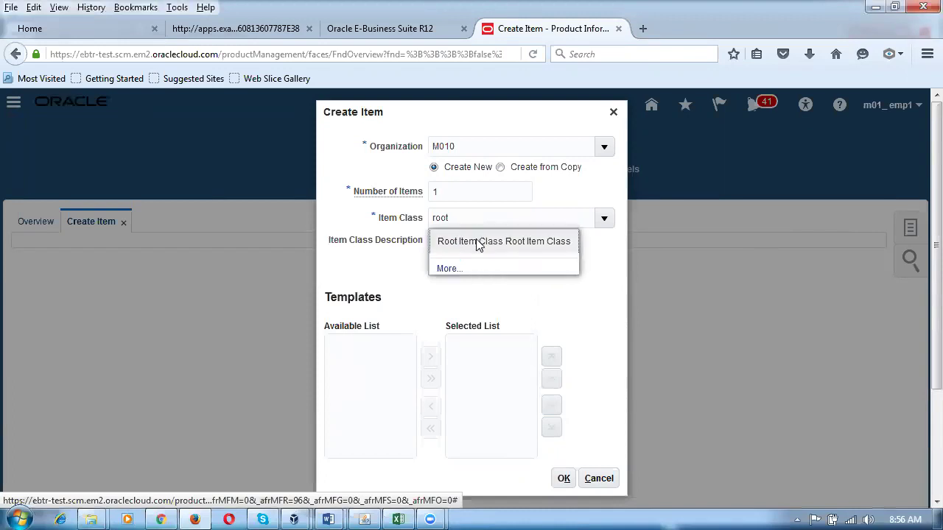
click(478, 242)
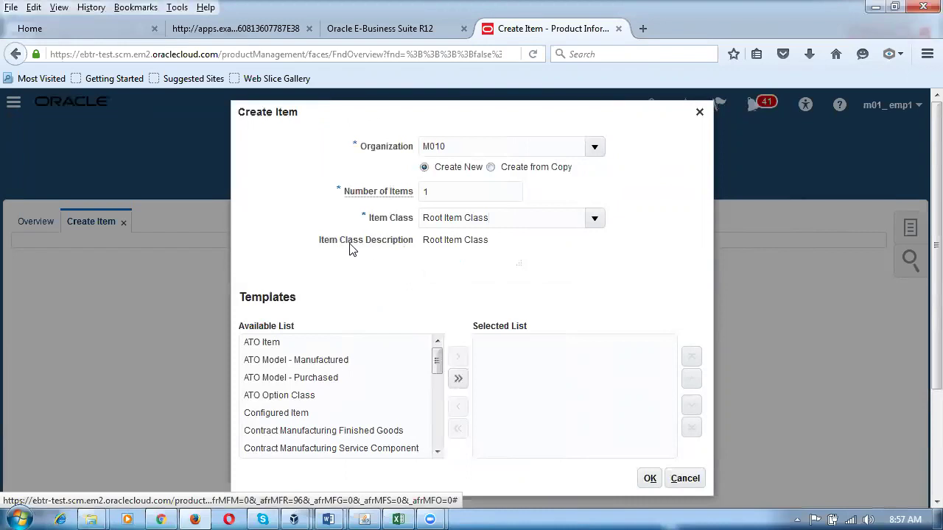
- Move the m01 Pur template into the Selected List
drag(436, 373, 441, 448)
click(287, 454)
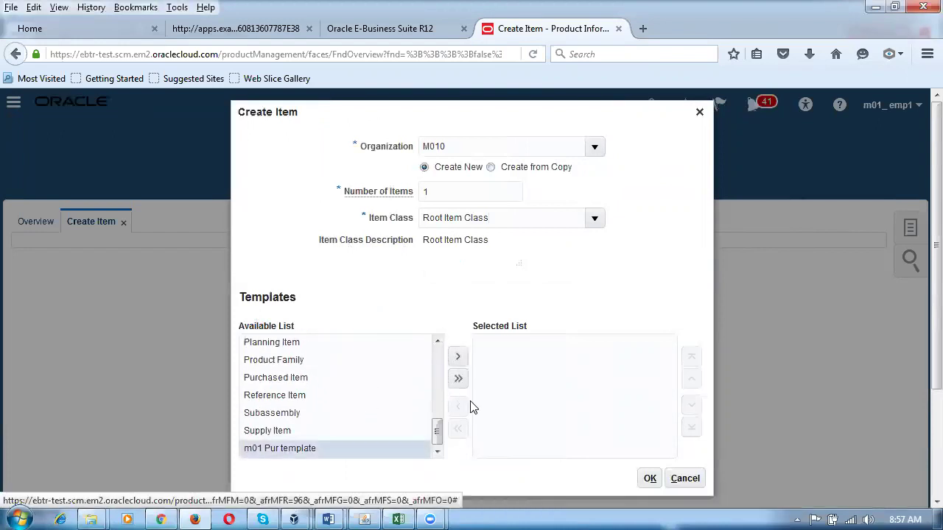
click(457, 360)
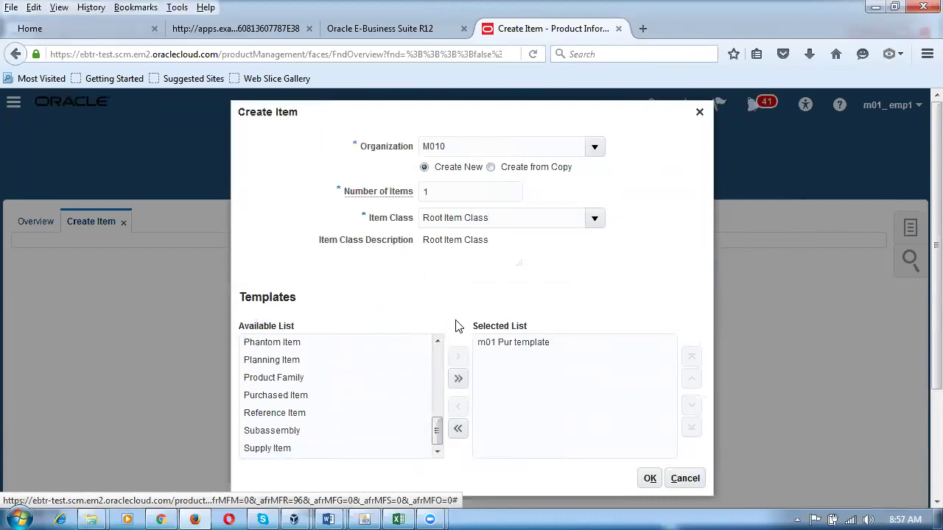
- Review the Root Item Class and M010 organization values, then create the item
triple_click(494, 218)
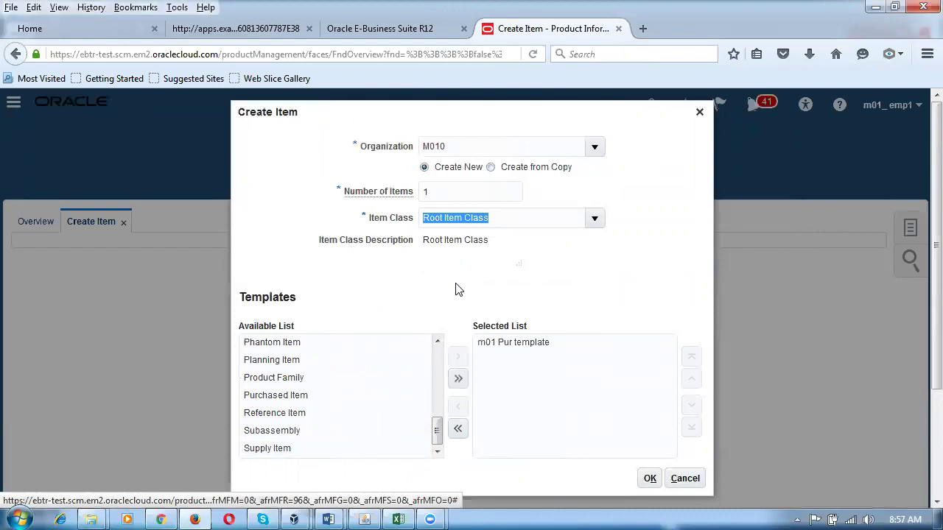
click(397, 274)
drag(452, 146, 425, 159)
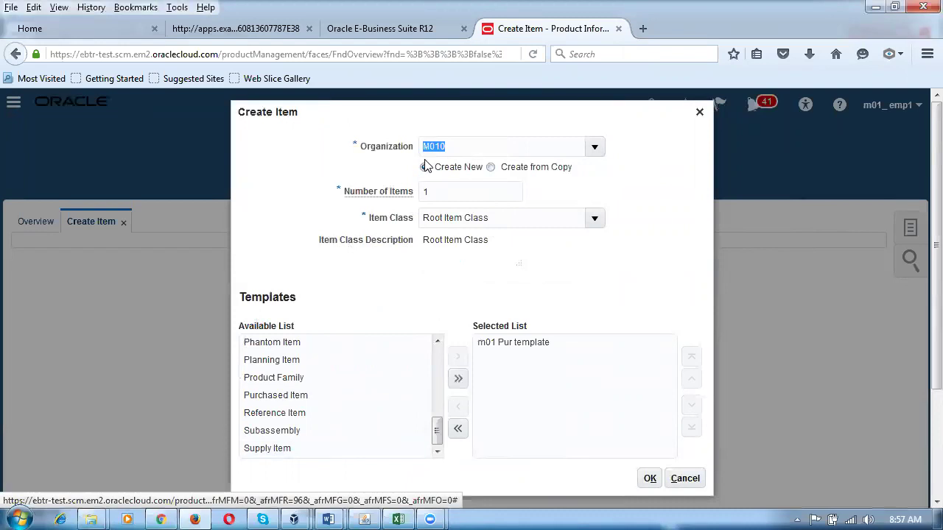
click(287, 217)
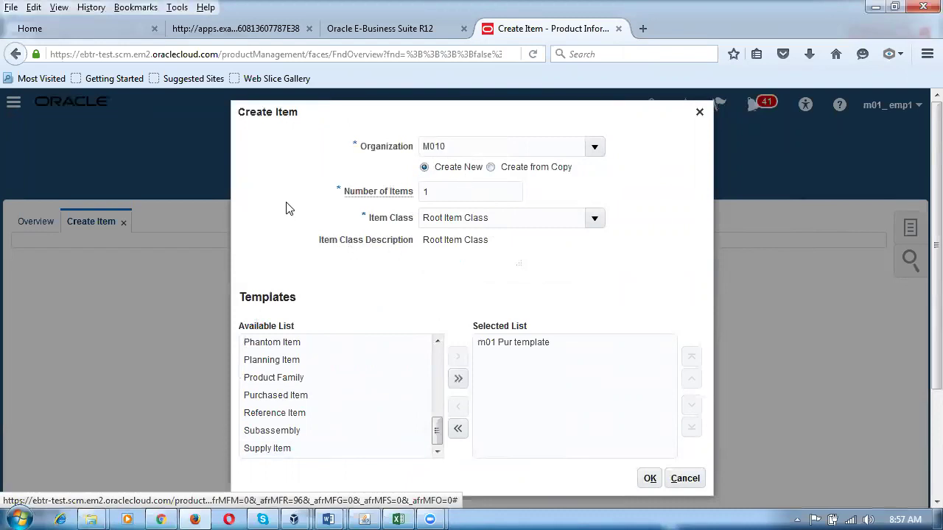
double_click(417, 147)
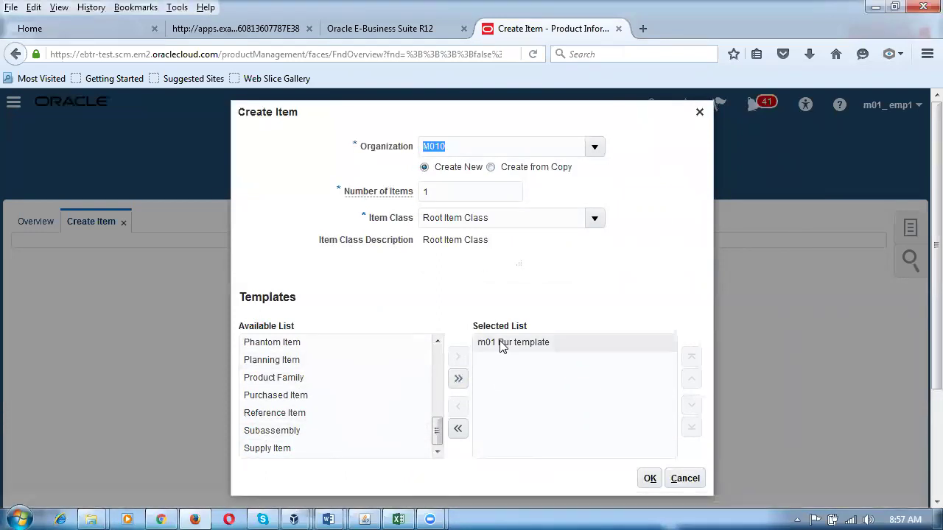
click(650, 480)
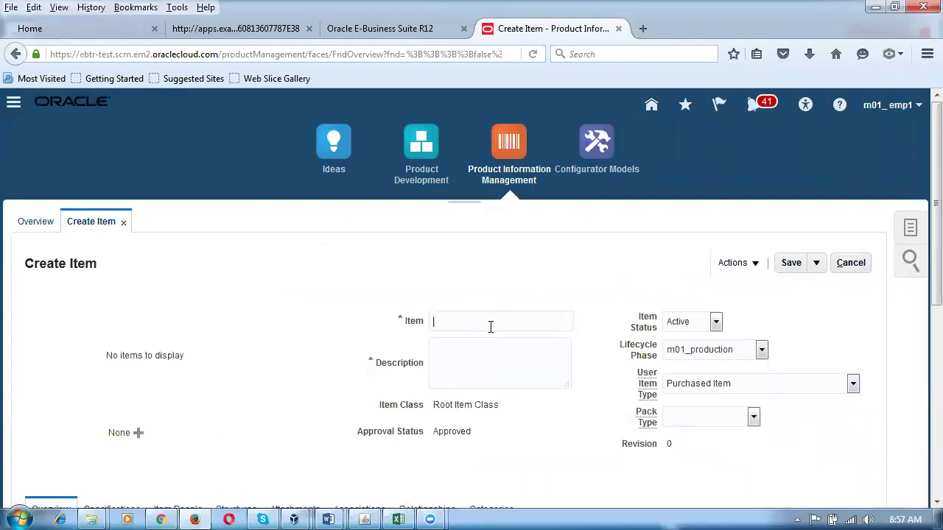
- Name the new item test_item1 and open its specifications
click(490, 326)
text(test_item1)
click(490, 326)
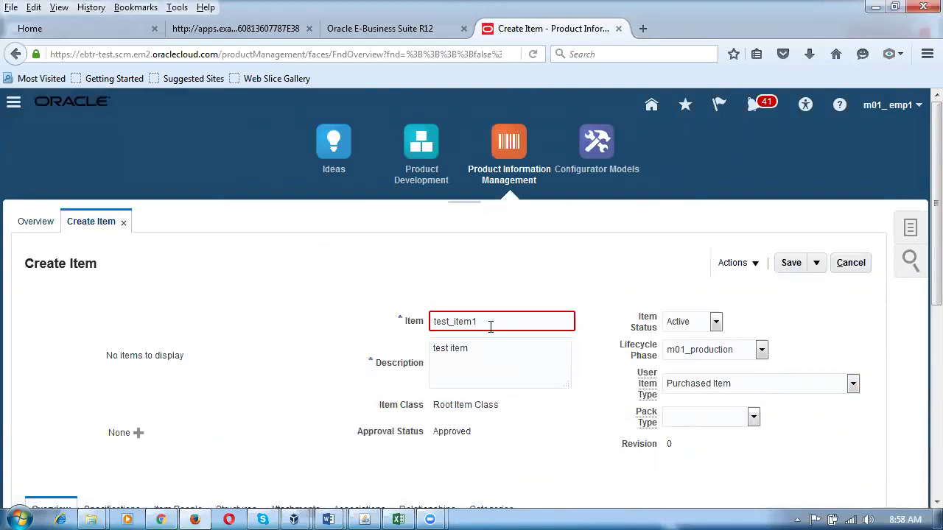
scroll(587, 462, down, 1)
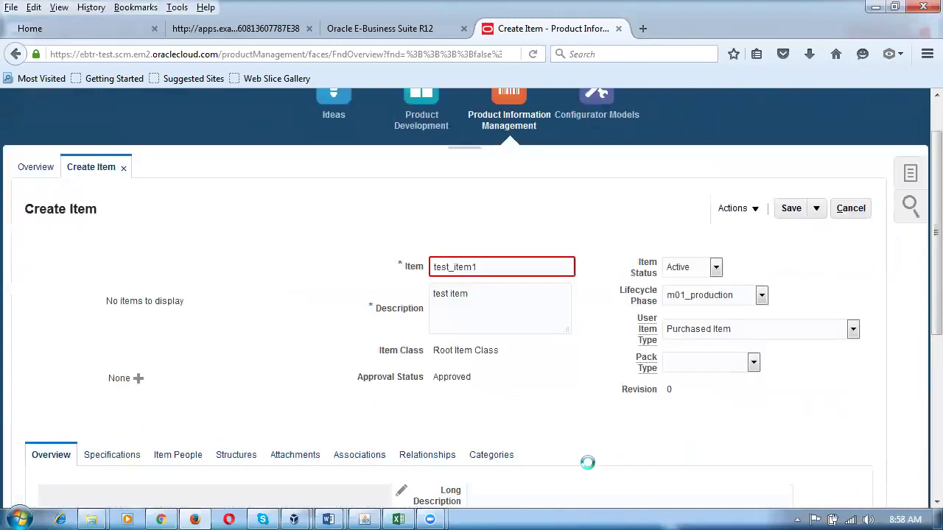
scroll(589, 463, down, 5)
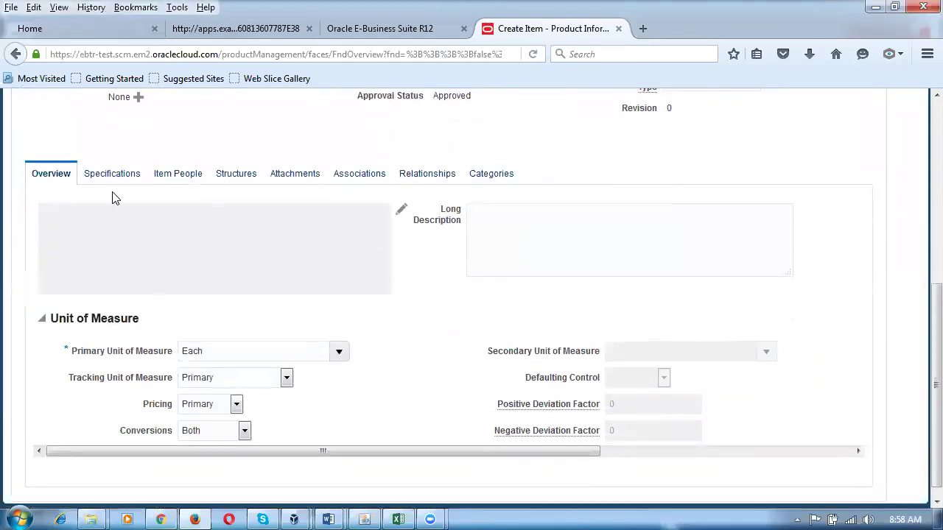
click(120, 183)
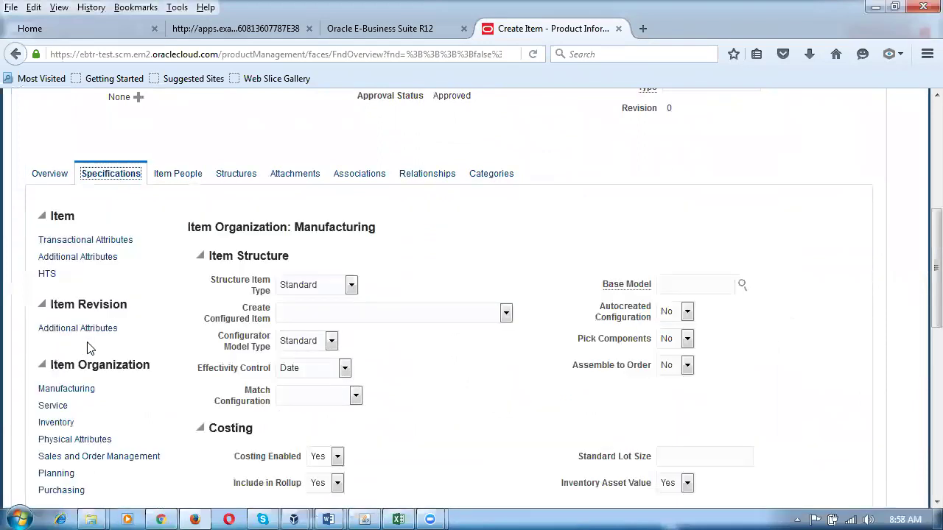
scroll(90, 381, down, 3)
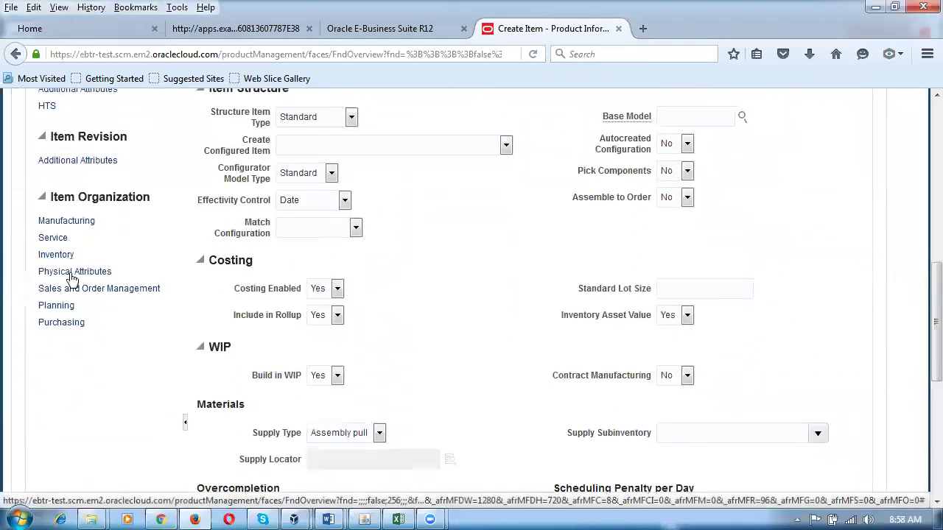
- In the E-Business Suite Master Item form, set the purchasing List Price to 3
click(365, 518)
click(605, 167)
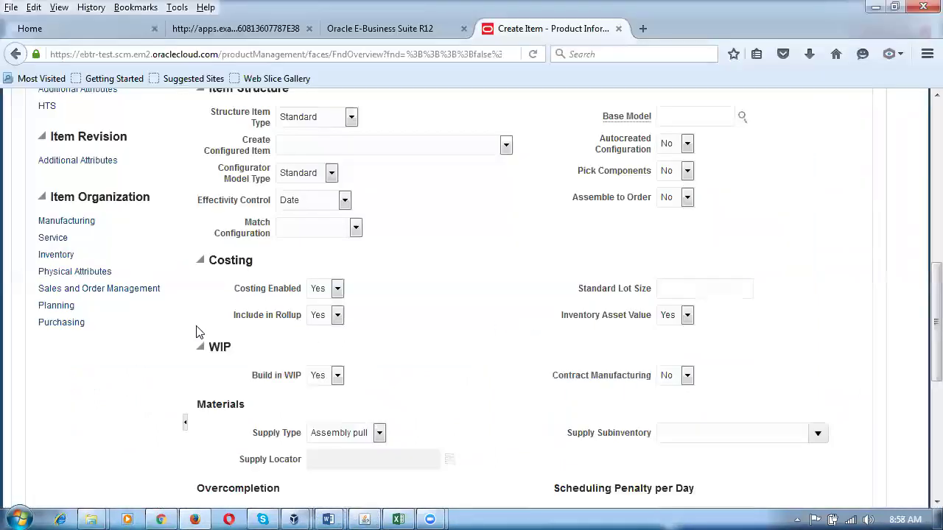
click(54, 324)
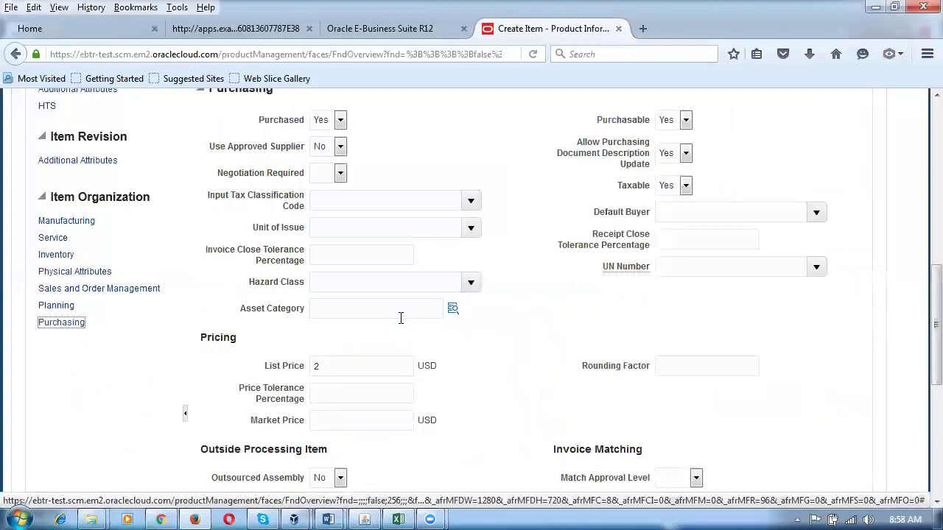
double_click(349, 372)
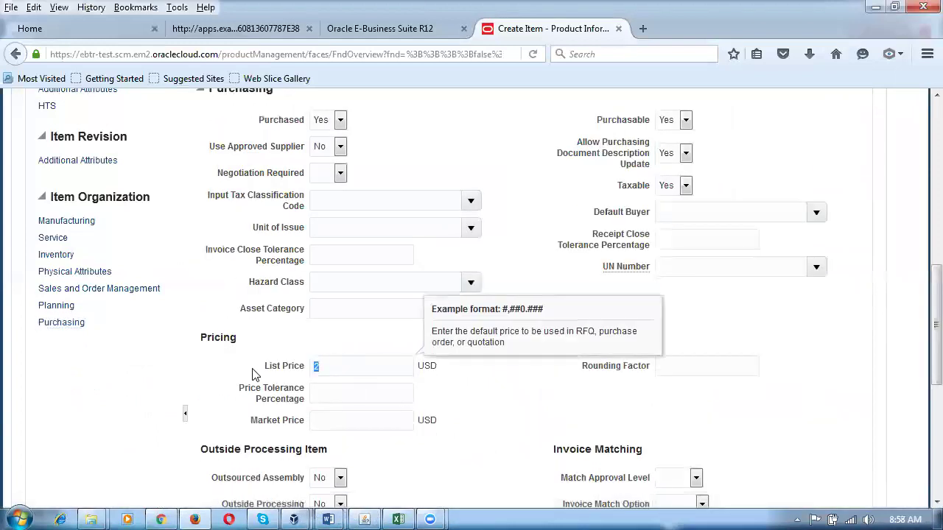
text(3)
click(91, 400)
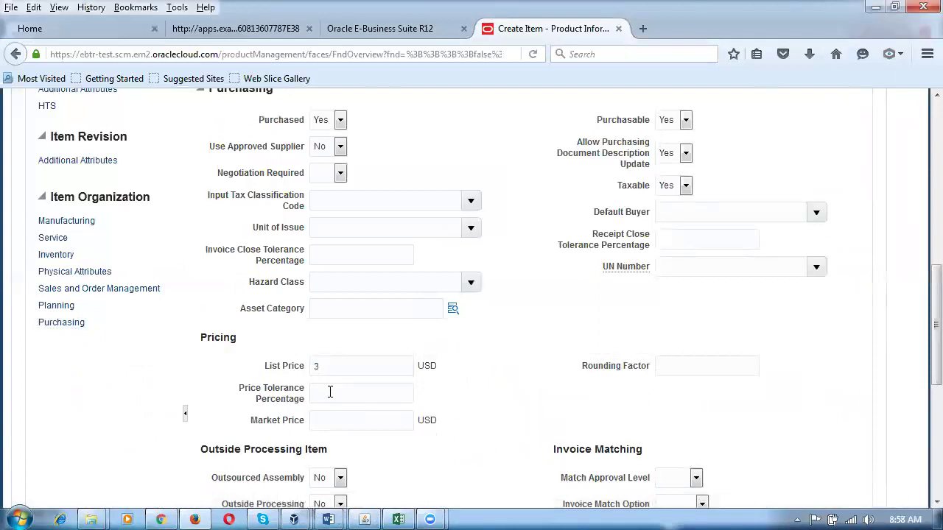
key(alt+Tab)
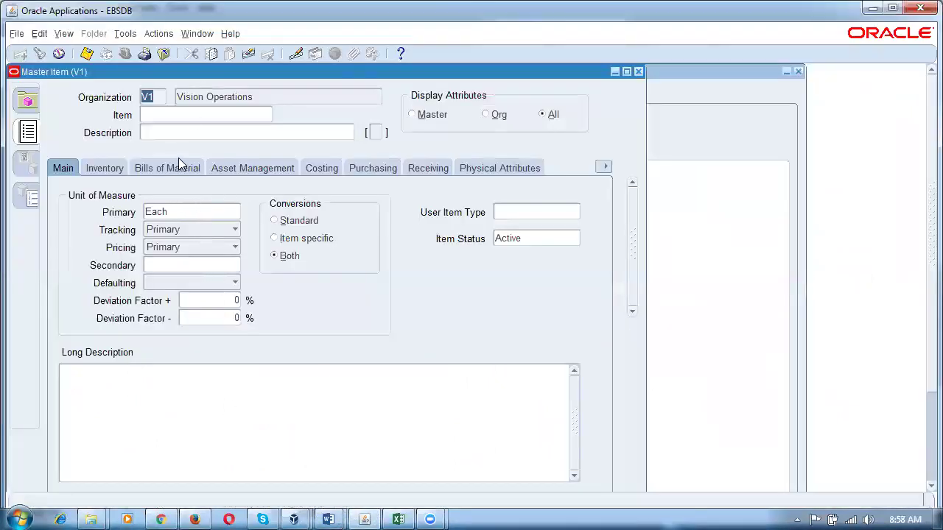
- Enter a new master item fcxhd with description cfhxdfh
click(189, 115)
text(fcxhd)
click(194, 131)
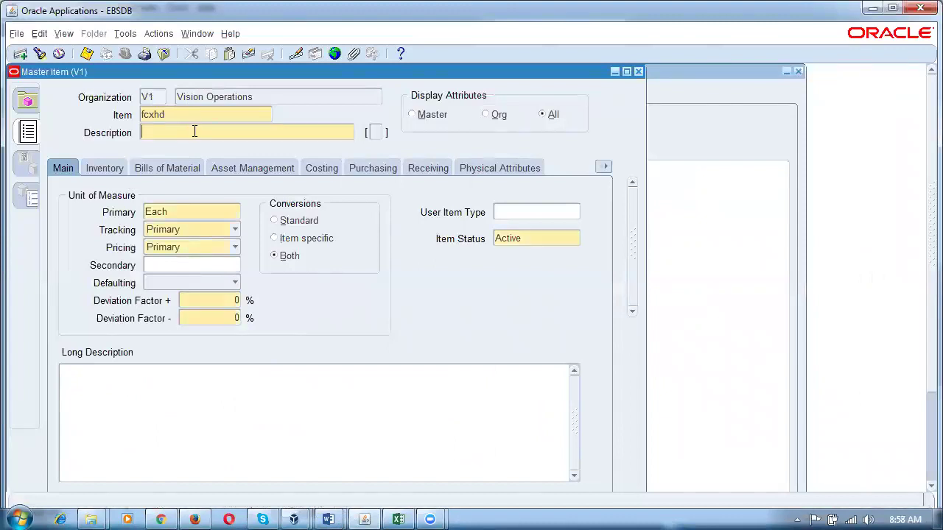
text(cfhxdfh)
- Copy the Purchased Item template onto the item and review its Purchasing attributes
click(125, 34)
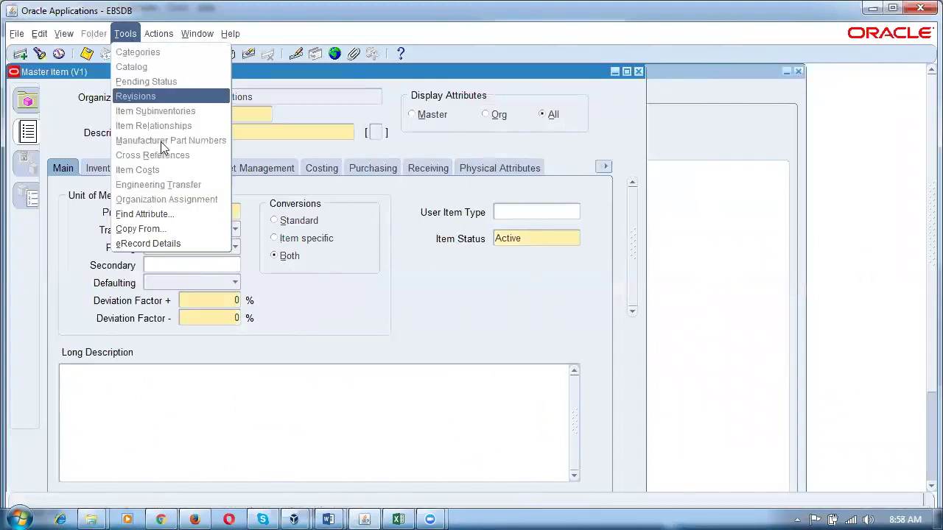
click(163, 229)
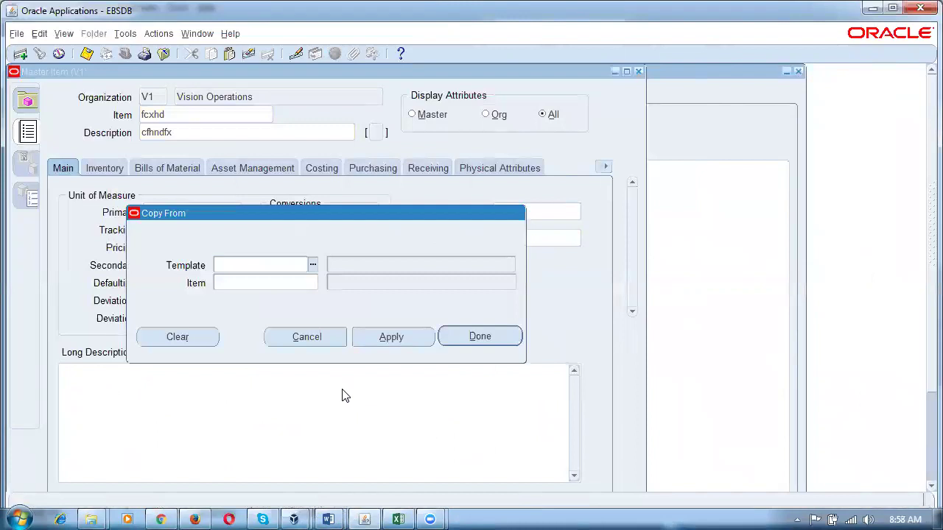
text(pur)
key(Tab)
key(Return)
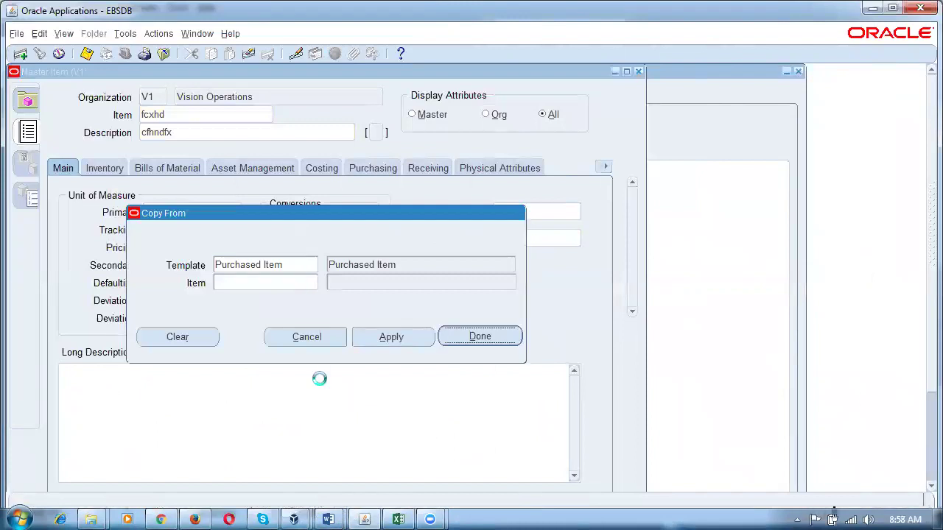
click(352, 174)
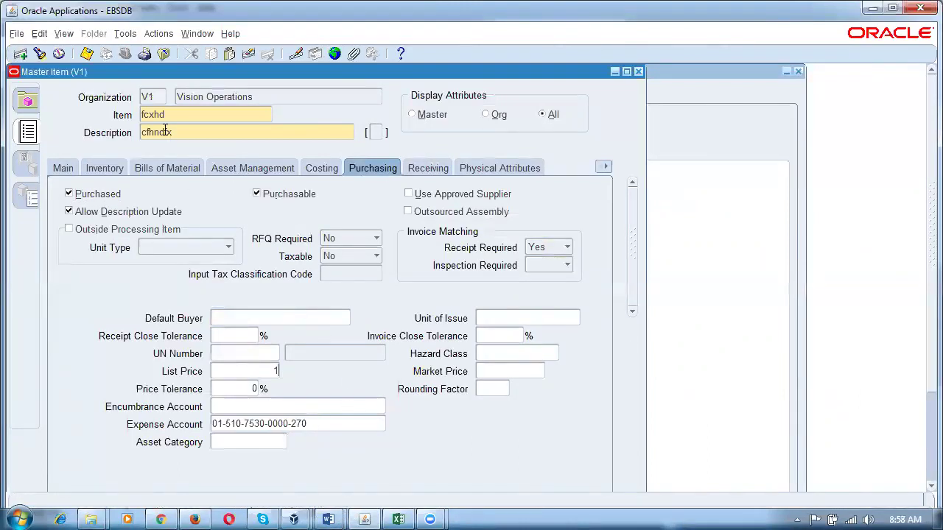
click(122, 35)
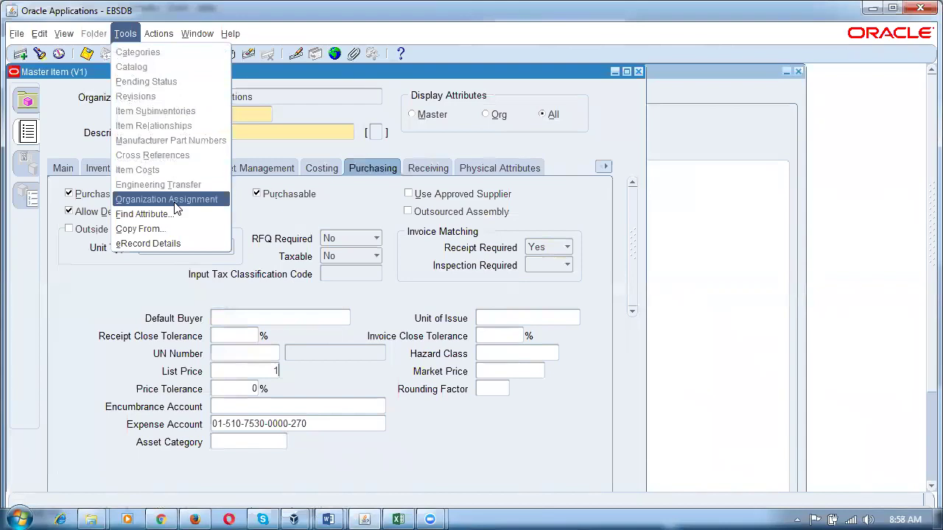
- Back in Fusion, review the M010 m01_master organization association and close the open Actions menus
key(alt+Tab)
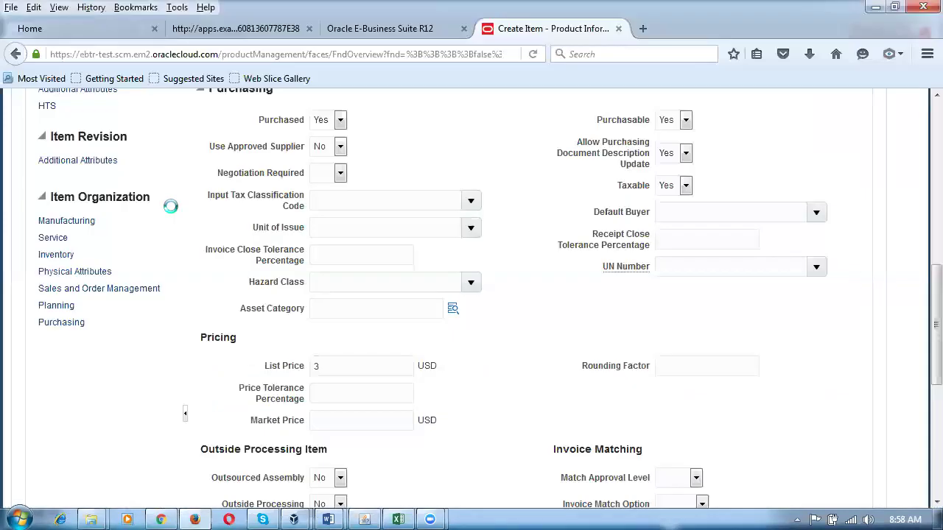
scroll(384, 232, up, 3)
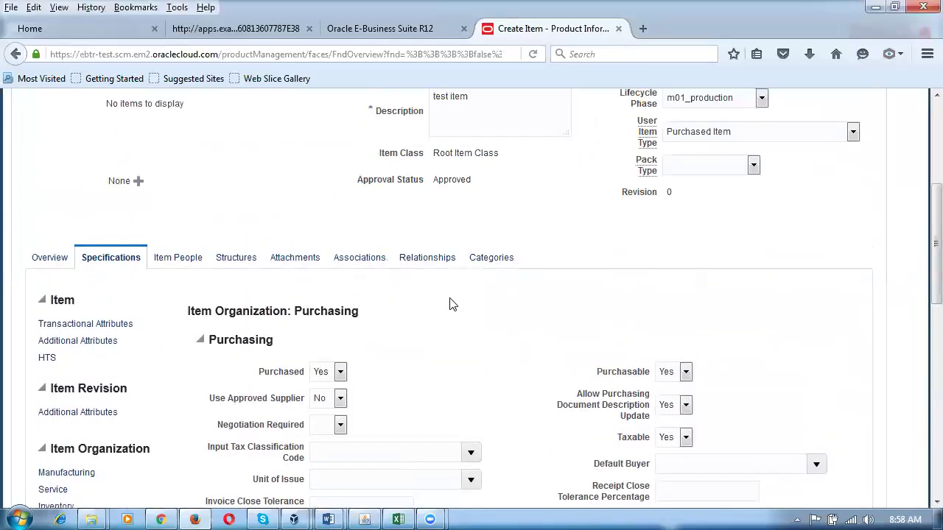
click(364, 265)
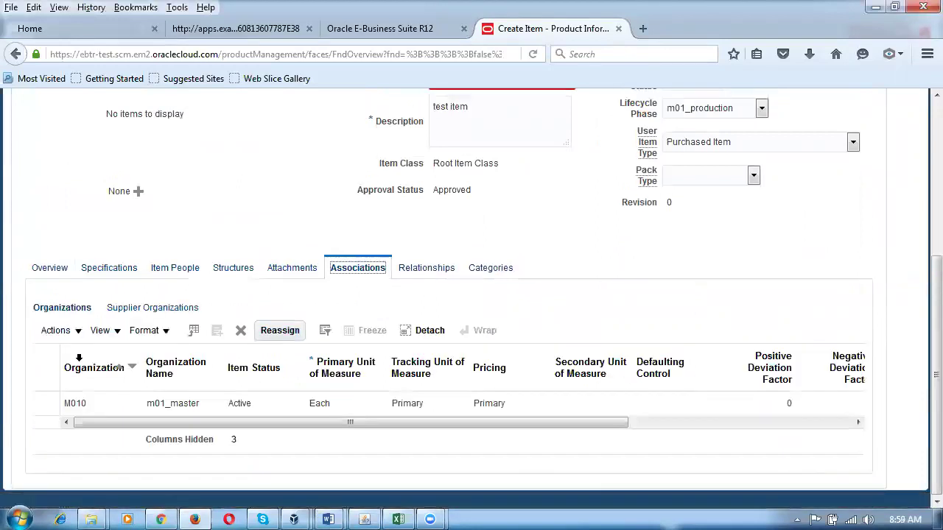
click(57, 333)
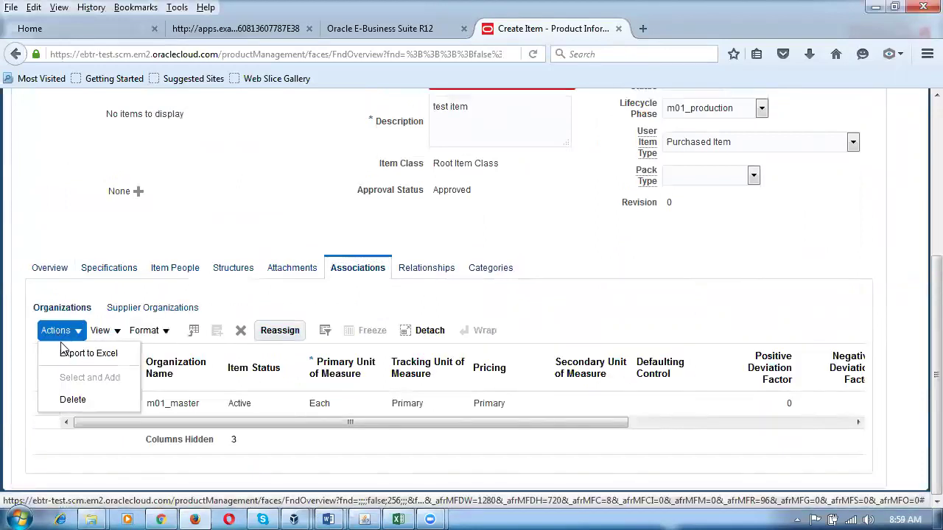
click(377, 309)
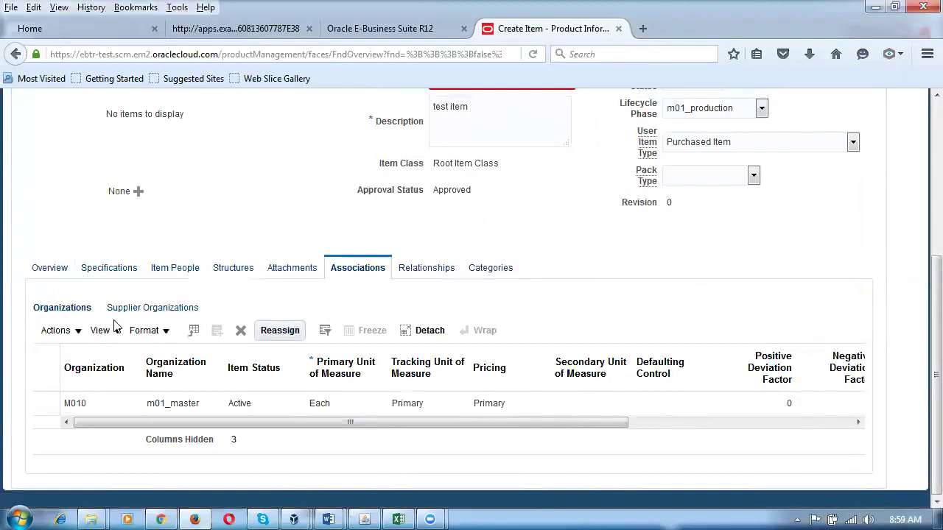
click(58, 332)
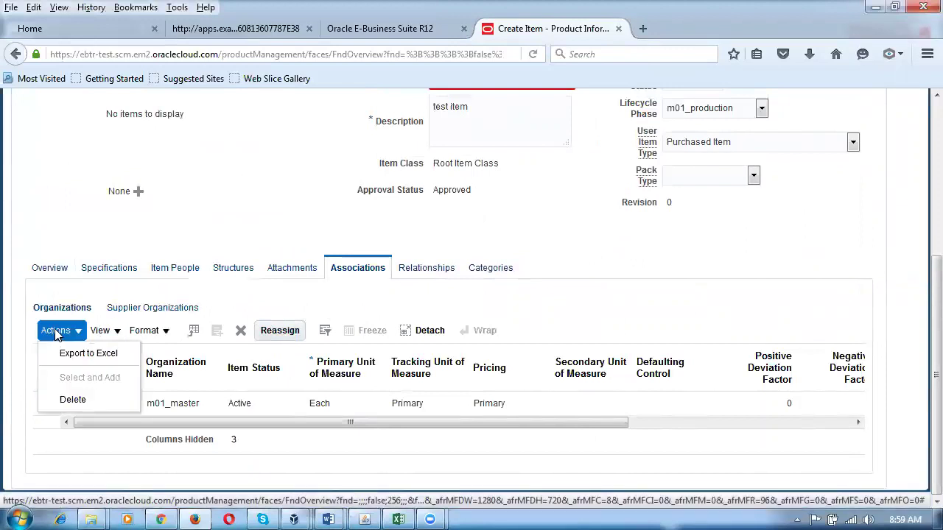
click(100, 331)
click(291, 301)
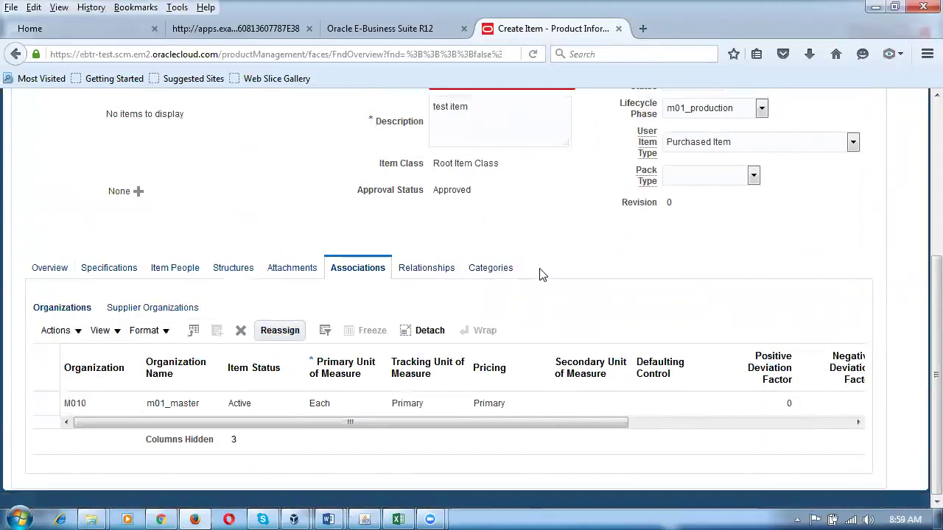
- Extend the item number from test_item1 to test_item123 and let the field revalidate
scroll(541, 274, up, 3)
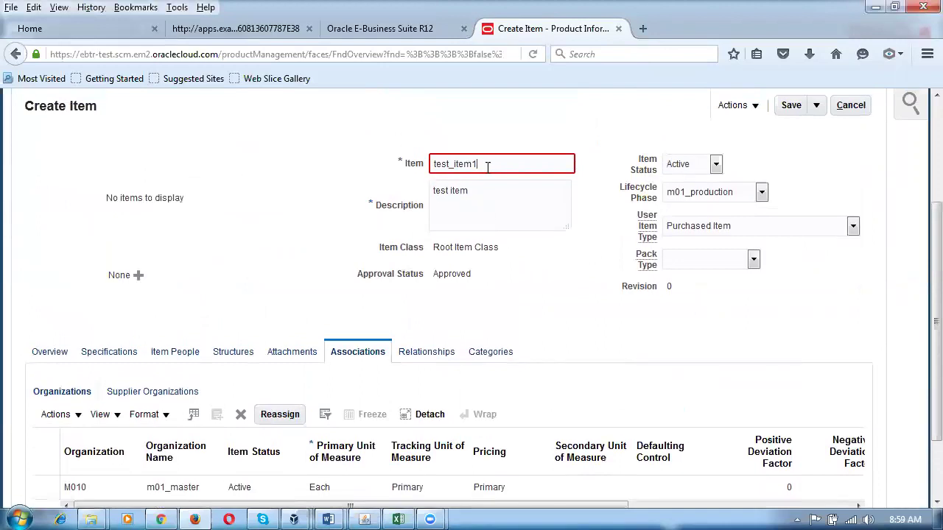
text(1)
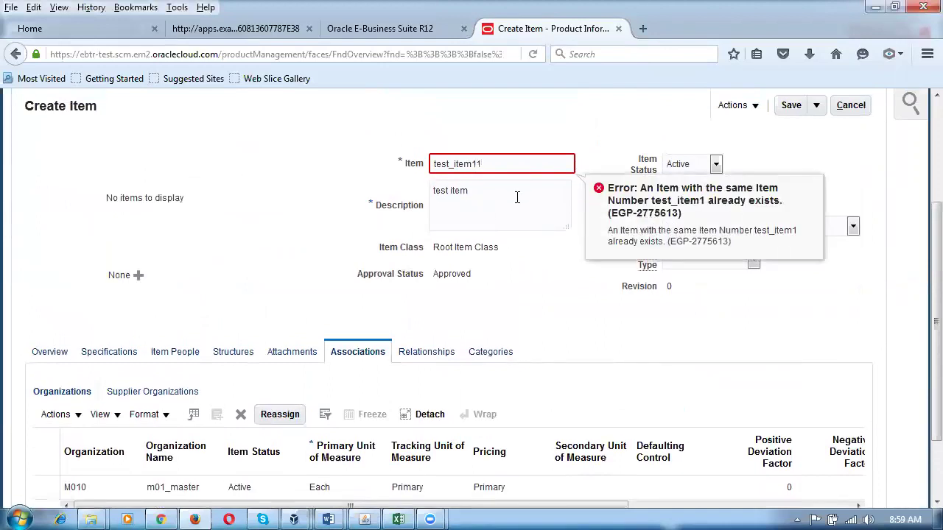
click(517, 198)
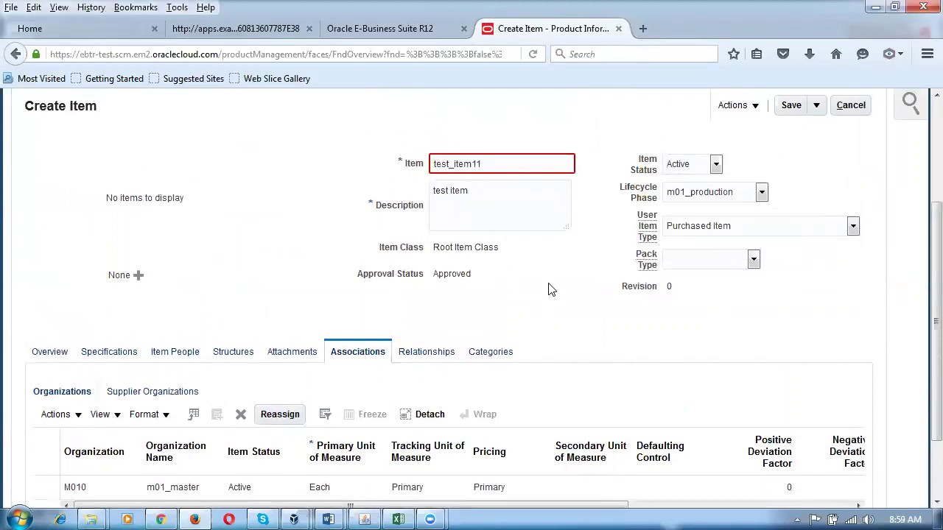
click(485, 162)
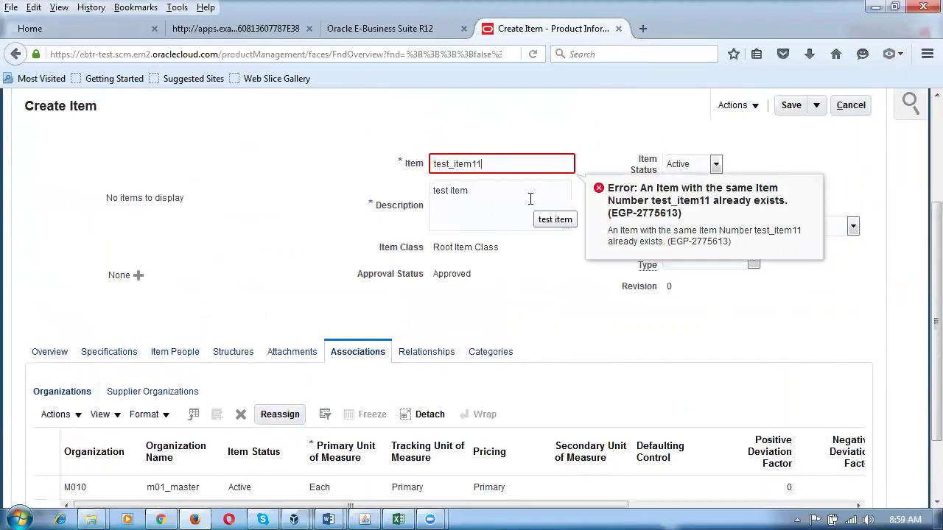
text(23)
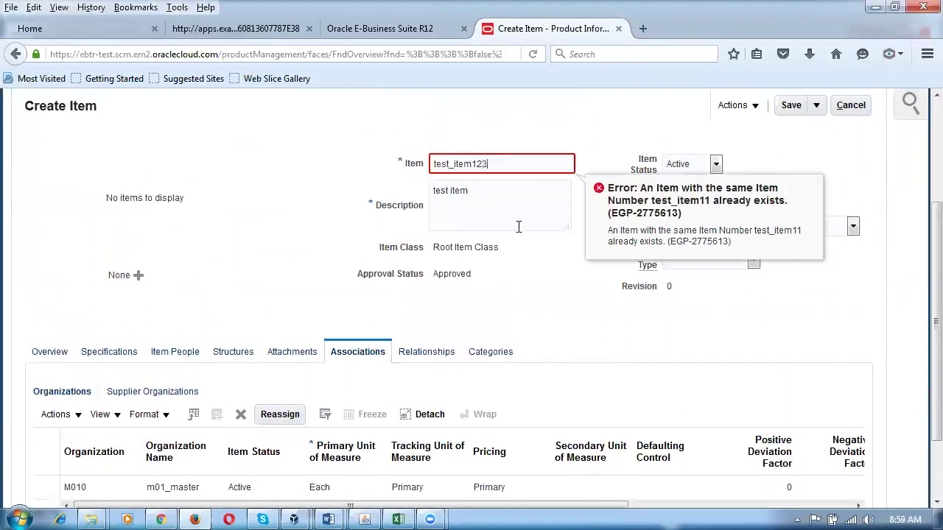
click(517, 218)
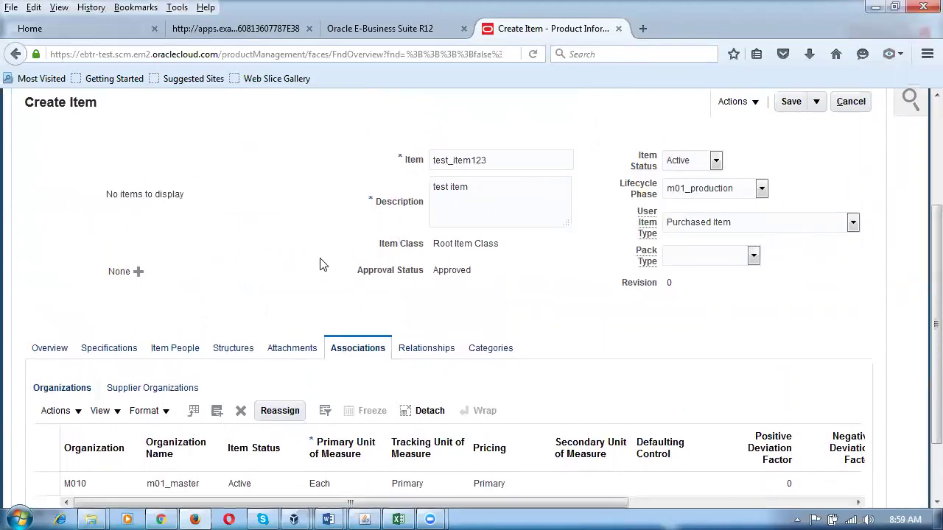
scroll(324, 265, down, 2)
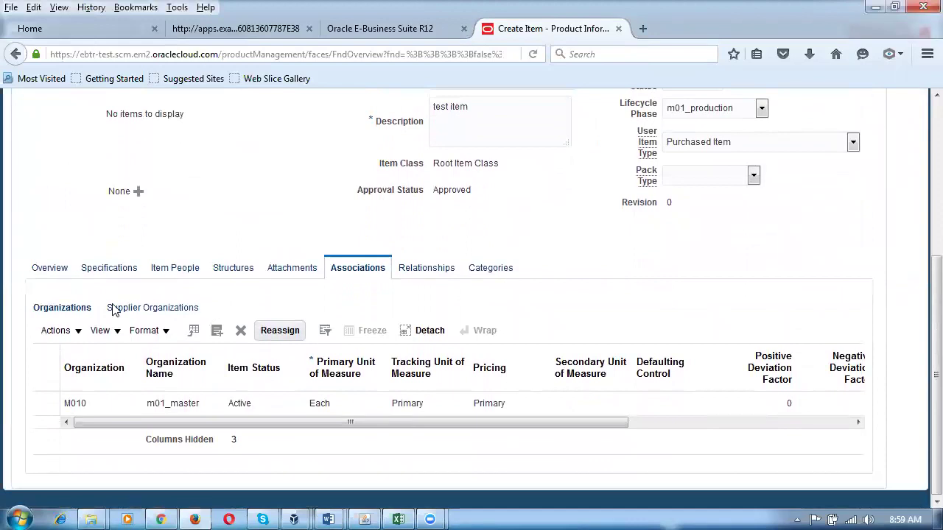
- Use Select and Add to associate organization M011 m01_child_org with the item
click(56, 332)
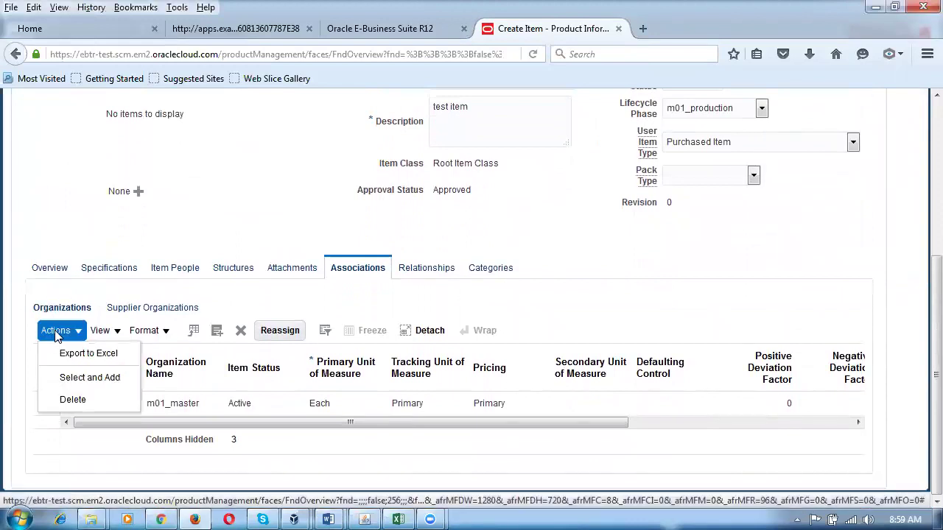
click(82, 378)
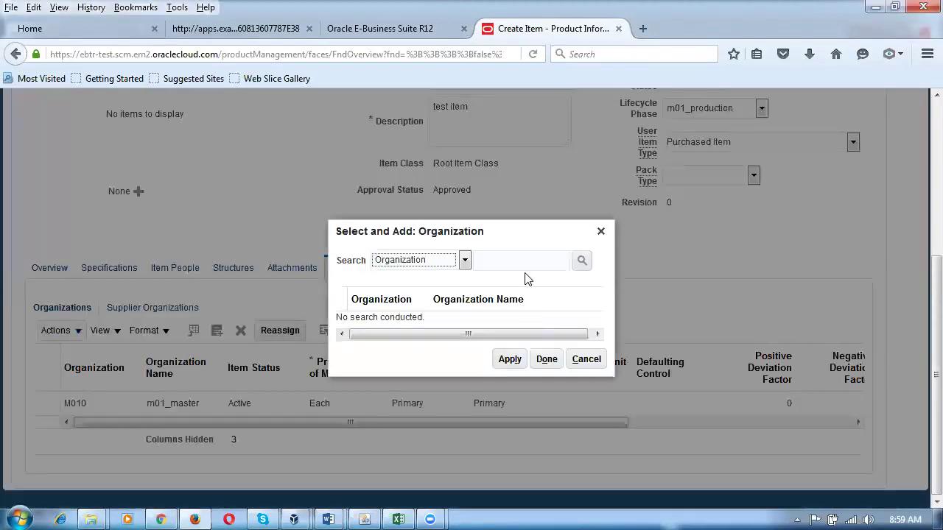
click(523, 262)
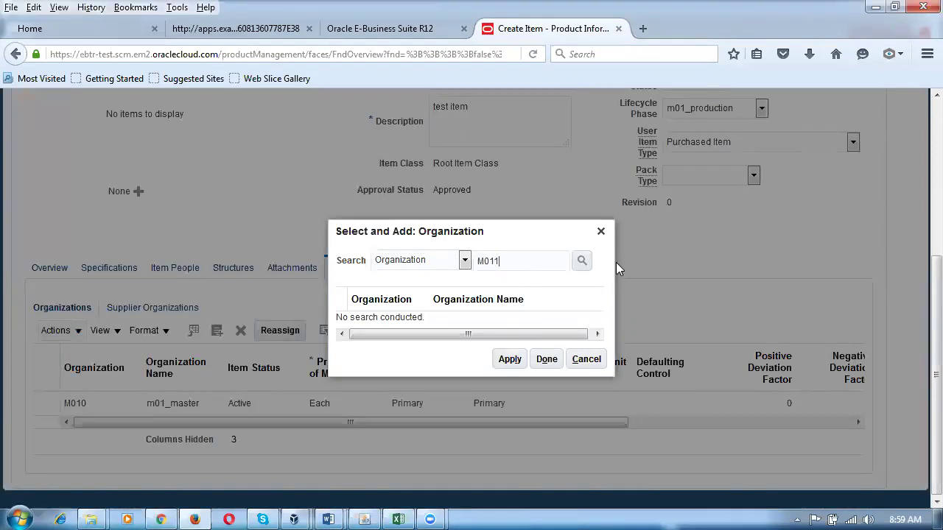
click(586, 271)
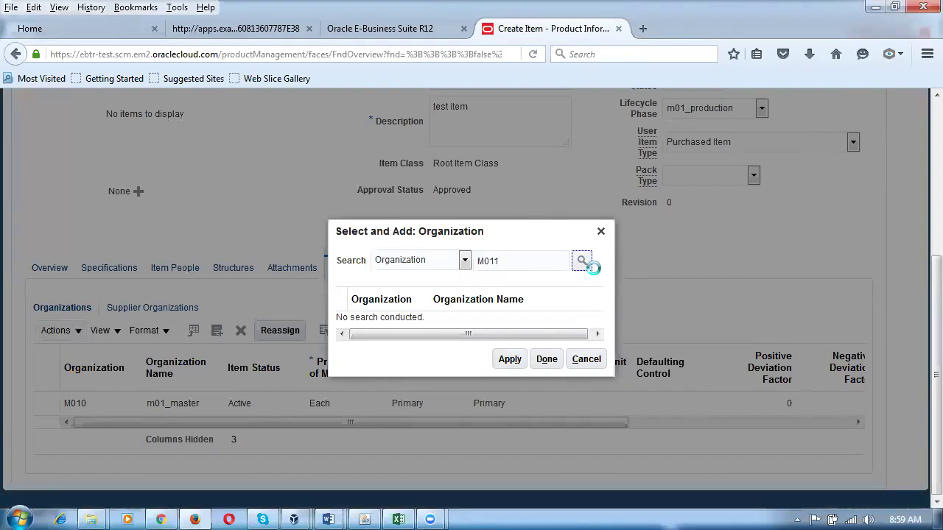
click(397, 321)
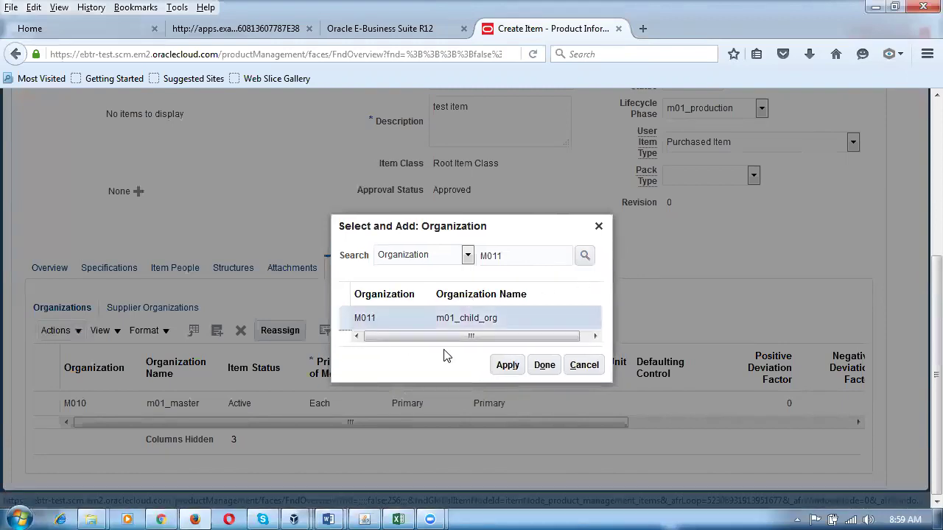
click(507, 365)
click(544, 365)
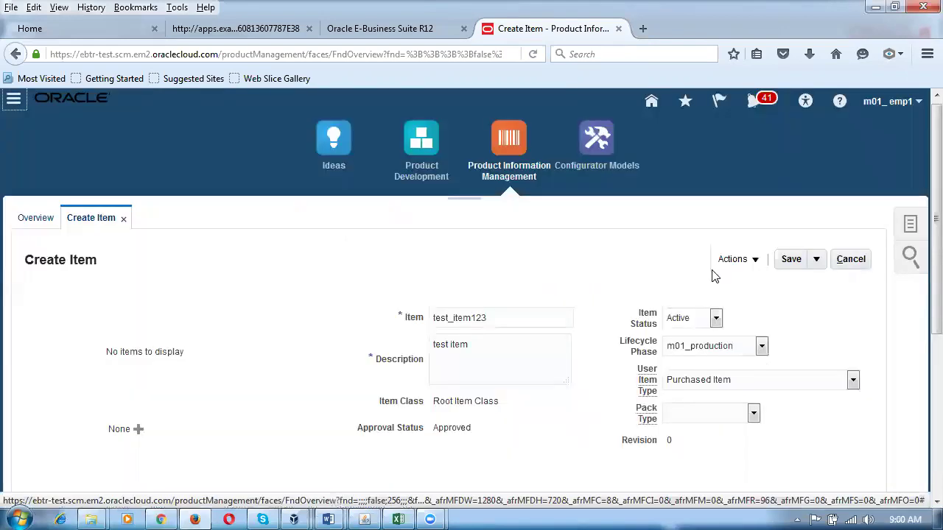
scroll(713, 275, down, 4)
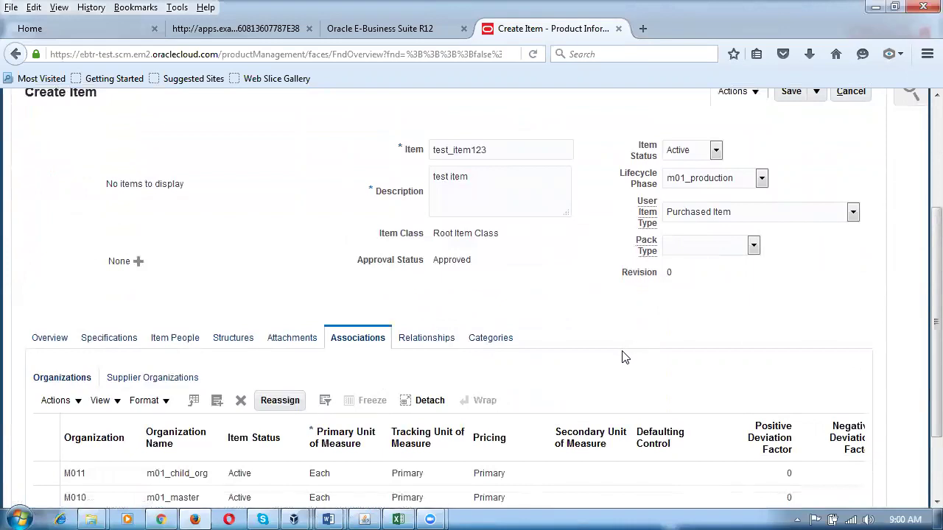
- Save and Close item test_item123, then return to the applications home page
scroll(623, 359, up, 2)
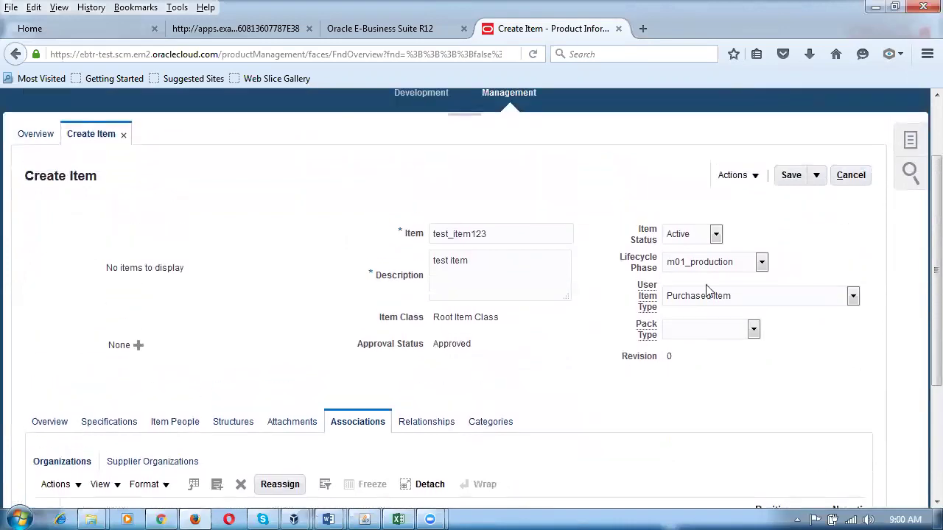
click(817, 176)
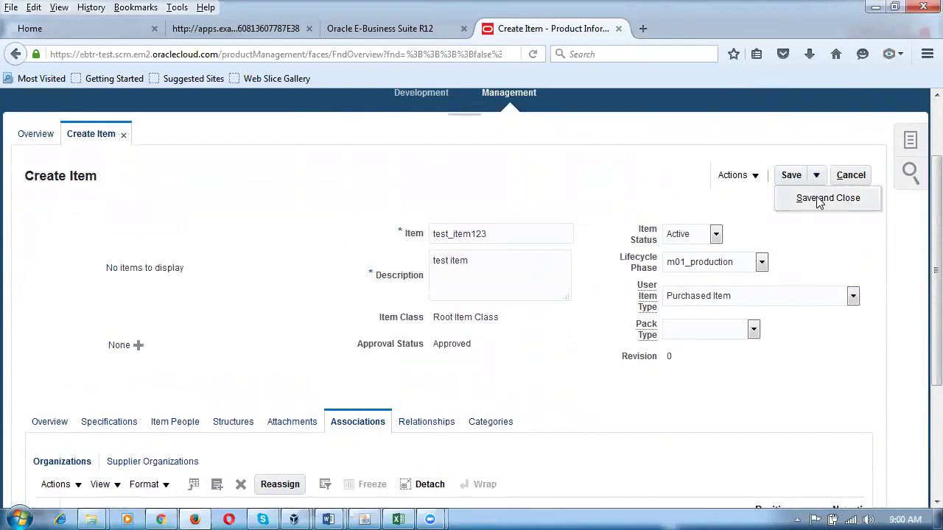
click(817, 199)
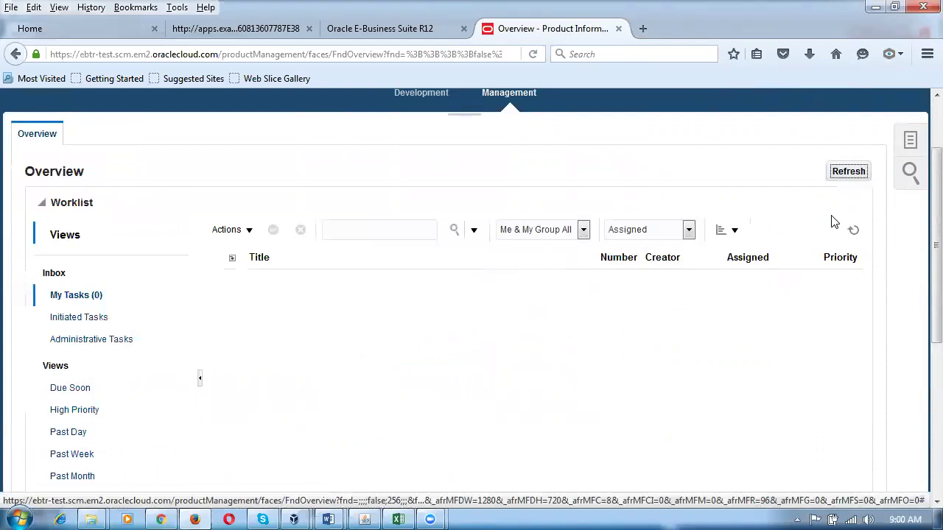
scroll(921, 154, up, 2)
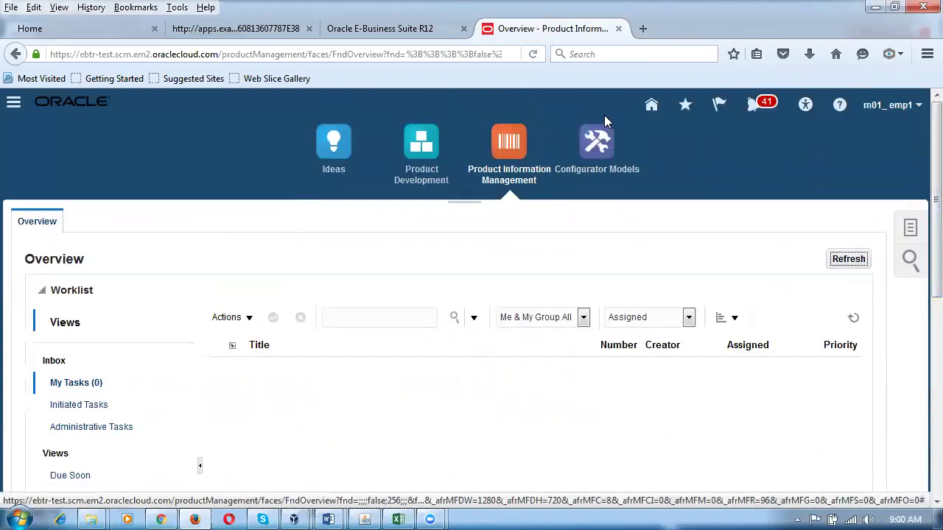
click(651, 108)
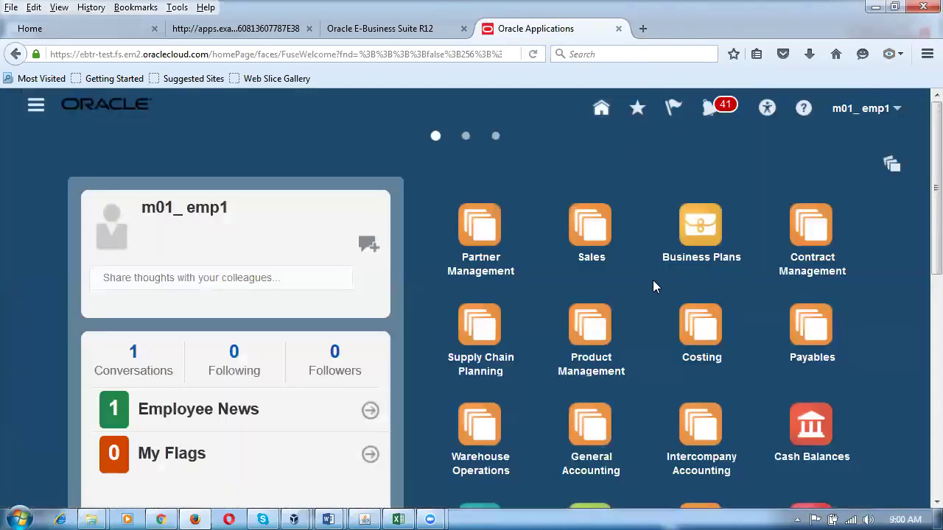
- Open Procurement > Purchase Requisitions and scroll to find incomplete requisition 1019
scroll(652, 280, down, 5)
scroll(652, 333, down, 5)
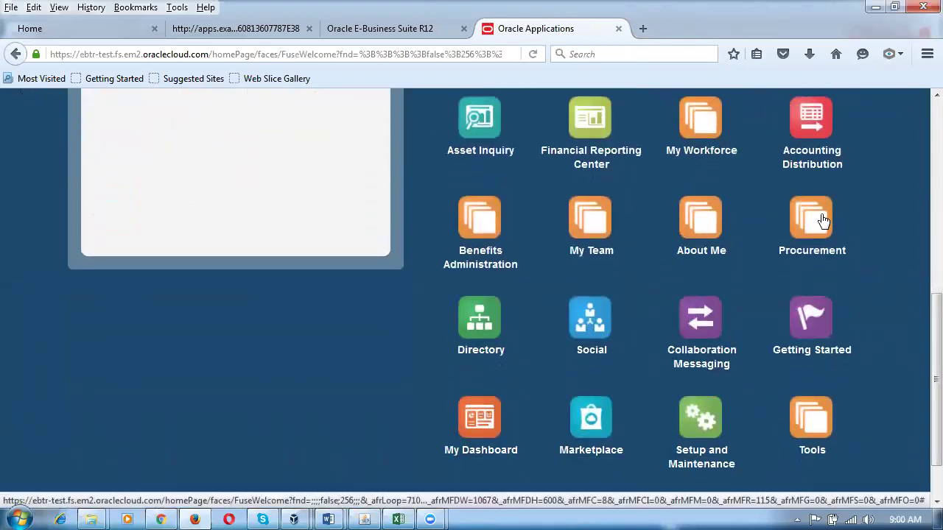
click(820, 216)
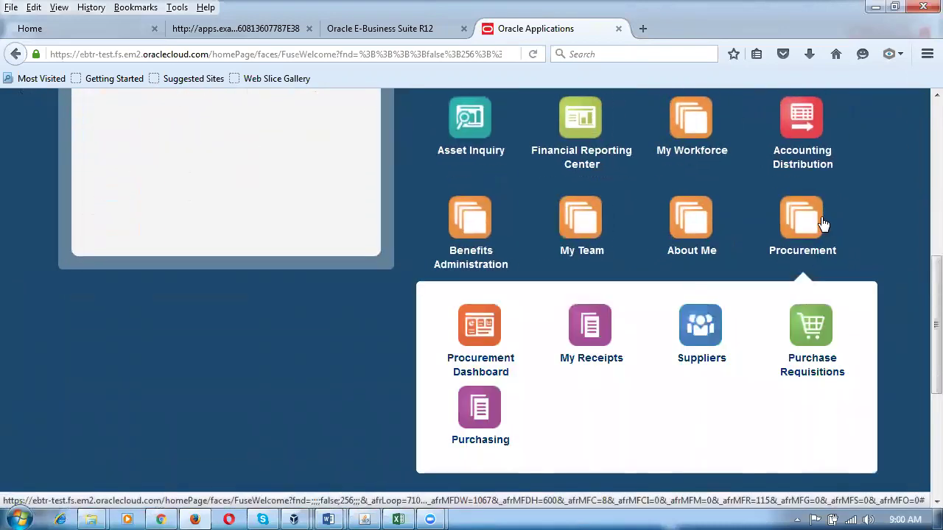
click(811, 332)
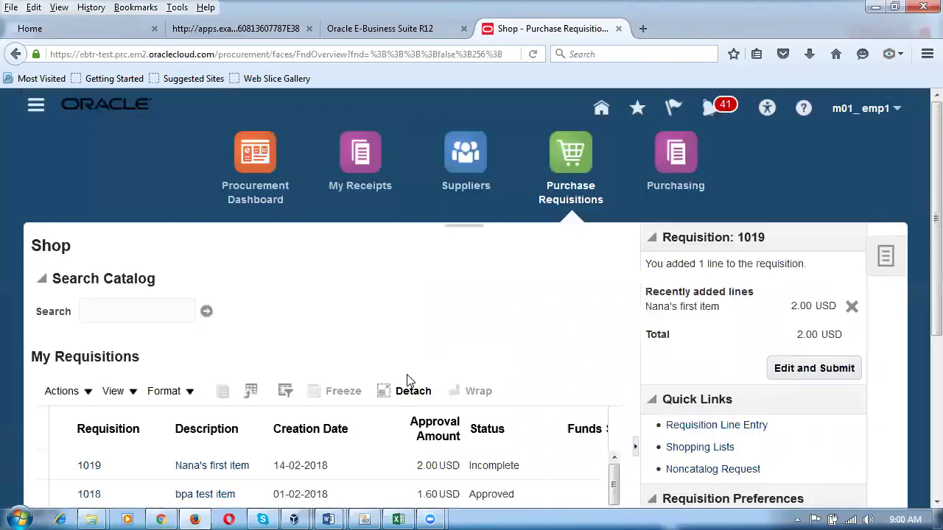
scroll(407, 379, down, 3)
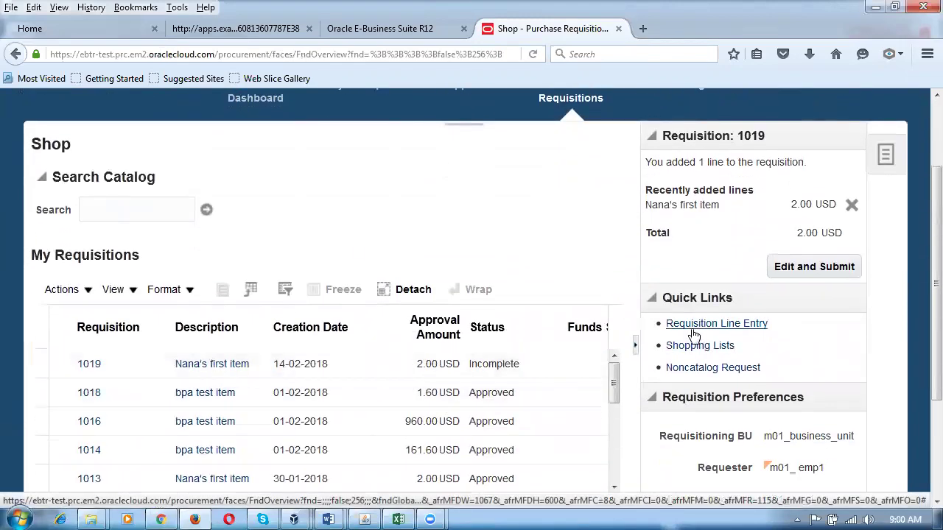
scroll(361, 243, down, 4)
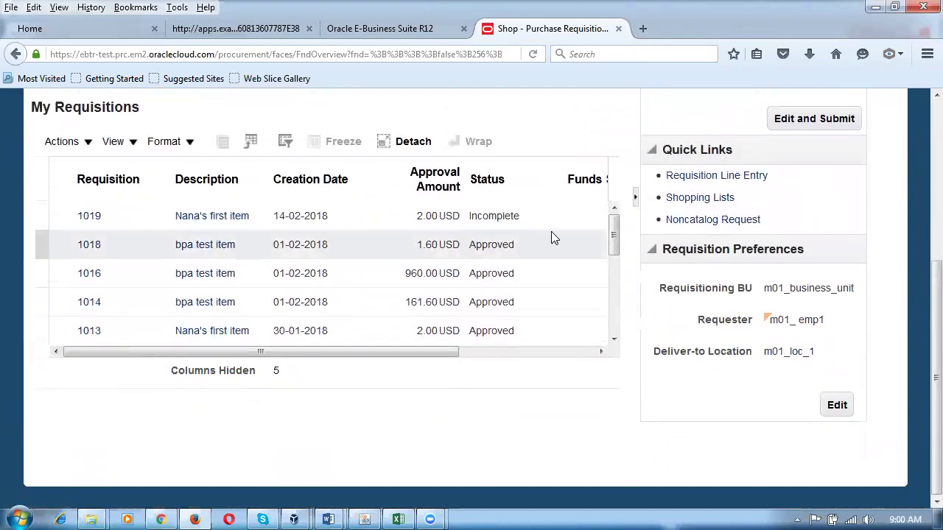
- Start a new requisition line using item test_item123
click(698, 184)
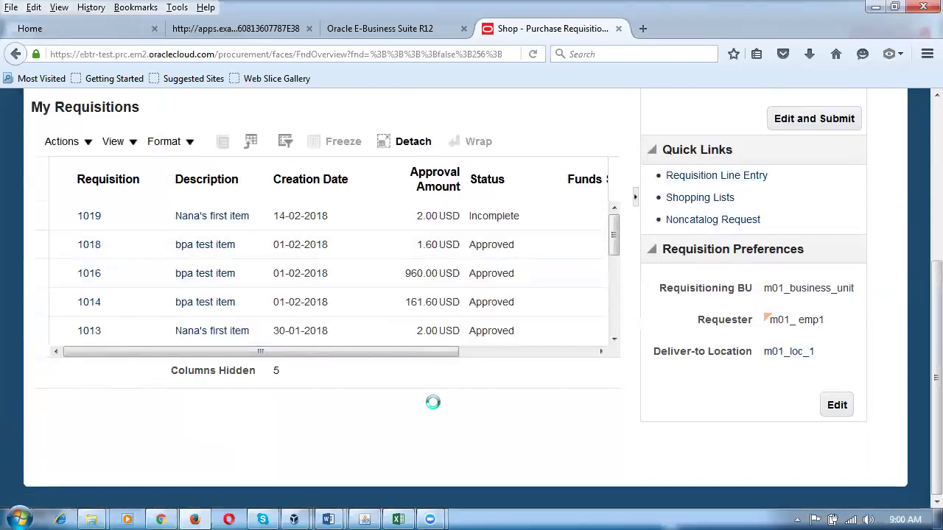
scroll(436, 410, up, 2)
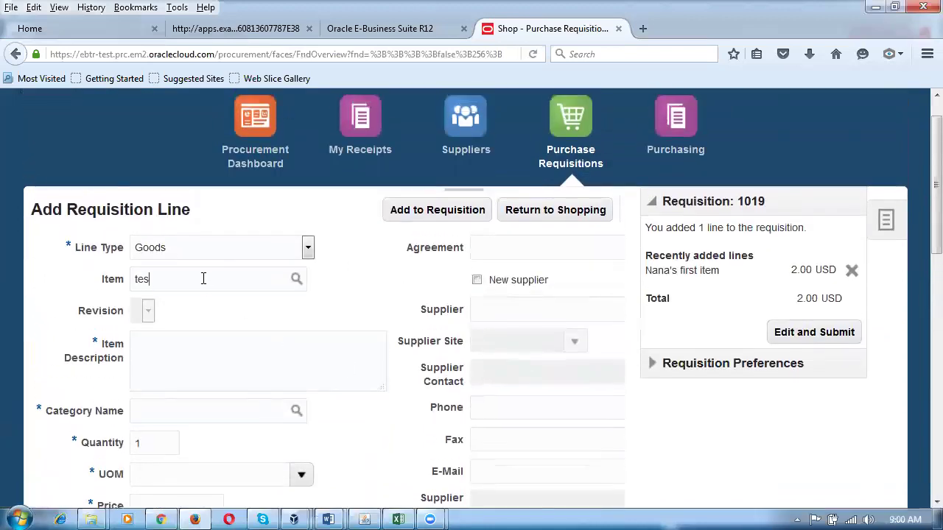
click(204, 278)
text(test_item)
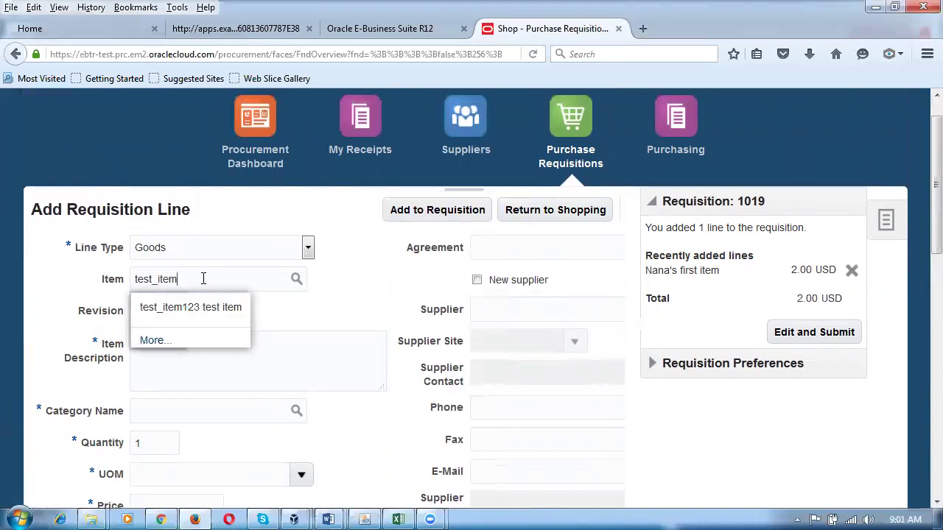
click(184, 310)
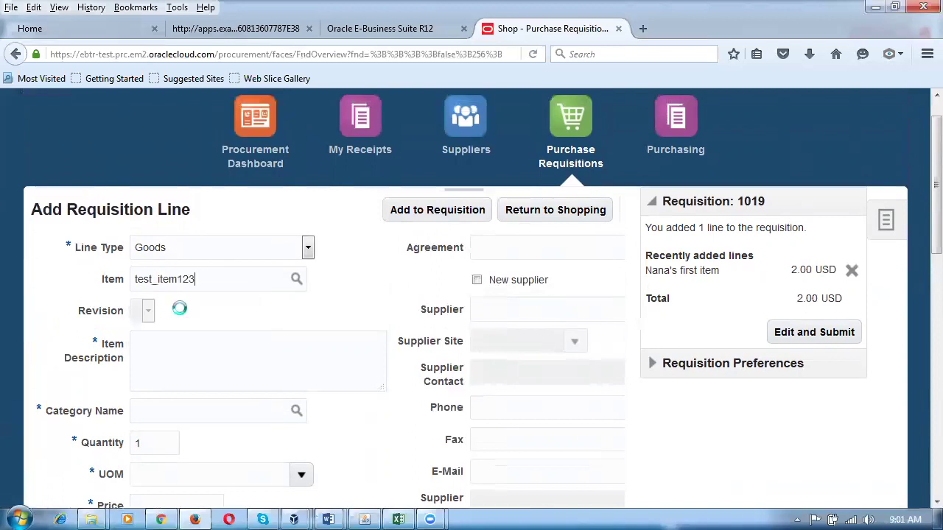
- Set the line quantity to 10 and add it to requisition 1019
click(156, 443)
text(10)
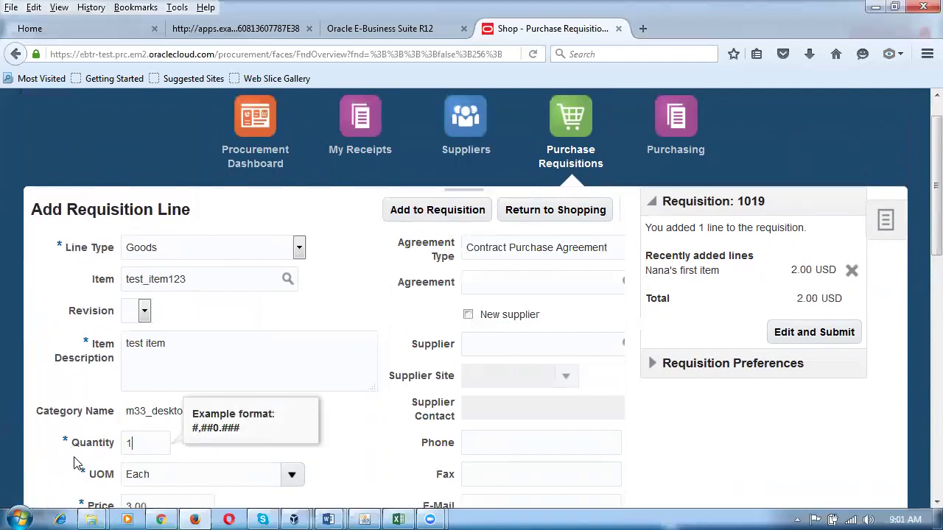
key(Tab)
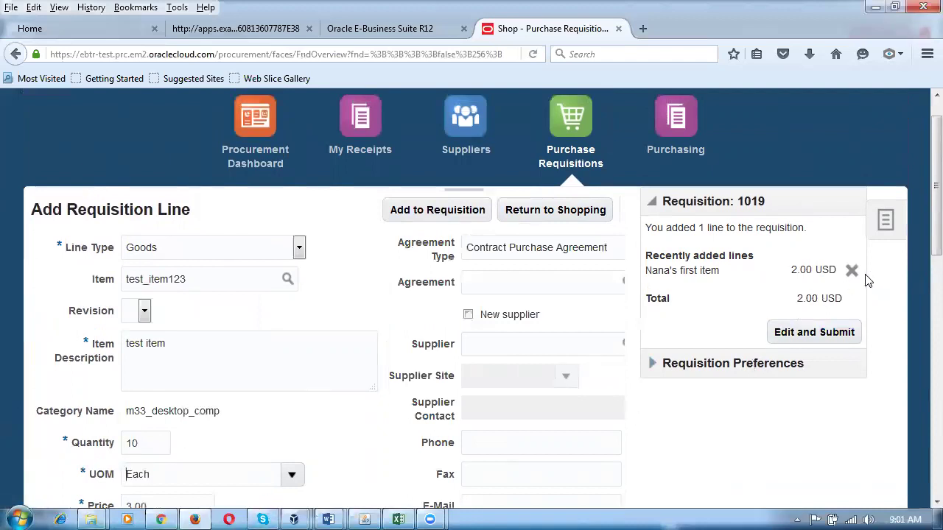
click(447, 215)
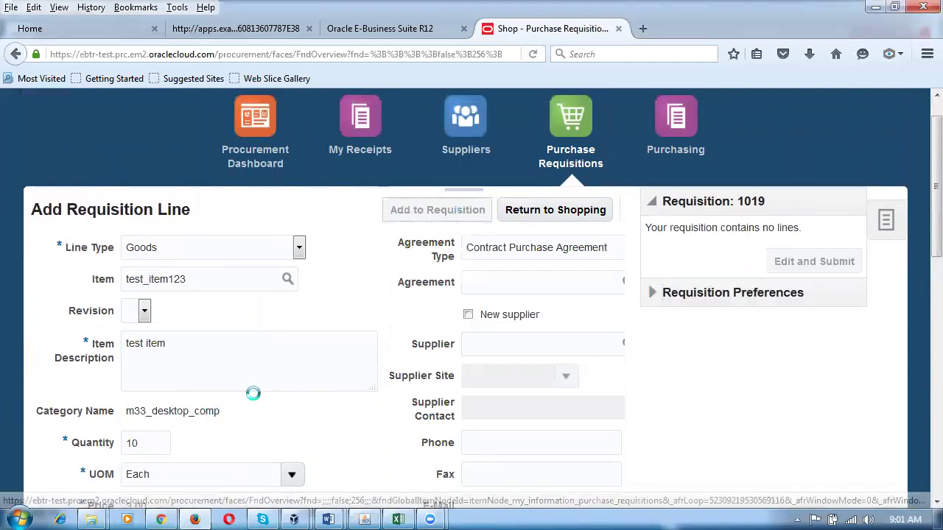
scroll(253, 394, down, 3)
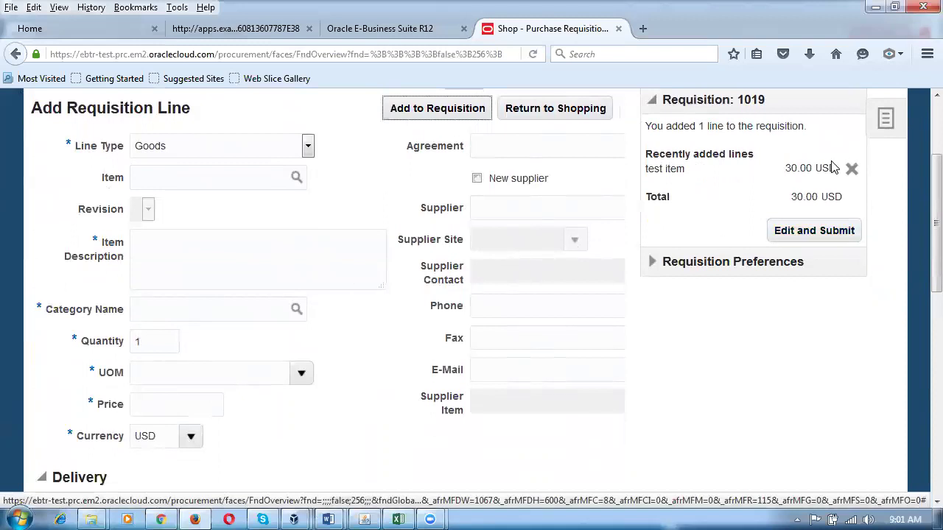
click(825, 233)
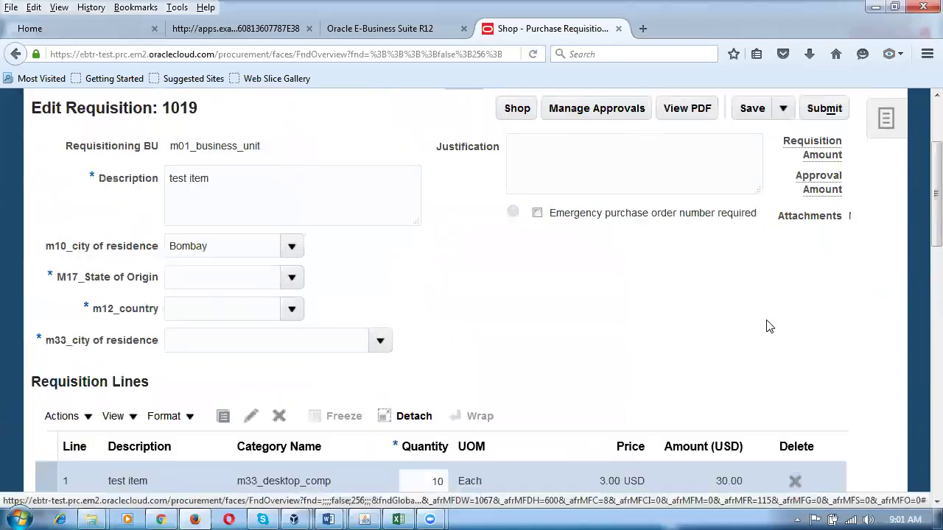
- Review requisition 1019's single line of 10 Each at 30.00 USD, then open a new browser tab
scroll(367, 286, down, 5)
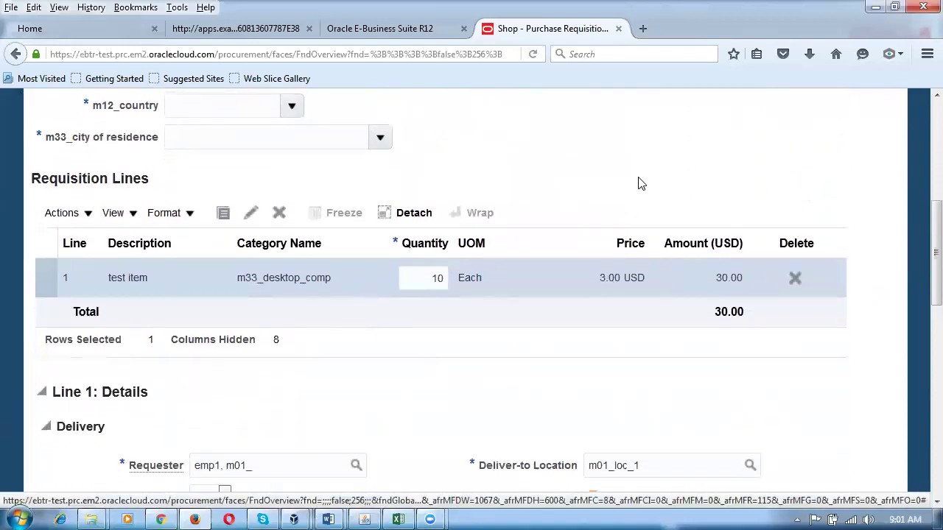
scroll(638, 185, up, 8)
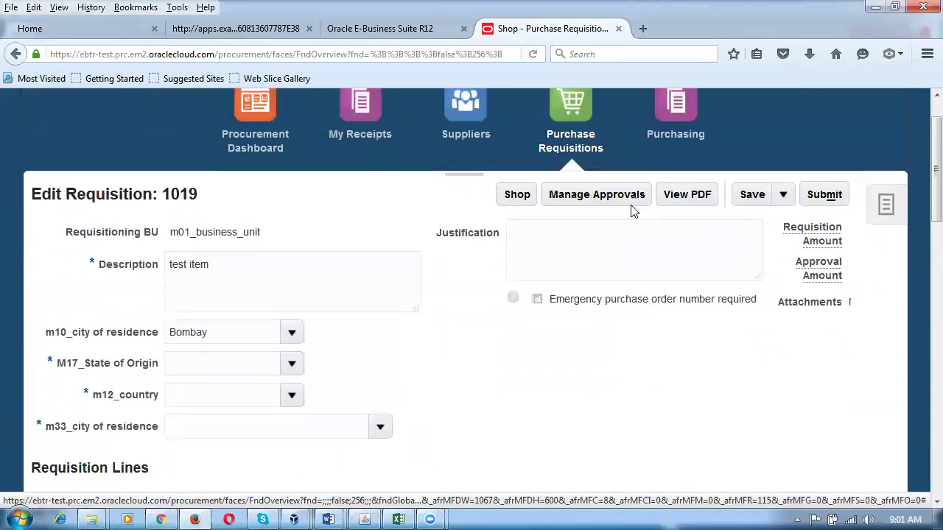
click(645, 31)
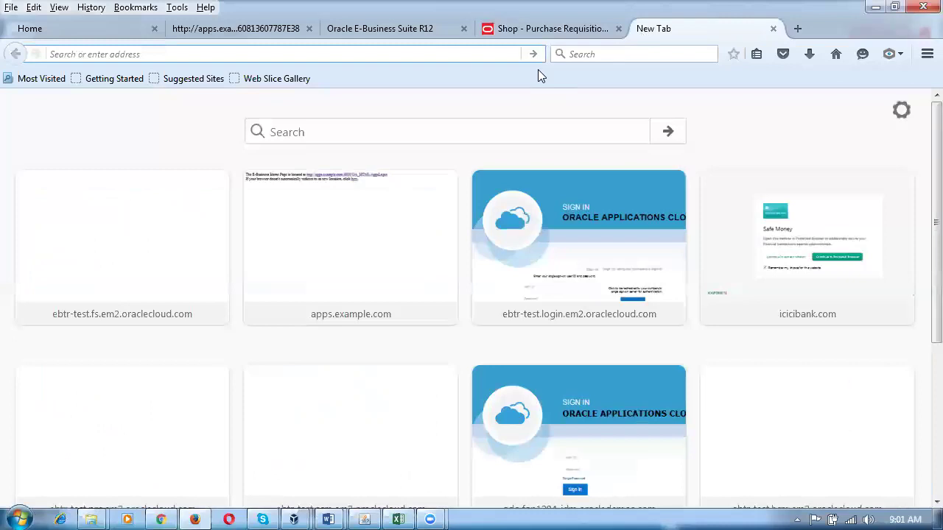
- Load Oracle Cloud in the new tab, open Setup and Maintenance, and search for man%req
text(e)
key(Return)
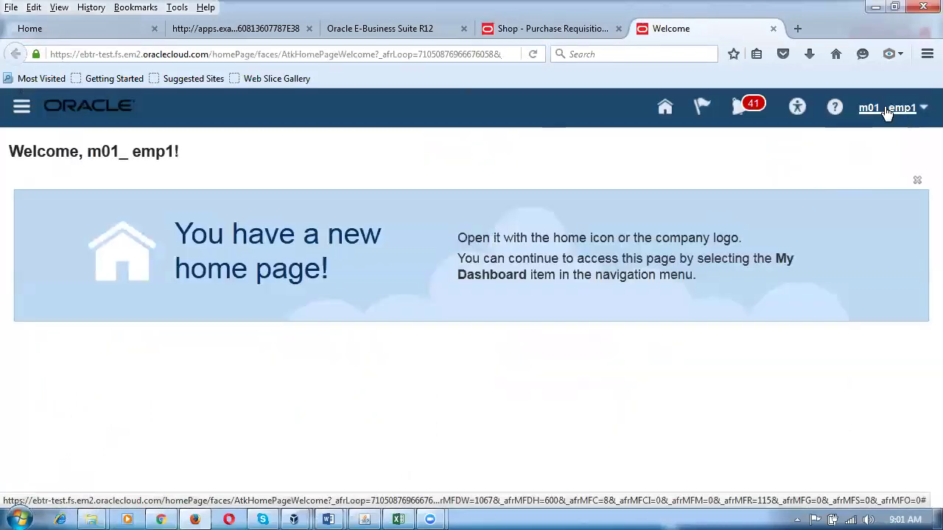
click(889, 110)
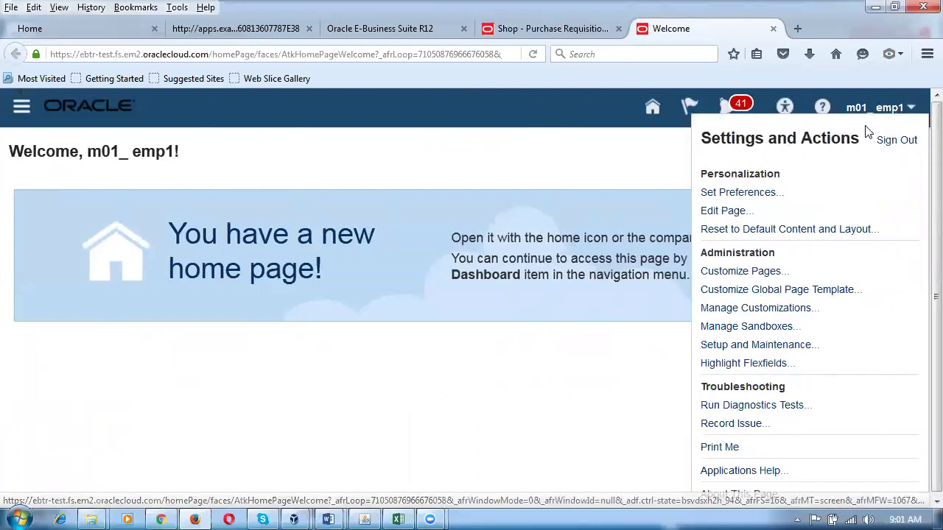
click(769, 350)
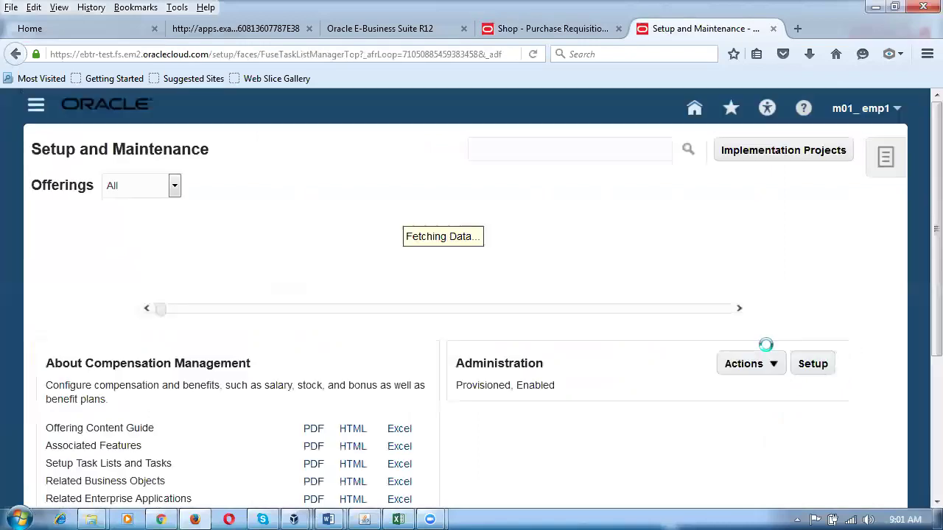
text(man)
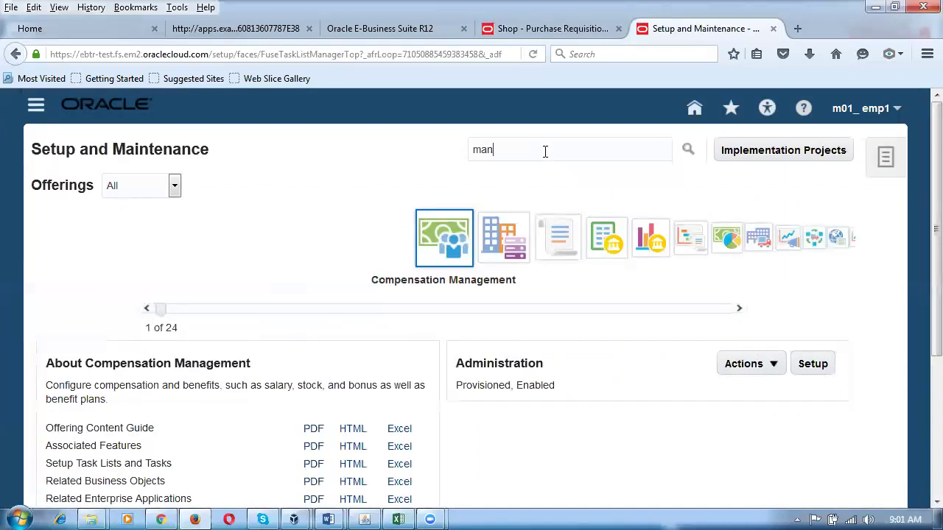
text(%req%app%)
key(Return)
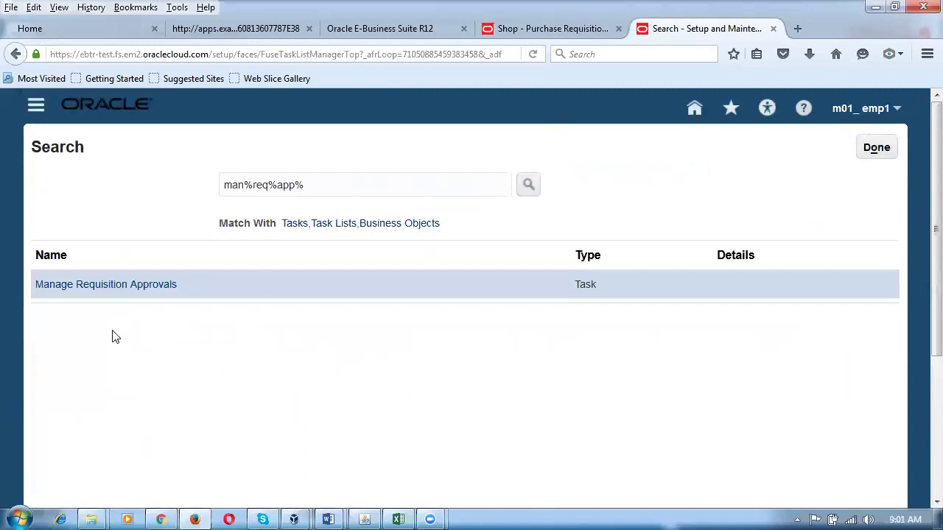
- In Manage Requisition Approvals, disable Header First Responder Wins and open Header Hierarchy's rules
click(118, 285)
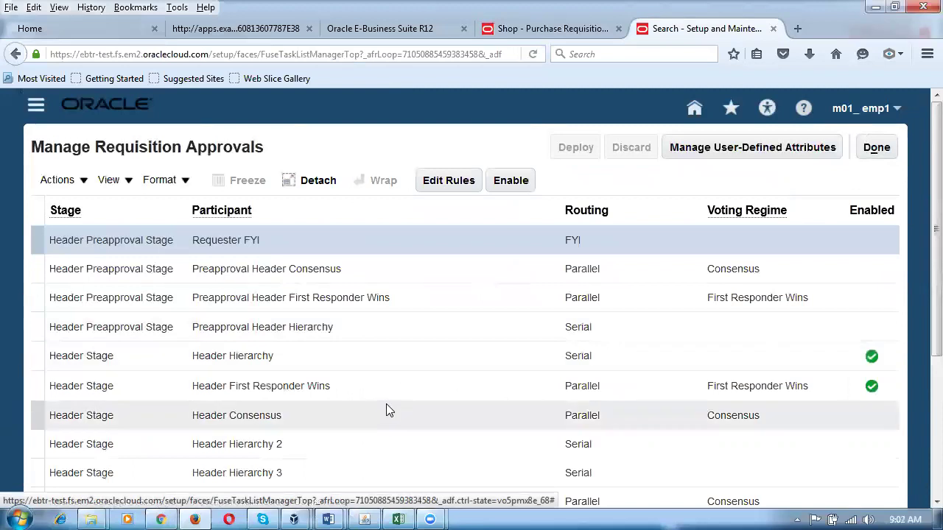
click(390, 392)
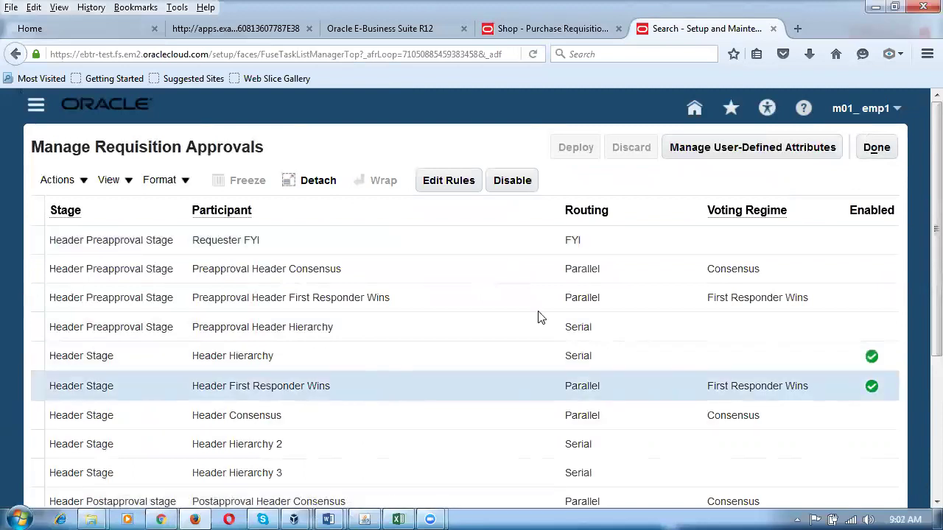
click(517, 184)
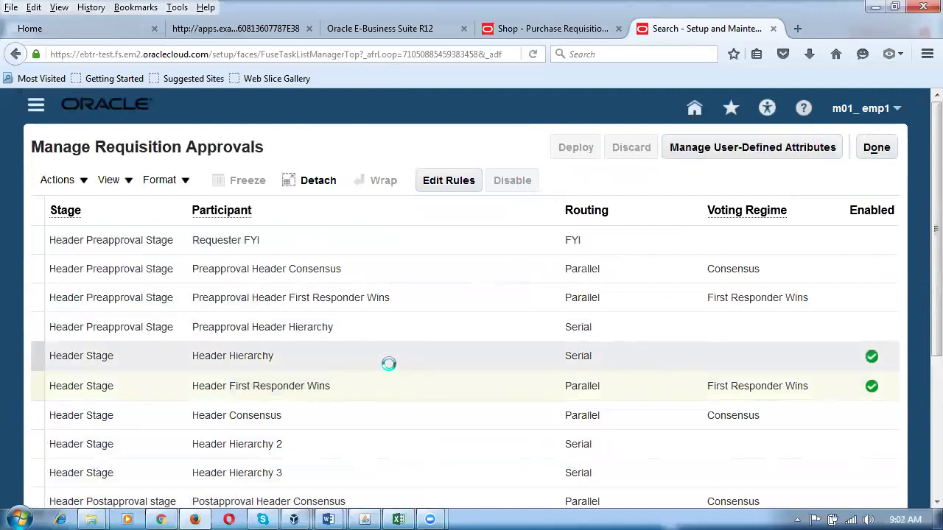
click(389, 364)
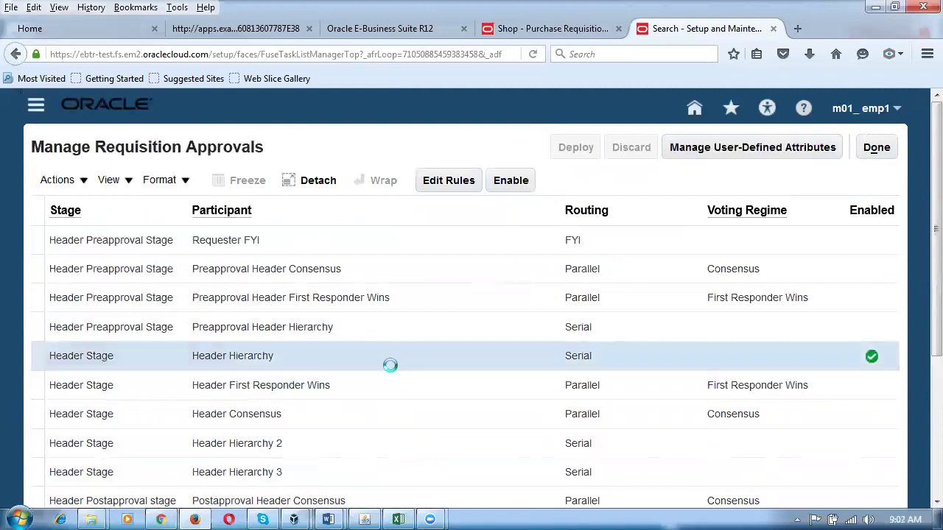
click(446, 182)
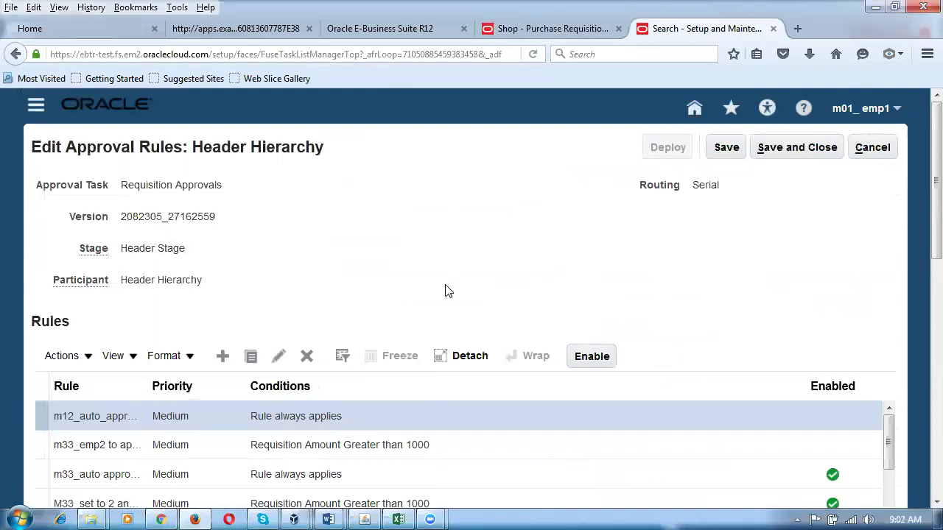
- Turn off the Header Hierarchy rule that routes requisitions over 1000
scroll(446, 290, down, 3)
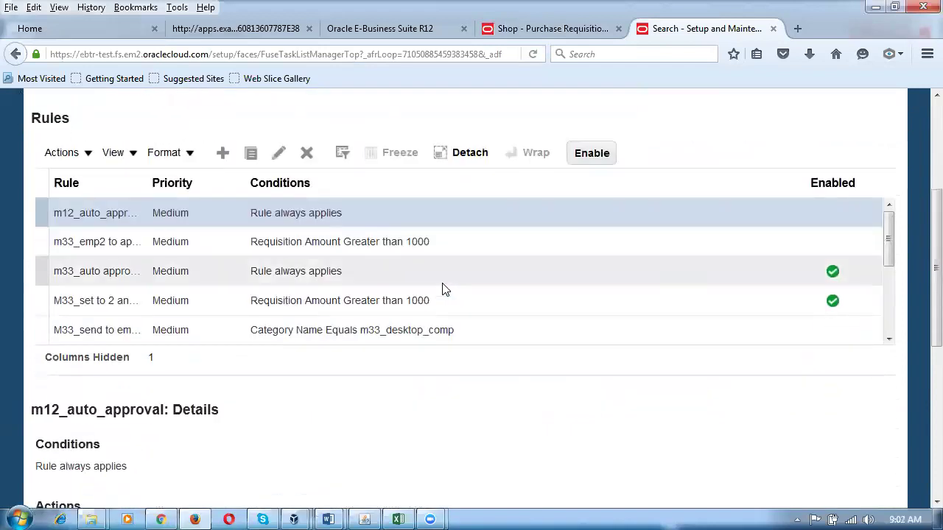
click(441, 287)
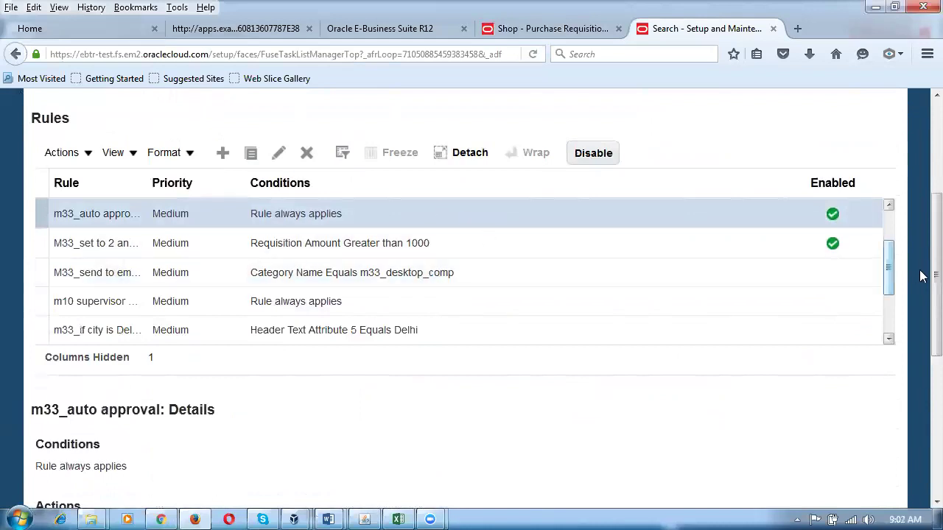
scroll(921, 385, down, 3)
scroll(919, 319, up, 3)
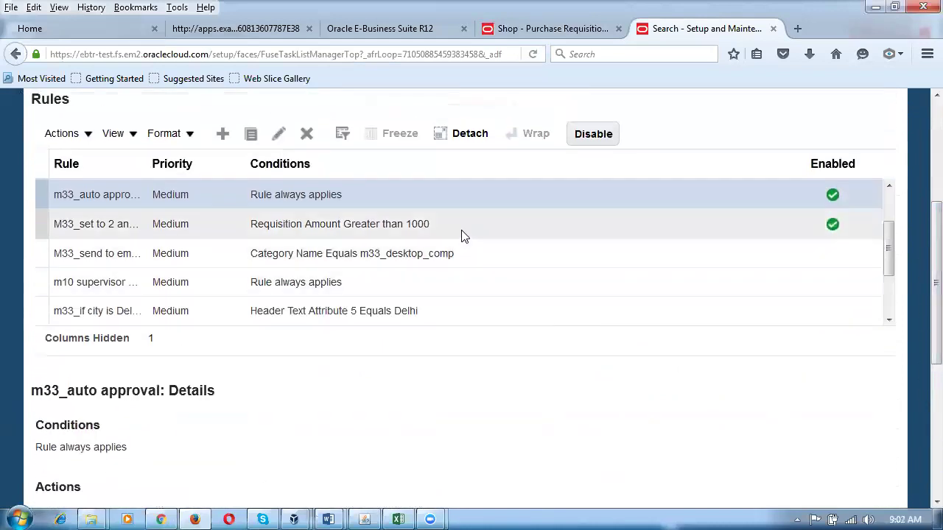
click(459, 230)
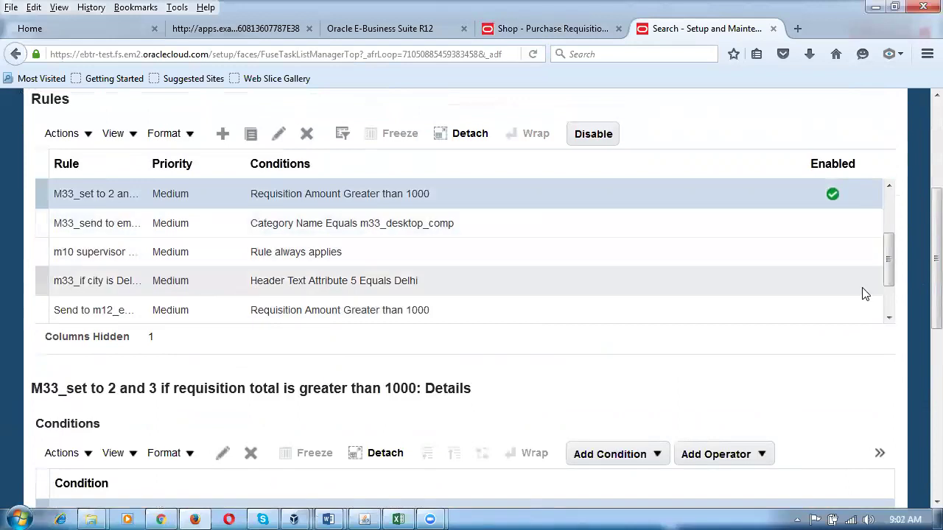
drag(888, 280, 888, 250)
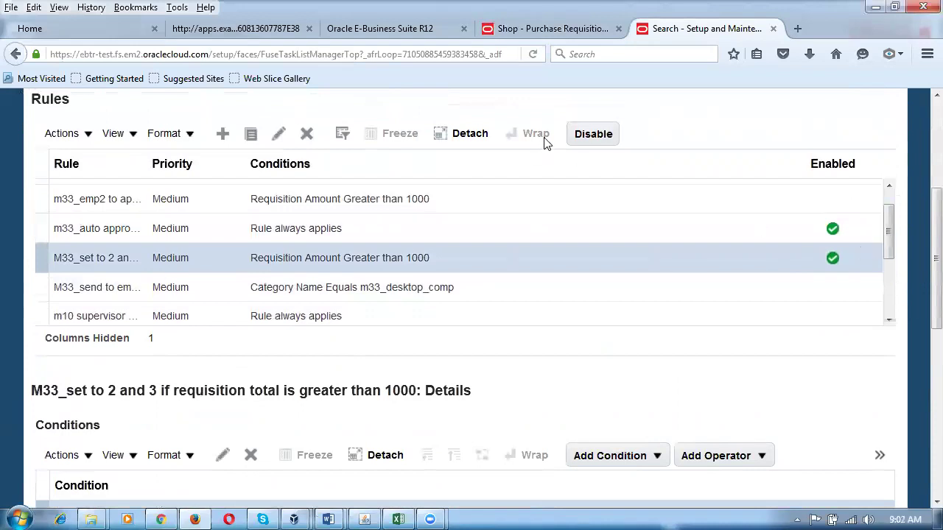
click(595, 134)
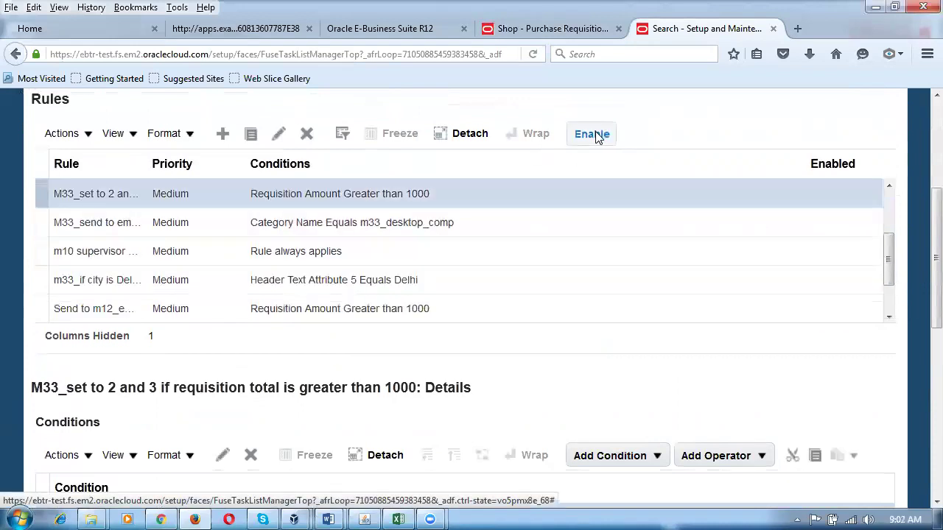
- Enable the m33_auto always-applies rule that sets the outcome to Approved, and save the rules
drag(888, 268, 892, 223)
click(512, 254)
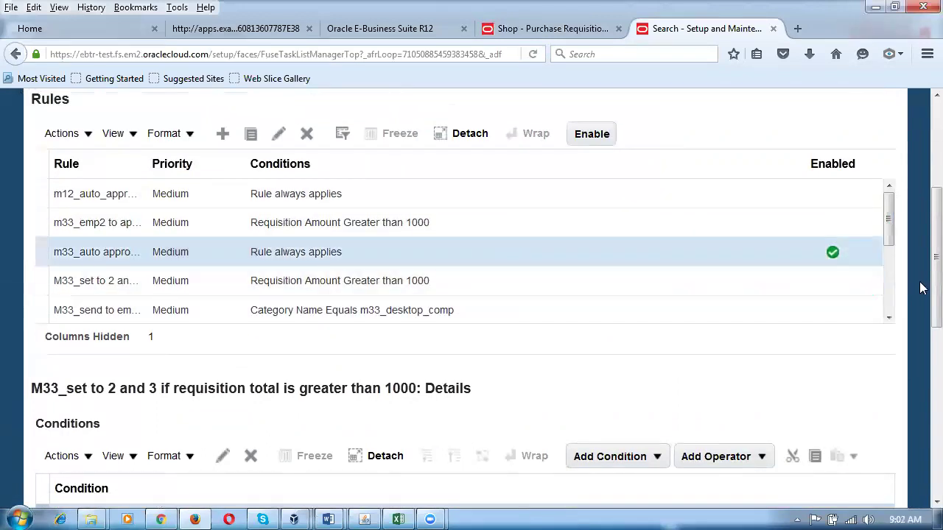
scroll(922, 337, down, 3)
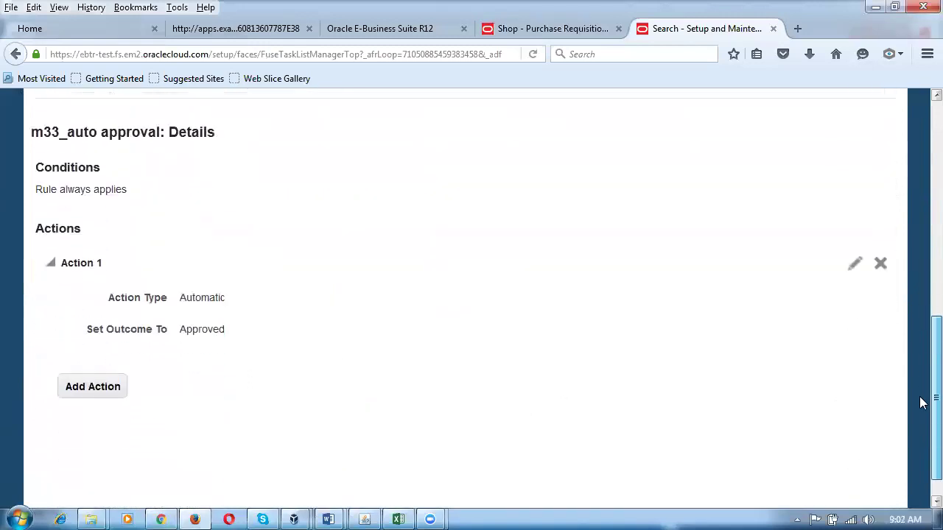
scroll(919, 400, up, 5)
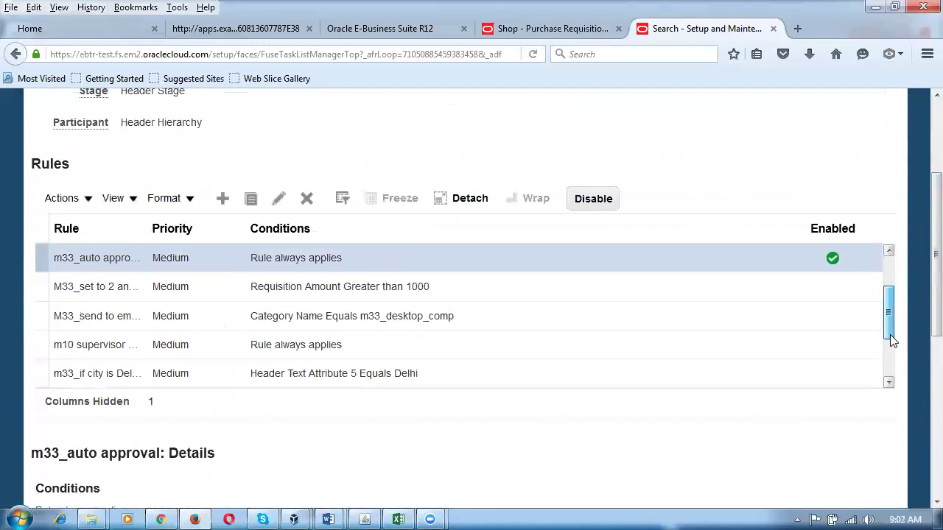
scroll(889, 334, down, 1)
scroll(890, 316, up, 3)
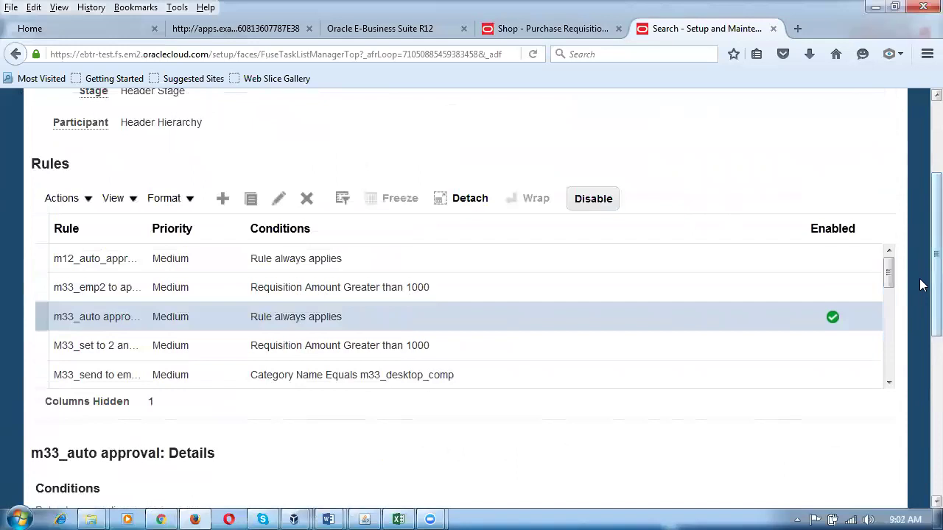
scroll(922, 294, up, 3)
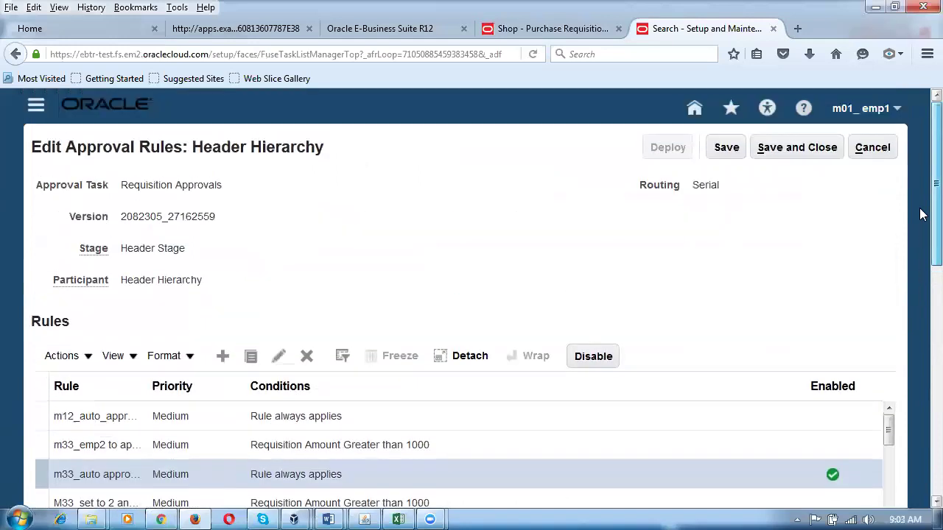
click(729, 151)
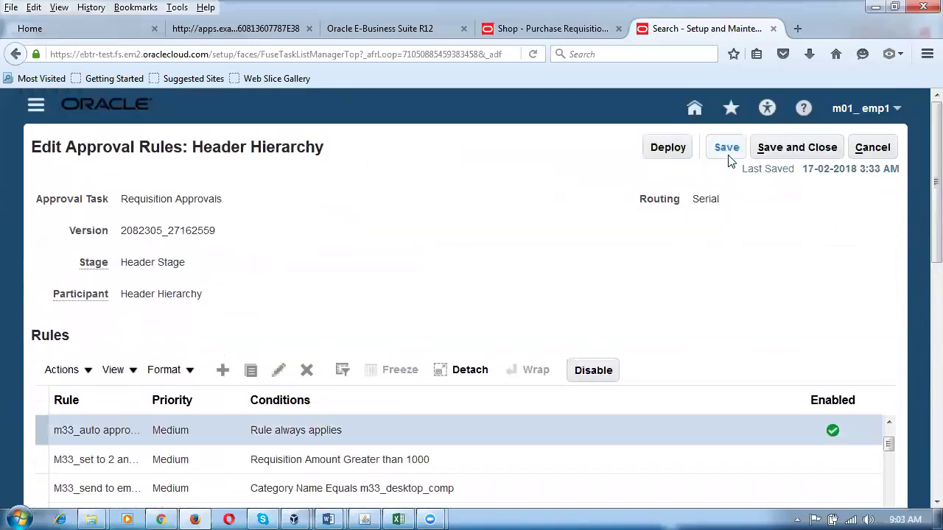
- Deploy the edited Header Hierarchy rules, accepting the warning and the deployment confirmation
click(671, 150)
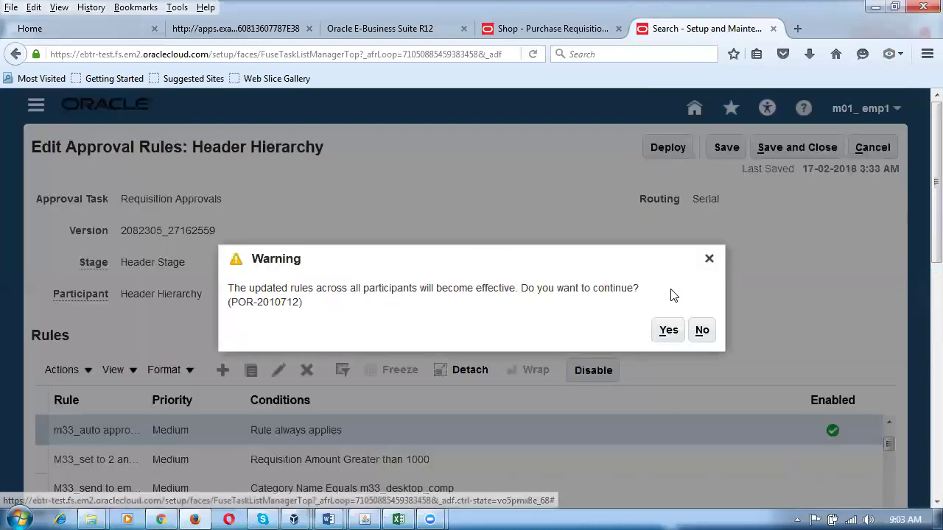
click(664, 331)
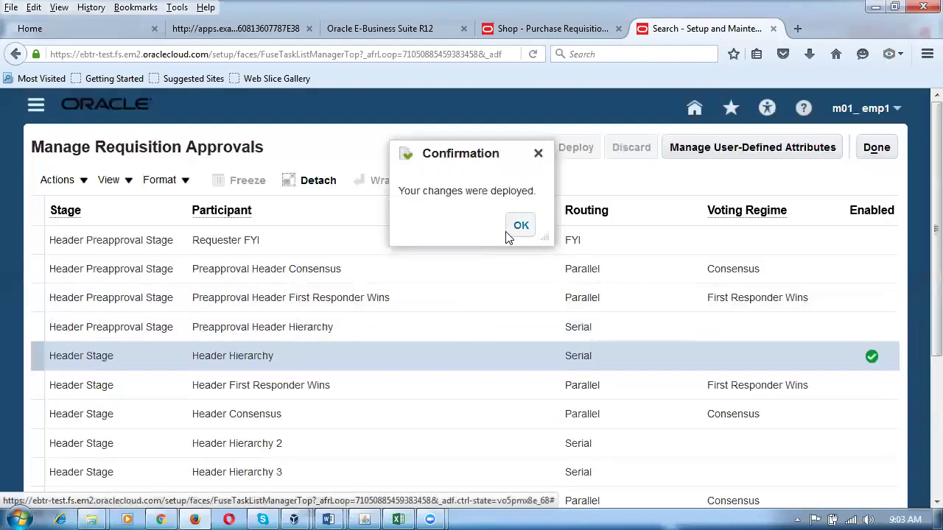
click(516, 228)
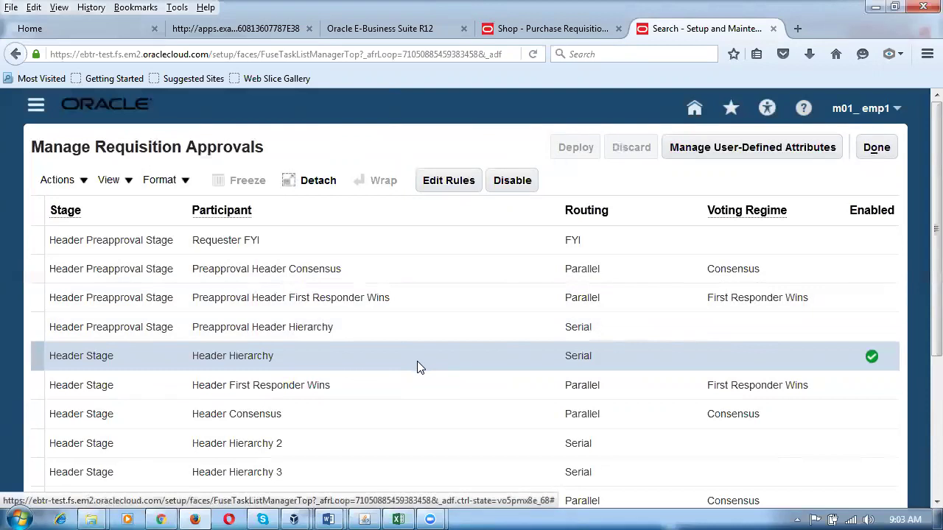
- Return to requisition 1019, try its approval route, and dismiss the missing required fields list
click(553, 30)
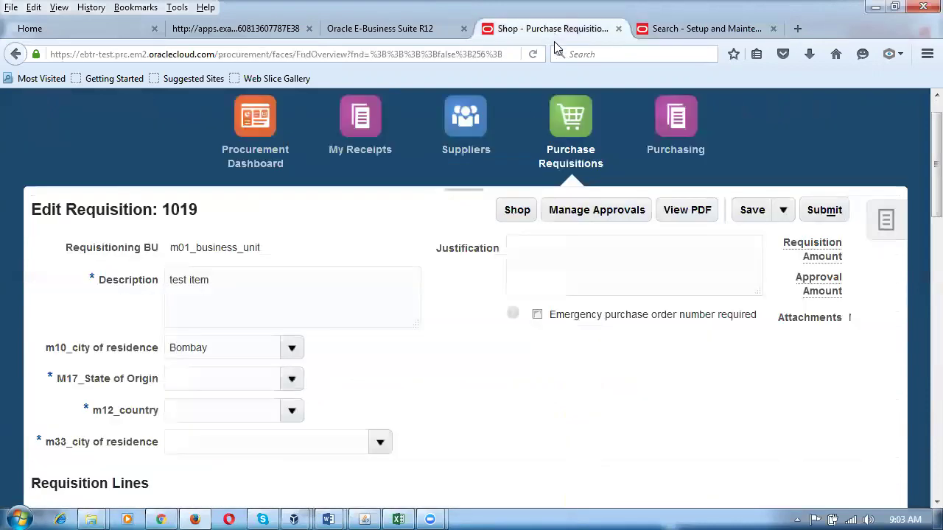
click(626, 212)
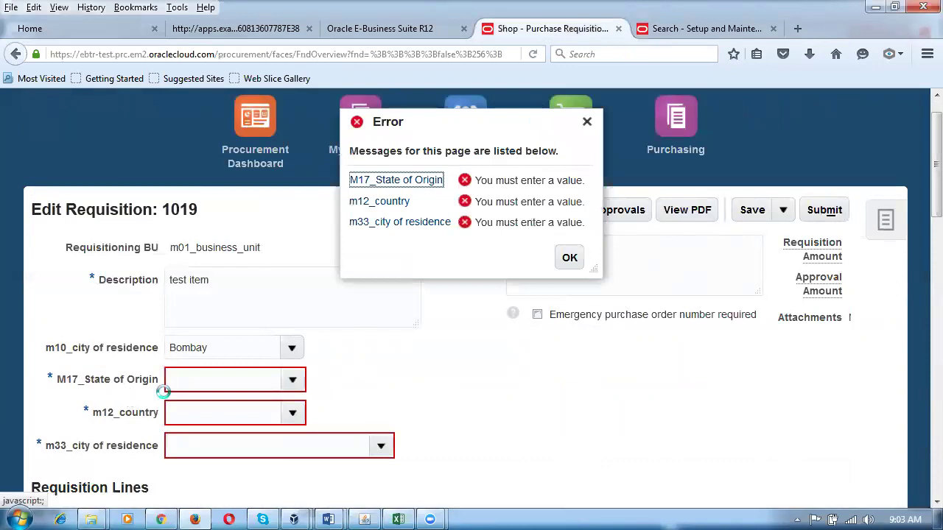
click(569, 258)
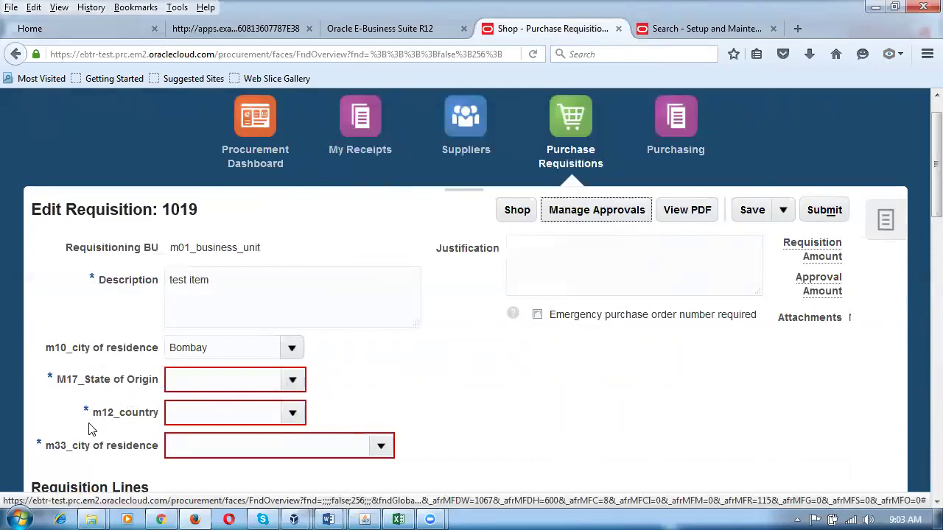
- Set State of Origin Tamilnadu, country USA, city of residence Mumbai, then save and review approvals
click(293, 381)
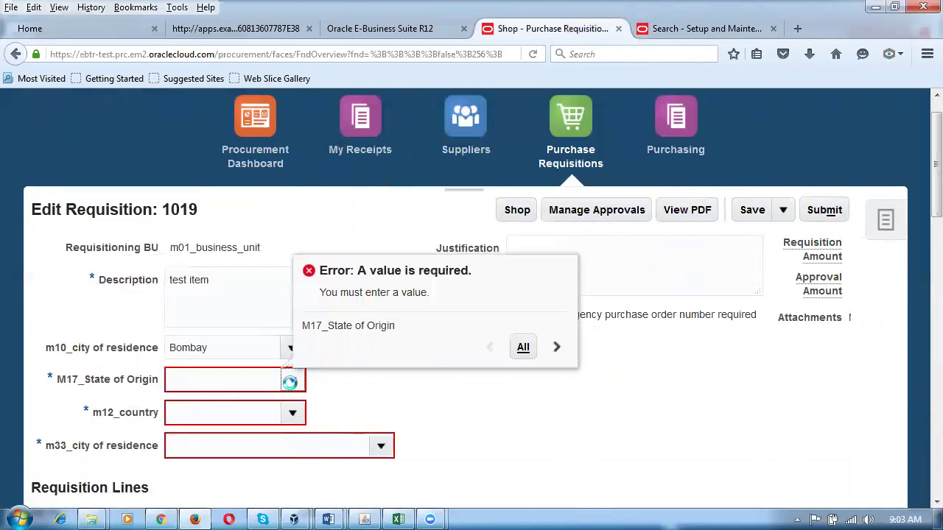
click(231, 328)
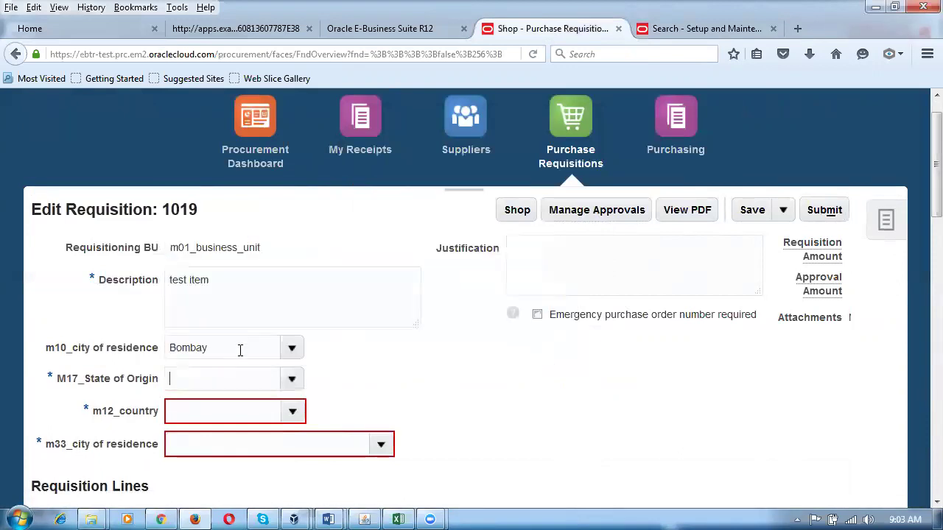
click(293, 414)
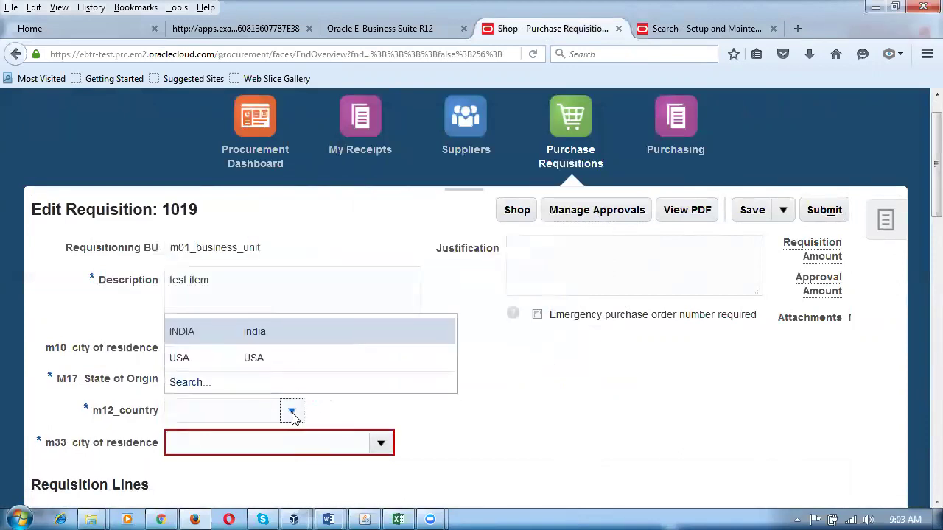
click(209, 358)
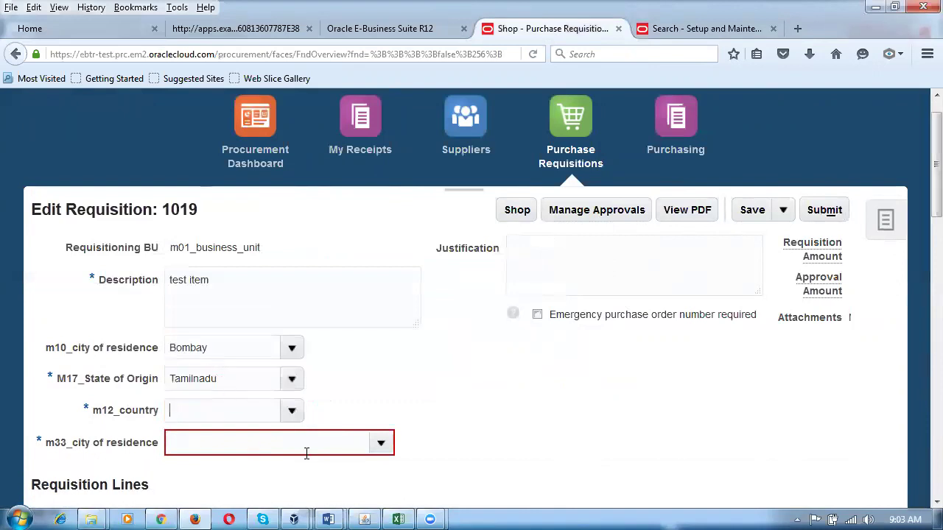
click(381, 443)
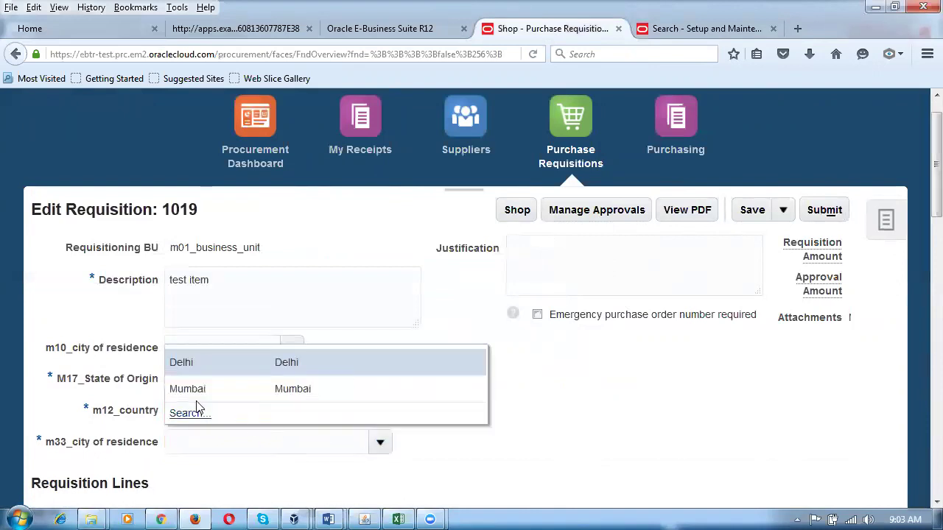
click(195, 391)
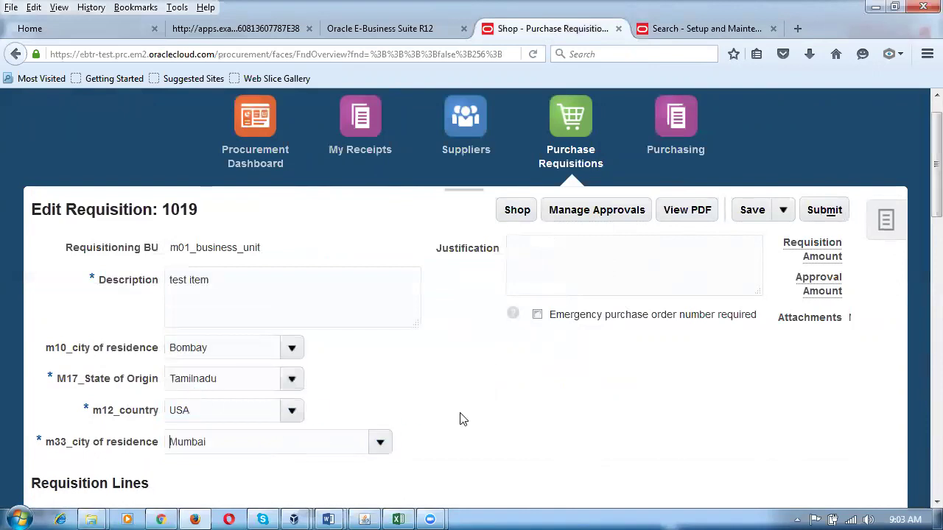
click(754, 213)
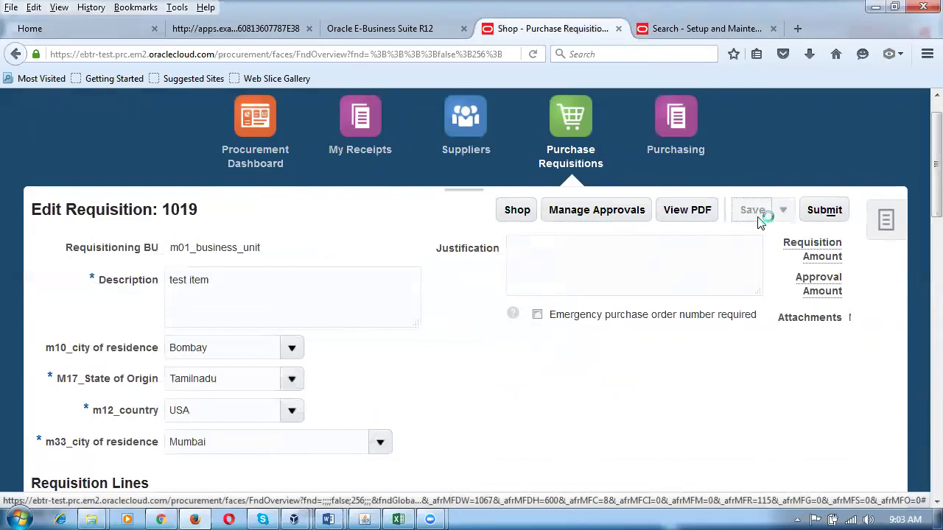
click(602, 211)
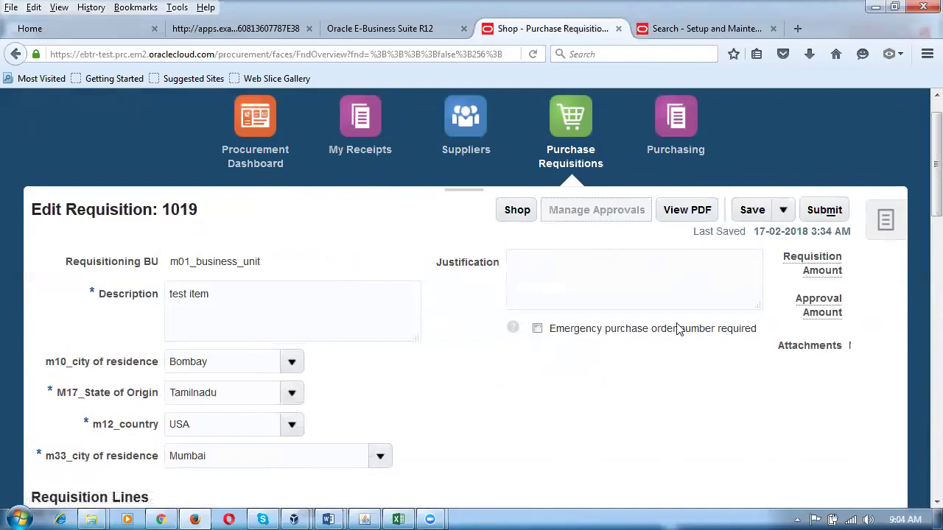
- In a new tab, open Scheduled Processes from the Navigator's Tools and refresh the list
click(796, 28)
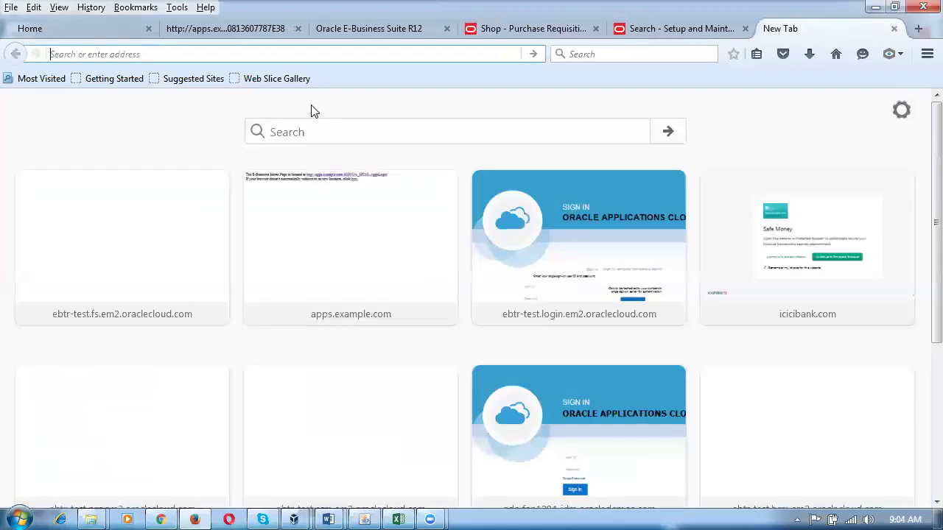
text(e)
key(Return)
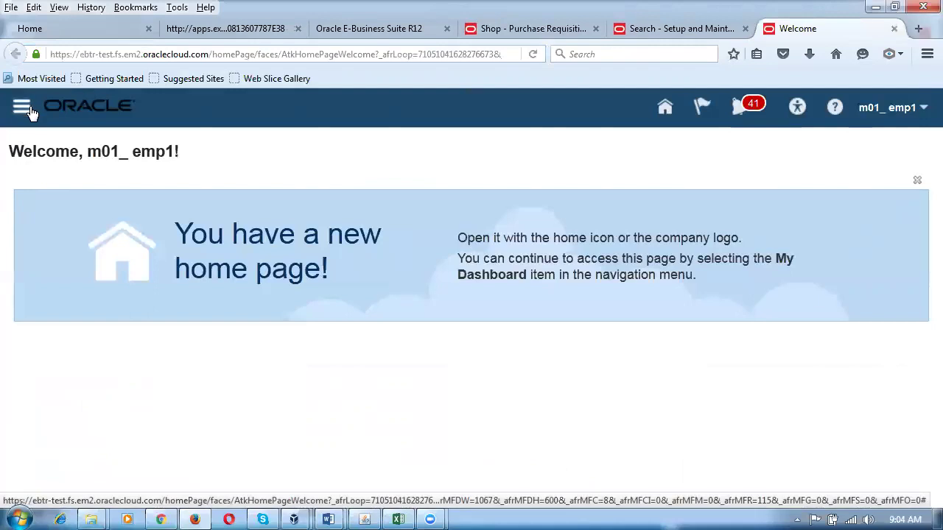
scroll(725, 327, down, 3)
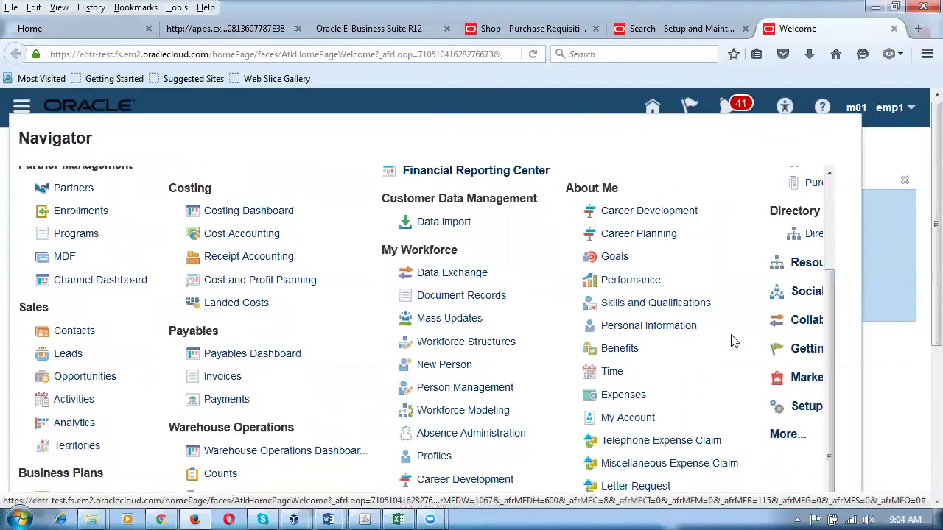
click(782, 434)
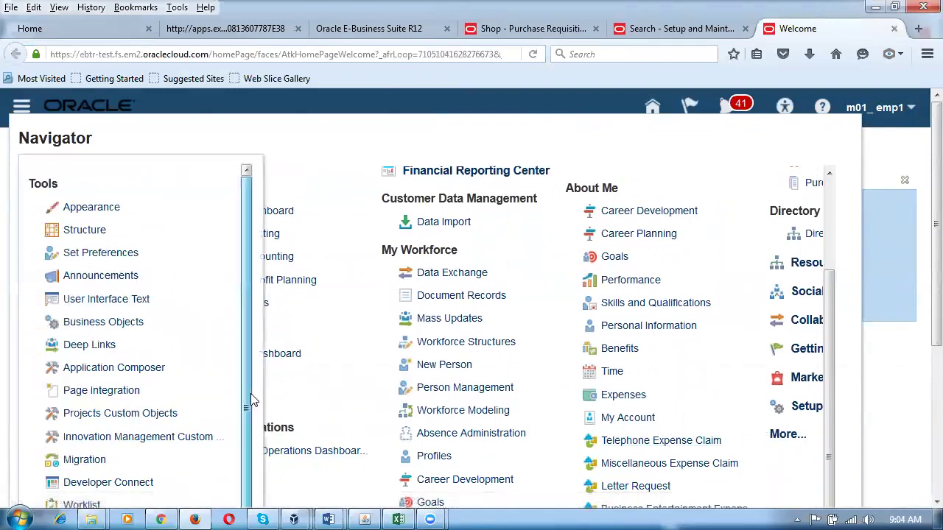
scroll(251, 393, down, 2)
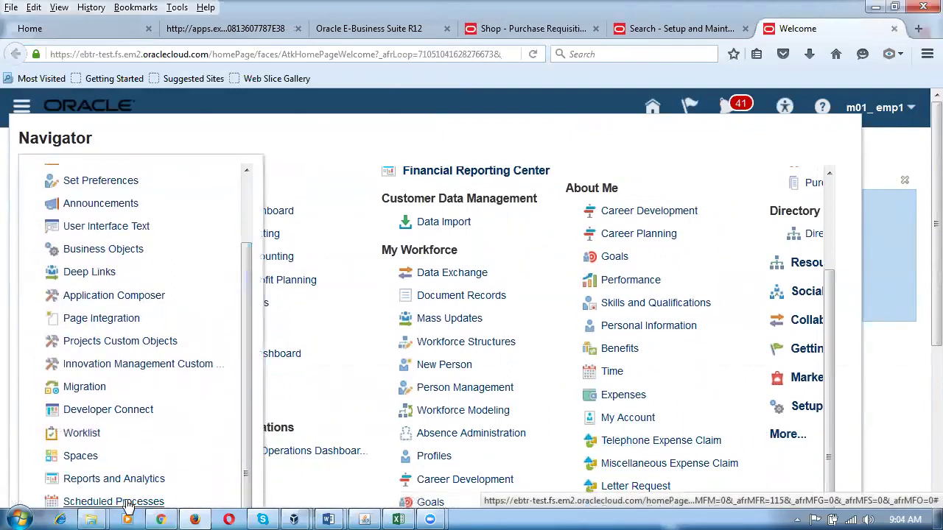
click(127, 502)
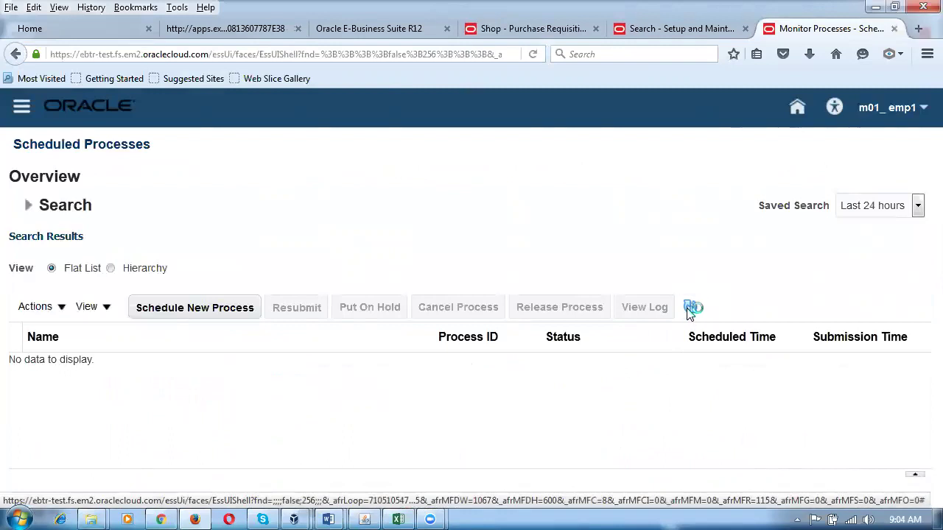
click(691, 308)
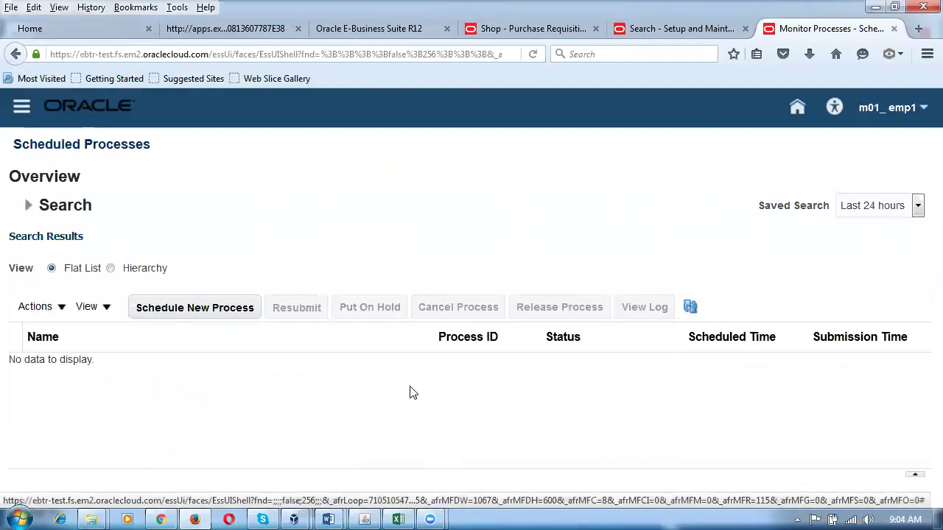
- Submit requisition 1019 from its approval route page and acknowledge the submission confirmation
click(531, 27)
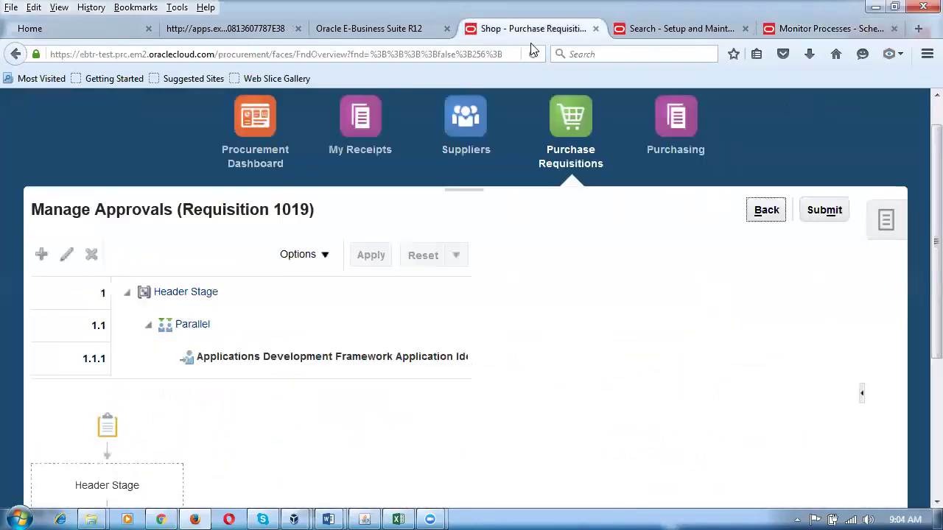
scroll(451, 362, down, 5)
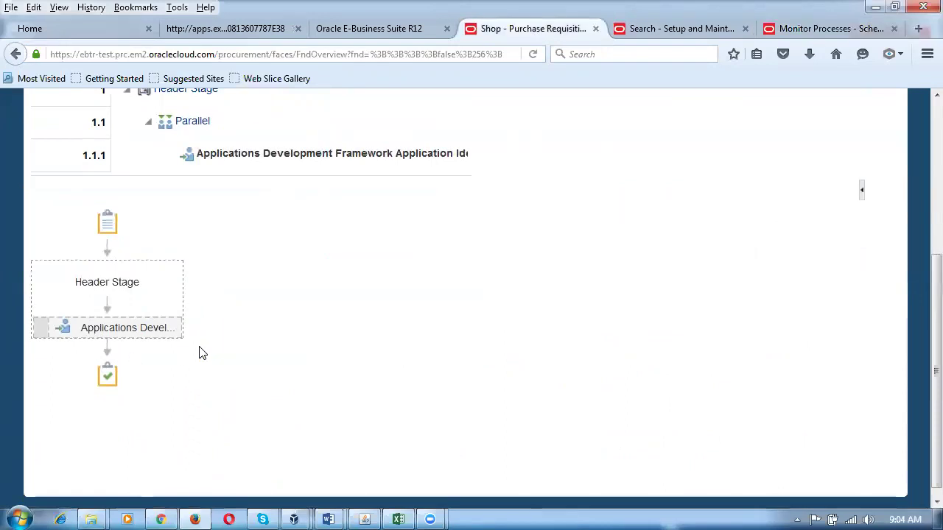
scroll(206, 358, up, 5)
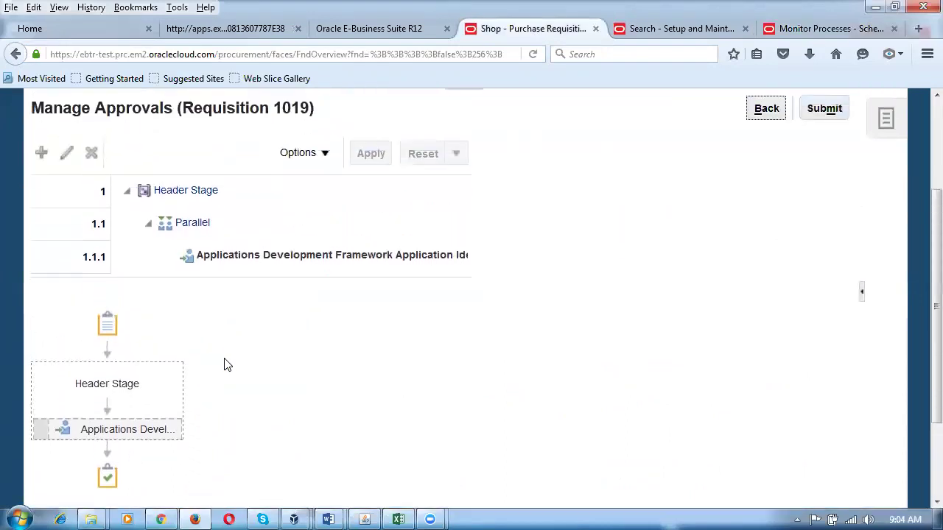
click(830, 210)
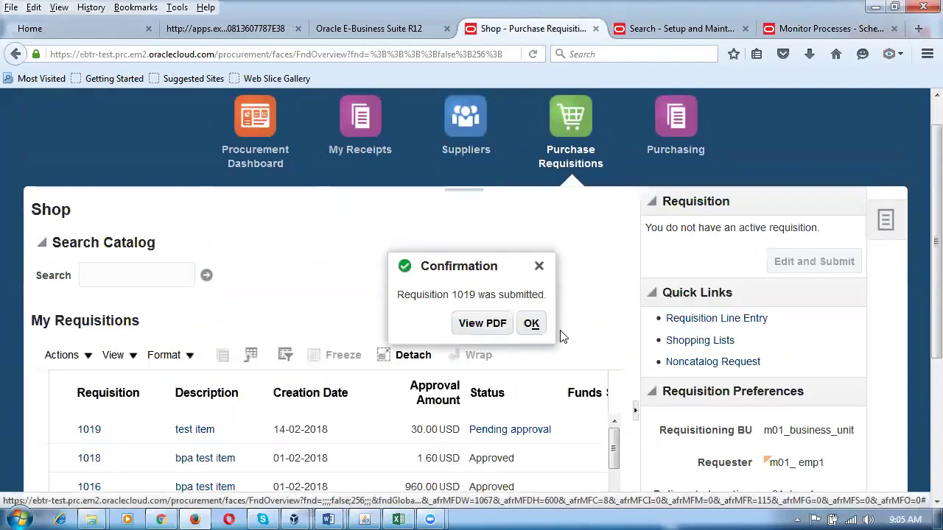
click(531, 324)
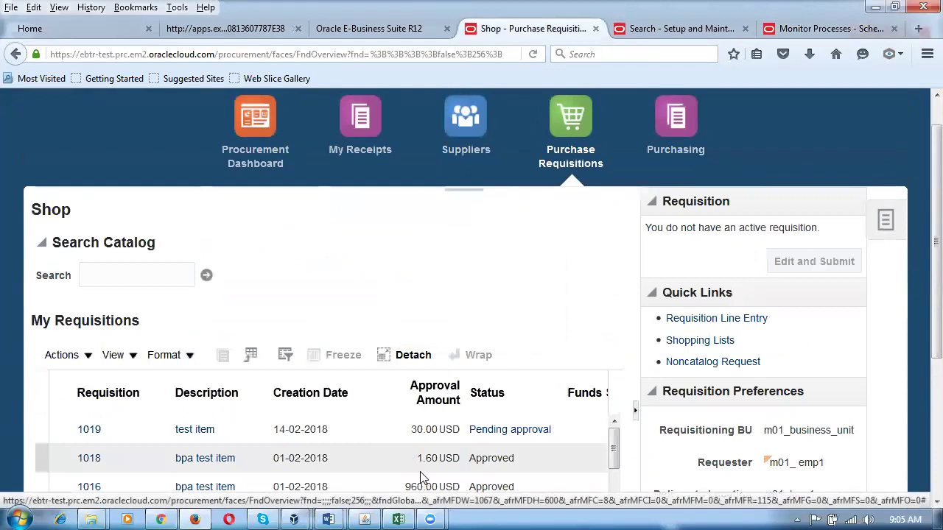
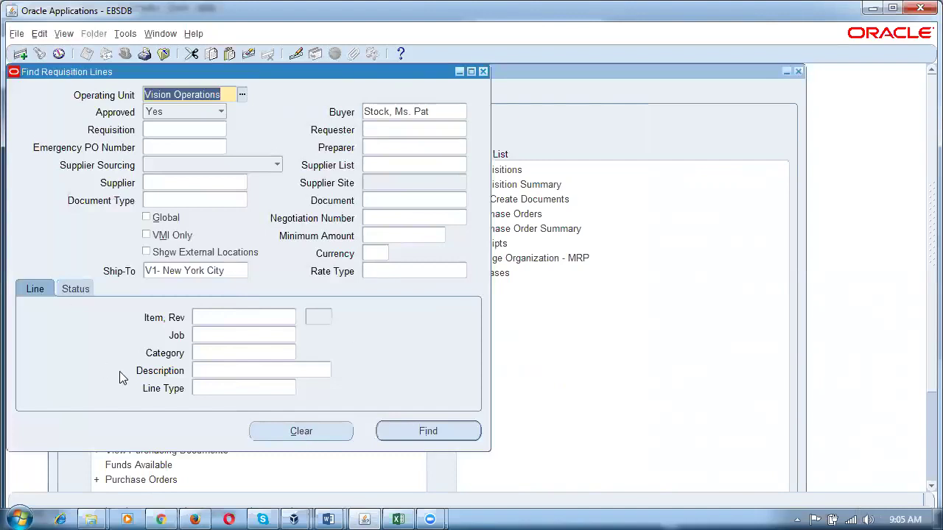
- Clear the Find Requisition Lines criteria except Operating Unit, then return to Procurement Cloud
click(451, 114)
click(218, 270)
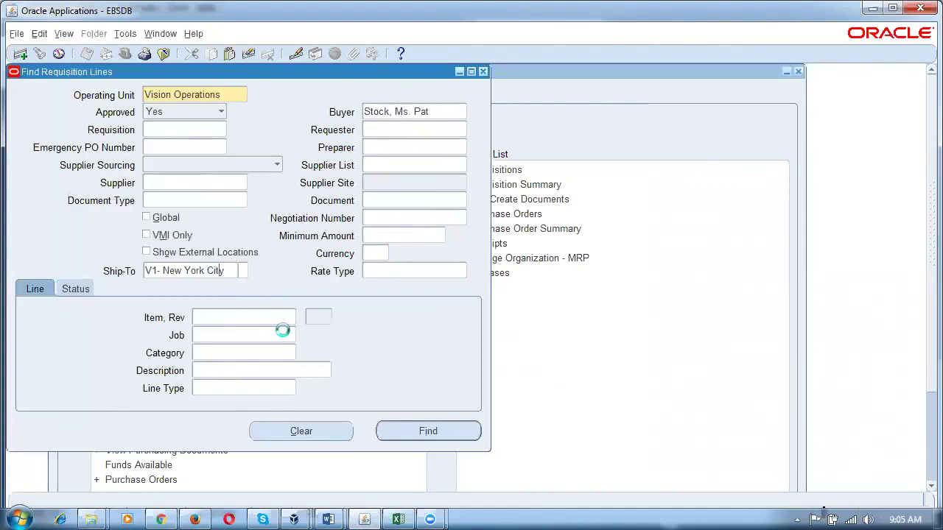
click(306, 432)
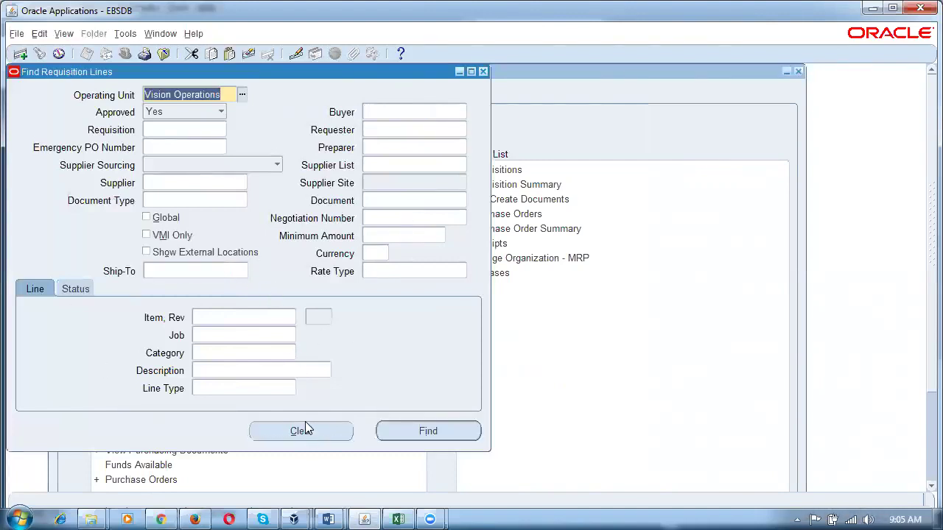
click(171, 127)
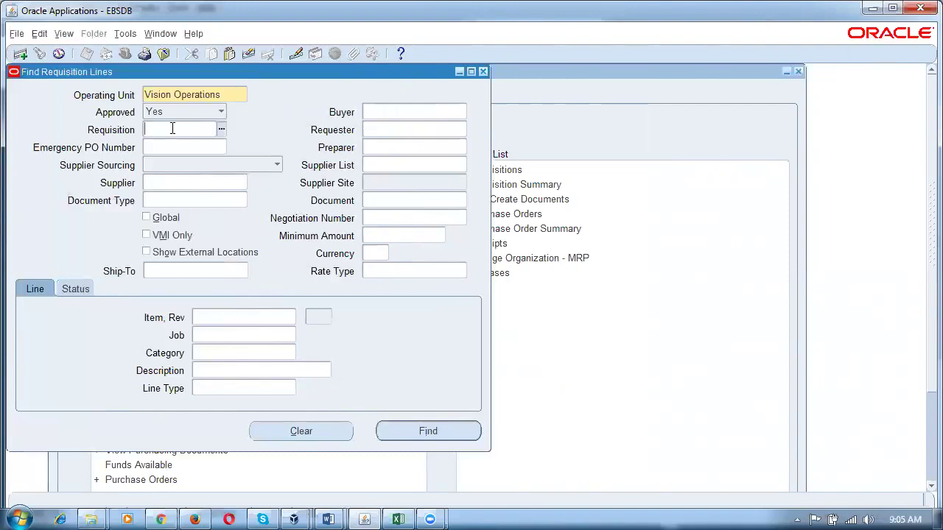
click(195, 519)
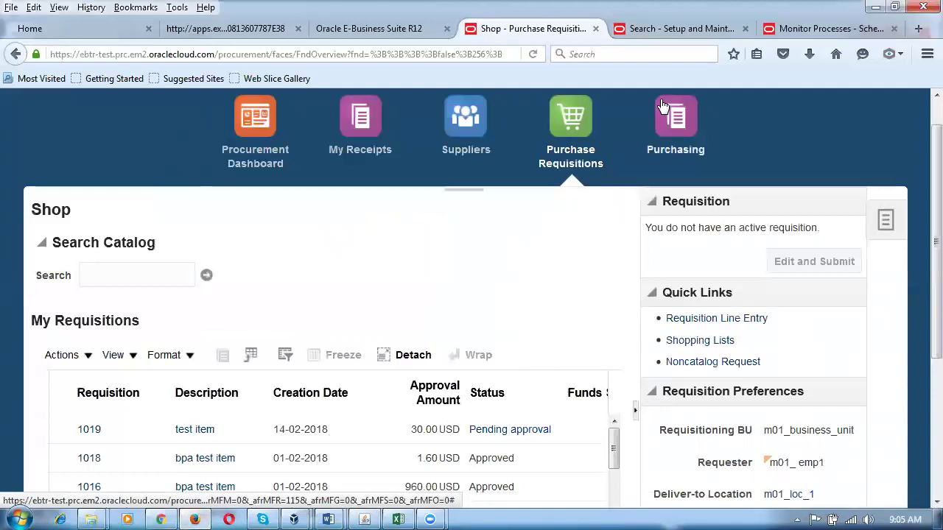
- In Purchasing's Process Requisitions, empty the Buyer filter and search for requisition 1019
click(677, 122)
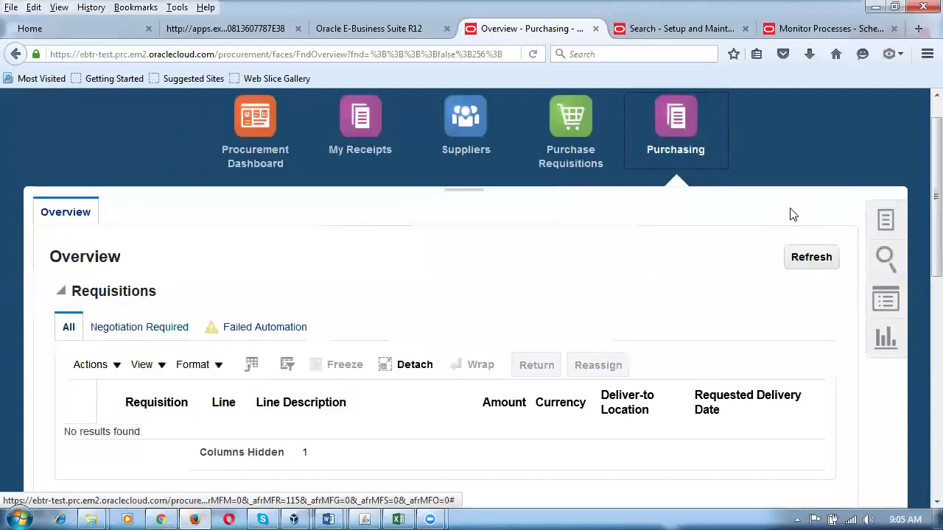
click(885, 224)
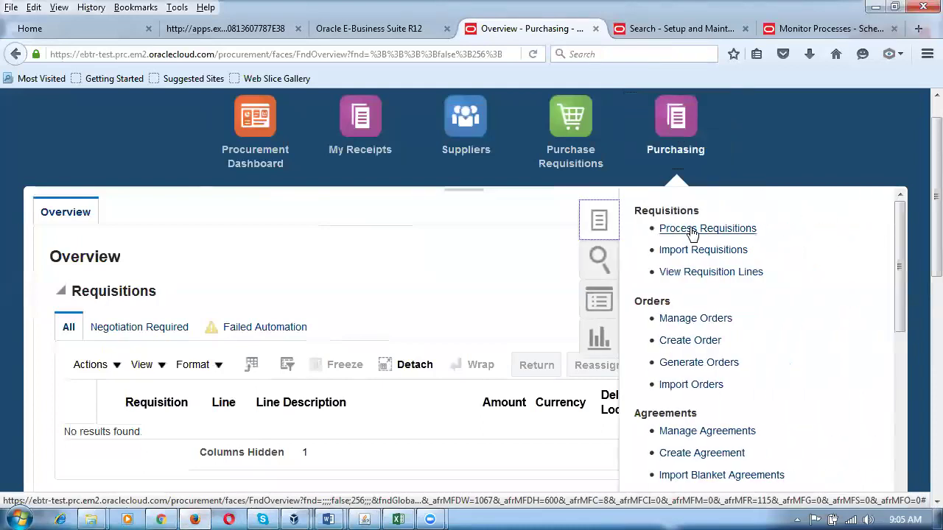
click(692, 230)
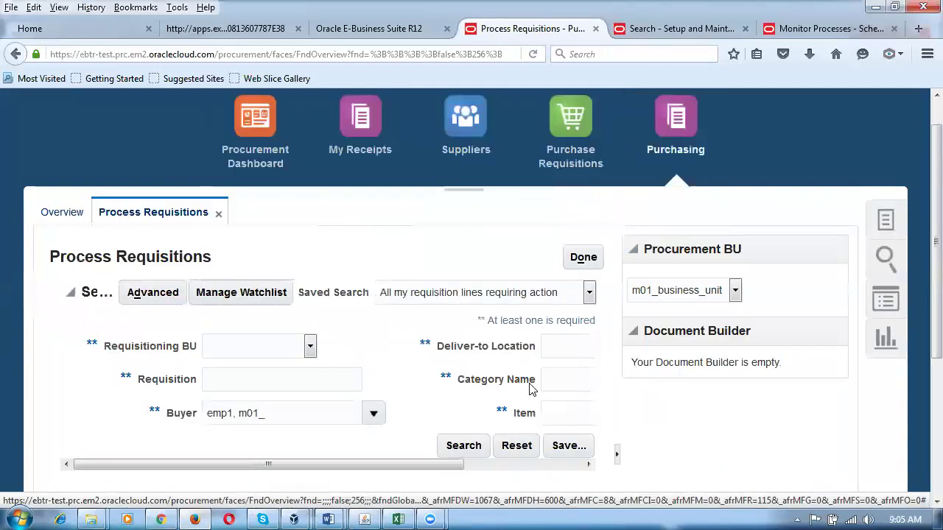
drag(284, 414, 133, 413)
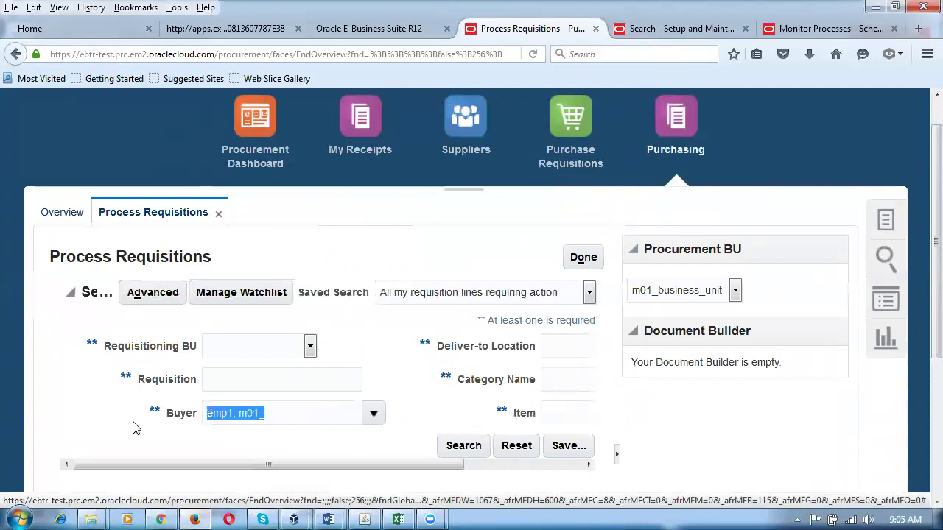
key(BackSpace)
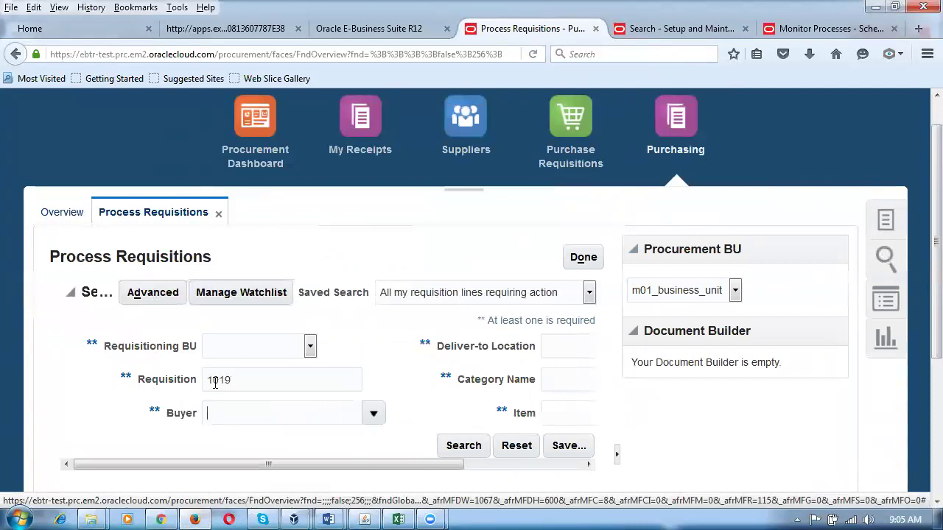
click(457, 446)
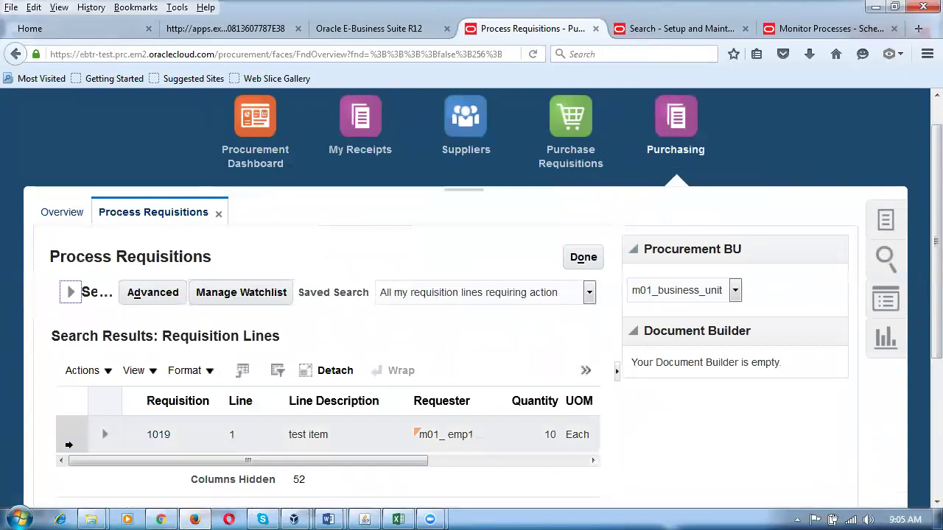
- Select requisition 1019's line and zoom the page out to fit more
click(68, 444)
scroll(71, 449, down, 3)
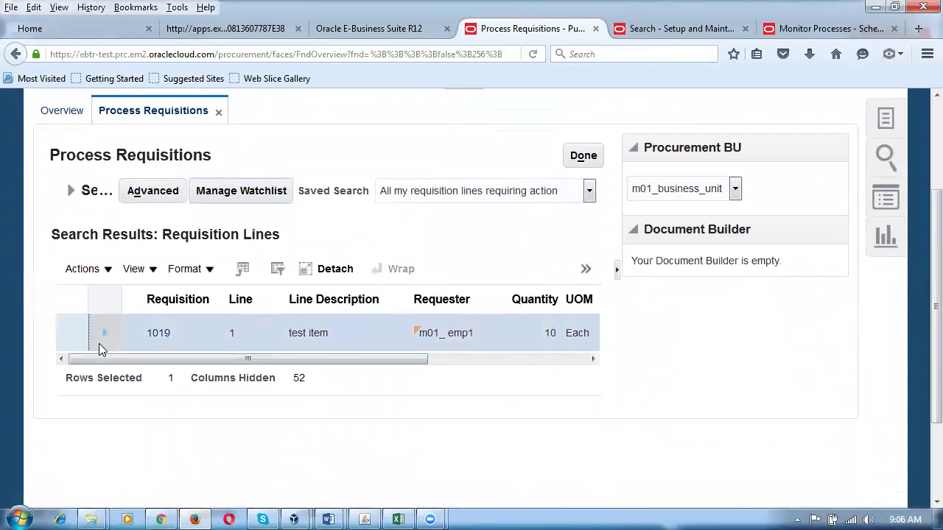
mouse_move(173, 359)
mouse_down()
mouse_move(370, 362)
mouse_move(184, 362)
mouse_move(168, 372)
mouse_up()
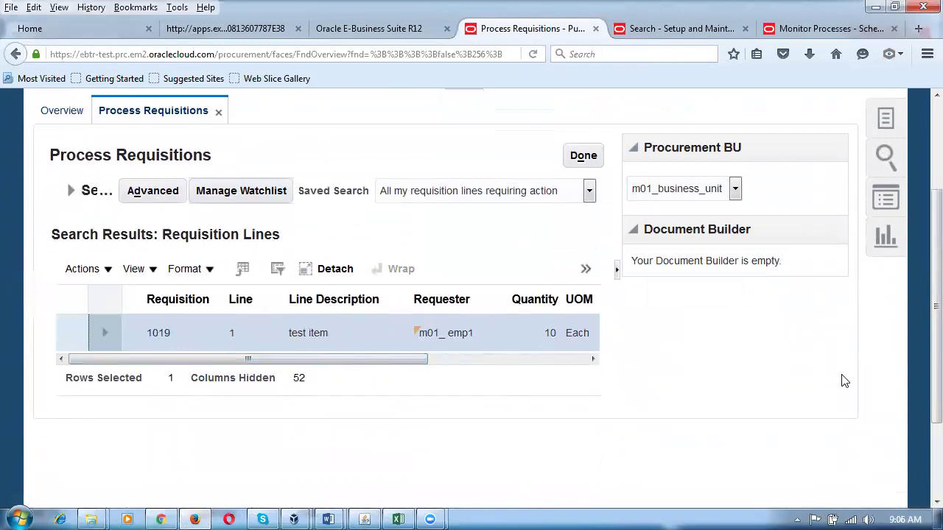
key(ctrl+minus)
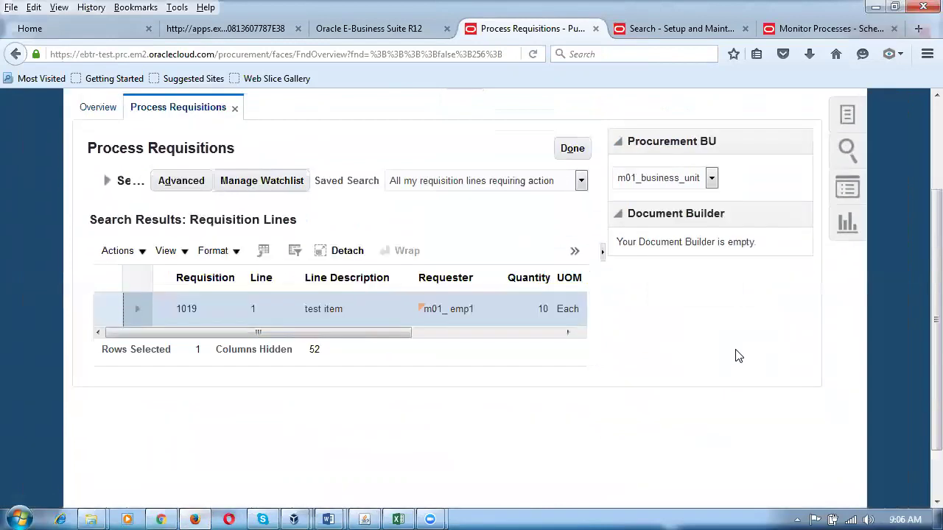
scroll(738, 356, up, 2)
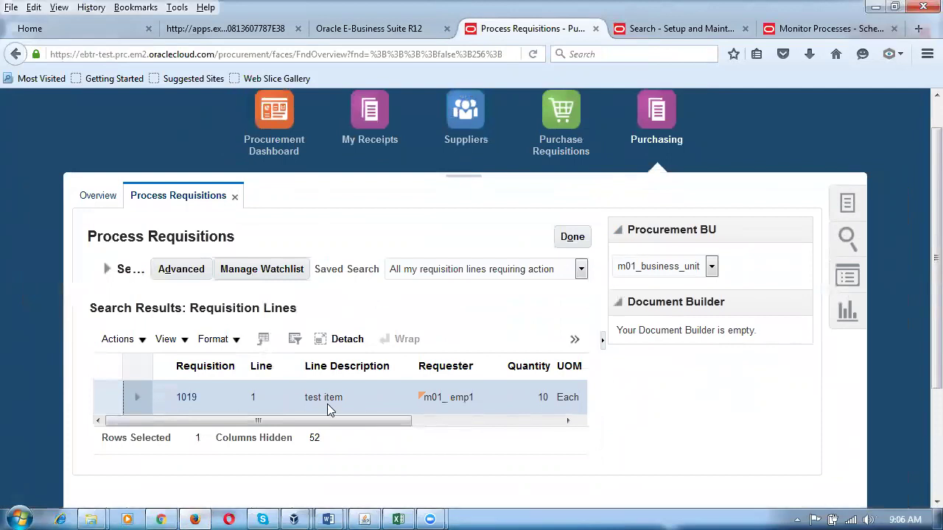
- Add the line to the Document Builder as a New Order of style Purchase Order
click(121, 340)
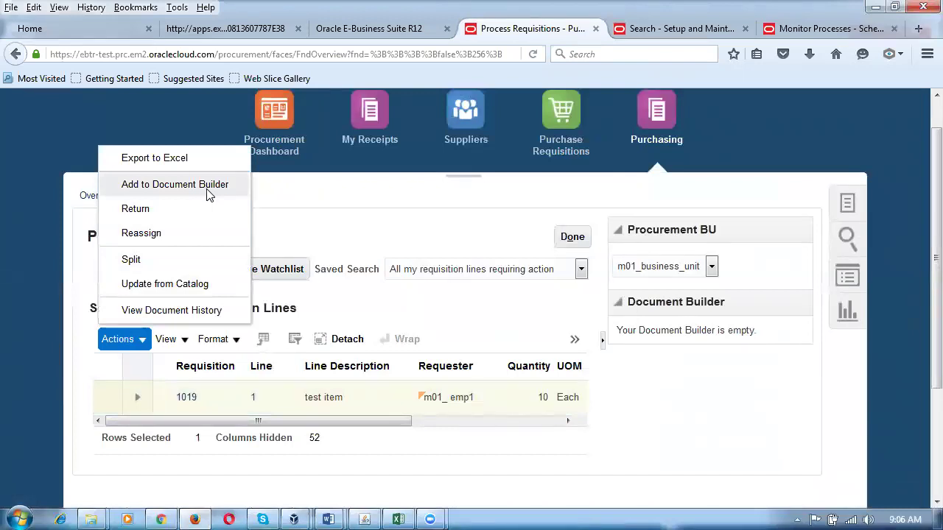
click(208, 187)
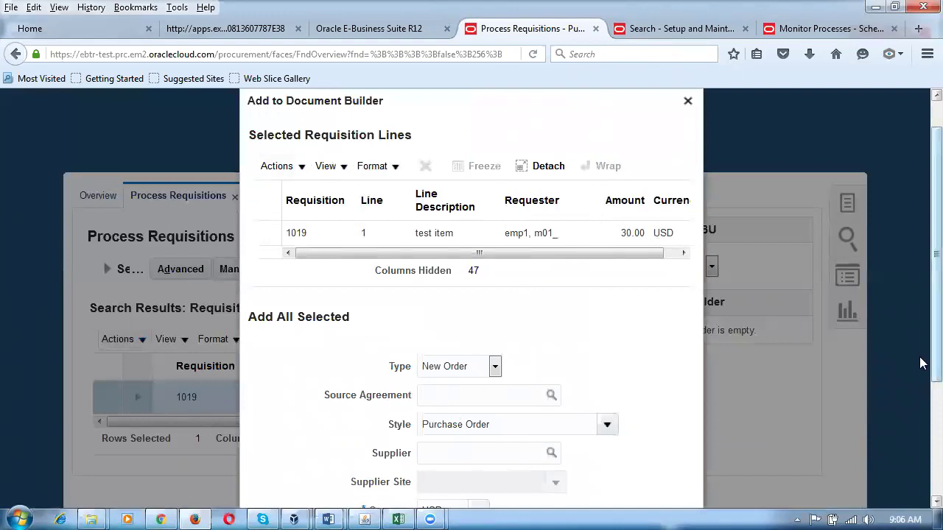
scroll(919, 362, down, 5)
scroll(920, 324, up, 4)
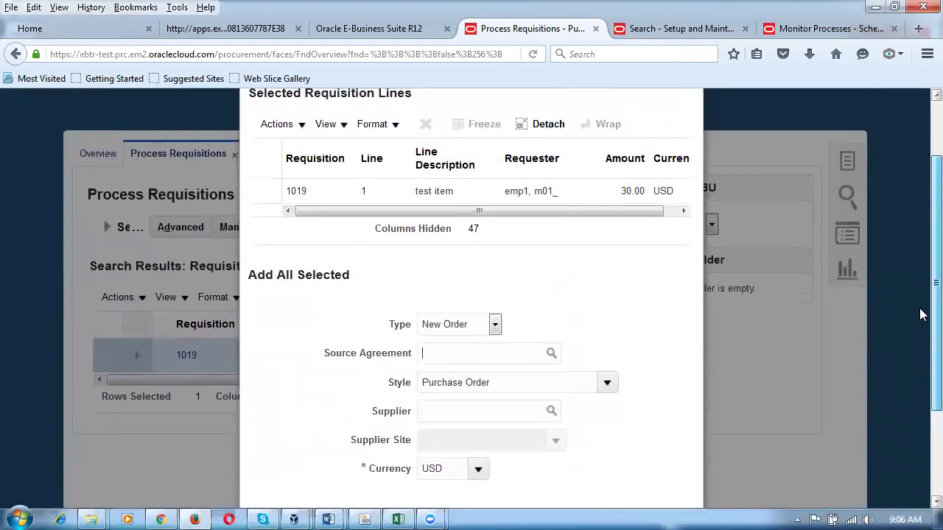
scroll(920, 316, down, 2)
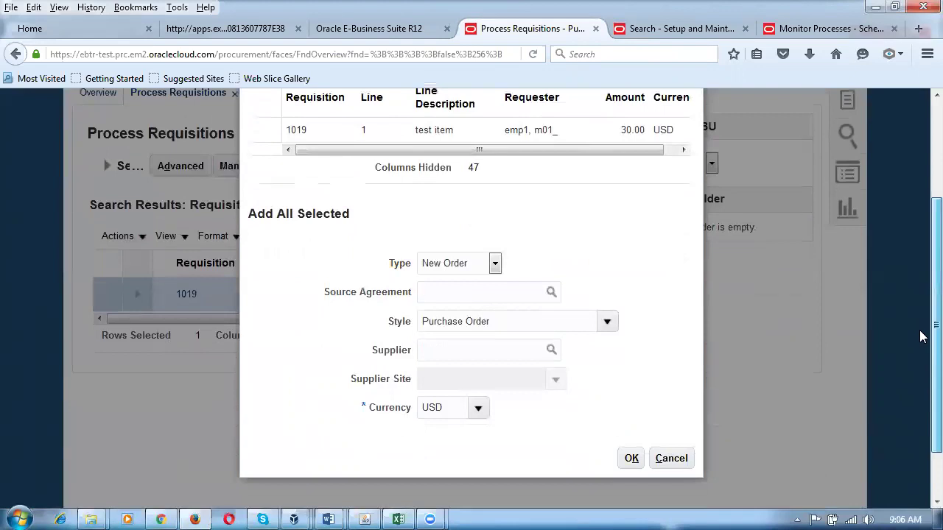
click(630, 460)
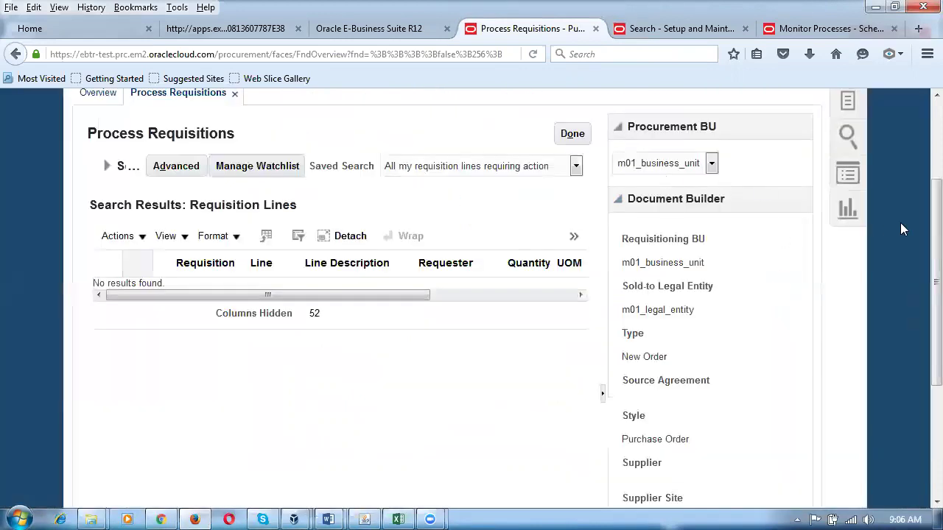
click(364, 519)
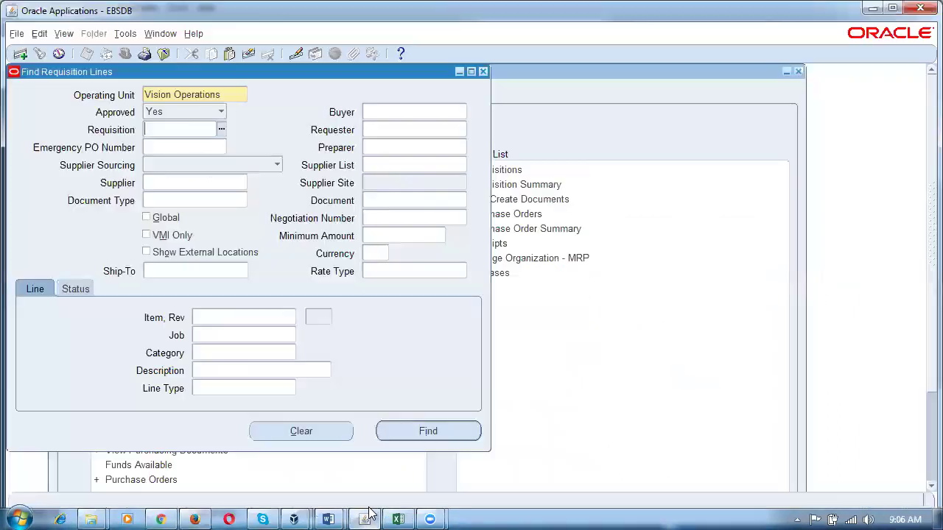
- Find the approved requisition lines, showing requisition 9517's f11000 lines at 2500 each
click(406, 433)
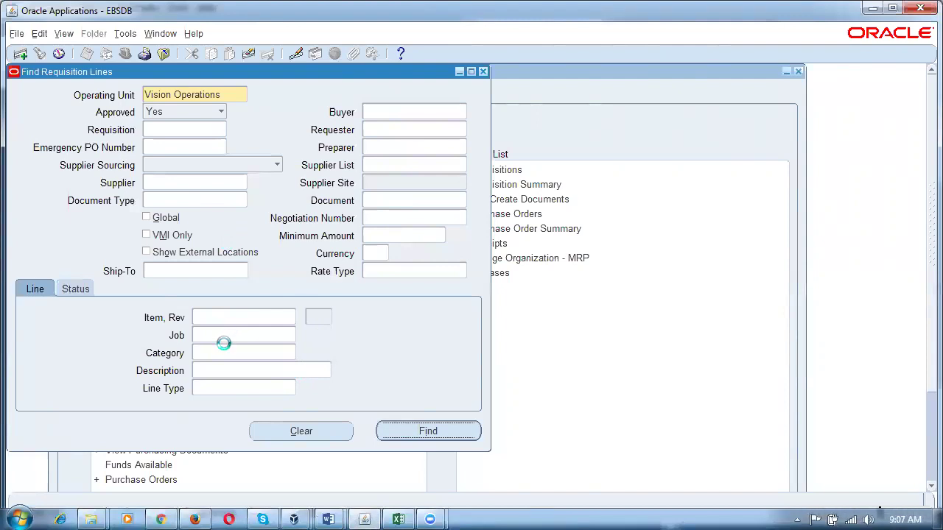
click(194, 519)
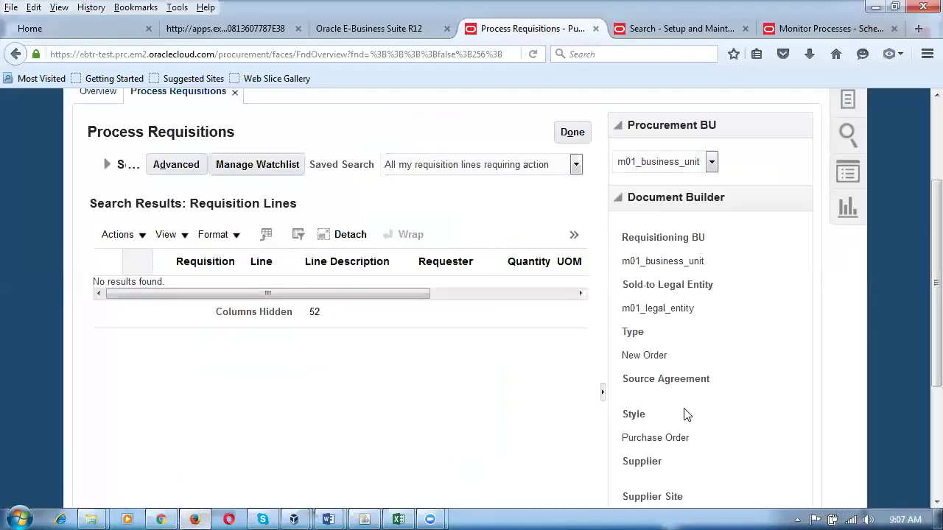
scroll(921, 288, down, 5)
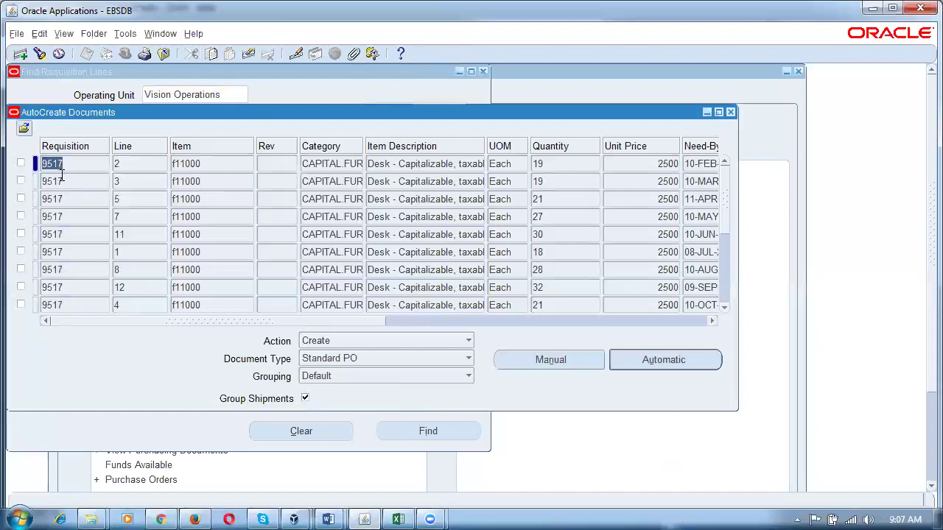
- Autocreate a purchase order for Allied Manufacturing from requisition 9517 line 3
click(63, 177)
click(666, 359)
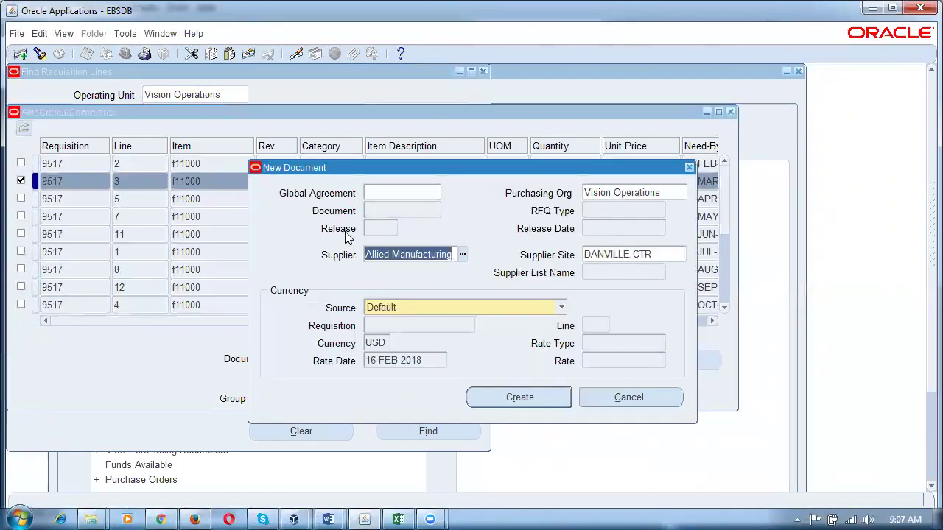
click(548, 402)
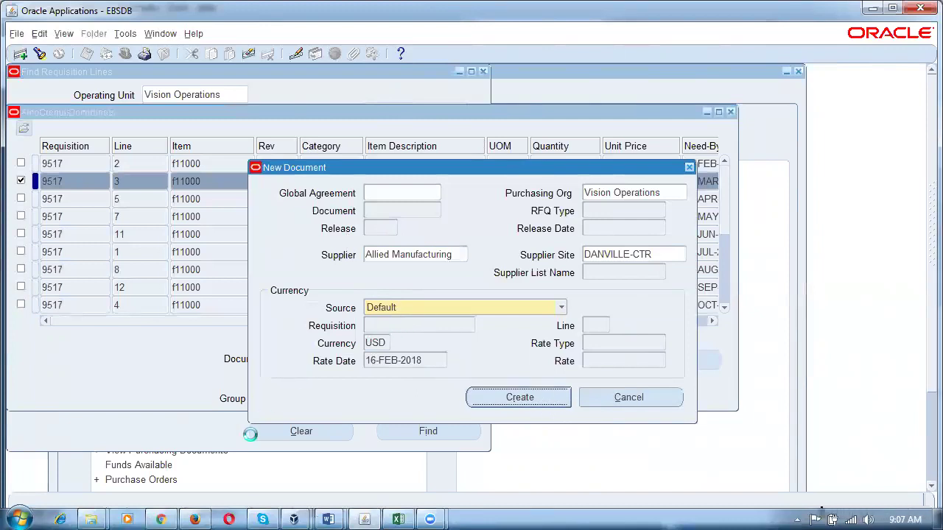
click(196, 519)
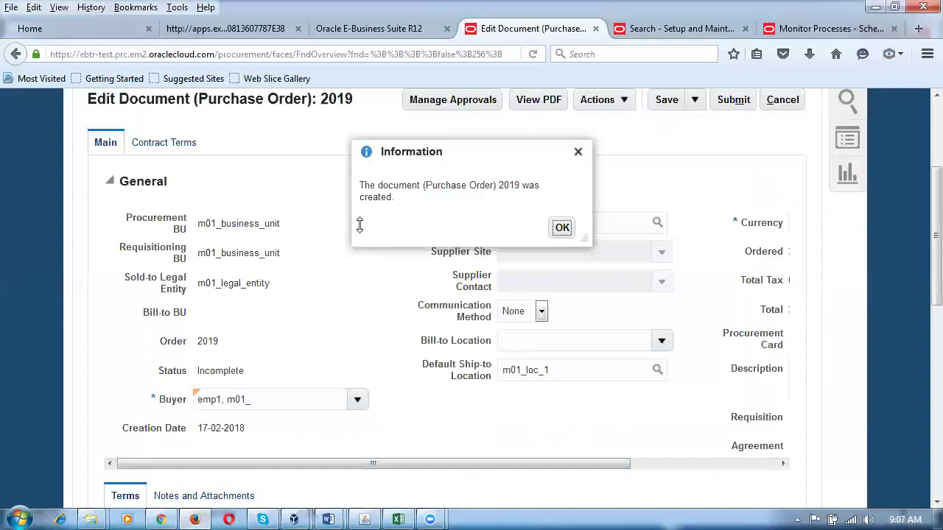
- Dismiss the order 2019 created message and open line 1's schedule for editing
click(567, 229)
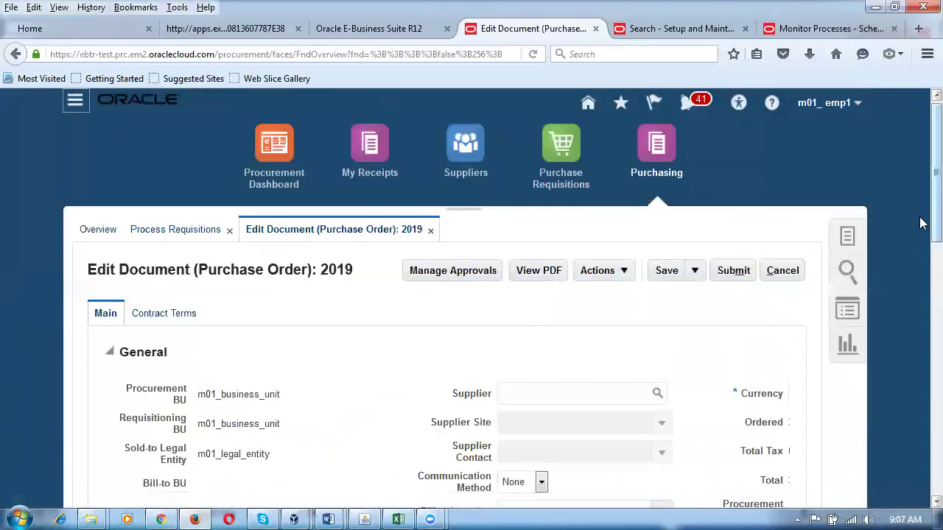
drag(920, 218, 920, 495)
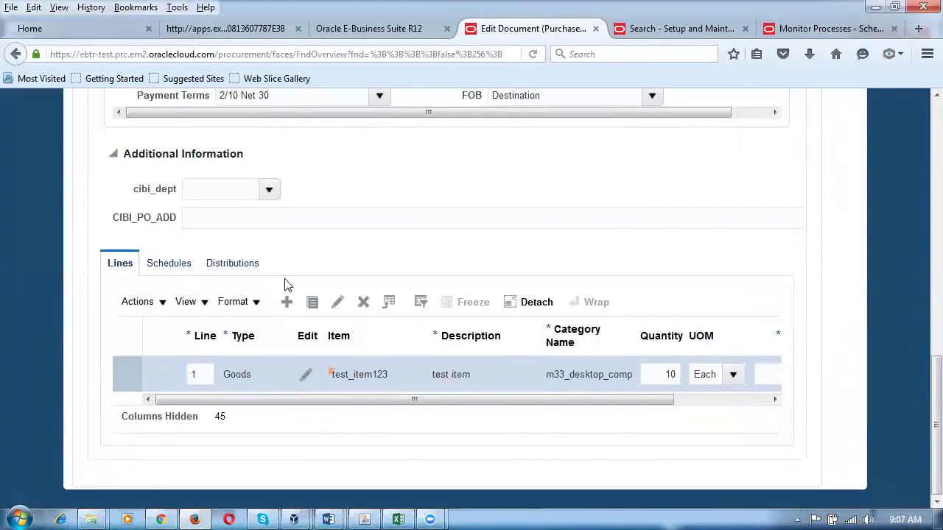
click(172, 265)
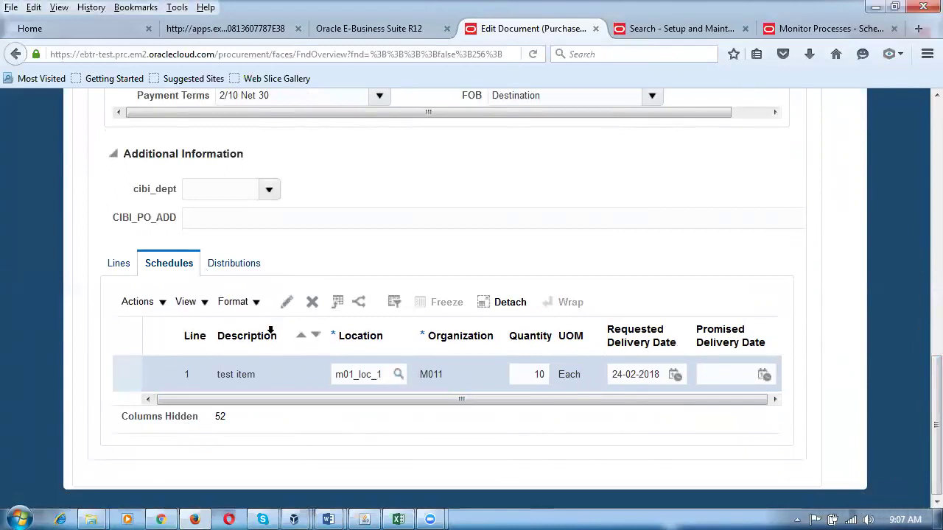
click(287, 301)
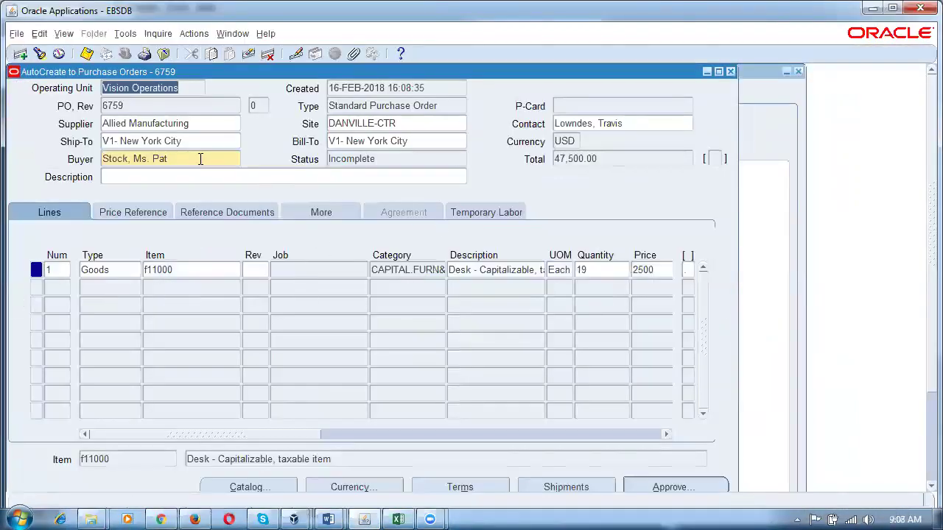
- Review PO 6759's shipment promised and need-by dates, then return to cloud order 2019
click(538, 490)
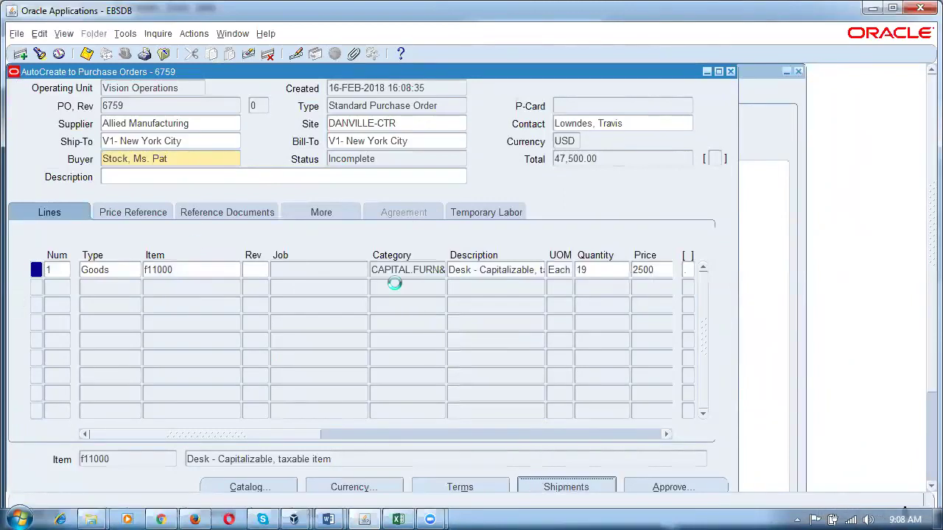
click(336, 190)
click(432, 192)
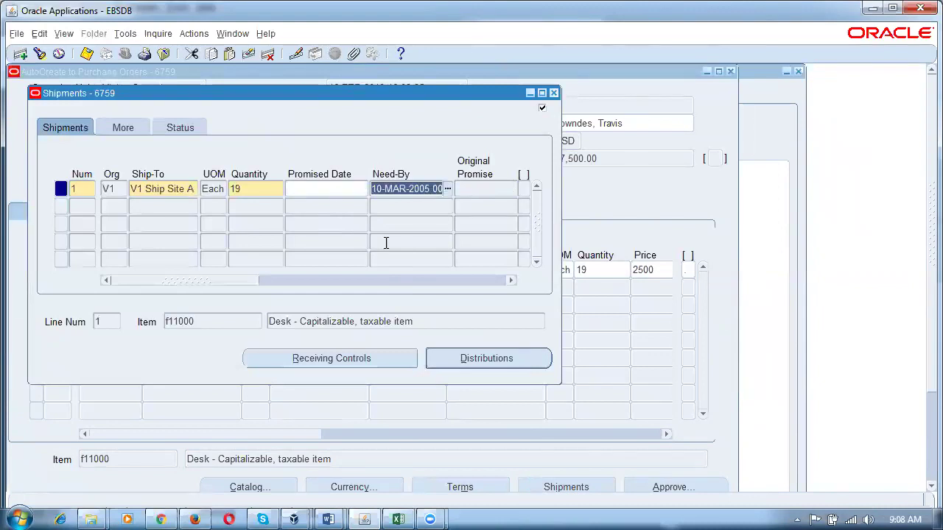
click(195, 519)
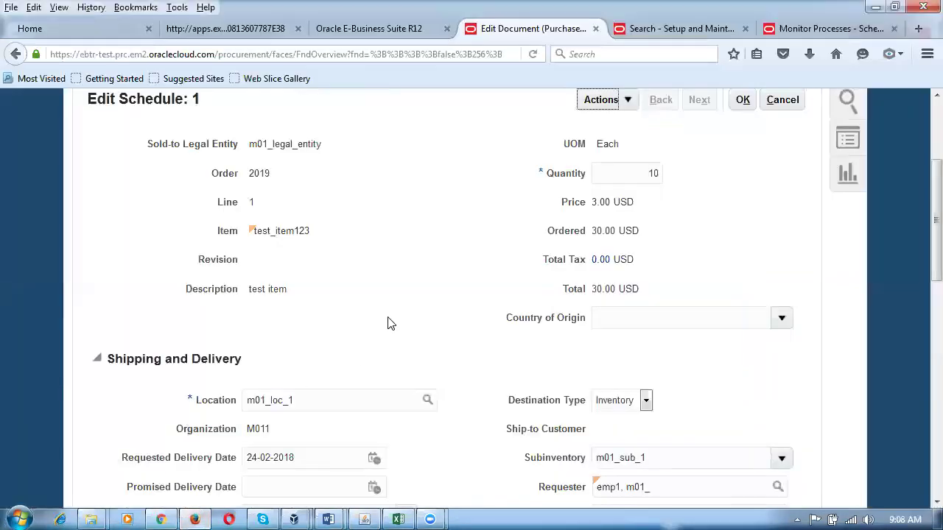
- Change schedule 1's receipt routing from Direct delivery to Standard receipt and confirm
scroll(390, 328, down, 8)
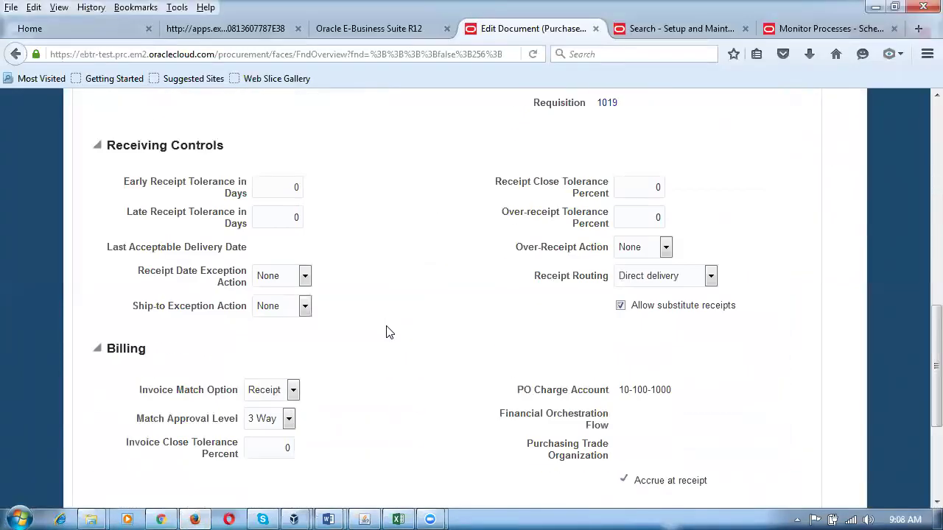
click(655, 280)
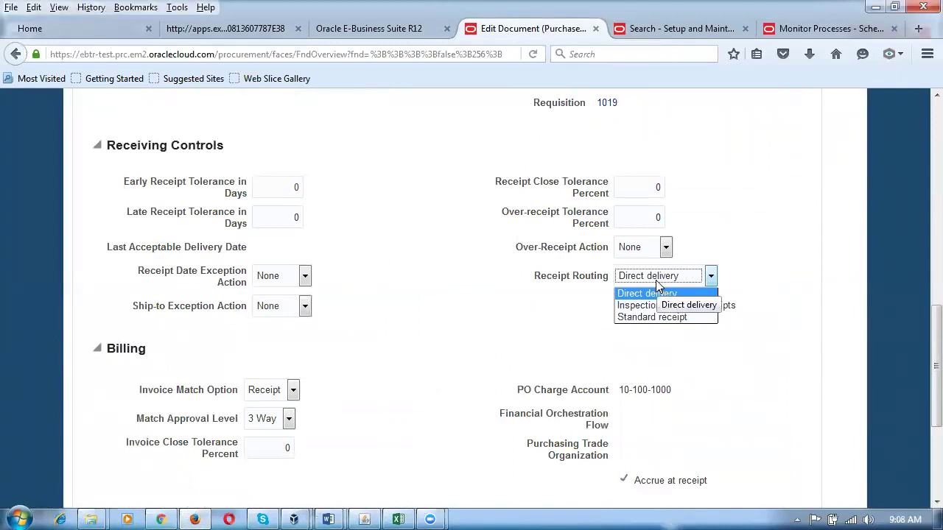
click(650, 316)
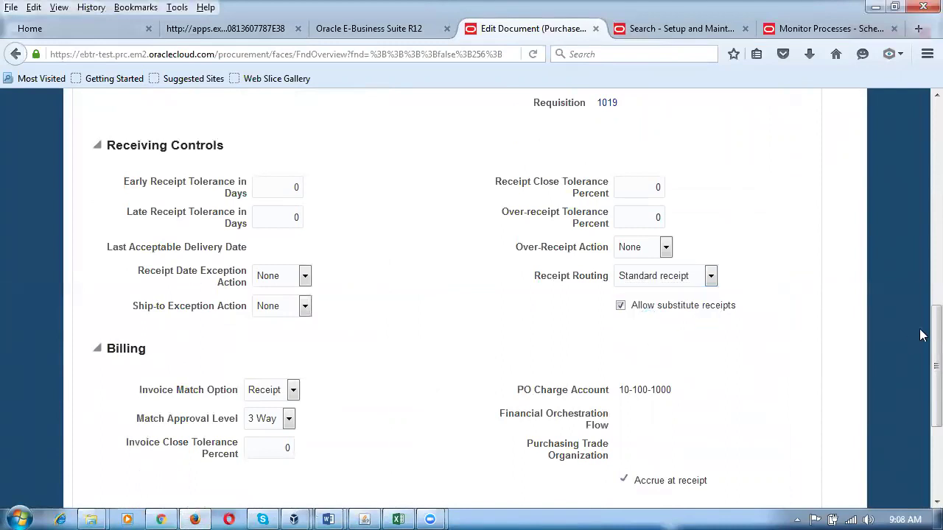
scroll(920, 336, up, 10)
click(743, 157)
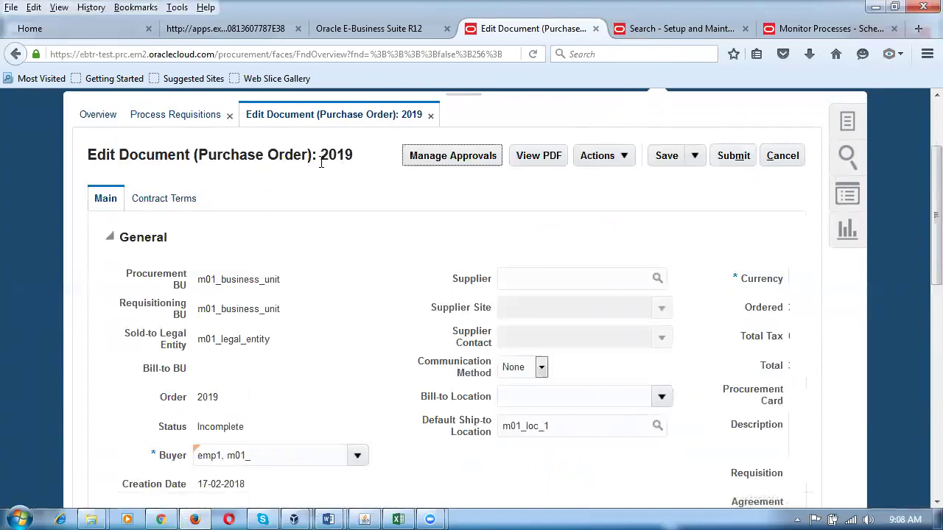
- Attempt submission, then fill in the missing supplier as m01_sup1
click(733, 156)
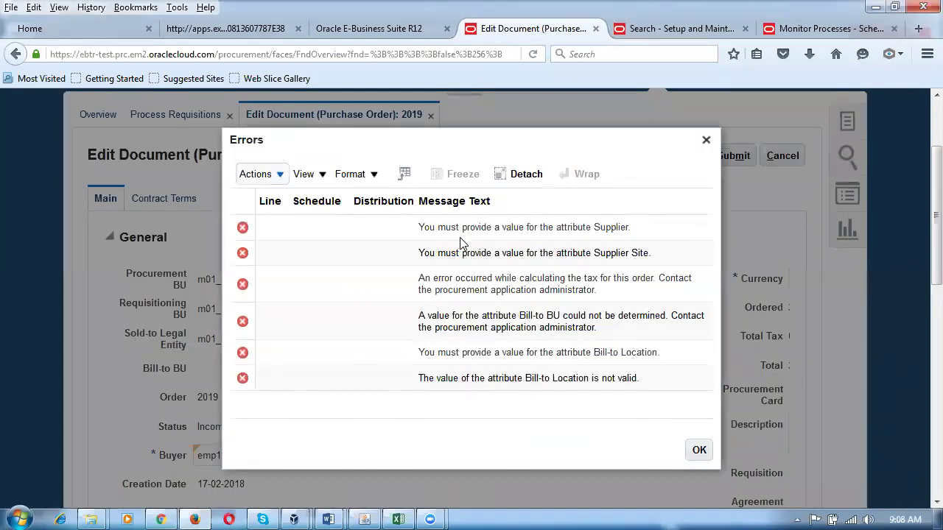
click(697, 451)
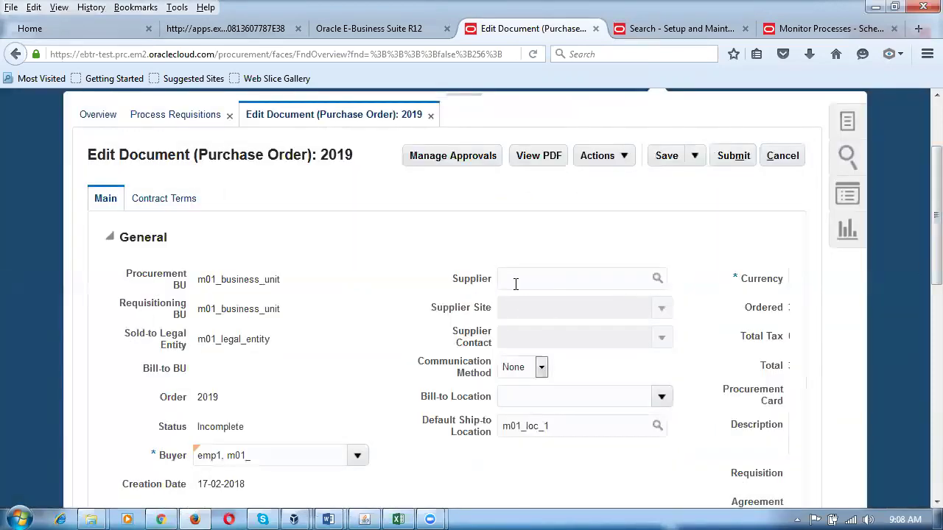
text(_sup1)
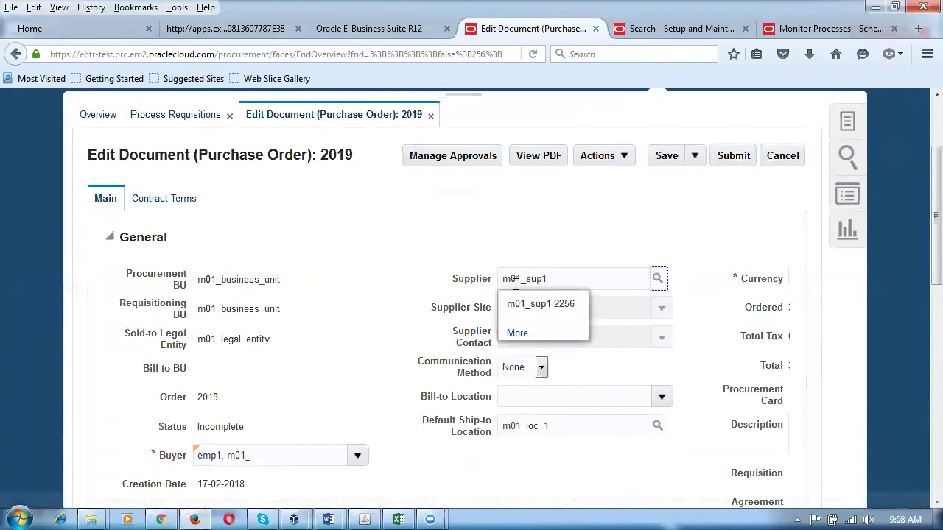
key(Tab)
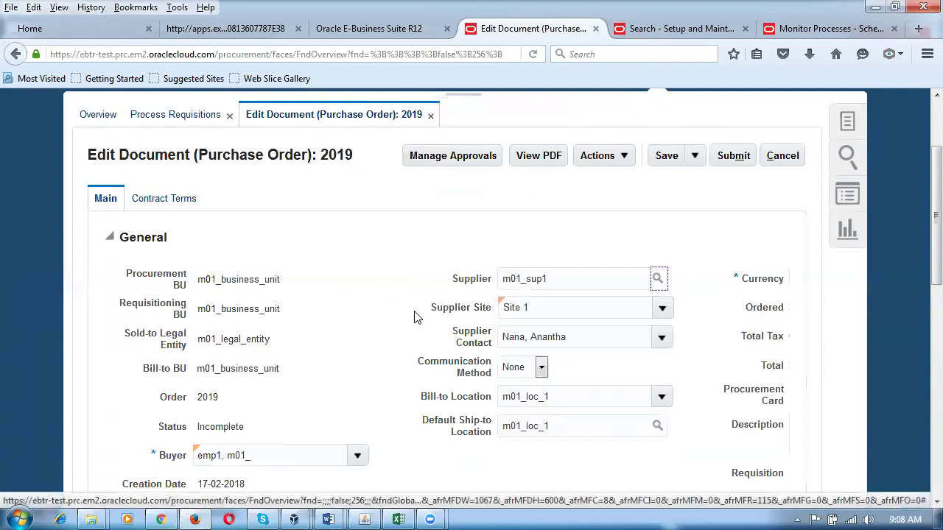
- Open schedule line 1 to review it and return to the order
scroll(391, 331, down, 10)
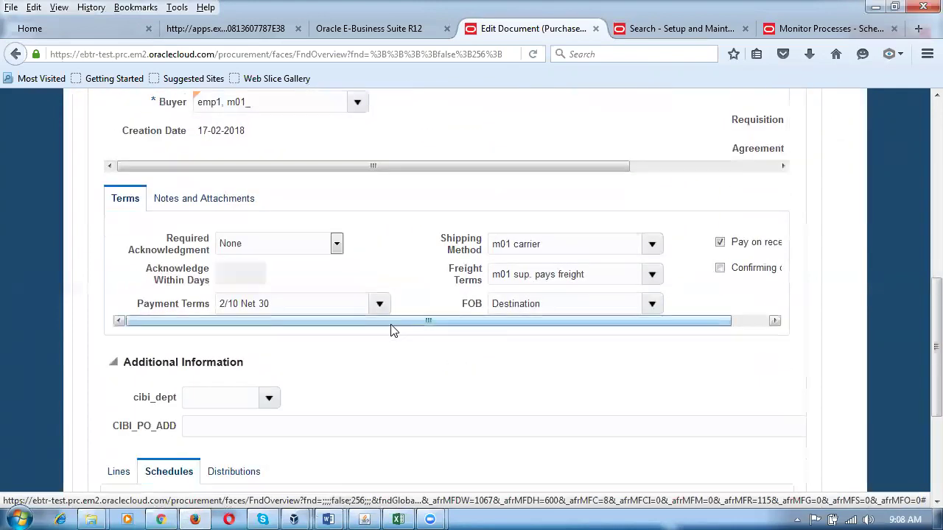
scroll(391, 331, down, 5)
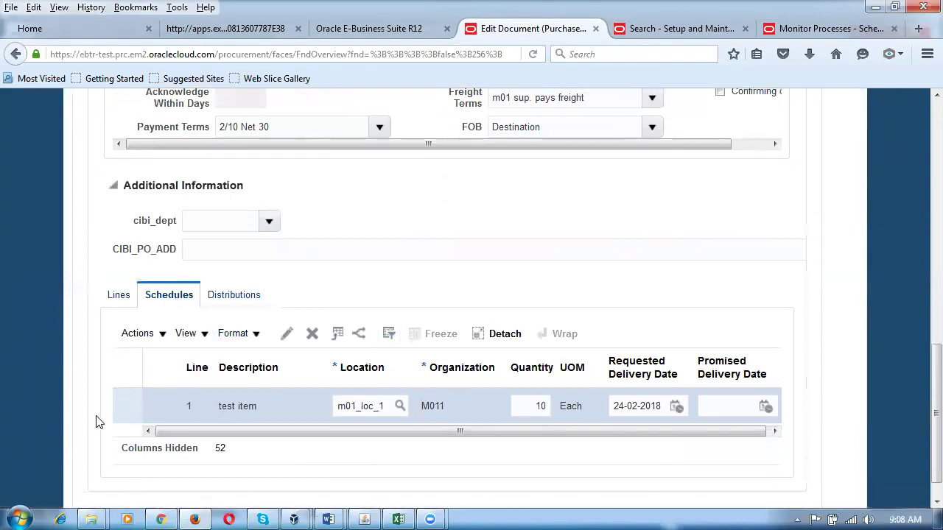
click(287, 334)
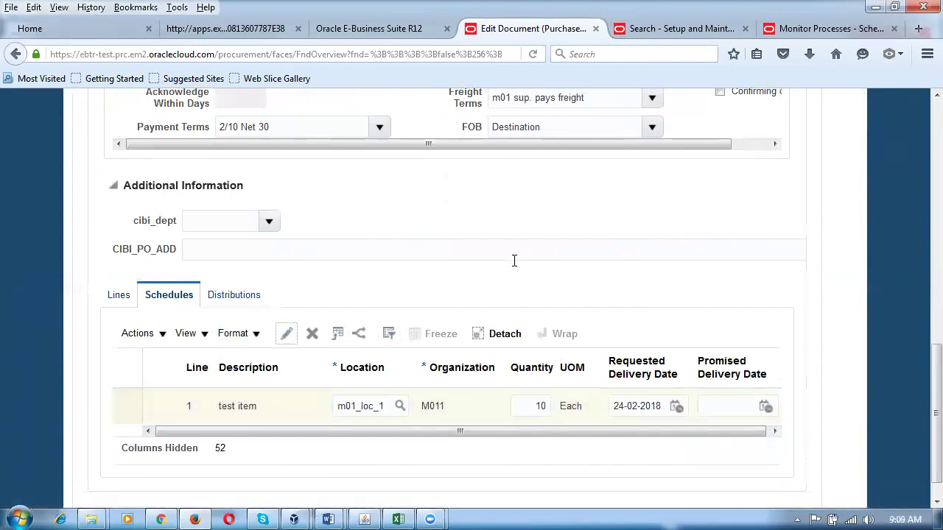
scroll(514, 268, down, 5)
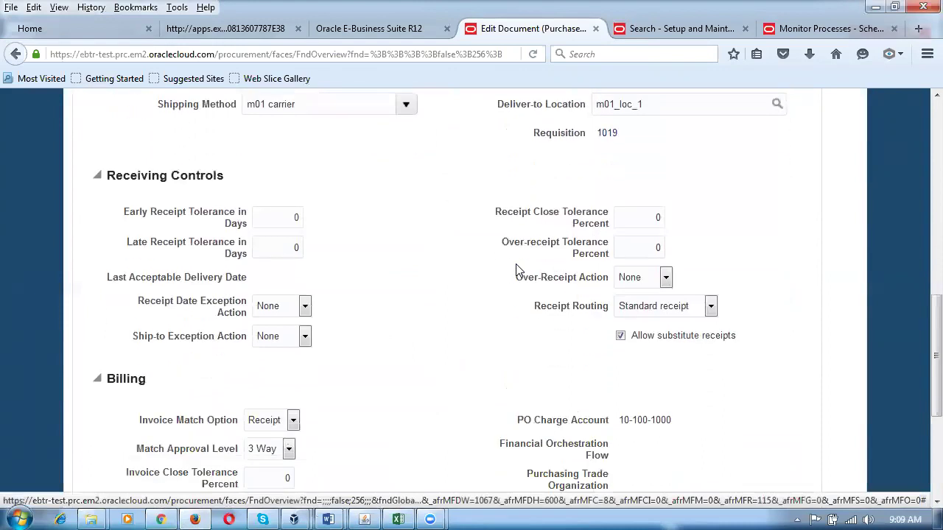
scroll(515, 270, down, 3)
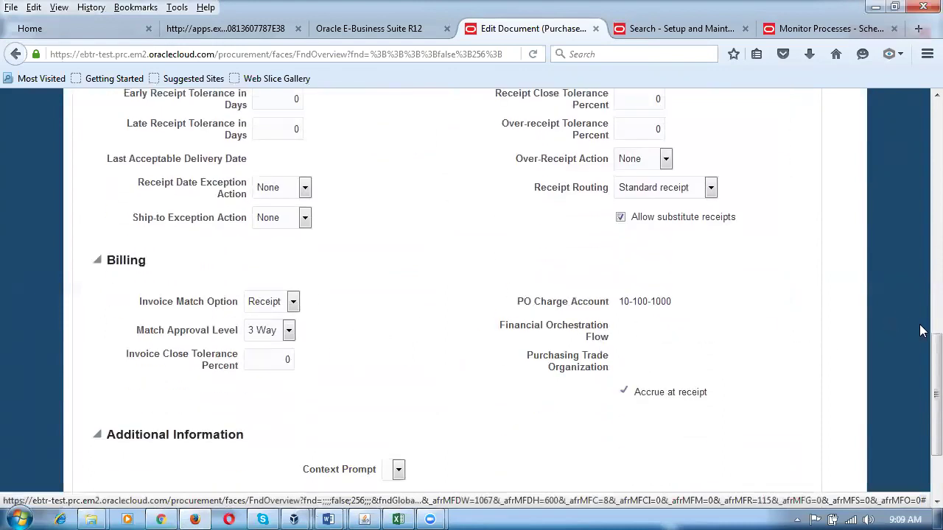
scroll(920, 324, up, 10)
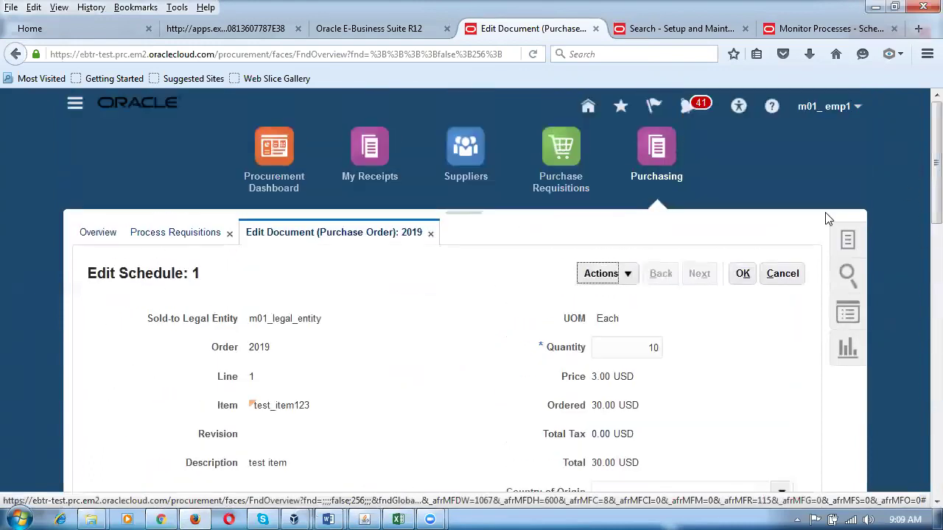
click(744, 274)
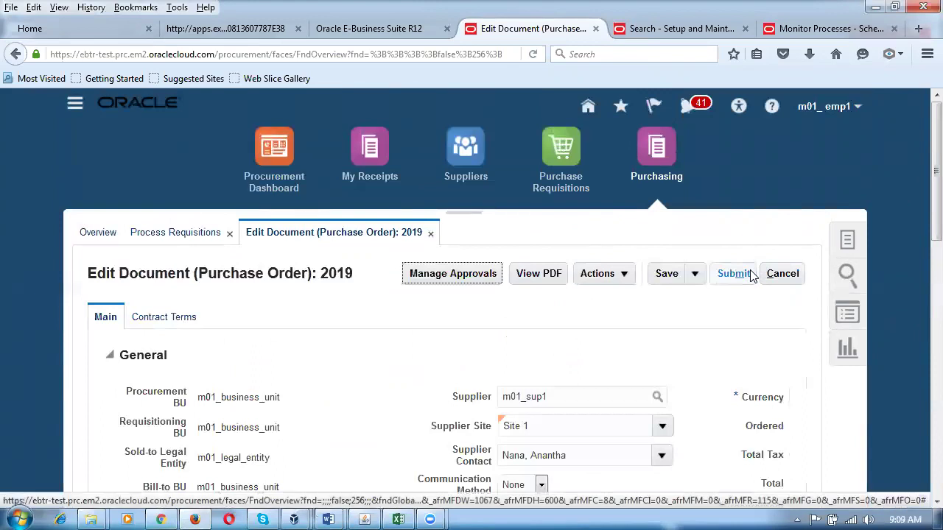
- Save purchase order 2019 and validate it, confirming no errors or warnings
click(666, 276)
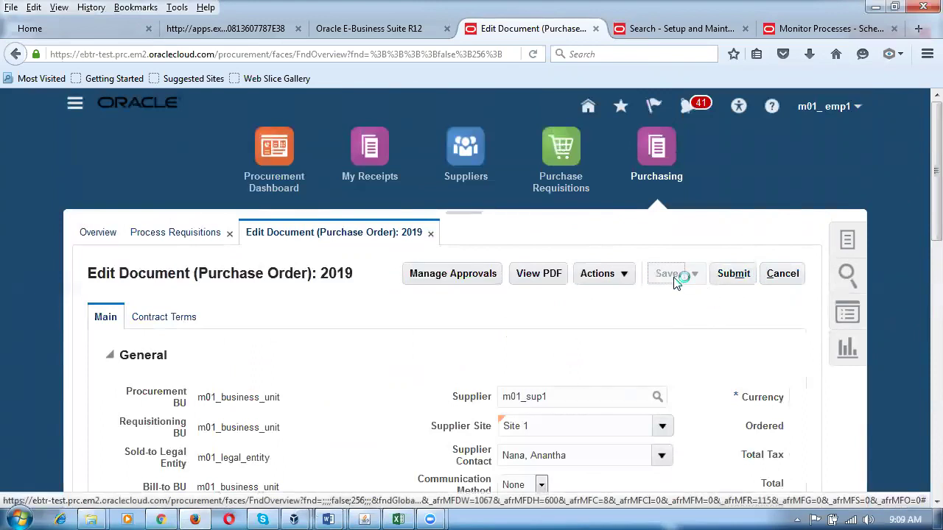
click(610, 277)
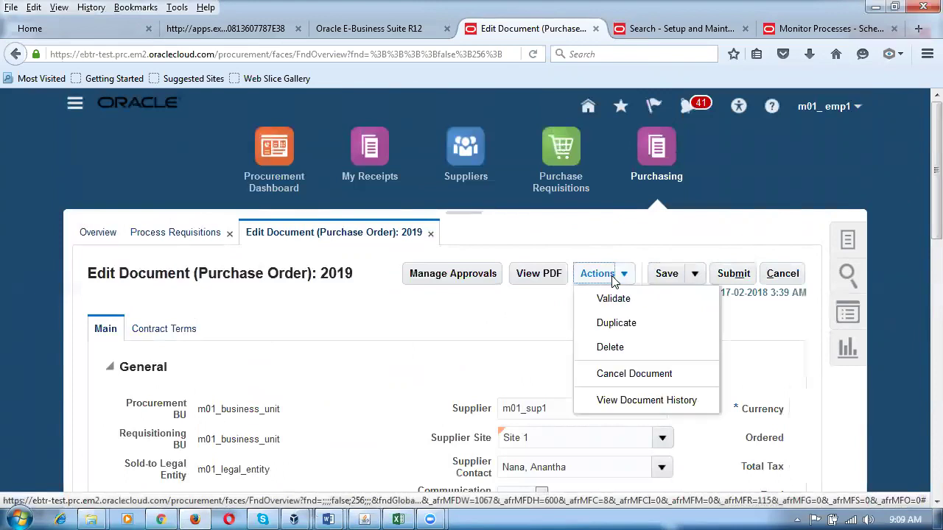
click(619, 298)
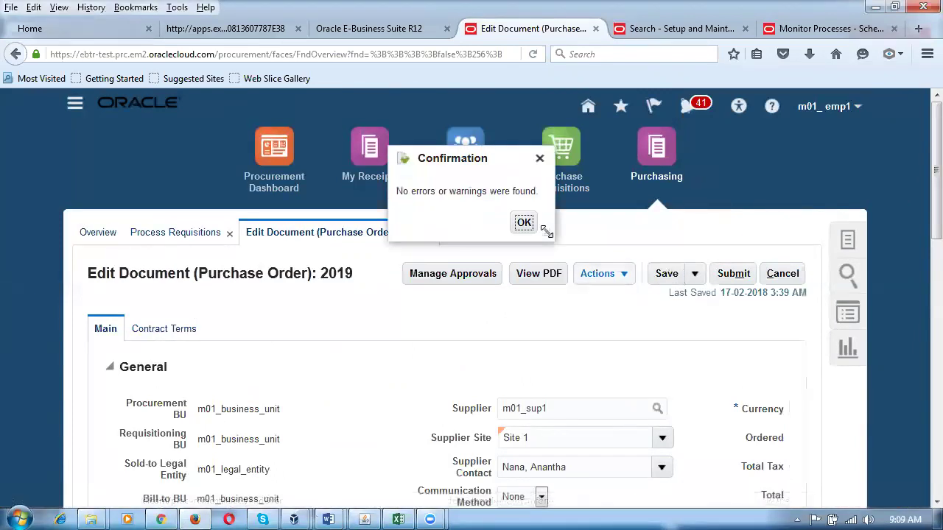
click(525, 224)
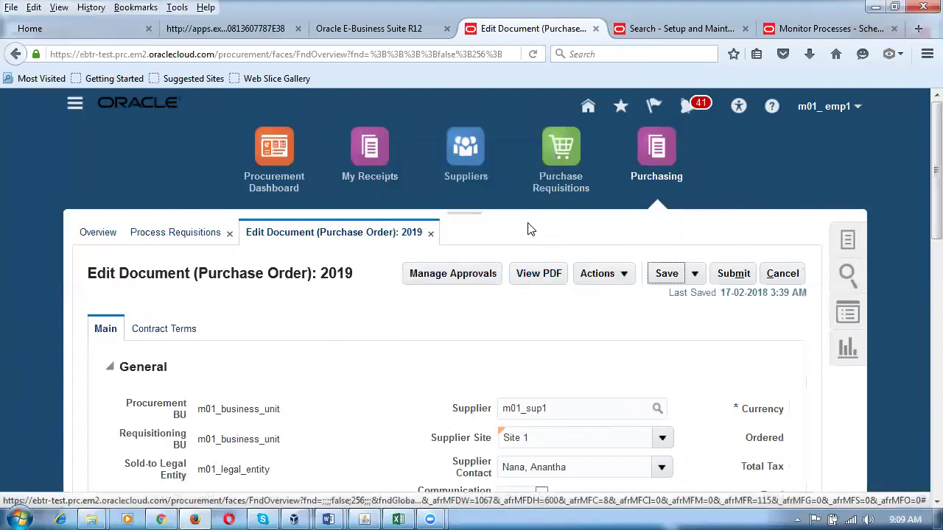
drag(330, 276, 344, 276)
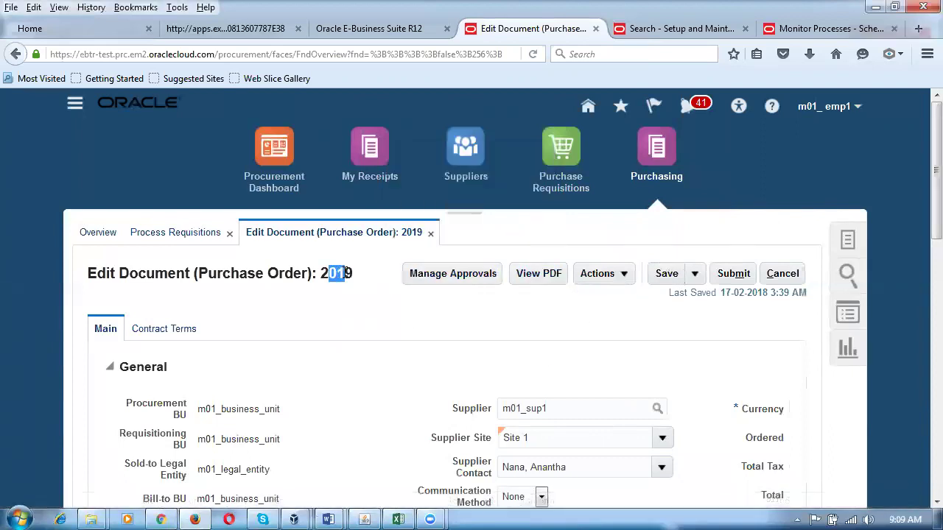
scroll(626, 336, down, 5)
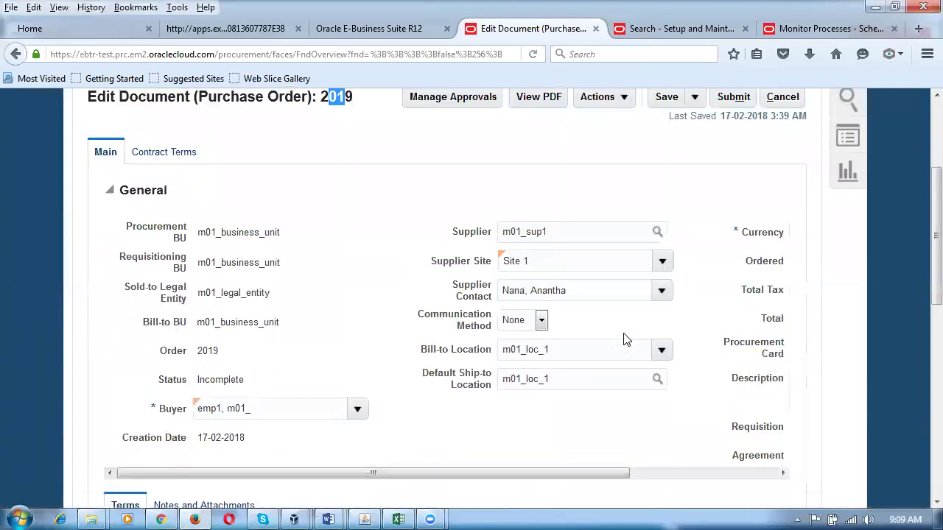
scroll(625, 339, down, 1)
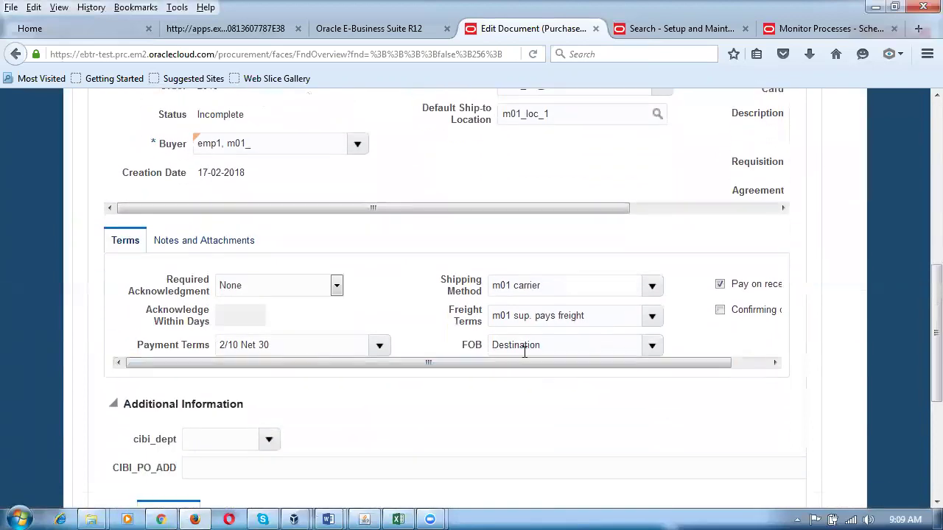
drag(622, 209, 745, 234)
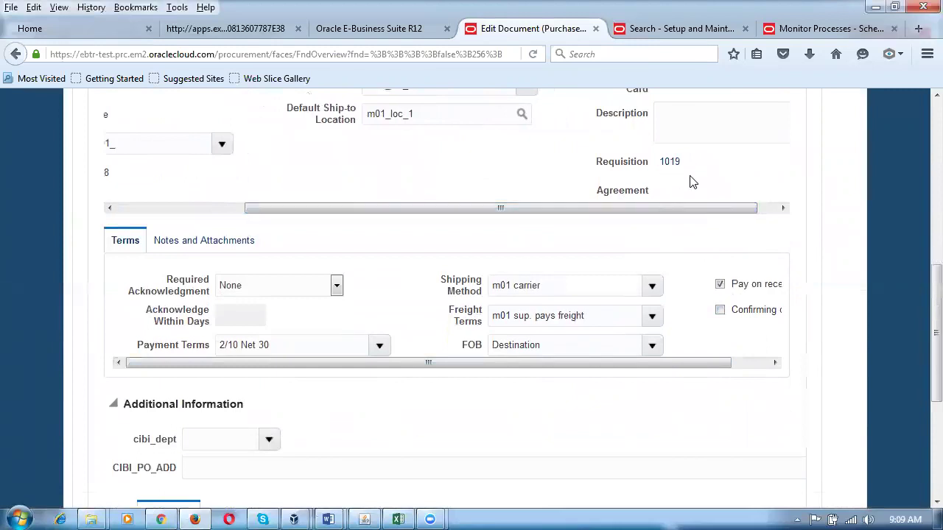
scroll(692, 190, up, 6)
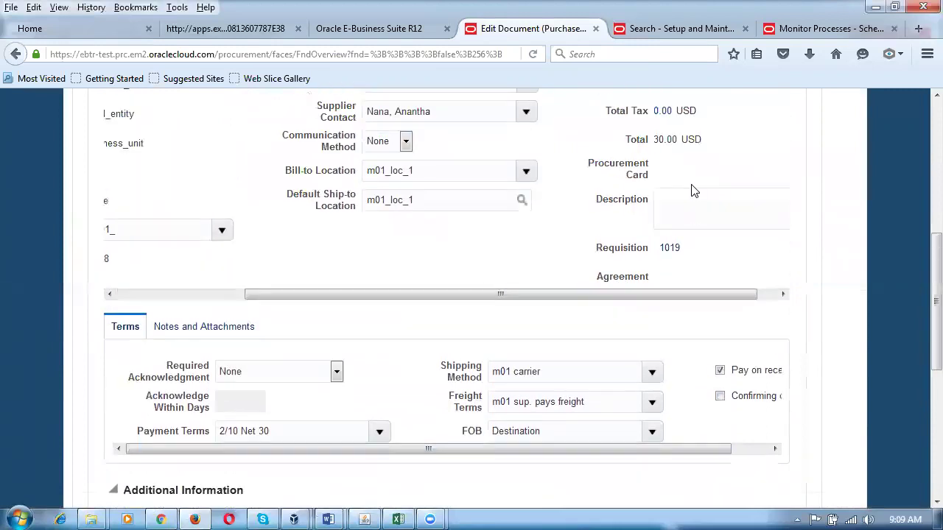
- Submit purchase order 2019 for approval and return to the home page
click(738, 274)
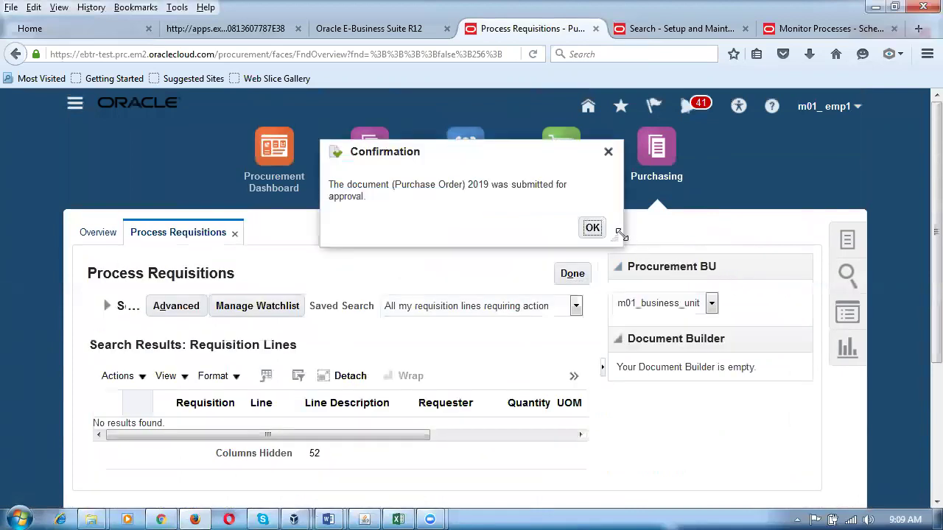
click(593, 229)
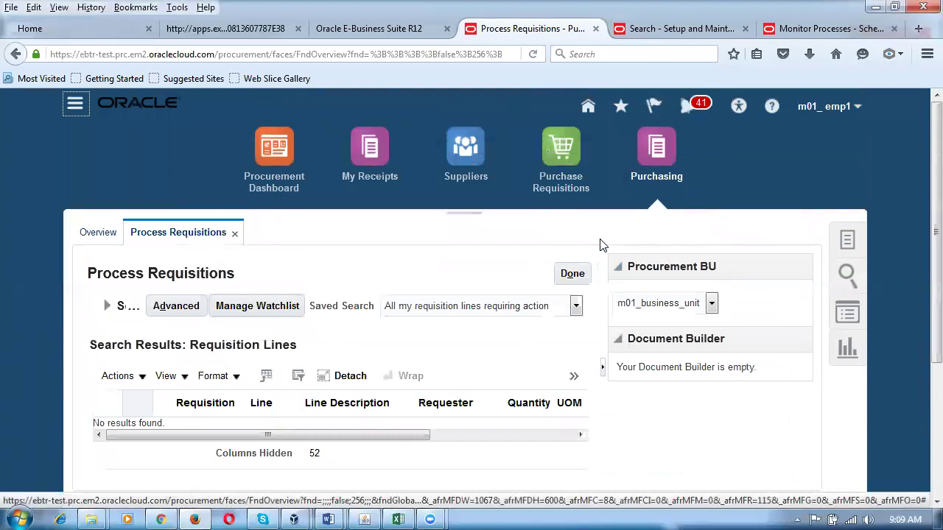
click(587, 107)
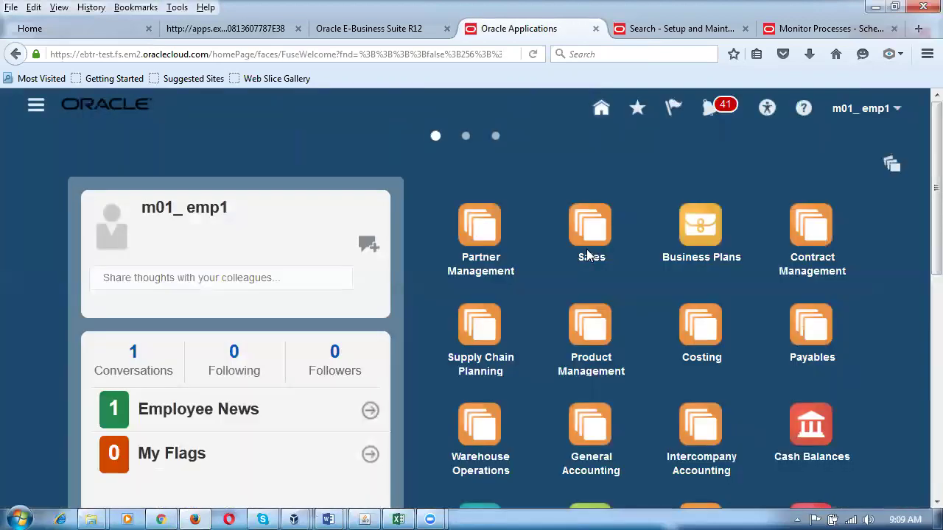
- Open Receipts under Warehouse Operations and begin entering the inventory organization
scroll(588, 254, down, 5)
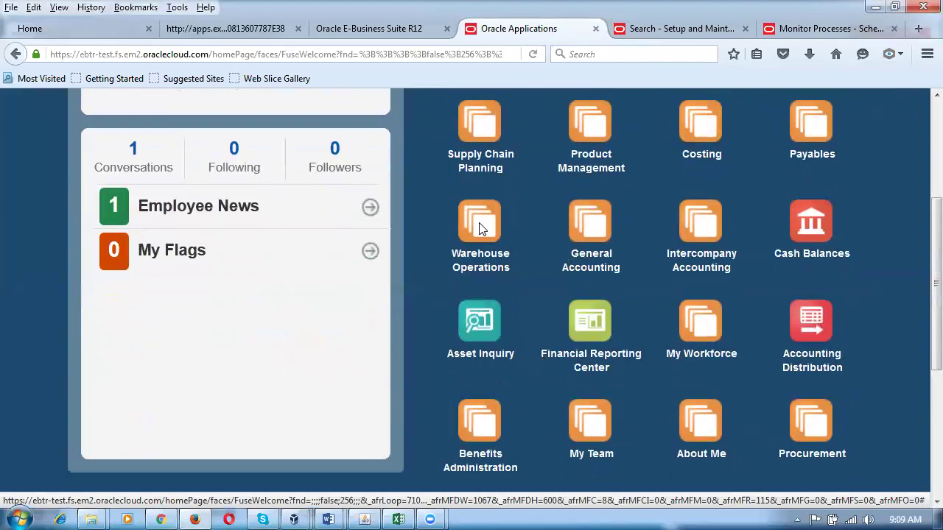
click(480, 227)
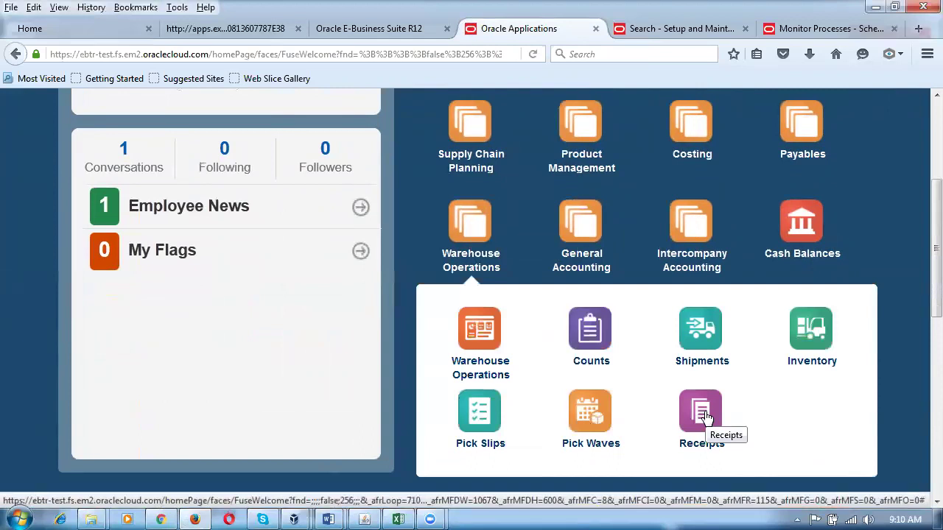
click(709, 420)
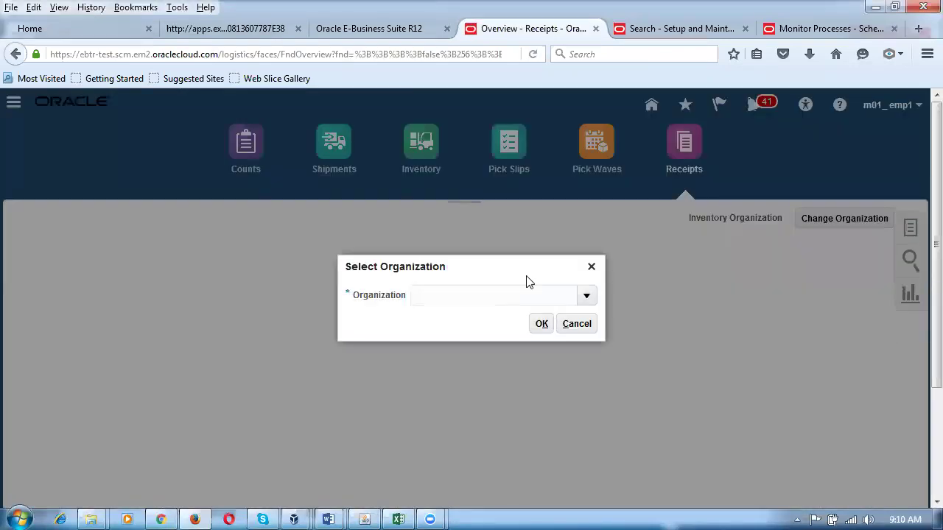
click(461, 293)
- Confirm organization M011 and open the Receive Expected Shipments task
click(543, 328)
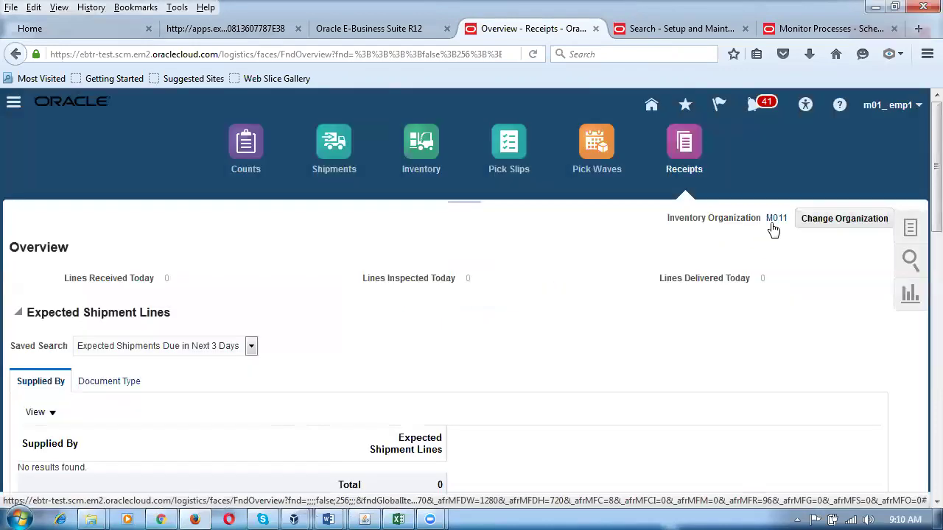
click(910, 229)
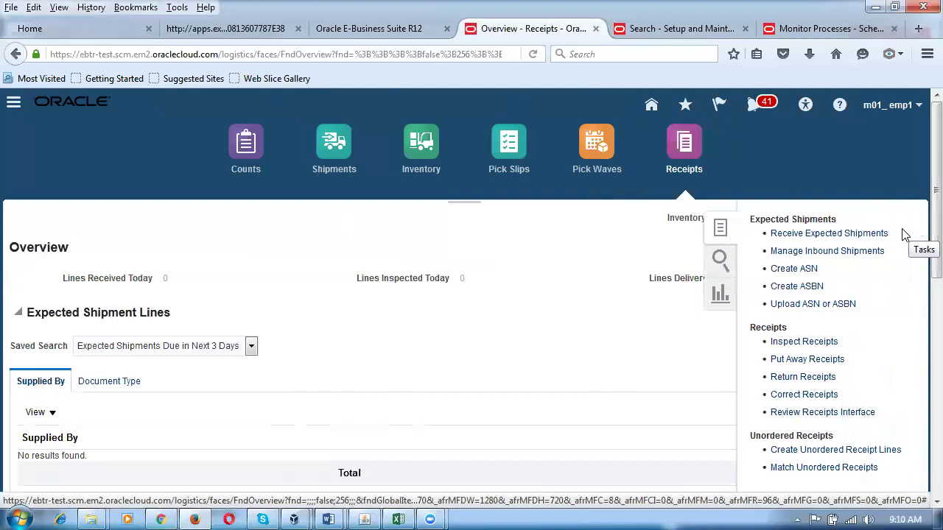
click(798, 237)
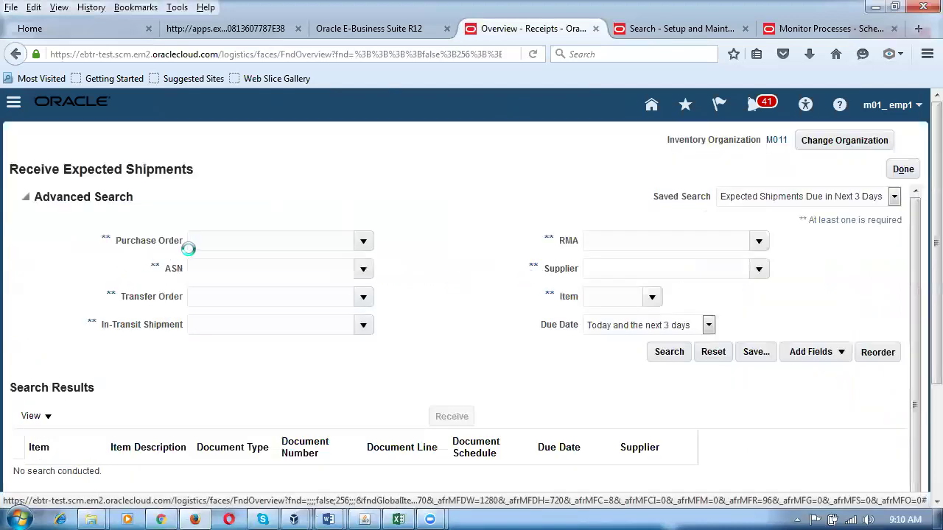
- Search expected shipments for PO 2019 without a due date filter and select the test_item123 line
text(2019)
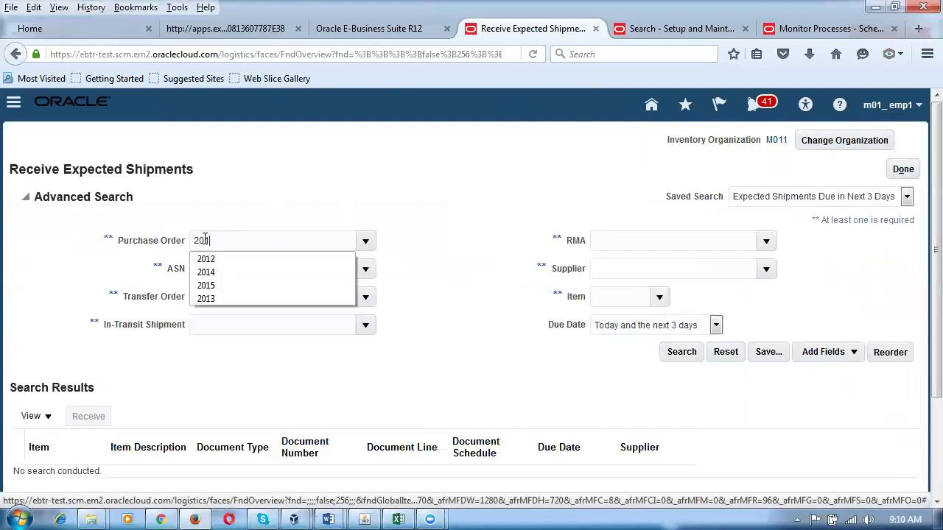
key(Tab)
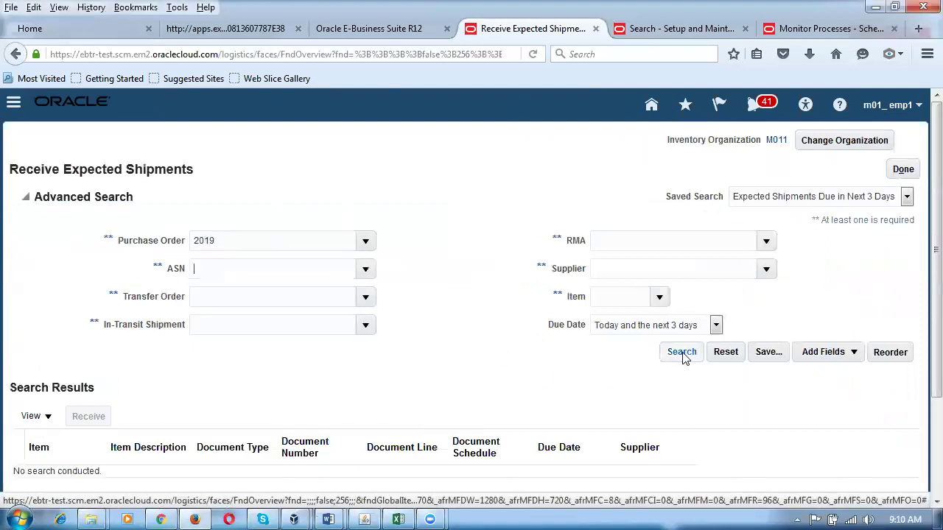
click(682, 353)
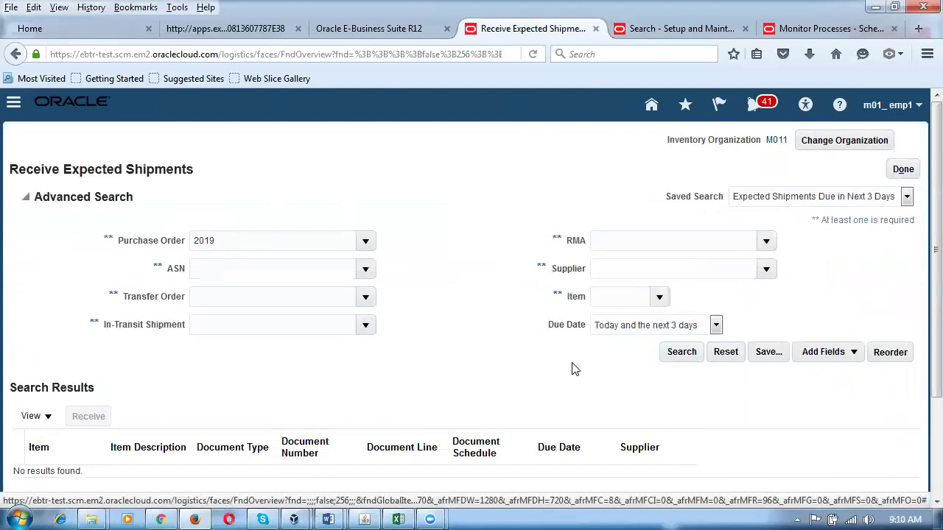
click(636, 328)
click(629, 344)
click(679, 352)
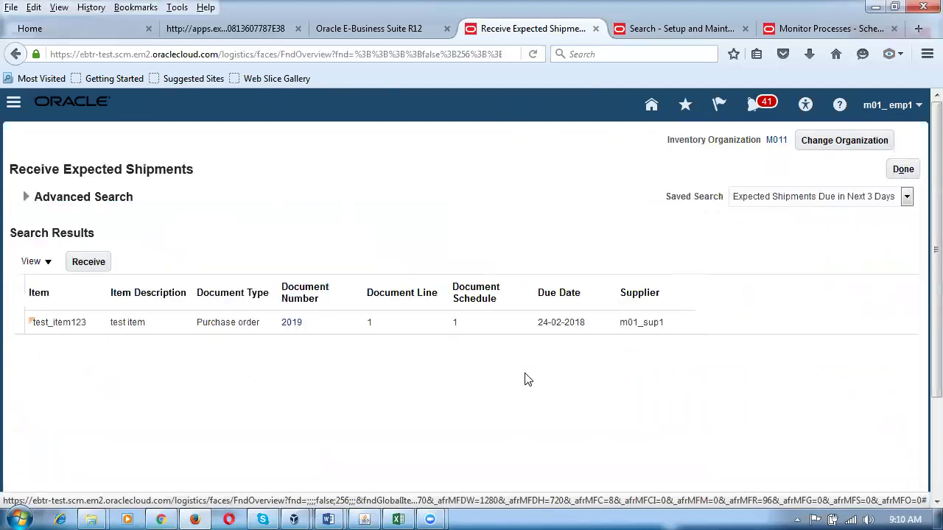
click(29, 324)
click(90, 269)
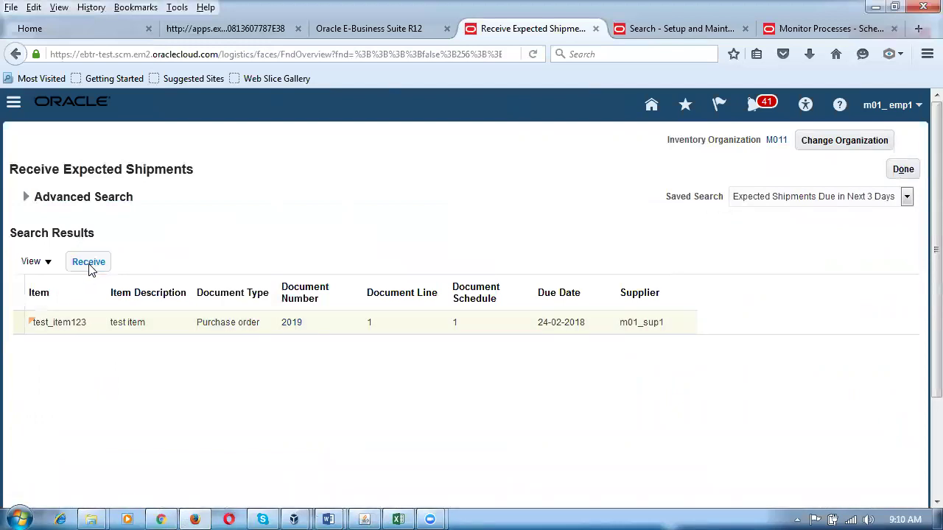
- Enter a received quantity of 10 for the line and create the receipt
click(271, 263)
text(10)
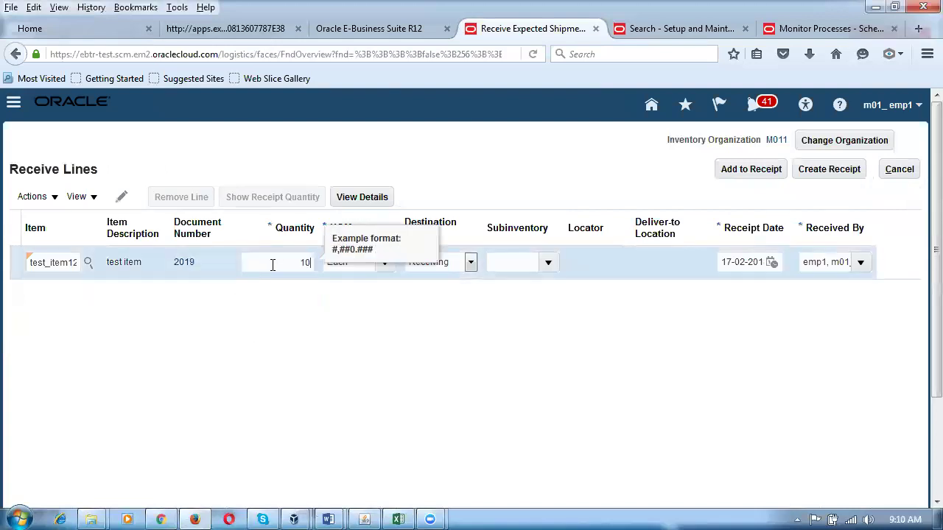
key(Tab)
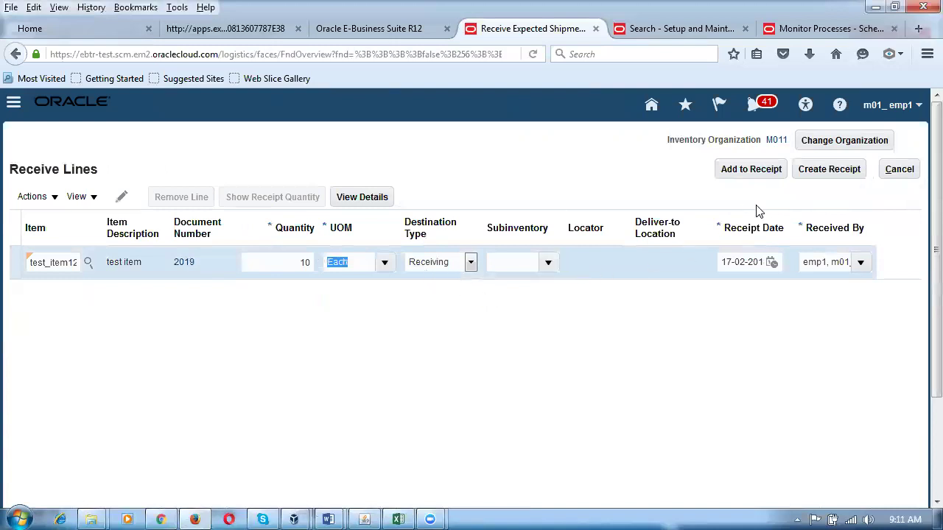
click(829, 170)
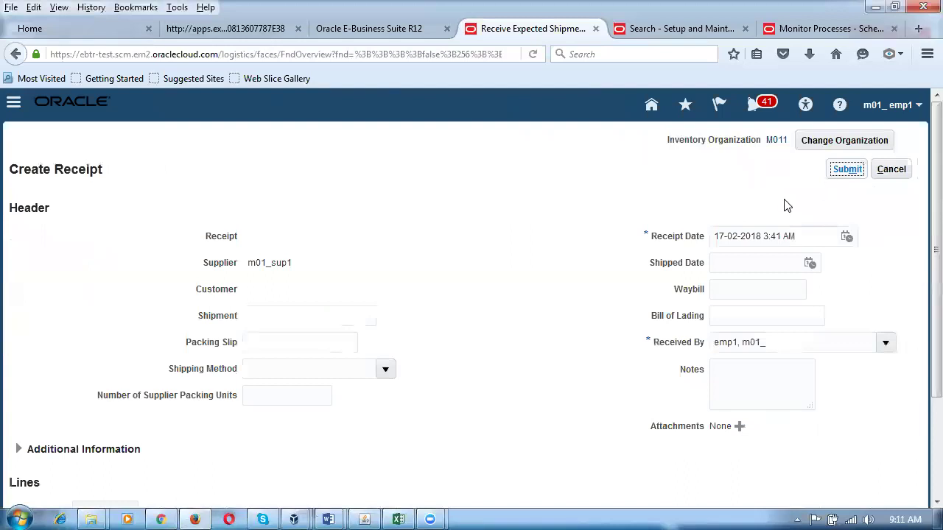
- Set the Additional Information expiry date to 20-02-2018 and submit the receipt
click(851, 176)
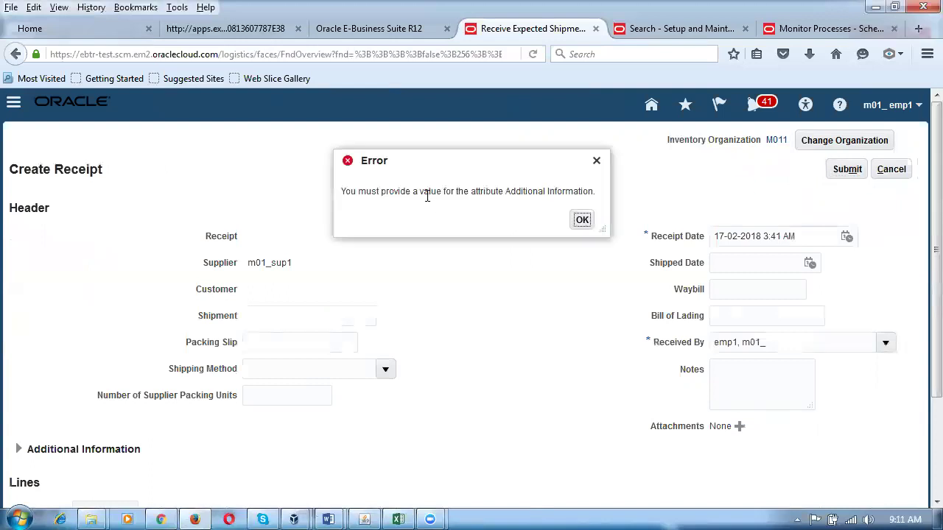
click(584, 220)
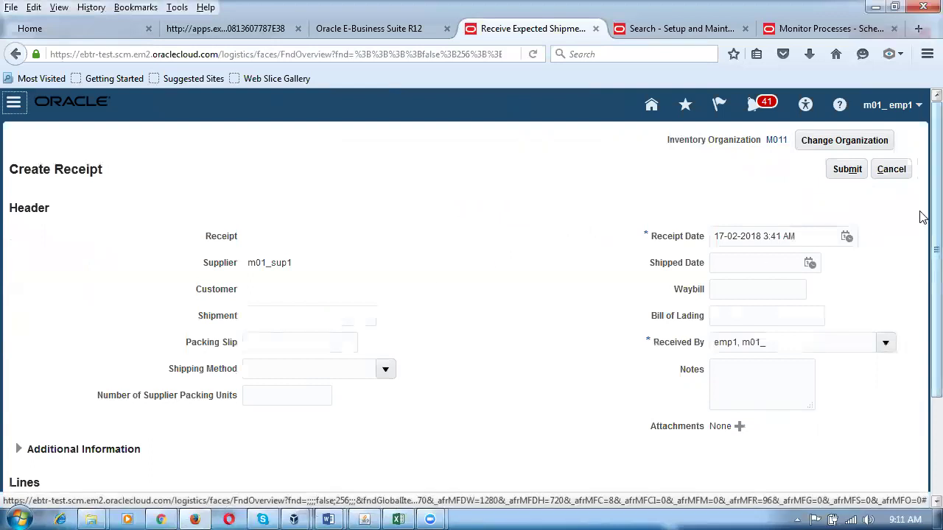
scroll(922, 217, down, 3)
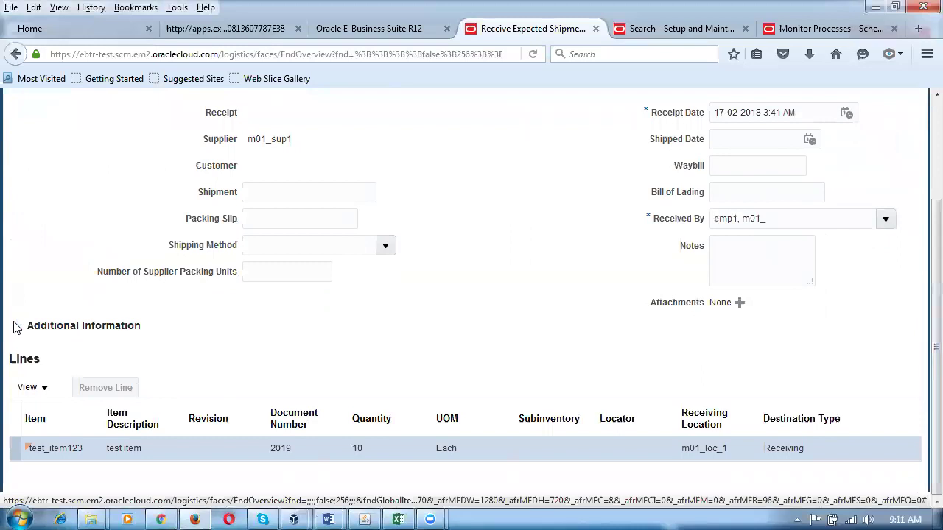
click(18, 329)
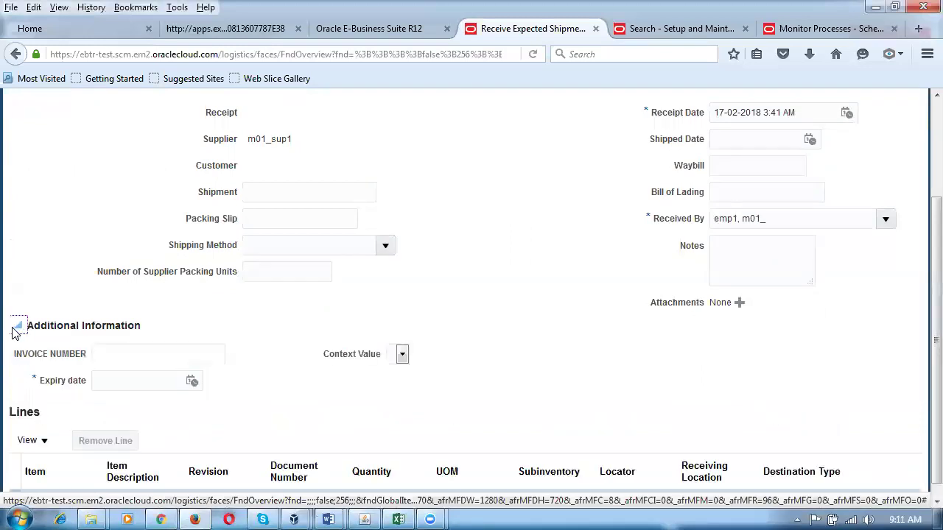
click(141, 380)
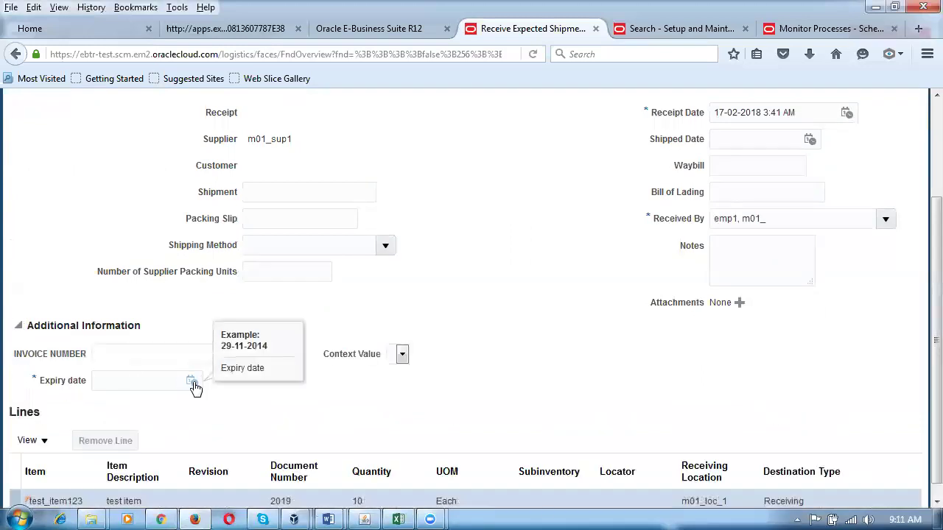
click(191, 382)
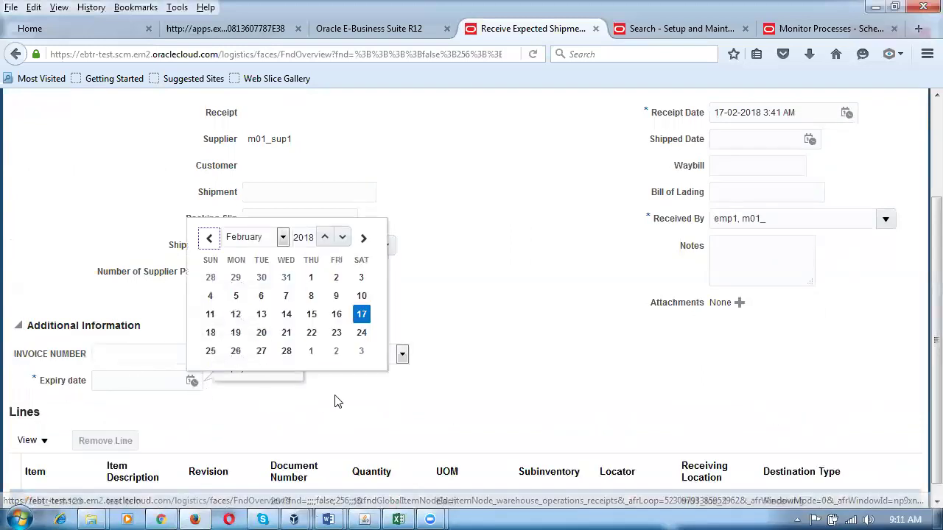
click(261, 332)
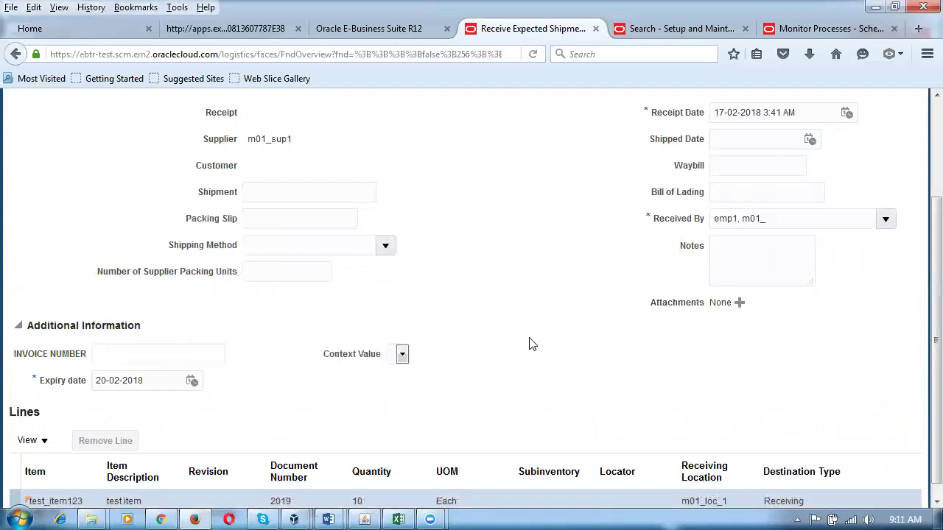
scroll(529, 343, up, 3)
click(842, 170)
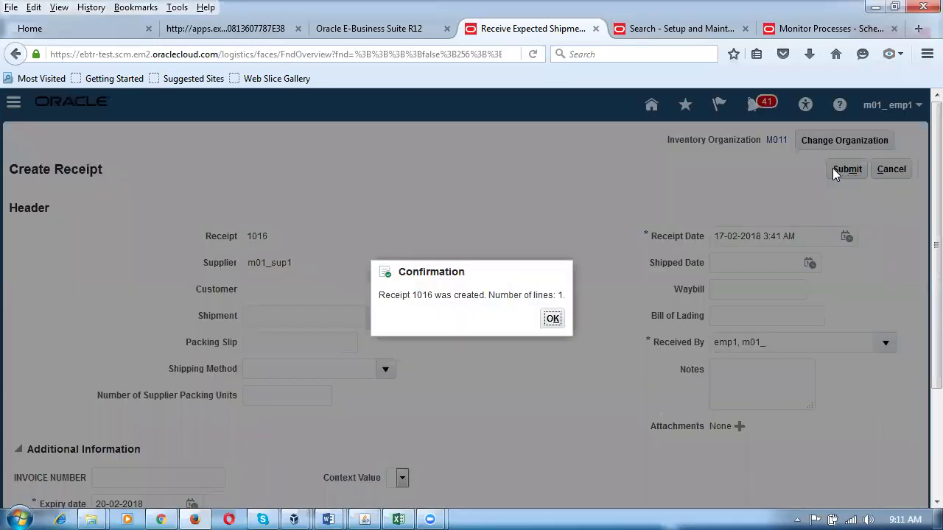
- Note receipt number 1016 in the confirmation and return to the Receipts overview
drag(408, 294, 441, 292)
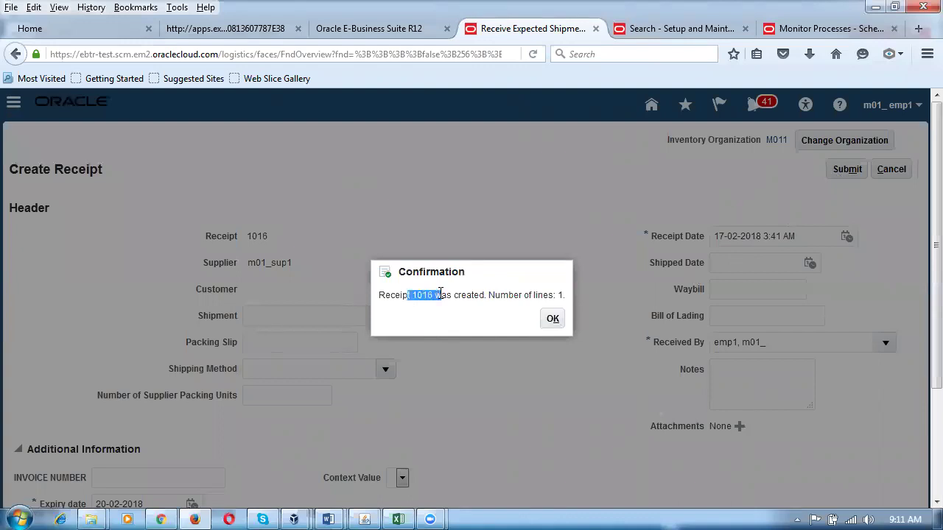
click(552, 321)
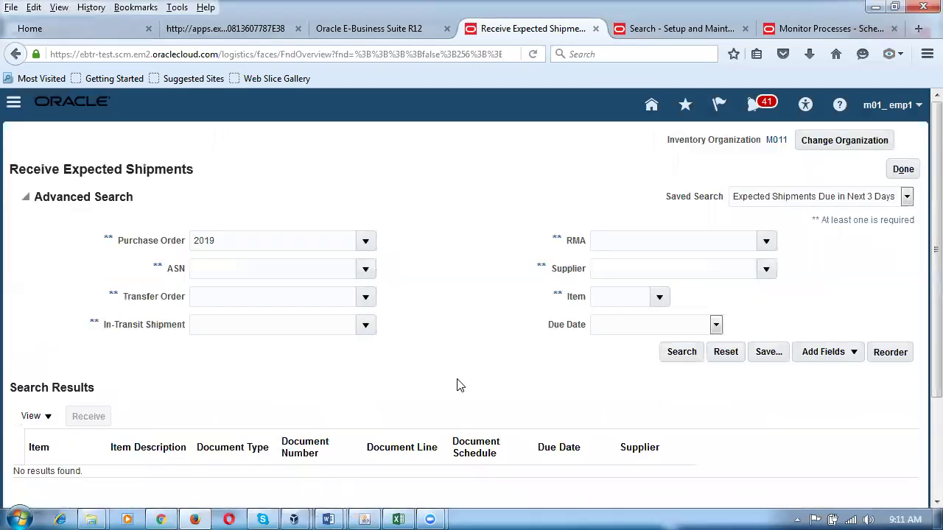
click(893, 175)
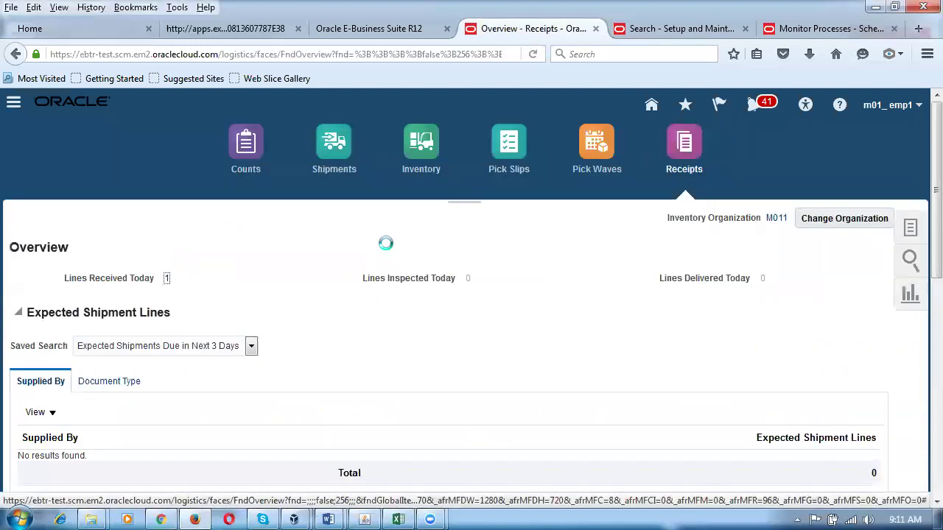
- Open Put Away Receipts and search for receipt 1016
scroll(919, 258, down, 2)
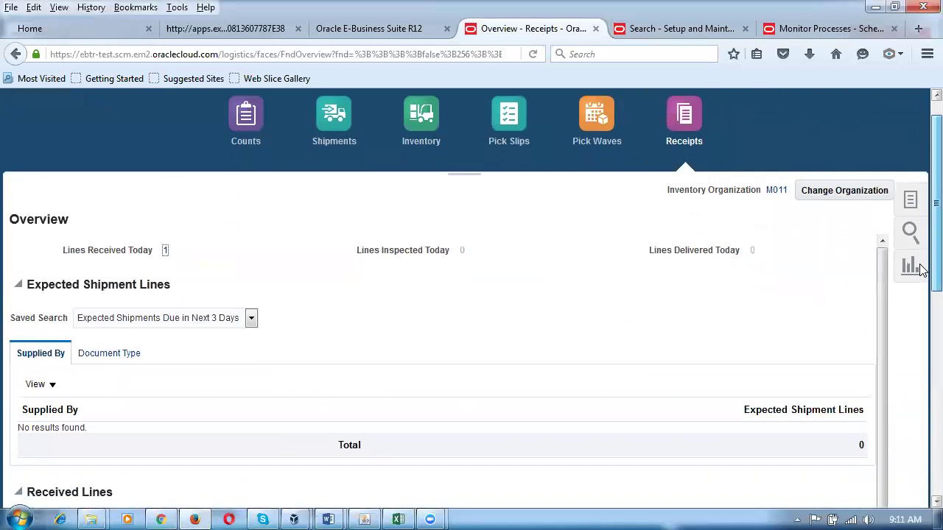
click(906, 140)
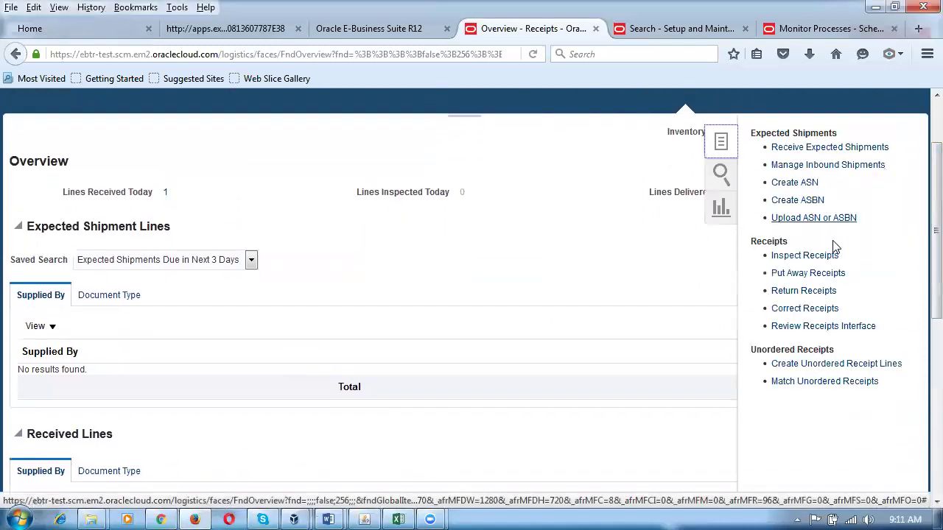
click(815, 274)
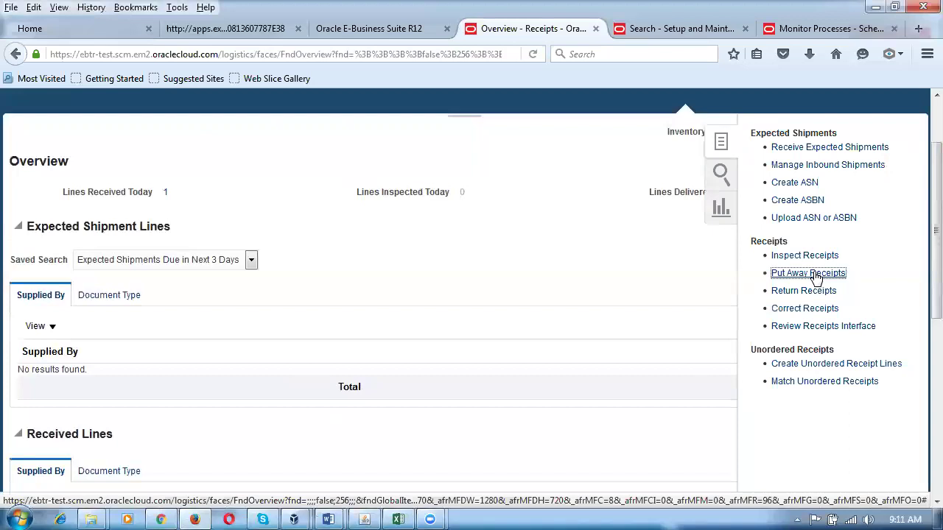
click(238, 151)
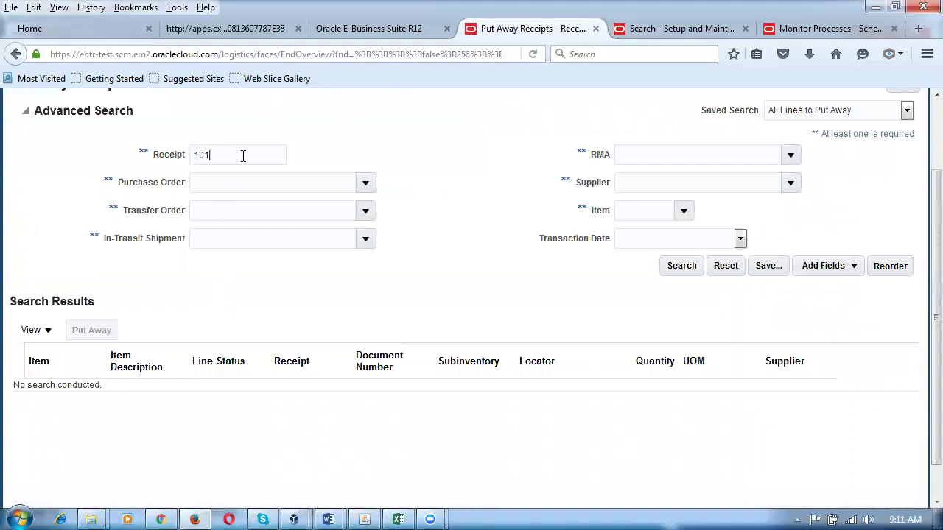
click(681, 267)
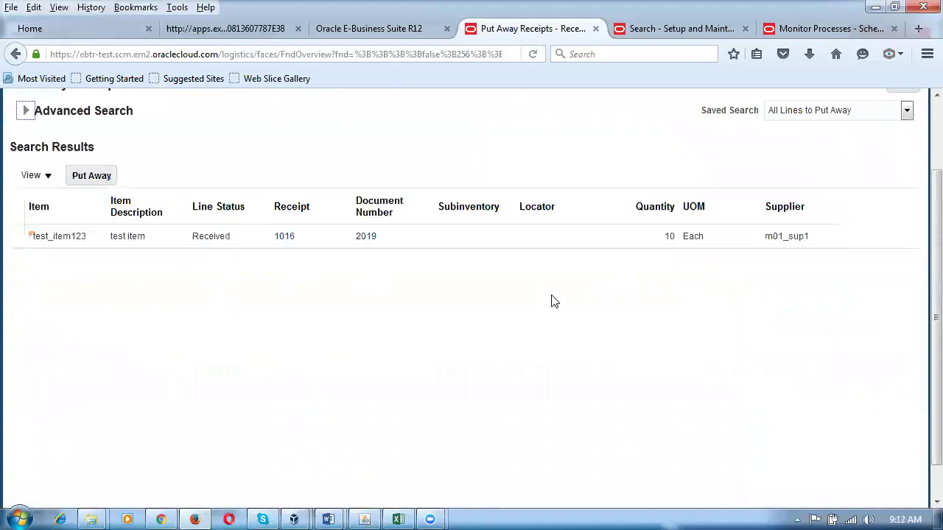
- Put away the 10 Each test_item123 line into subinventory m01_sub_1 and submit it
click(90, 176)
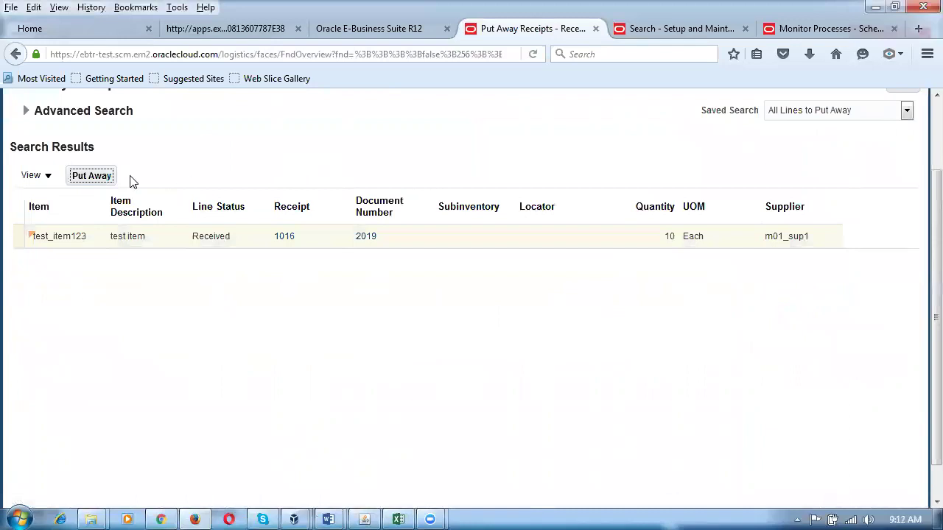
click(79, 176)
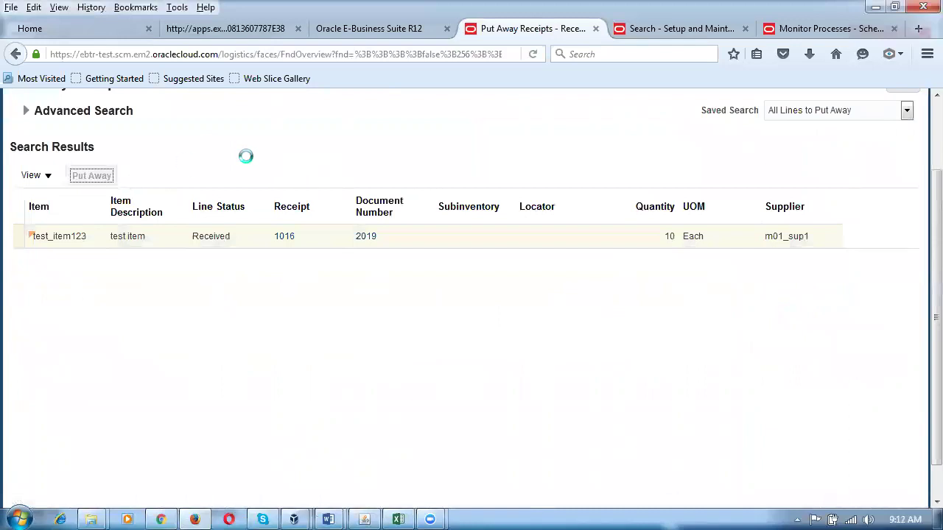
click(27, 197)
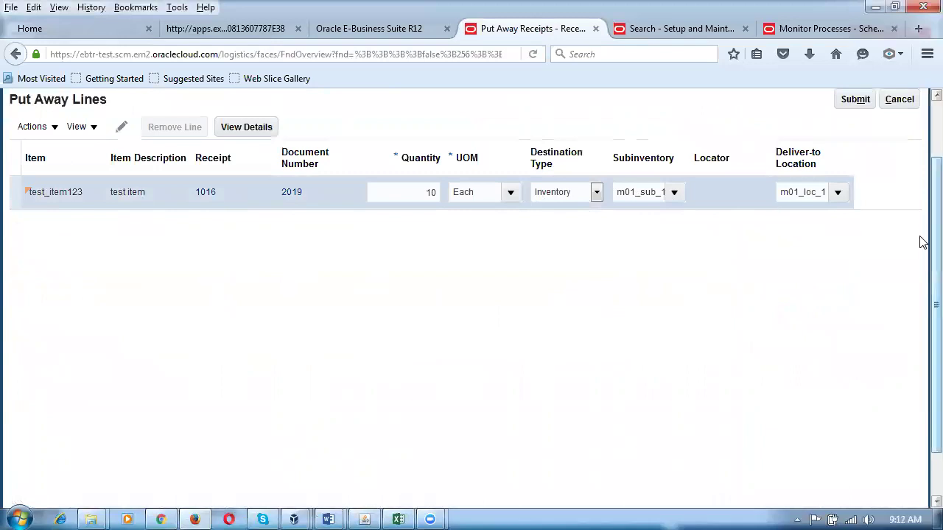
scroll(922, 241, up, 2)
click(858, 145)
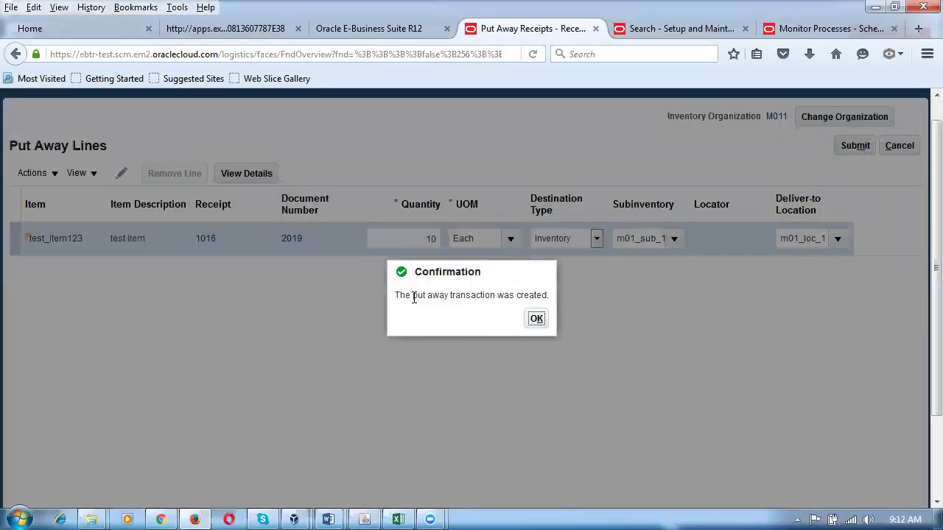
drag(413, 294, 537, 295)
click(536, 318)
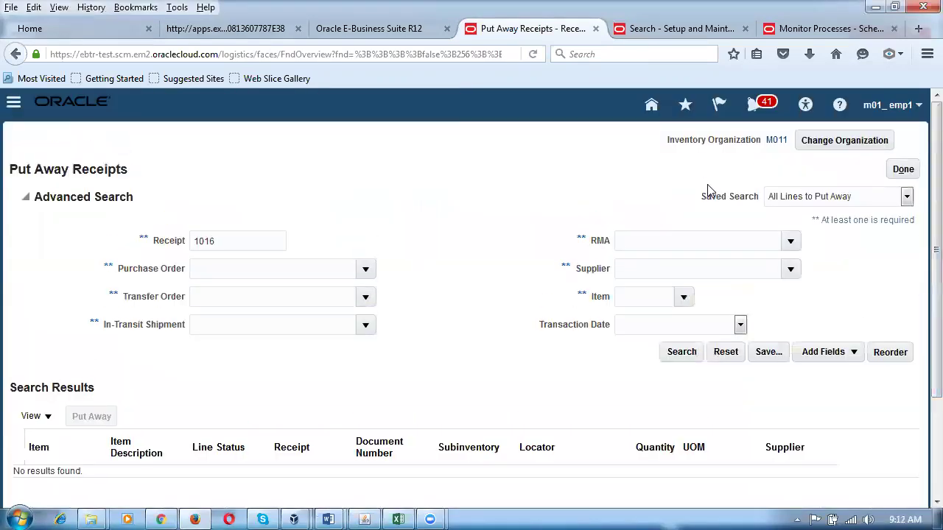
- Navigate from Home to Warehouse Operations > Inventory
click(651, 106)
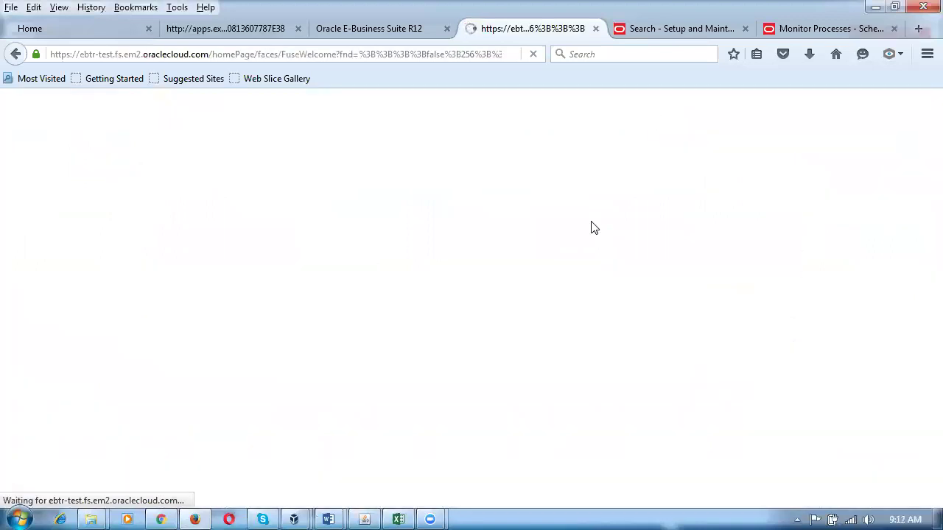
scroll(587, 343, down, 3)
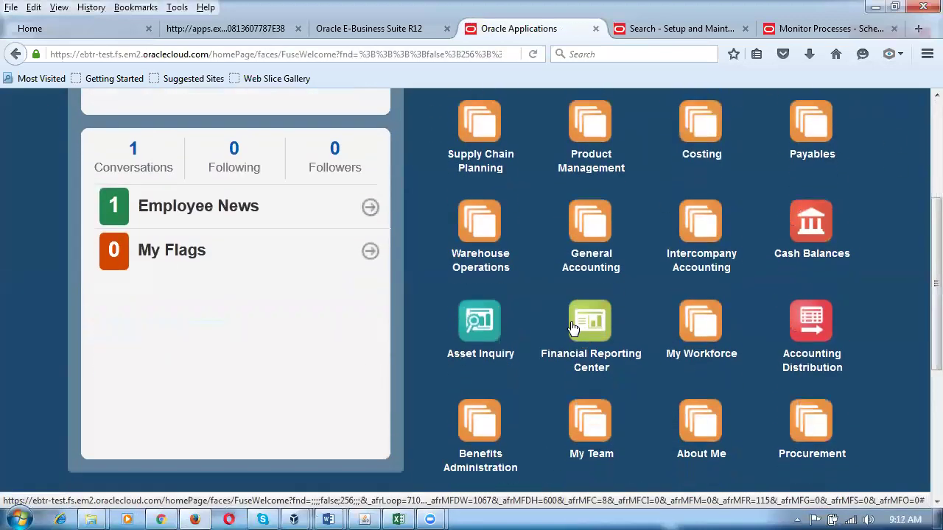
click(493, 228)
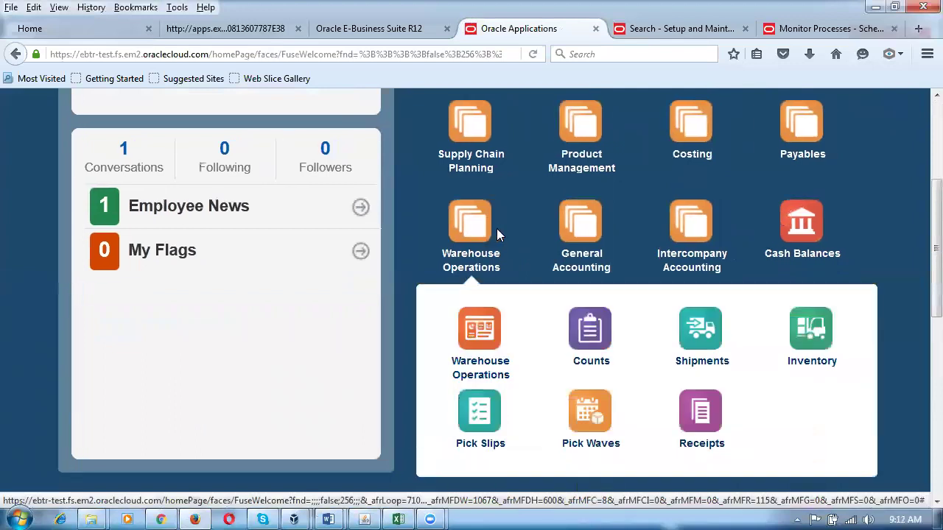
click(817, 335)
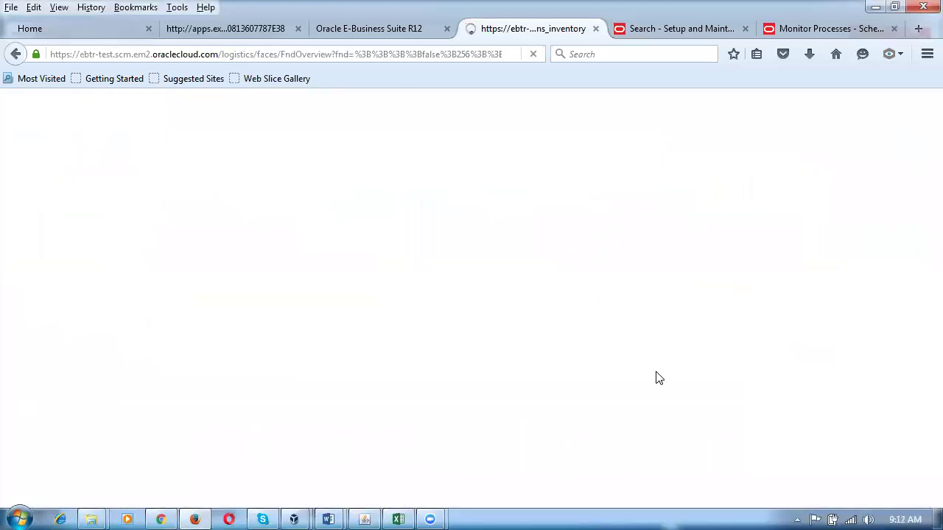
- Close the AutoCreate to Purchase Orders, AutoCreate Documents and Find Requisition Lines windows
click(365, 515)
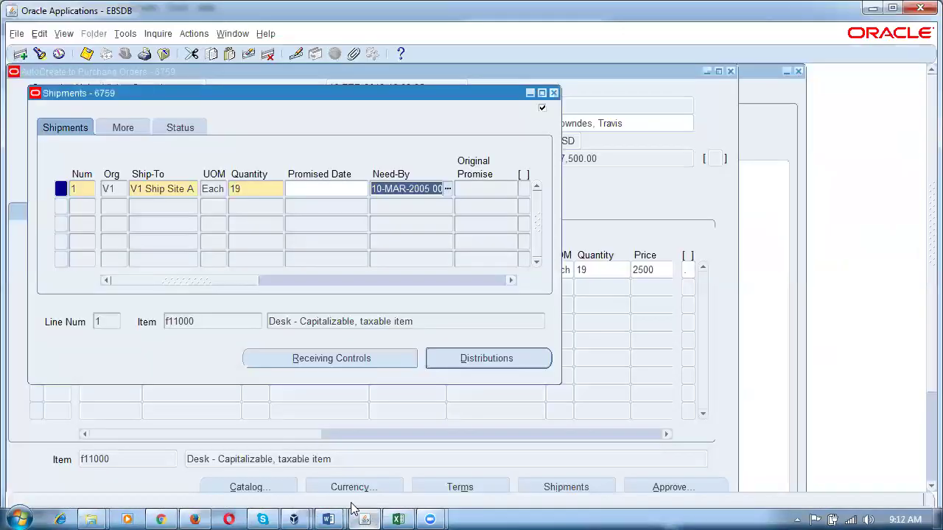
click(599, 102)
click(730, 72)
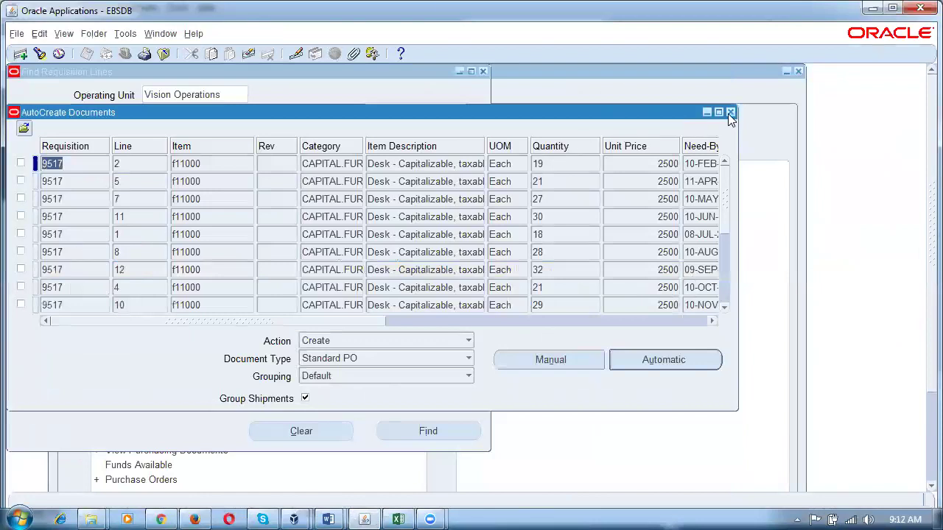
click(730, 113)
click(483, 70)
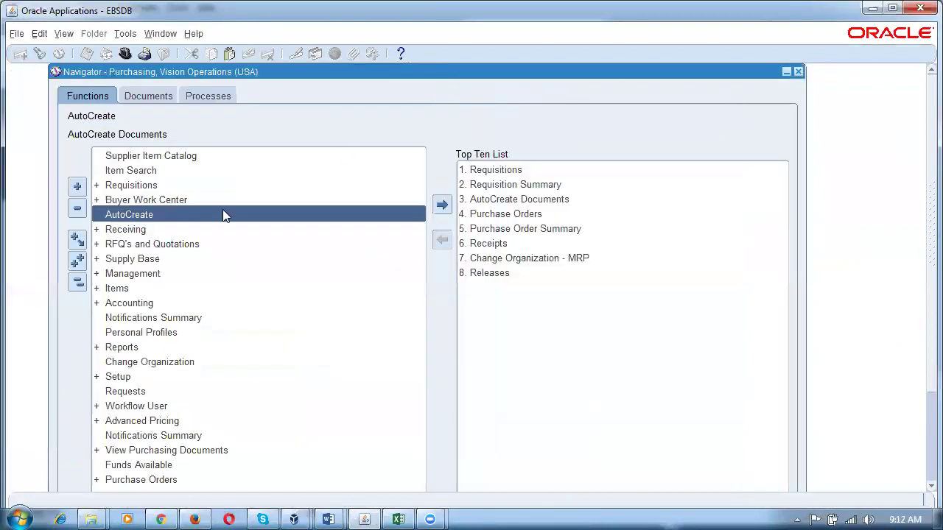
- Expand Receiving in the Navigator and select the Receipts and Receiving Transactions functions
double_click(122, 231)
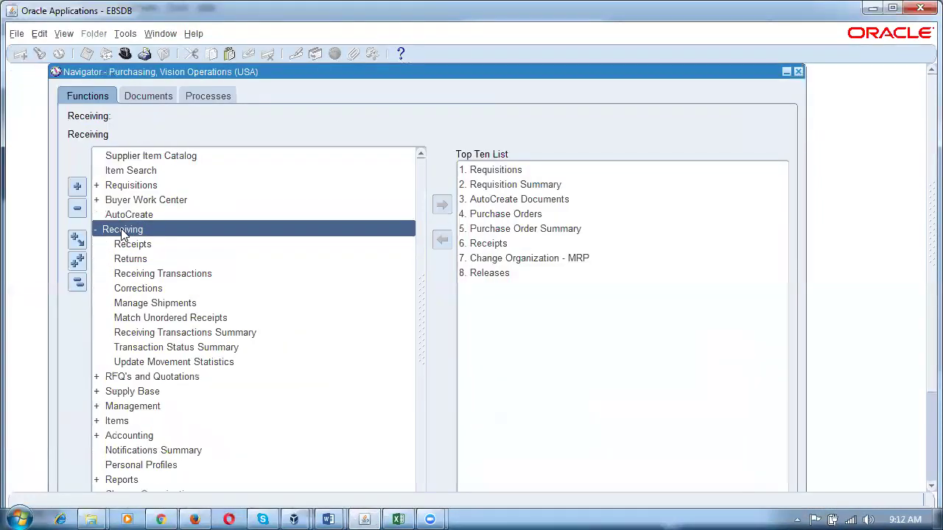
click(161, 275)
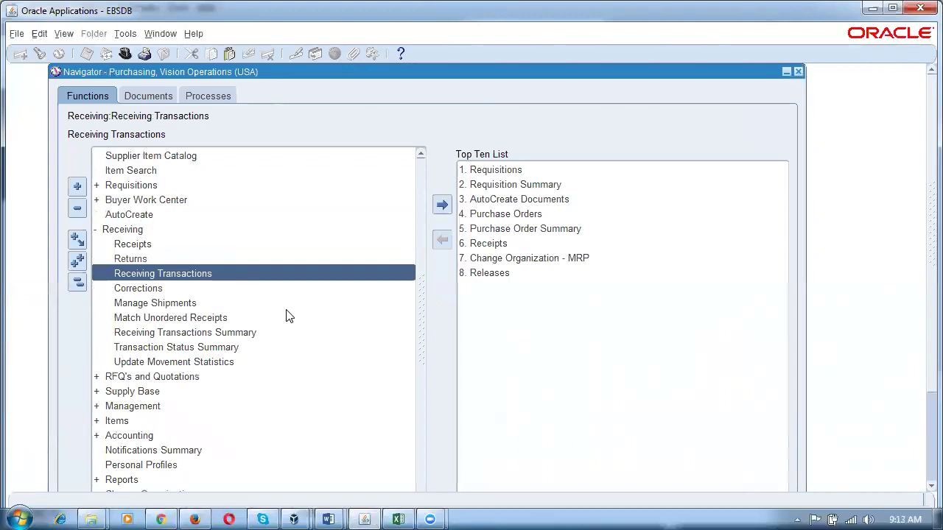
click(126, 246)
click(193, 276)
key(alt+Tab)
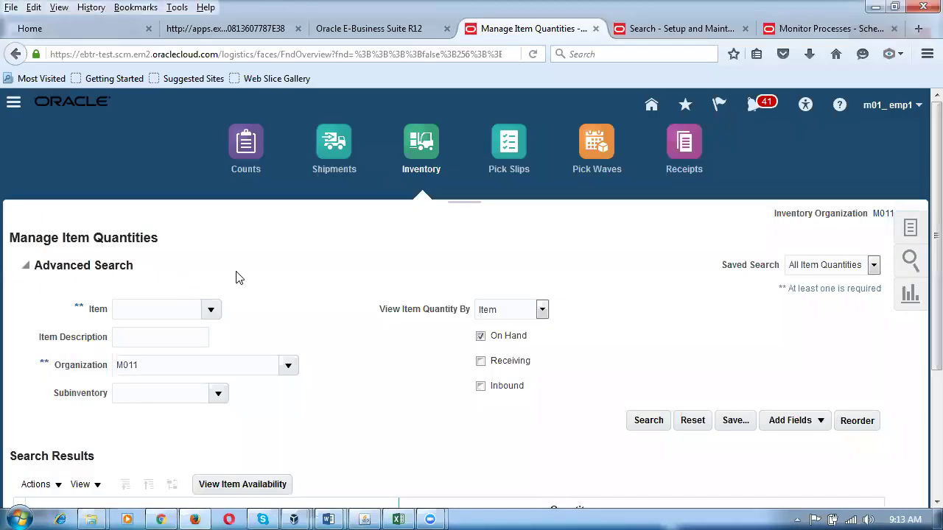
- Search on-hand quantities for test_item123, including Receiving and Inbound quantities
click(159, 313)
text(test)
text(est)
text(_item123)
key(Tab)
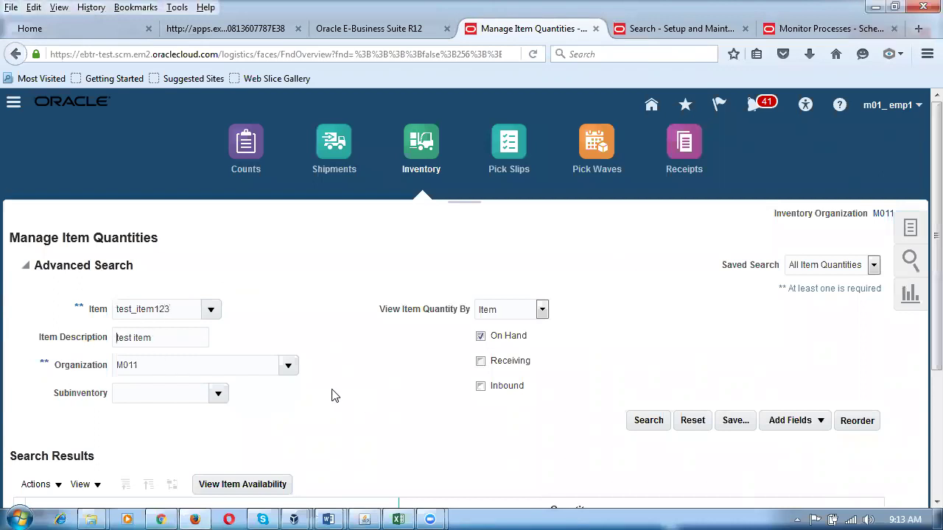
click(481, 362)
click(481, 385)
- Expand test_item123 to confirm 10 Each in subinventory m01_sub_1, then go Home
scroll(662, 361, down, 3)
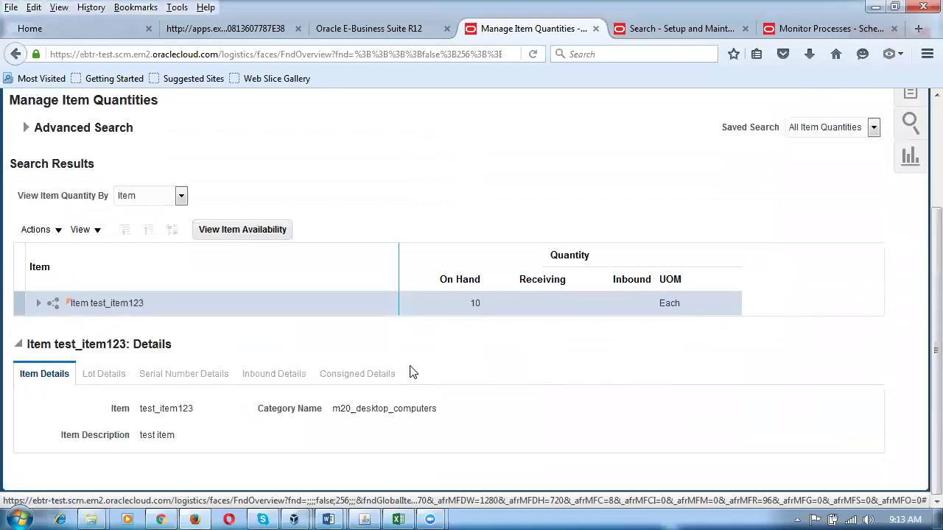
click(37, 308)
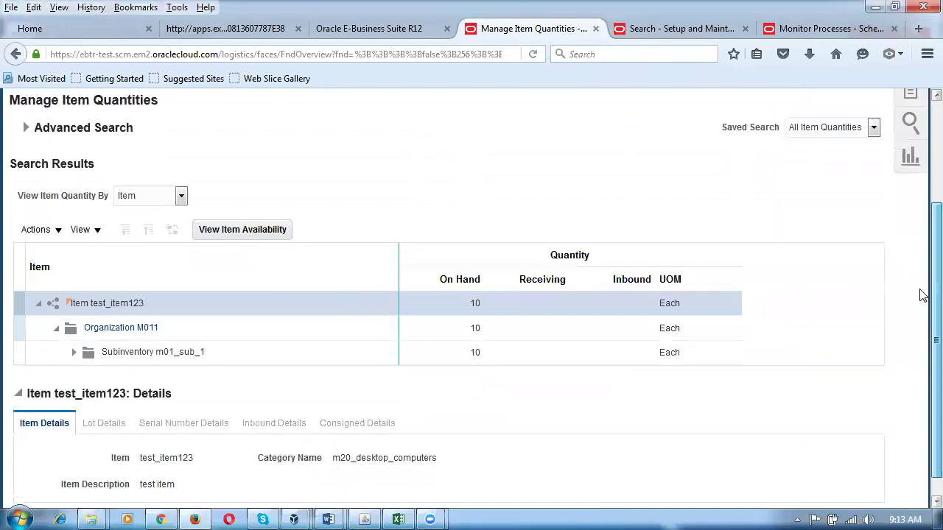
scroll(921, 237, up, 2)
scroll(920, 237, up, 2)
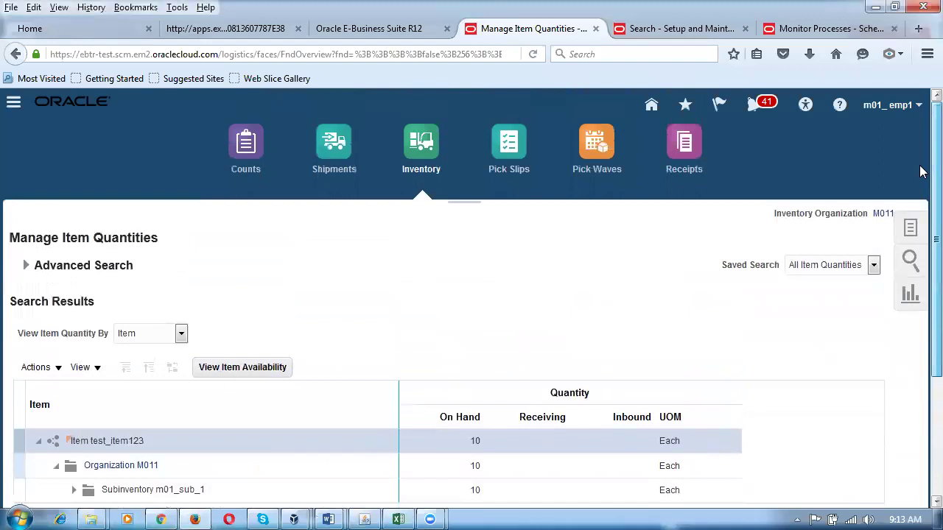
click(651, 105)
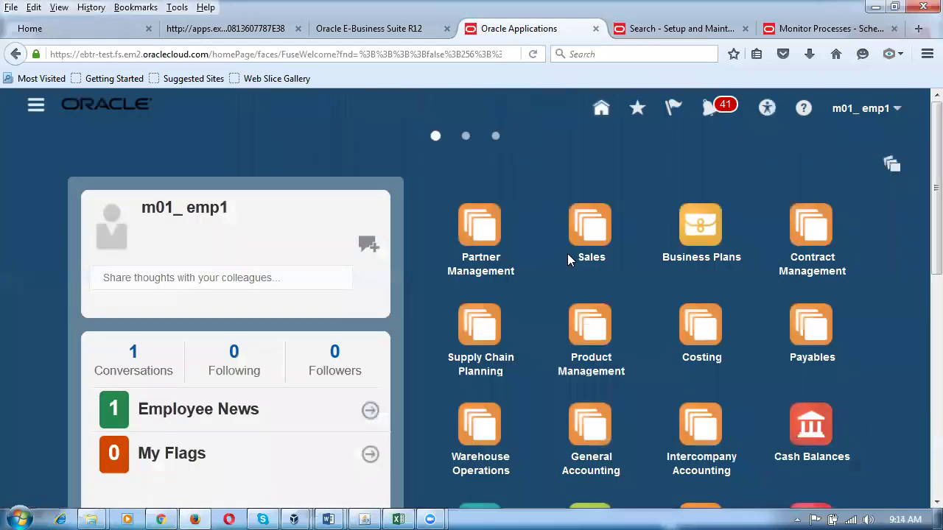
- Go to Payables > Invoices and start a new invoice
click(810, 330)
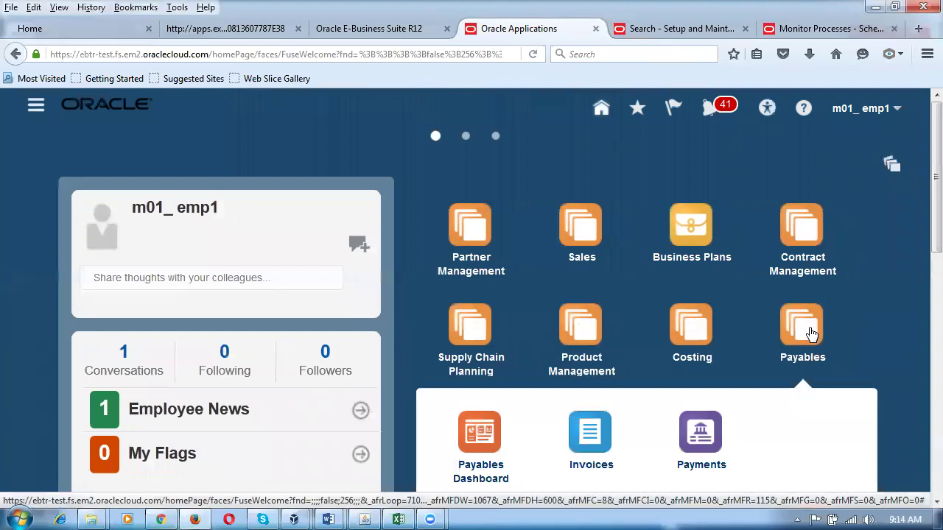
click(593, 338)
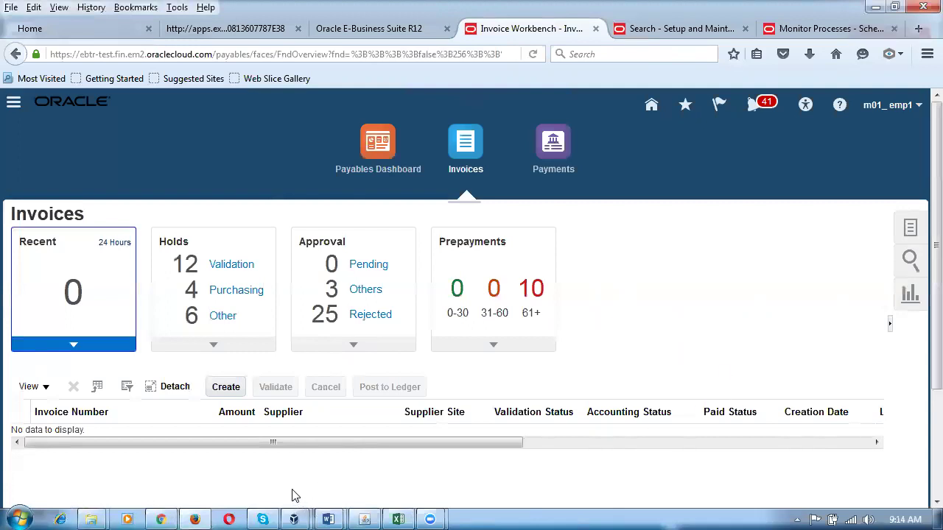
click(233, 389)
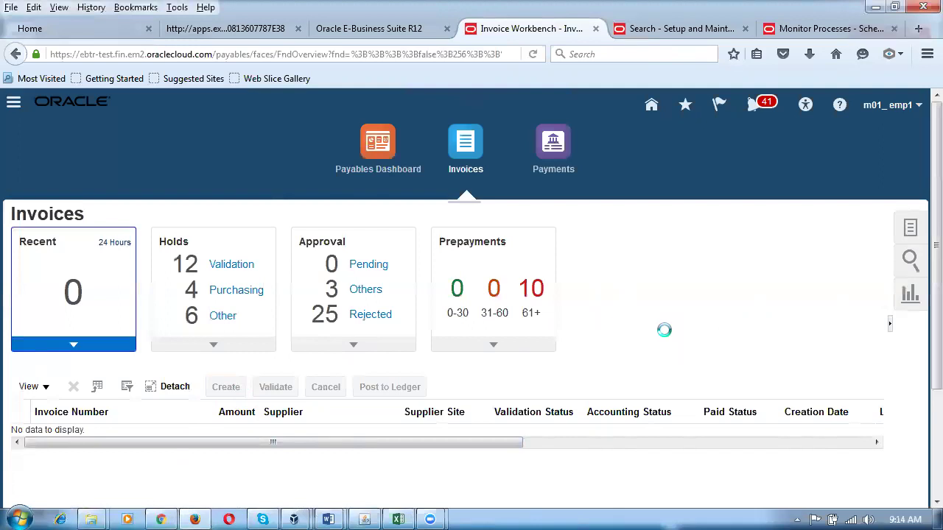
- Set the identifying purchase order to 2019 for supplier m01_sup1
click(196, 222)
text(2019)
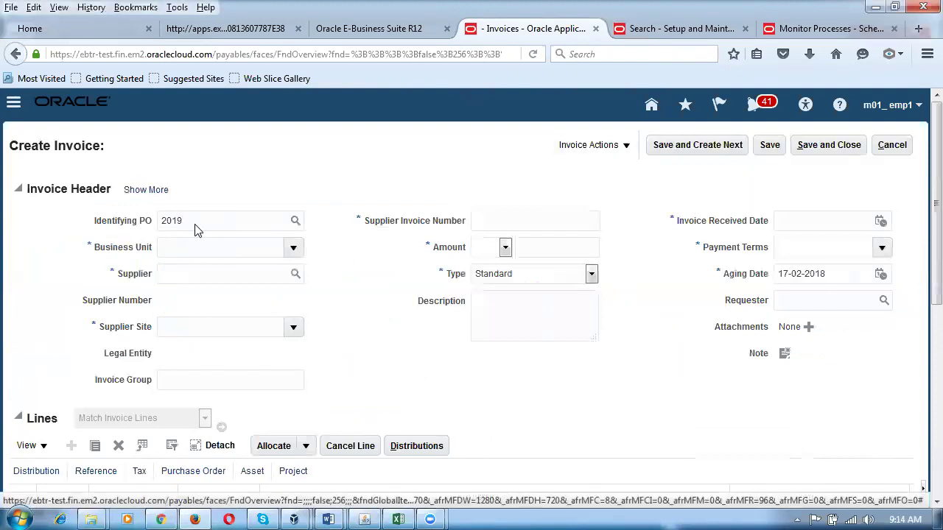
key(Tab)
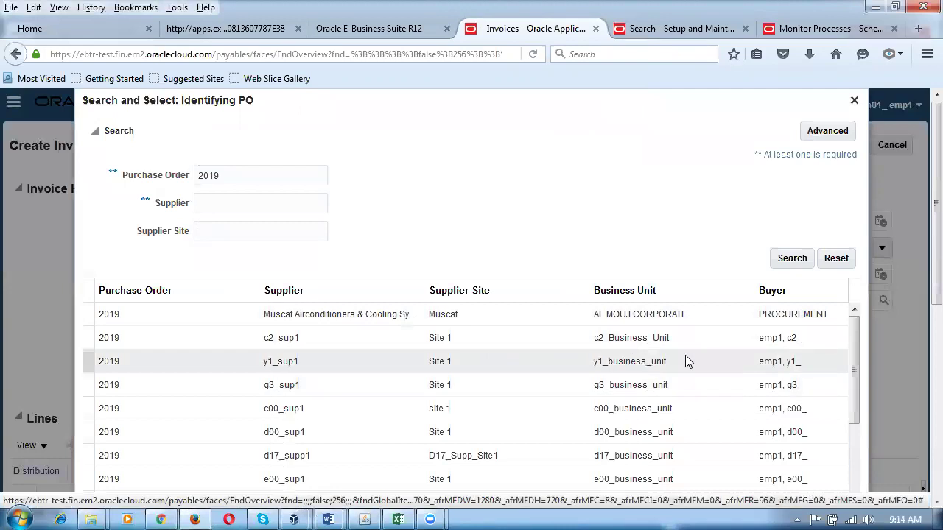
drag(852, 374, 895, 491)
scroll(919, 366, down, 3)
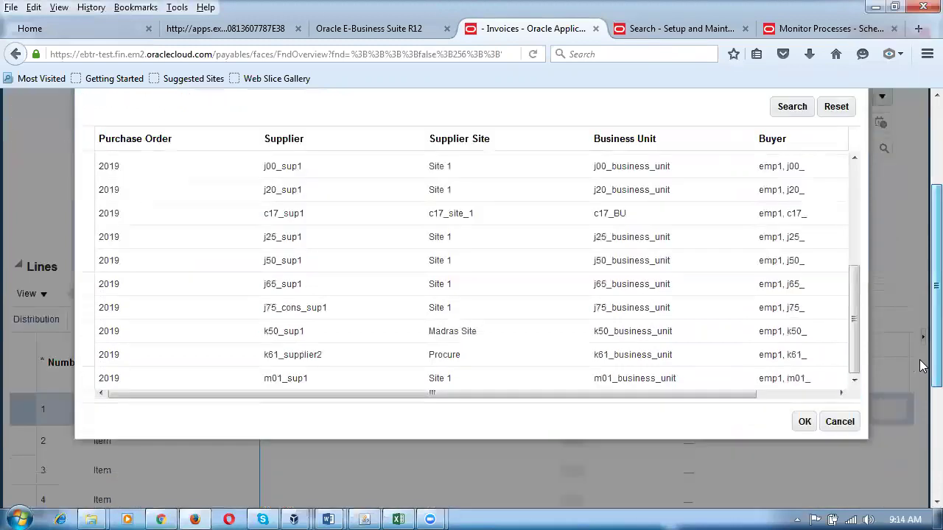
click(595, 380)
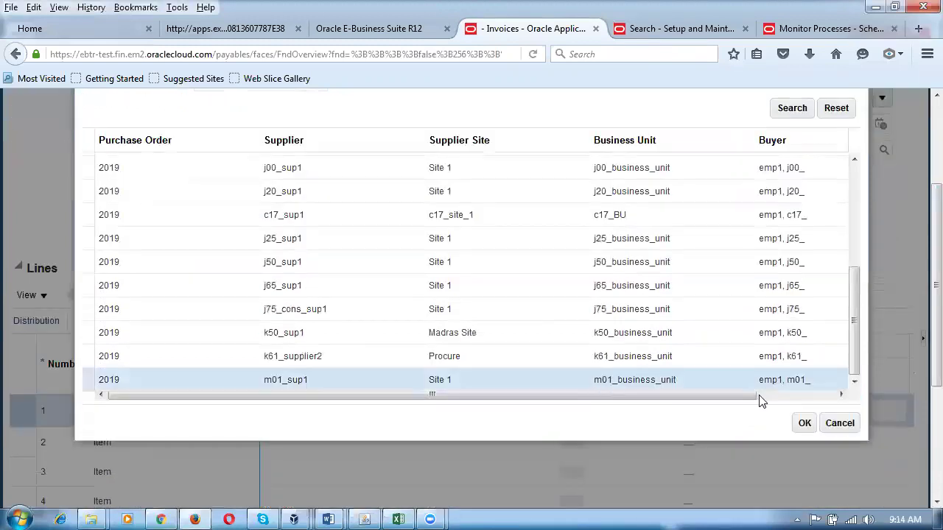
click(806, 424)
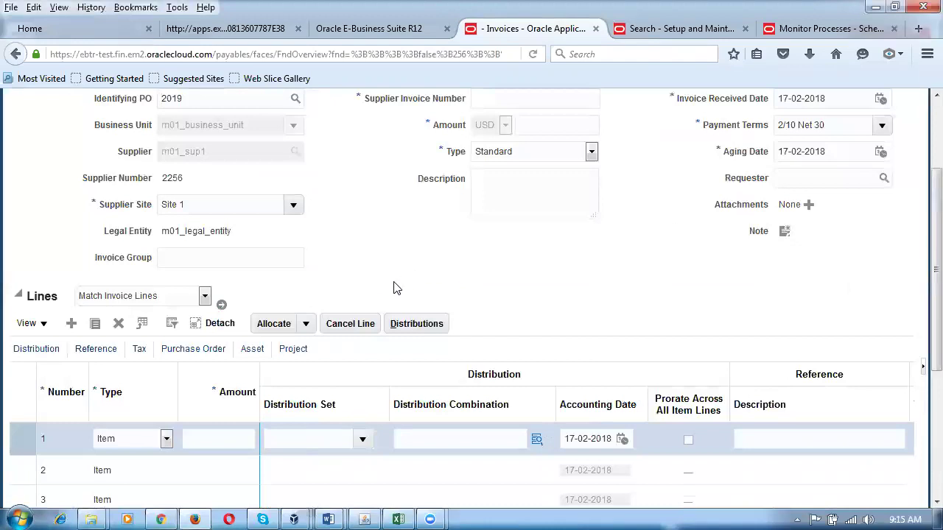
- Enter supplier invoice number 2005 and an invoice amount of 30.00
scroll(390, 293, up, 2)
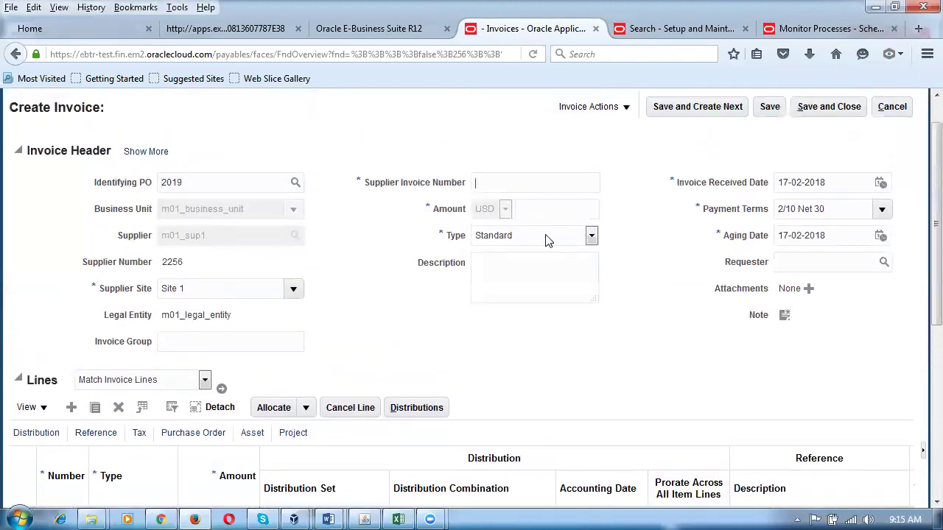
text(2005)
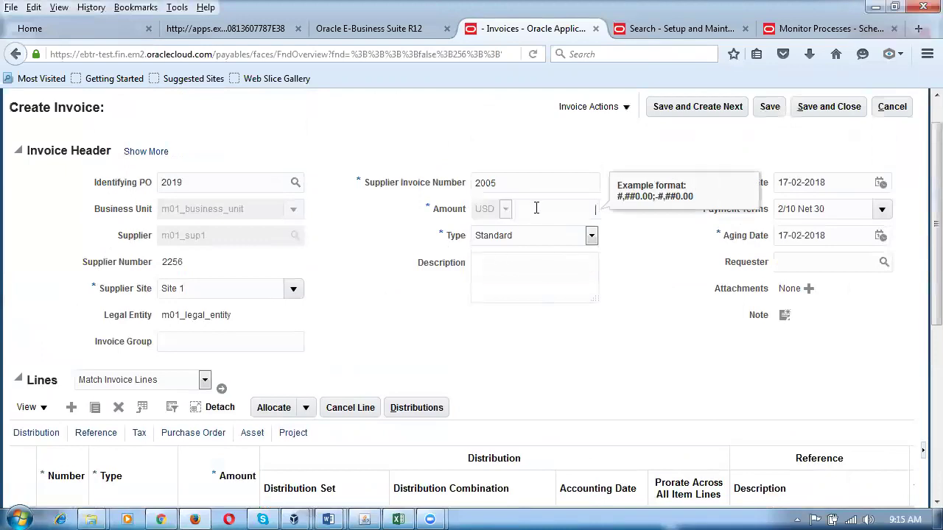
click(554, 343)
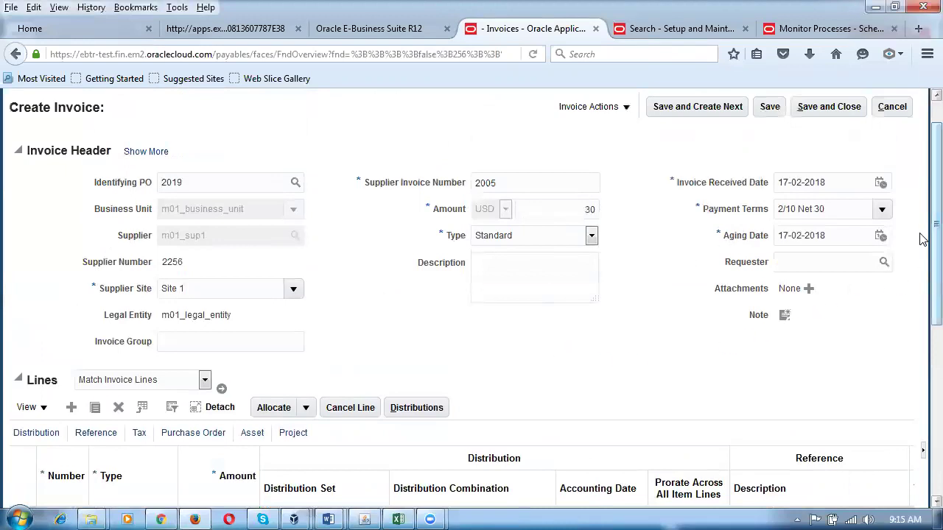
scroll(921, 279, down, 2)
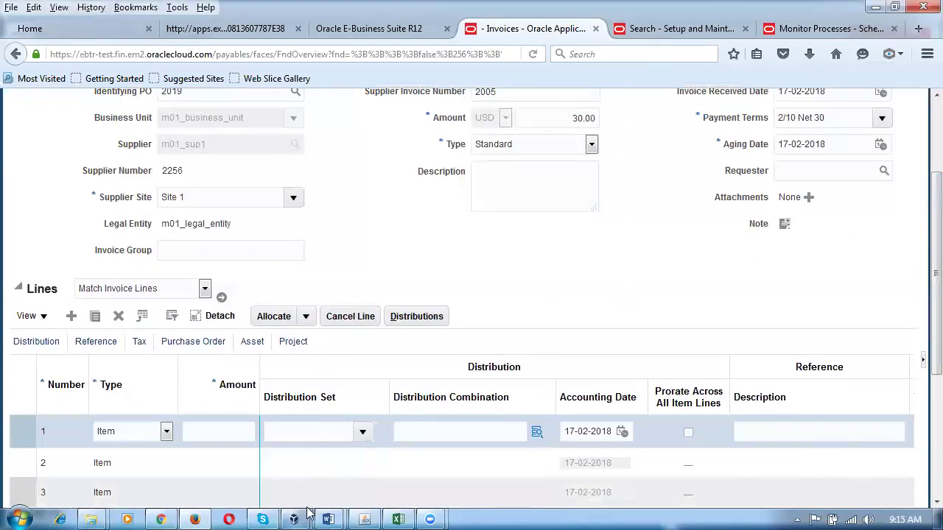
click(364, 519)
- Switch the E-Business Suite responsibility to Payables, Vision Operations (USA)
click(287, 362)
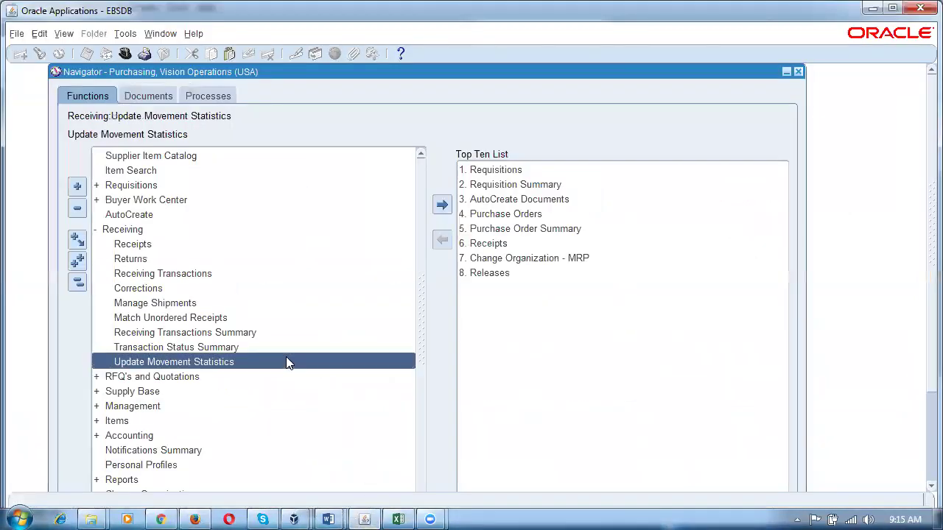
key(alt+f)
text(w)
text(pay)
key(Return)
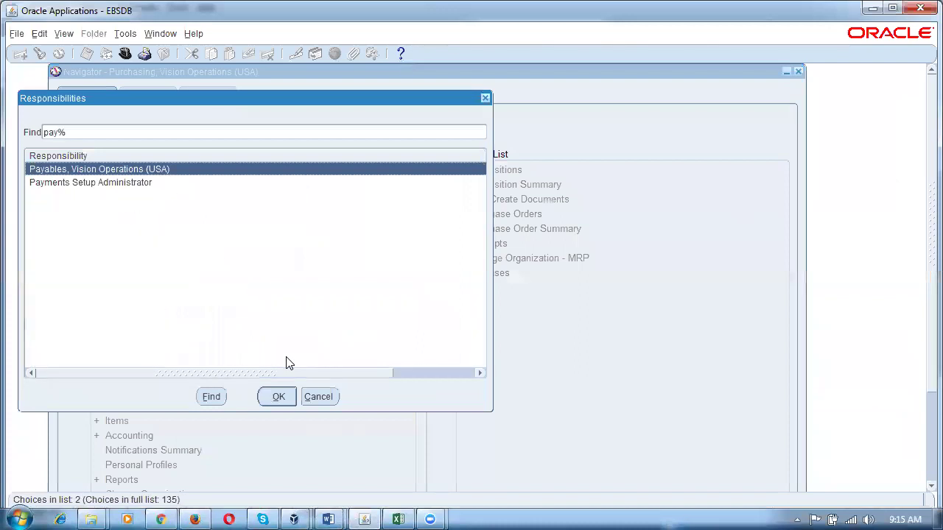
key(Return)
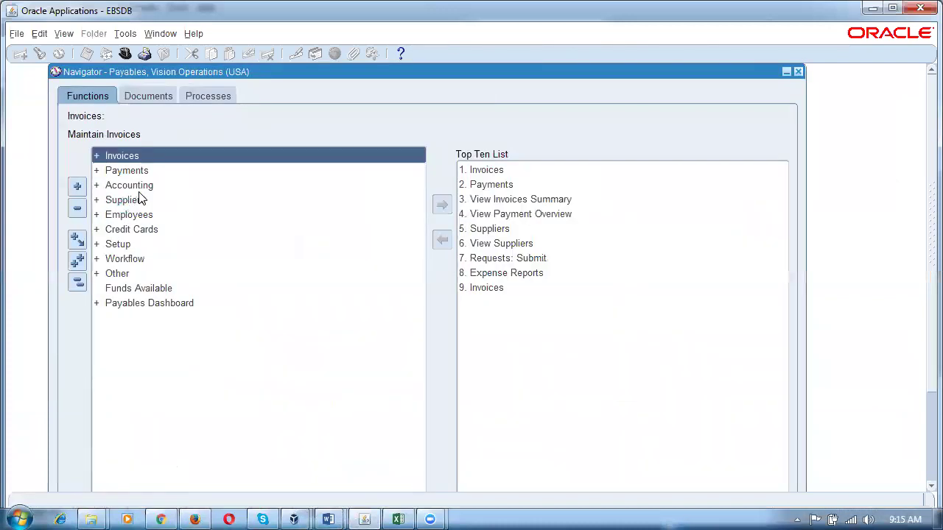
- Open Invoices > Entry > Invoices and set Match Action to Purchase Order
double_click(147, 156)
double_click(150, 174)
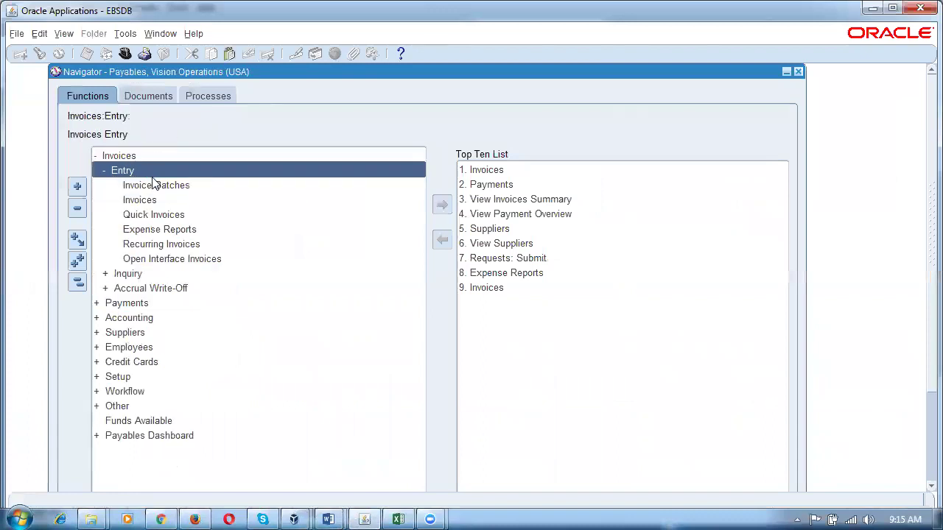
double_click(147, 200)
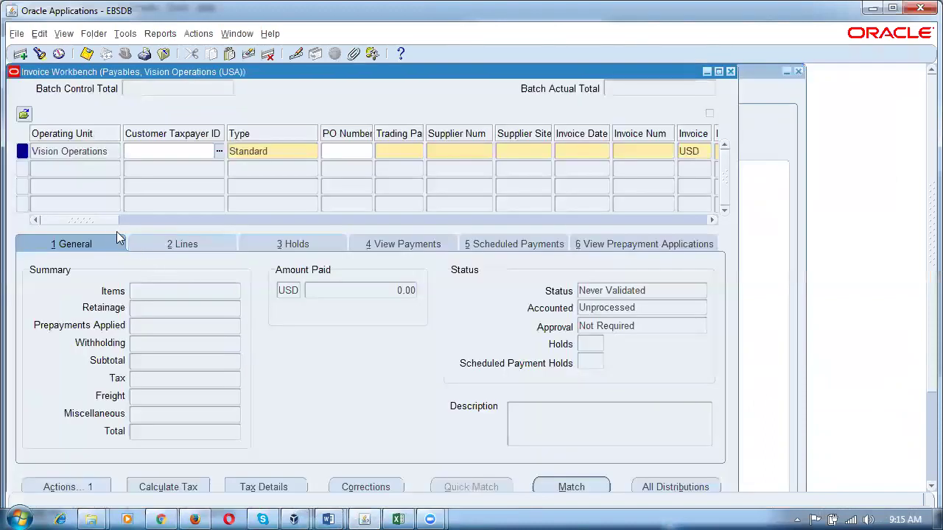
drag(103, 220, 281, 219)
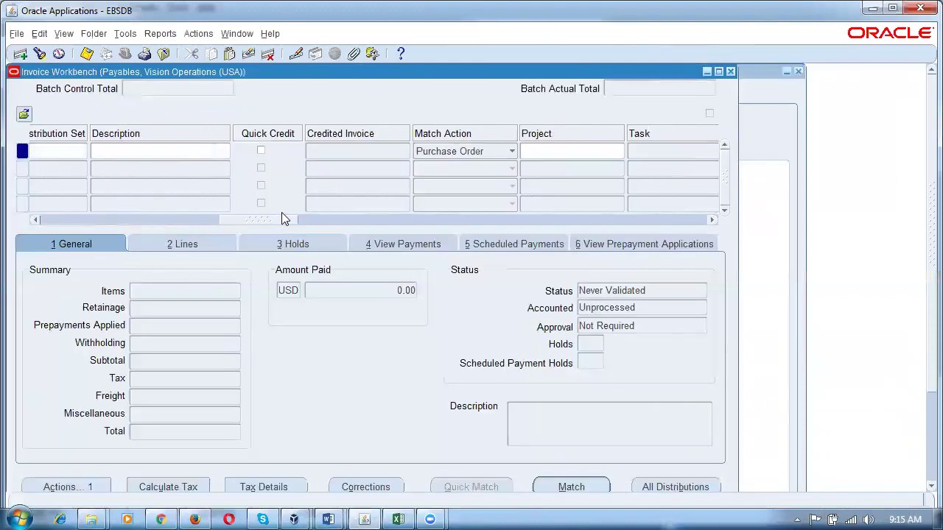
click(482, 152)
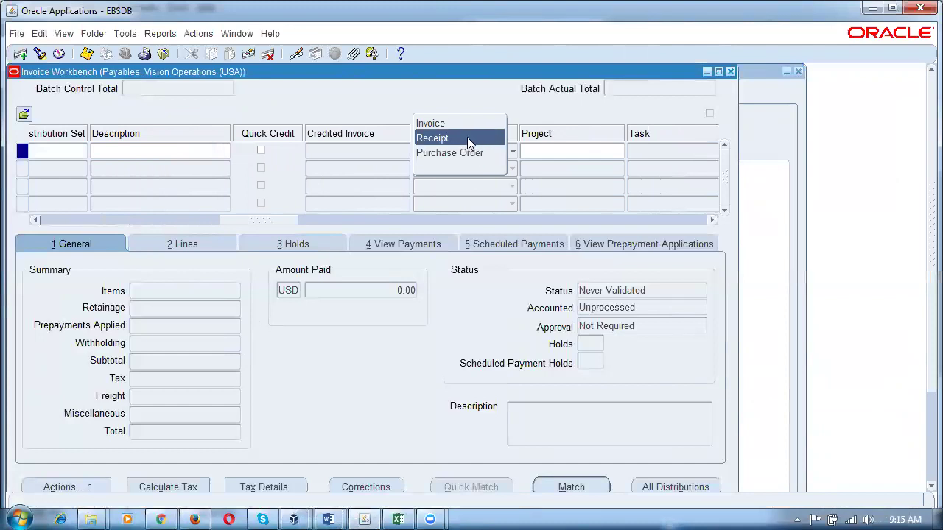
click(548, 155)
key(alt+Tab)
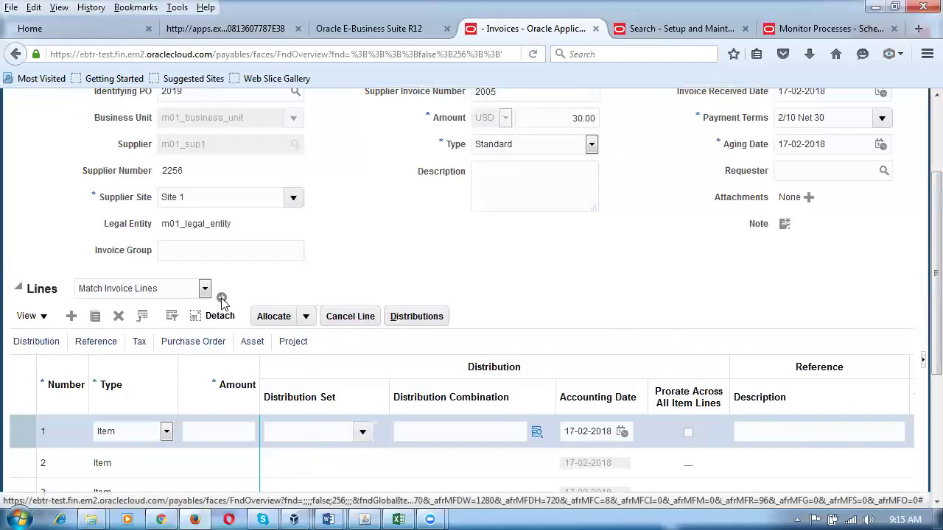
- Run Match Invoice Lines, review error AP-810526 about payment setup, and dismiss it
click(221, 299)
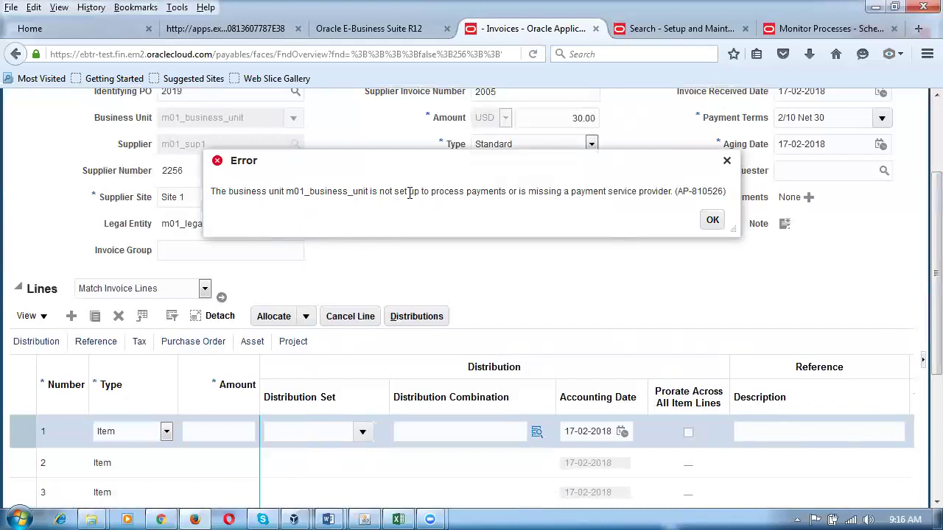
drag(410, 192, 676, 213)
click(711, 220)
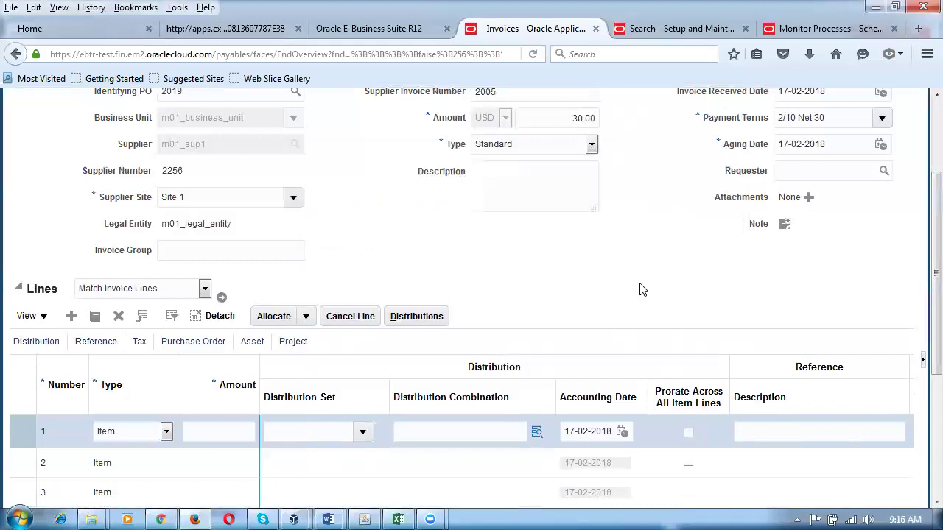
- Review the invoice page, then switch to Scheduled Processes under Monitor Processes
scroll(923, 308, up, 3)
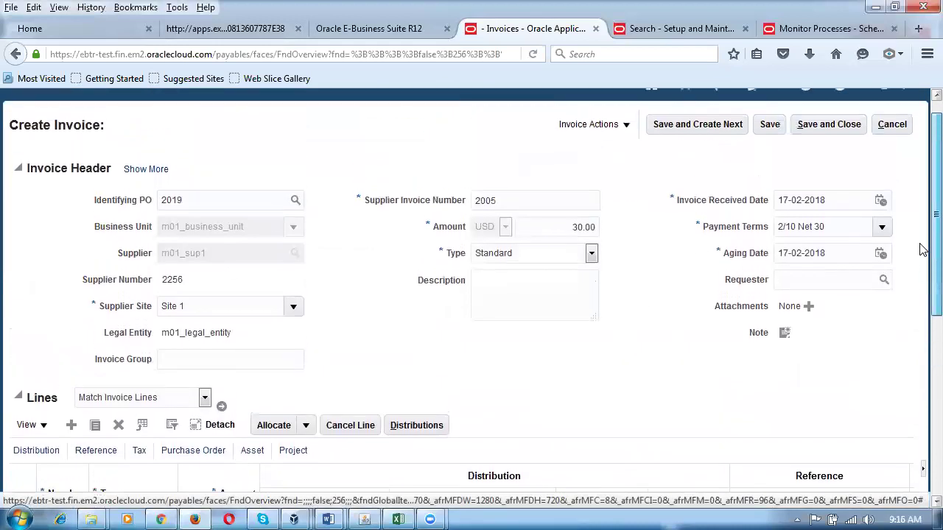
scroll(923, 250, up, 1)
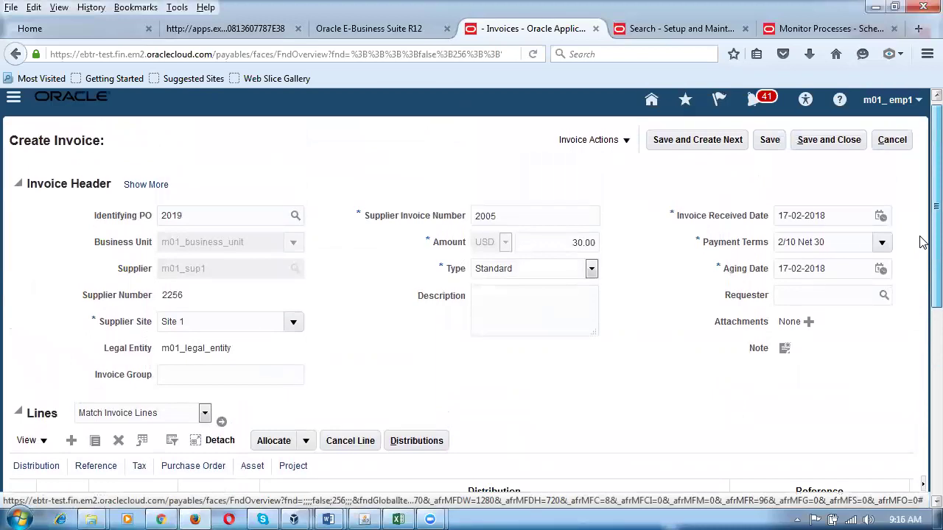
scroll(516, 408, down, 1)
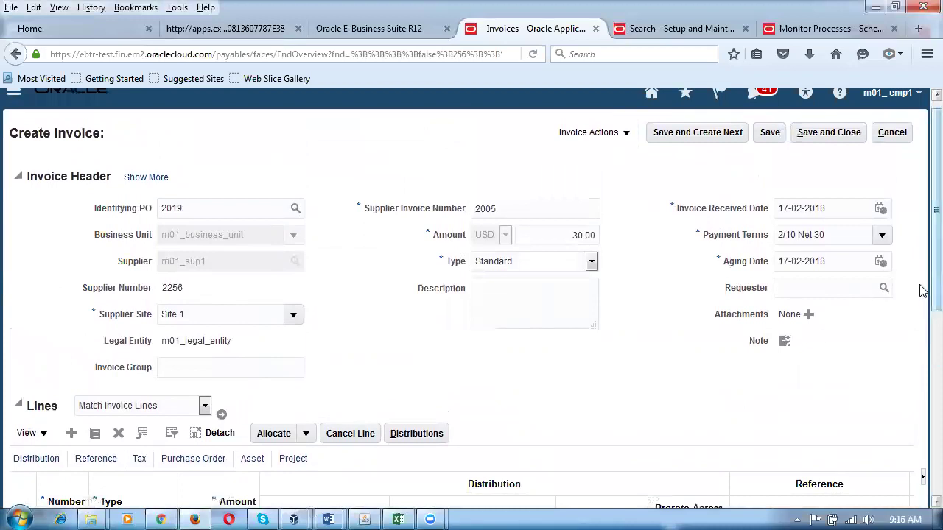
scroll(923, 310, down, 1)
scroll(923, 368, down, 4)
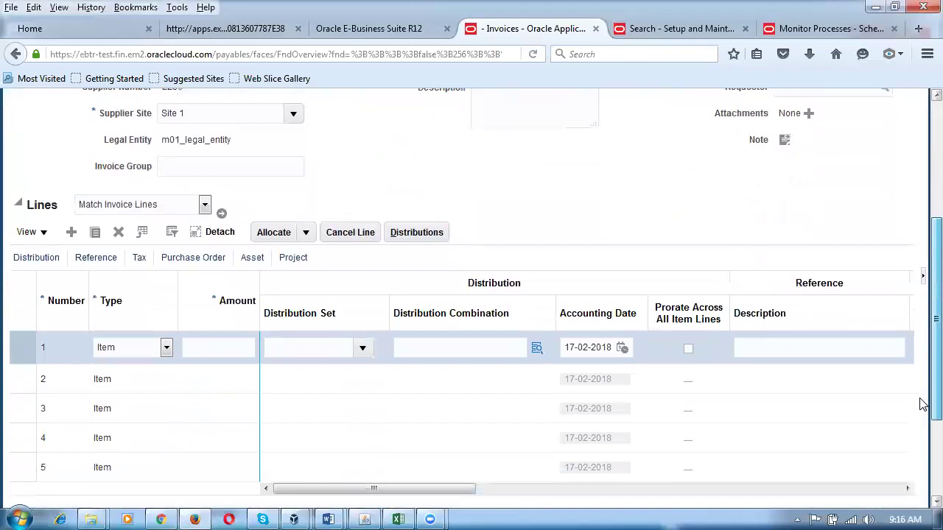
scroll(923, 412, down, 1)
scroll(922, 397, up, 6)
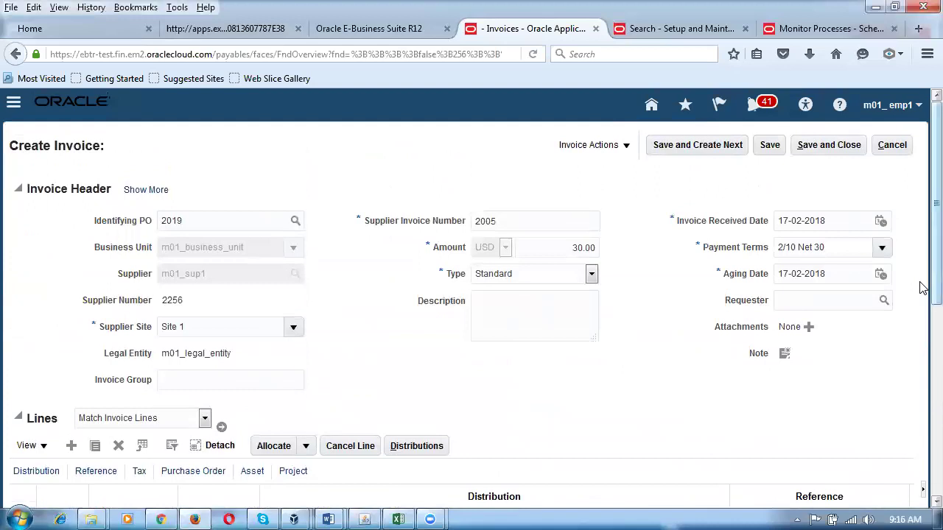
click(830, 30)
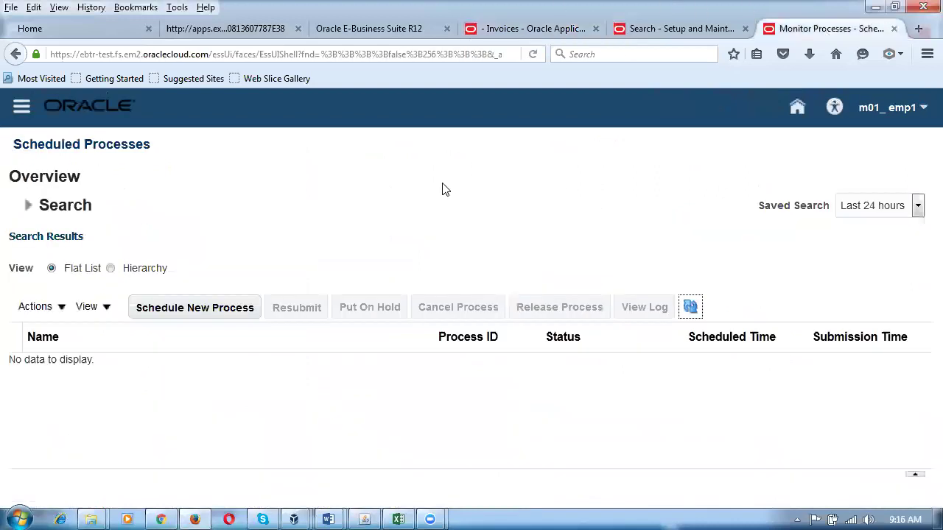
- Schedule a new process, choosing Transfer Transactions from Receiving to Costing via transfer%trans%rec%
click(186, 309)
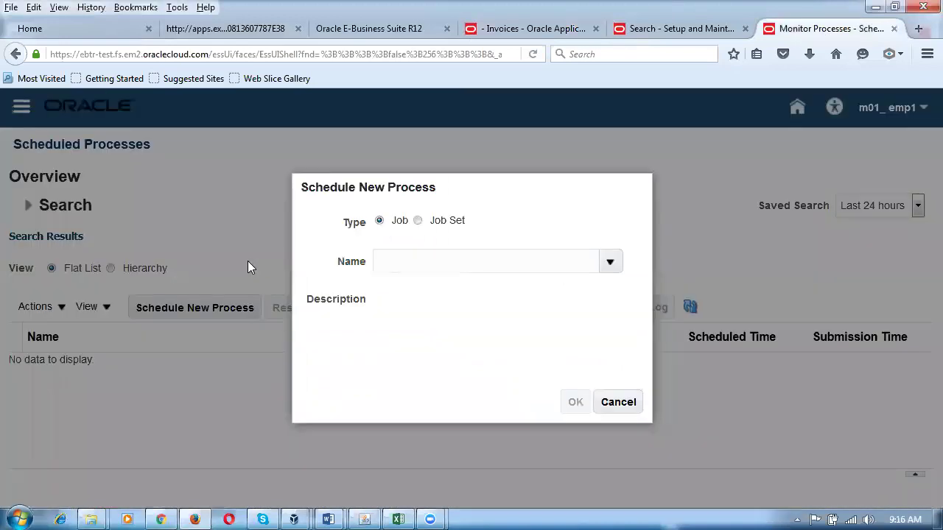
click(423, 259)
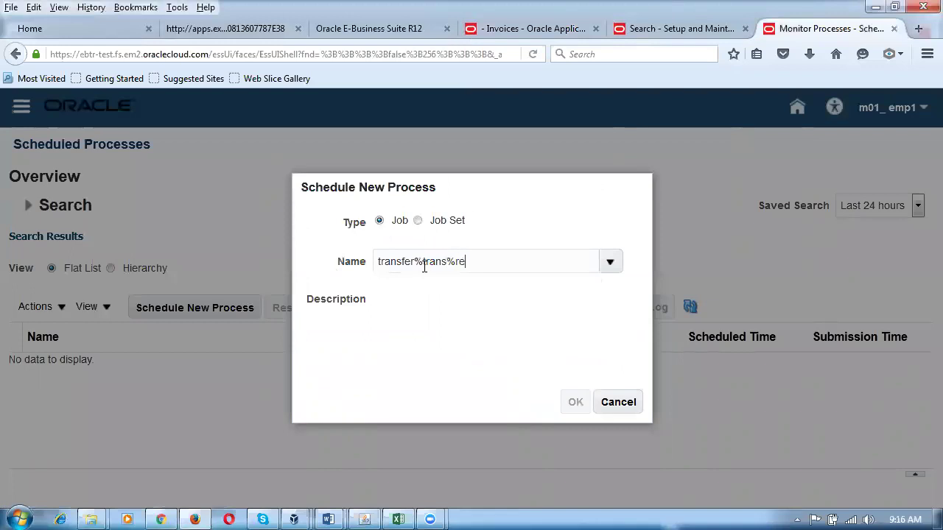
key(Tab)
click(448, 308)
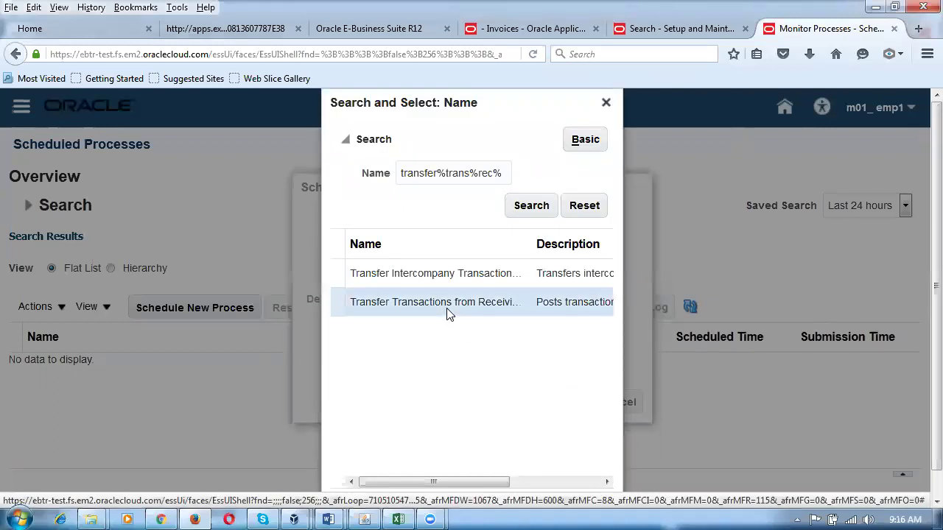
scroll(936, 287, down, 1)
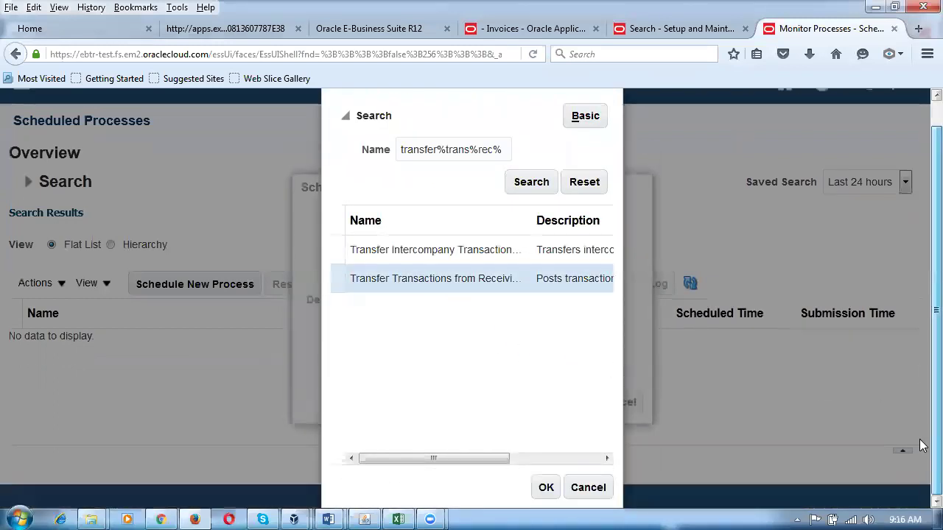
click(545, 487)
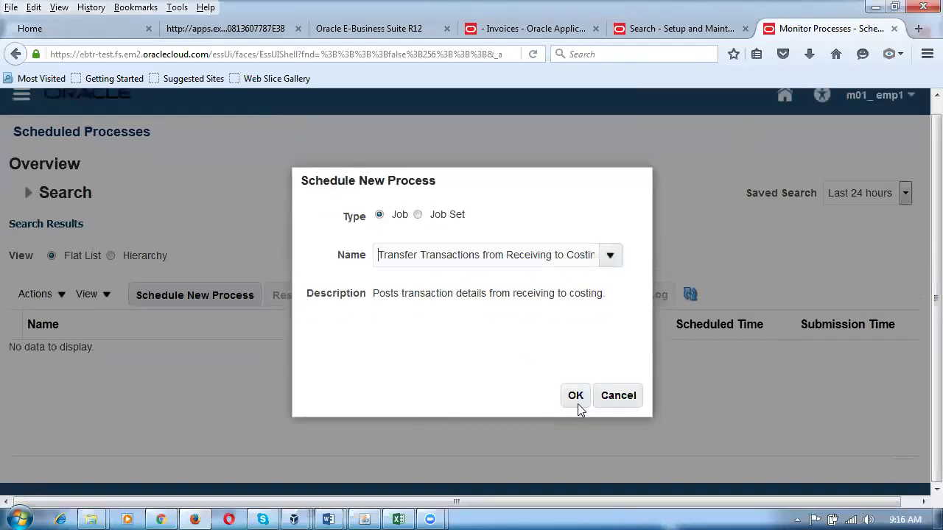
- Submit the transfer process as 86104 and dismiss the confirmation
click(575, 400)
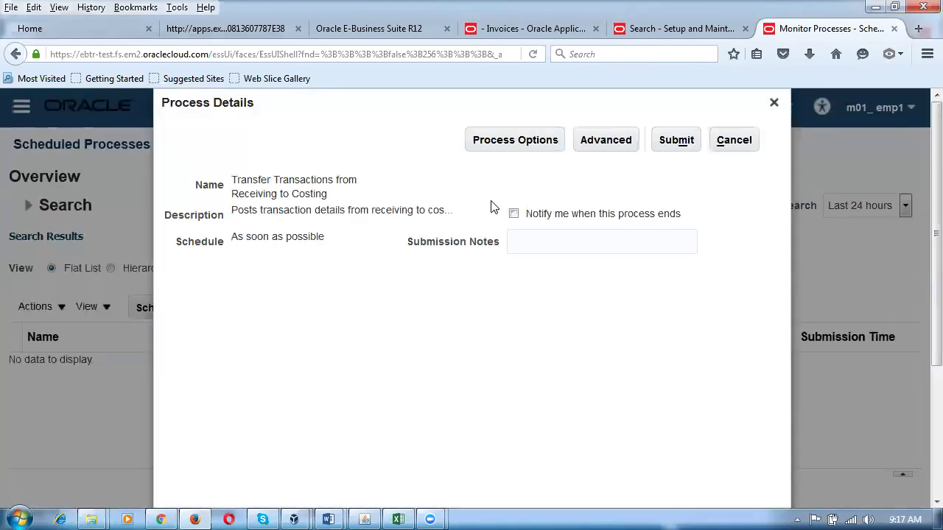
click(675, 143)
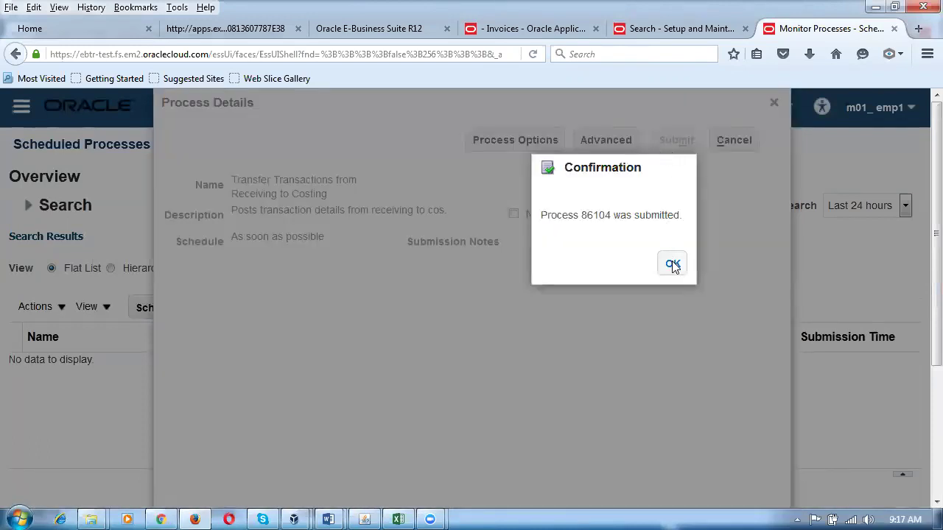
click(668, 266)
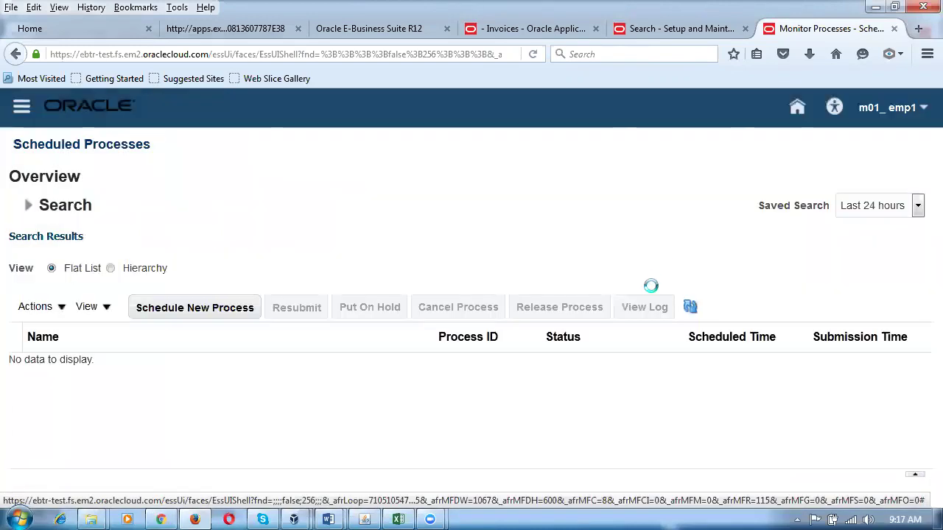
click(366, 517)
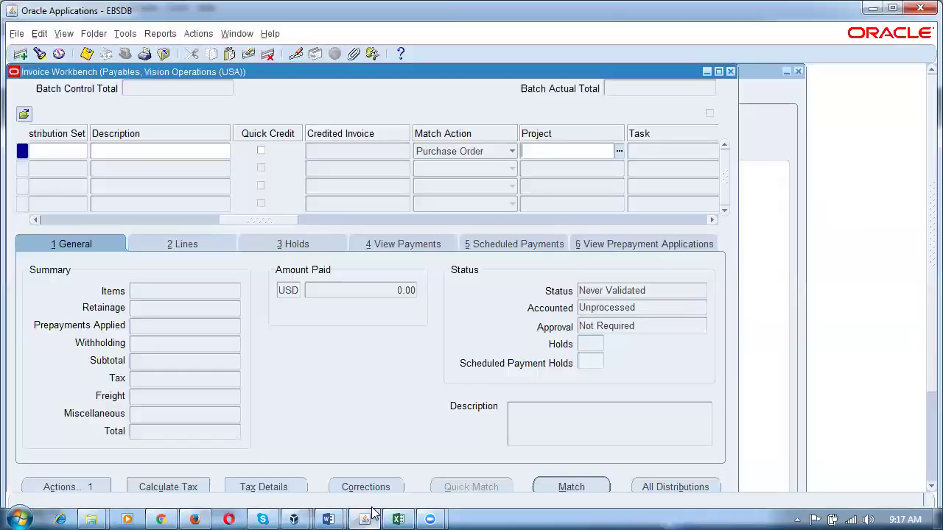
- Close the Invoice Workbench and switch to the Inventory, Vision Operations (USA) responsibility
click(731, 72)
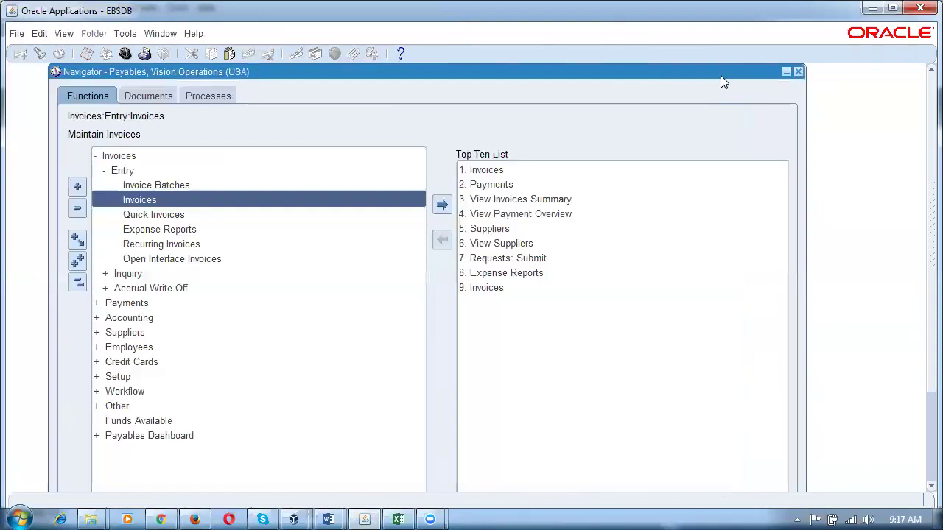
click(77, 281)
click(156, 289)
key(alt+f)
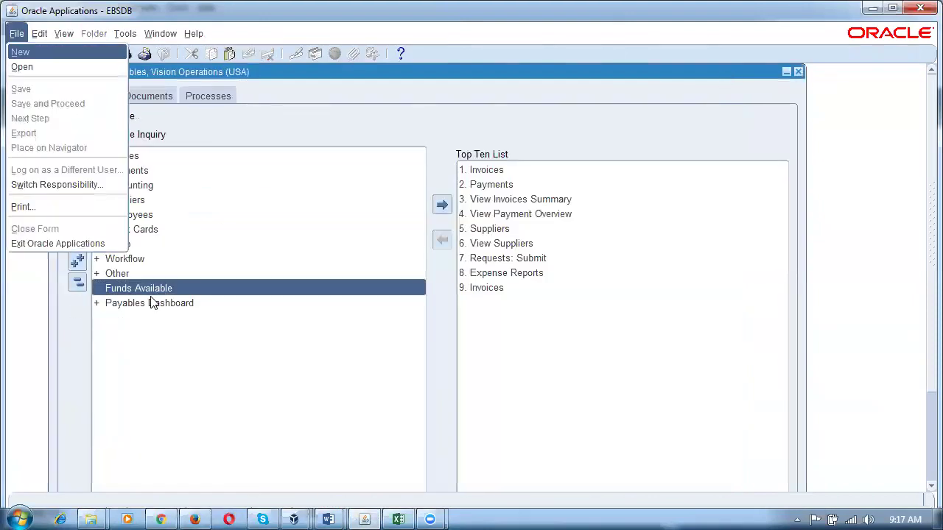
text(ri)
key(Down)
key(Down)
key(Down)
key(Down)
key(Down)
key(Down)
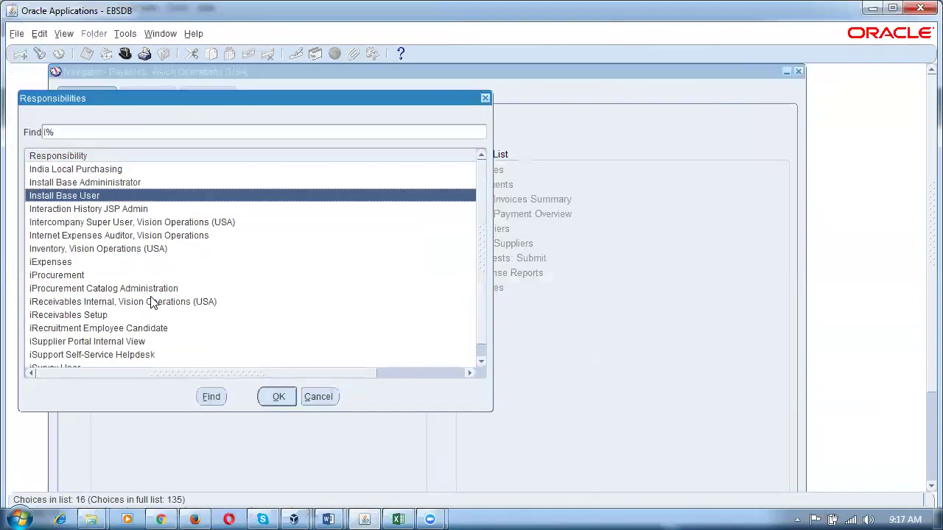
key(Return)
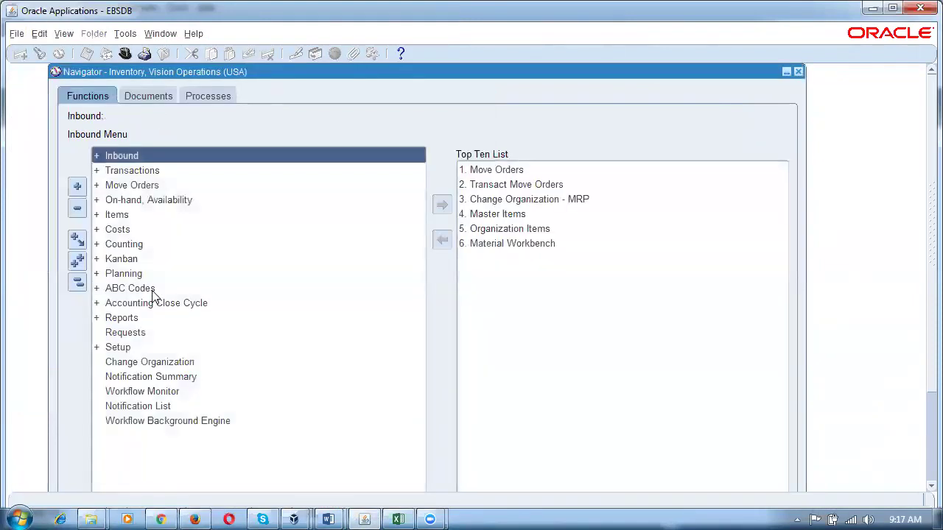
- Search organization M1's material transactions starting from 01-FEB-2018
double_click(139, 172)
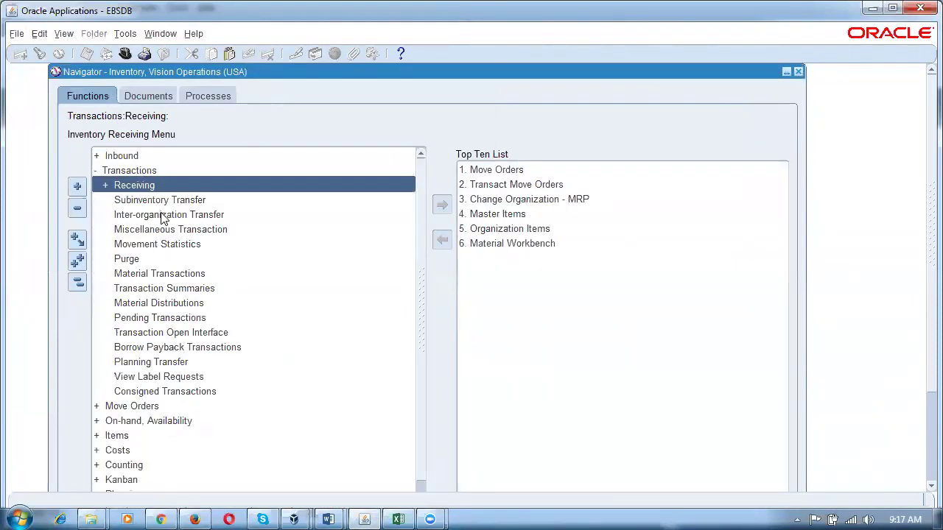
click(176, 274)
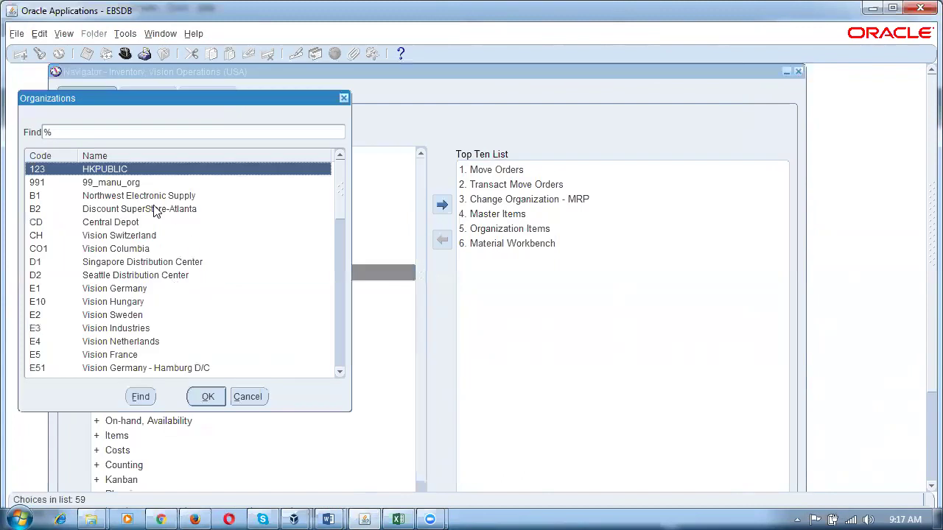
text(m)
key(Return)
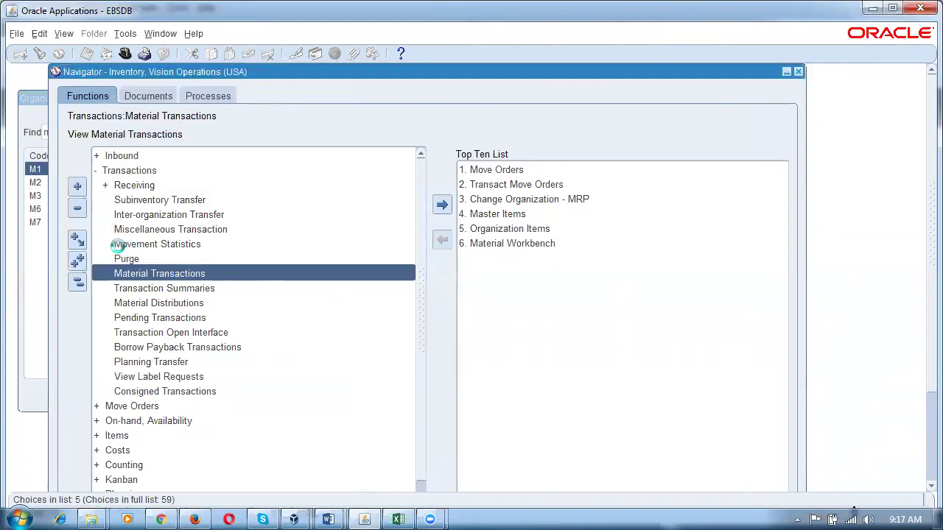
click(177, 107)
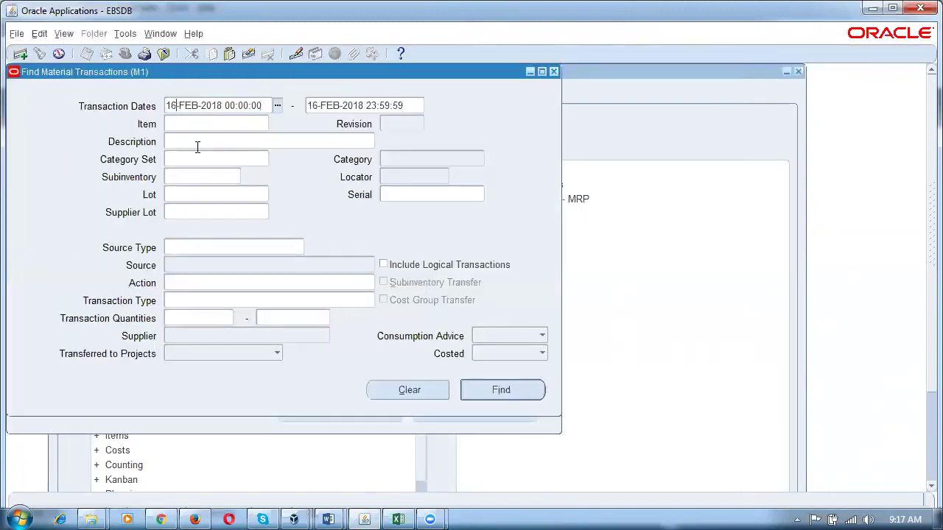
key(BackSpace)
key(BackSpace)
text(01)
key(Return)
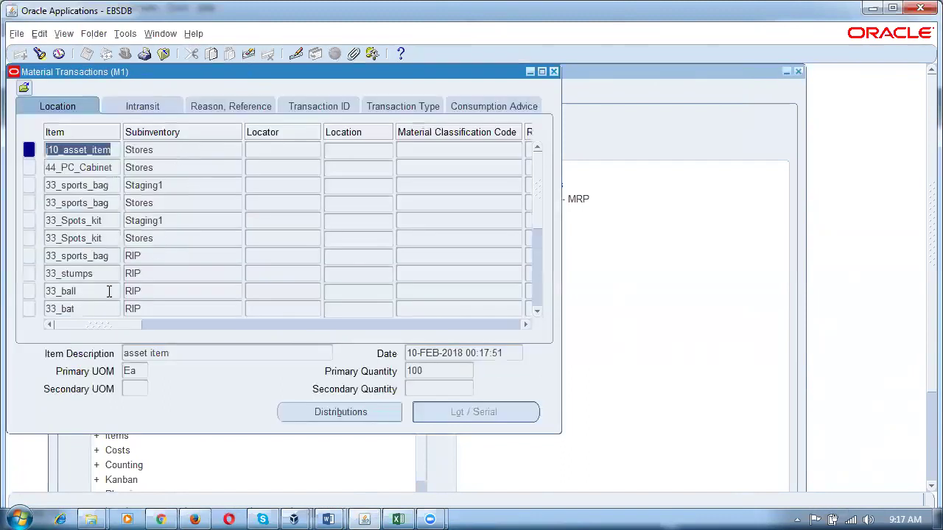
- Compare 33_sports_bag's distributions: WIP valuation 10.00 against Inv valuation -10.00
click(86, 256)
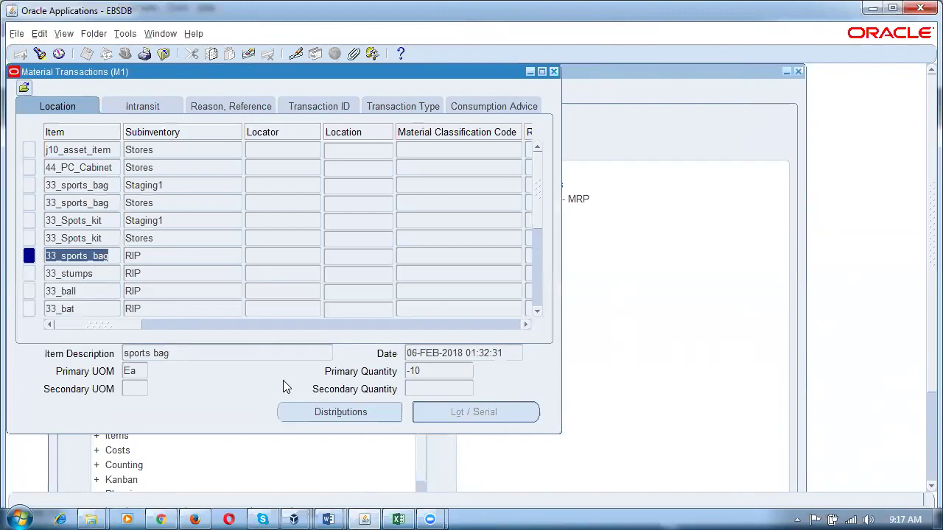
click(347, 411)
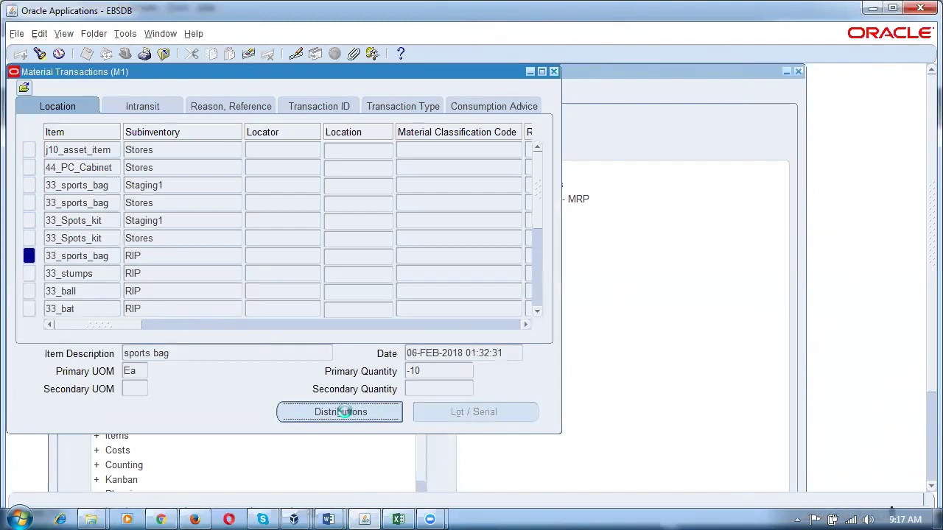
click(191, 109)
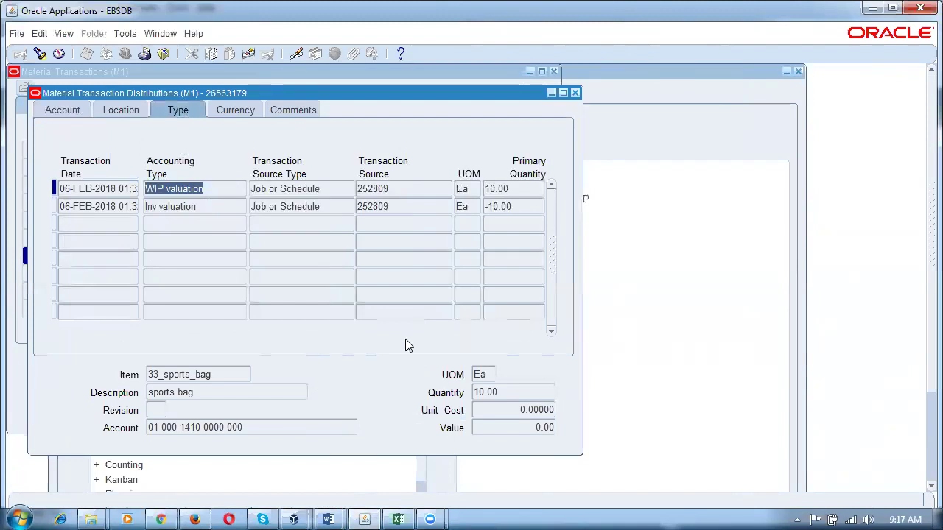
click(473, 391)
click(193, 212)
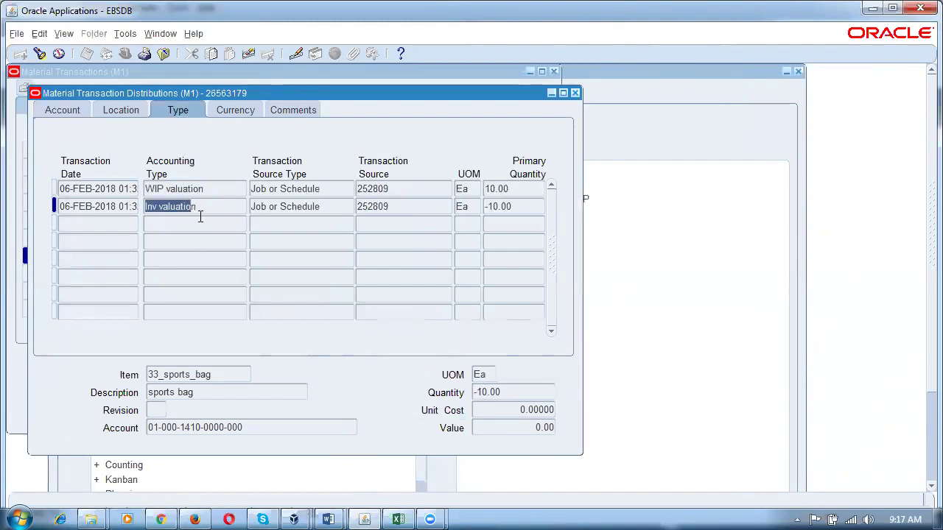
click(205, 189)
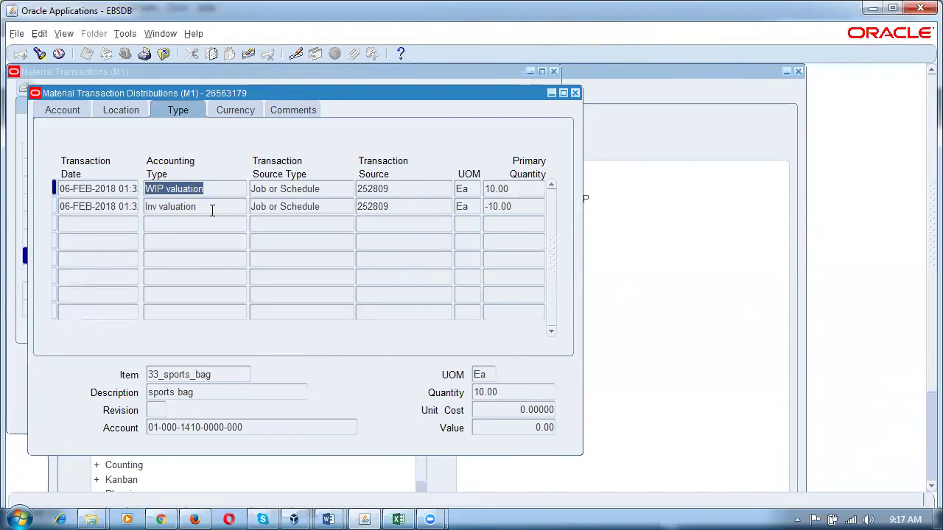
click(212, 207)
click(210, 189)
click(205, 209)
click(207, 193)
key(alt+Tab)
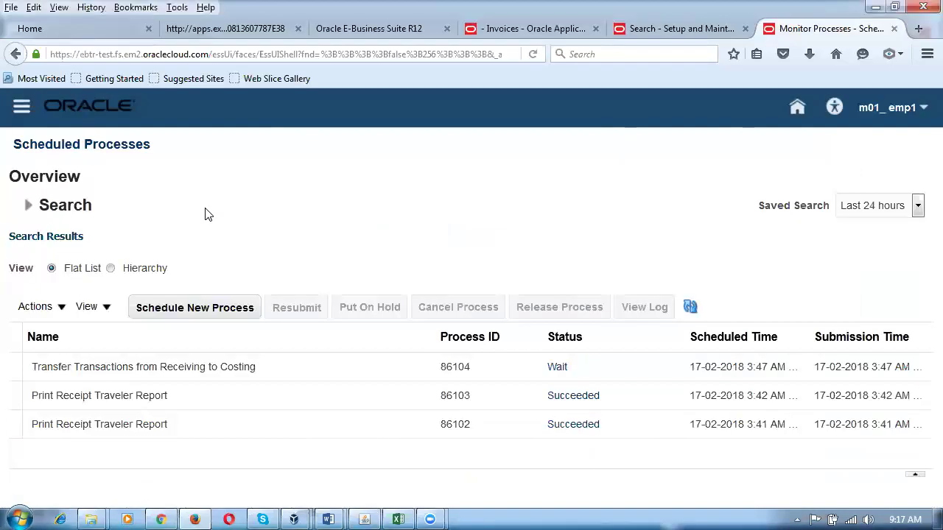
- Refresh Scheduled Processes to confirm 86104 succeeded, then close Manage Requisition Approvals with Done
click(688, 309)
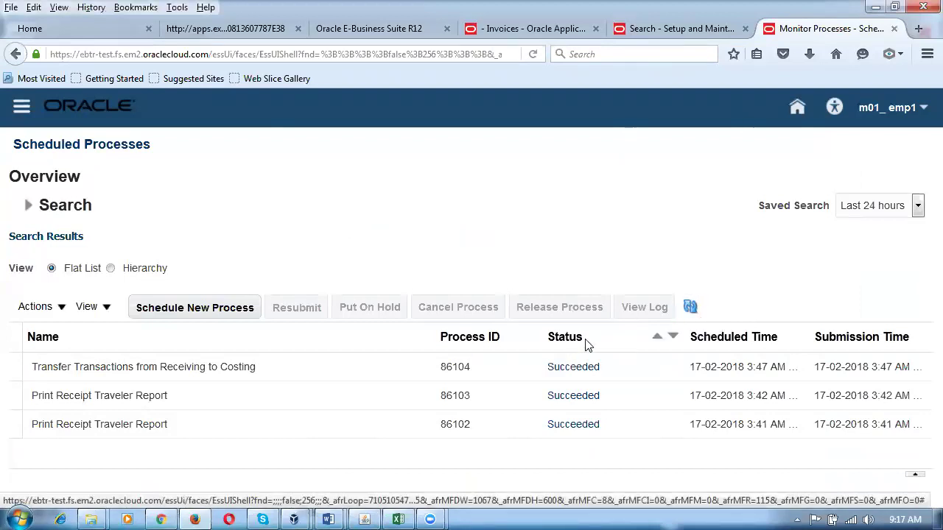
click(654, 26)
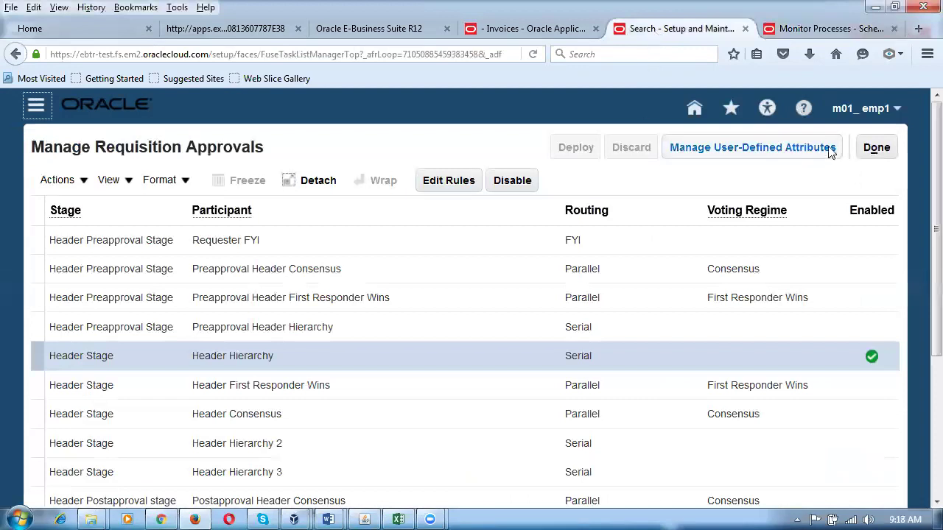
click(875, 149)
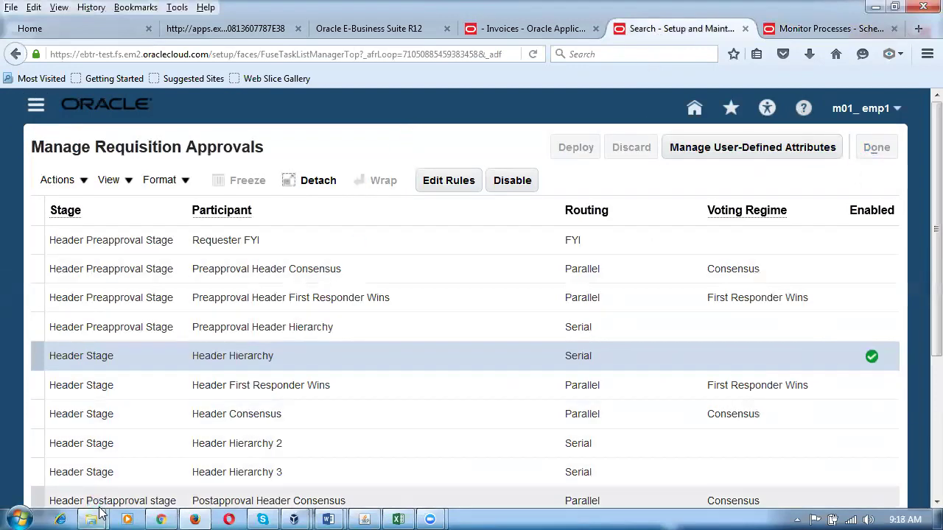
- Open the P_to_P_Process workbook from C:\Fusion_Procurement_Training
mouse_move(96, 515)
click(101, 469)
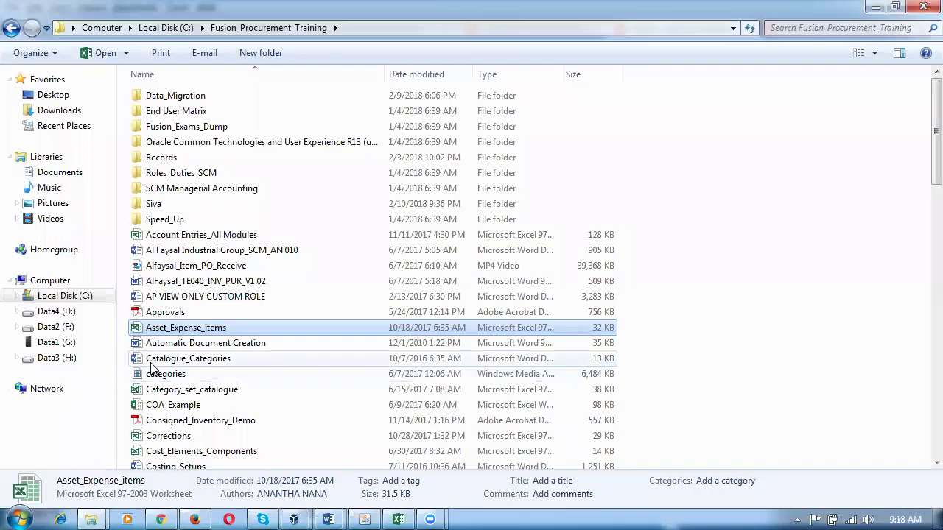
click(66, 296)
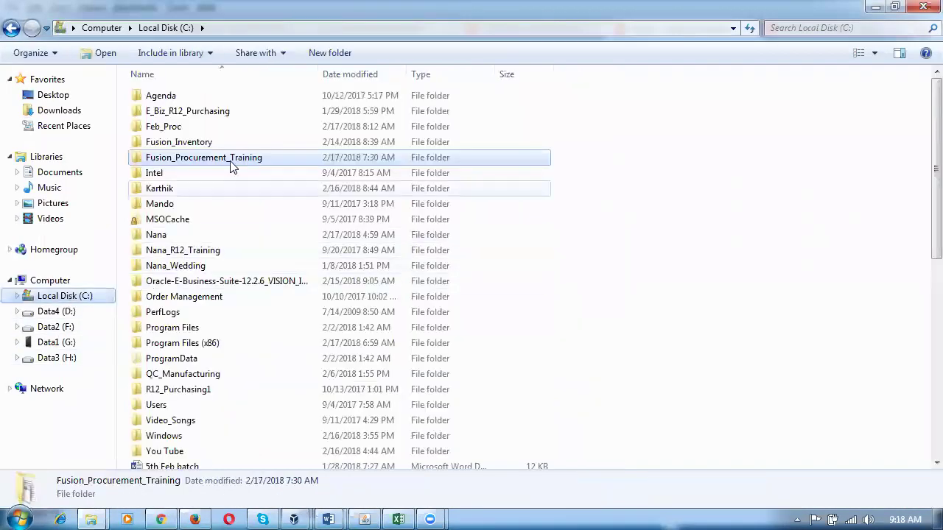
double_click(226, 156)
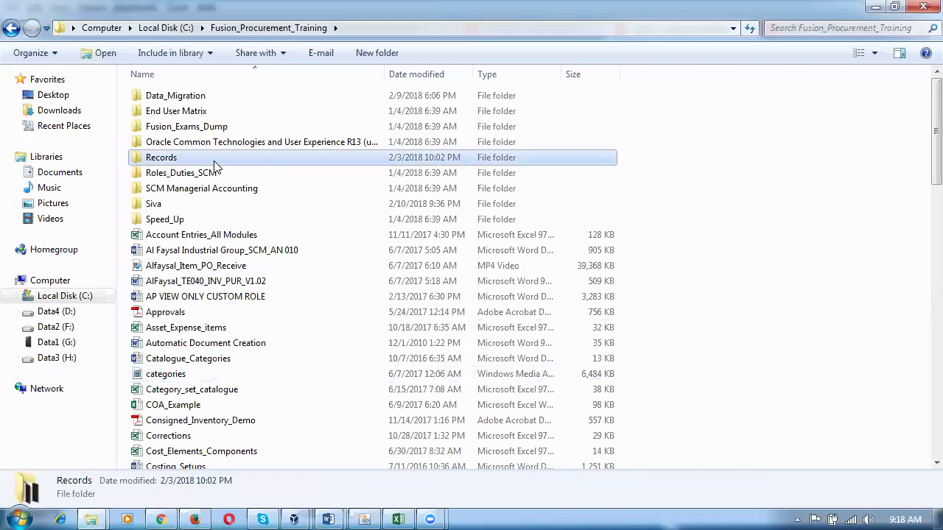
key(p)
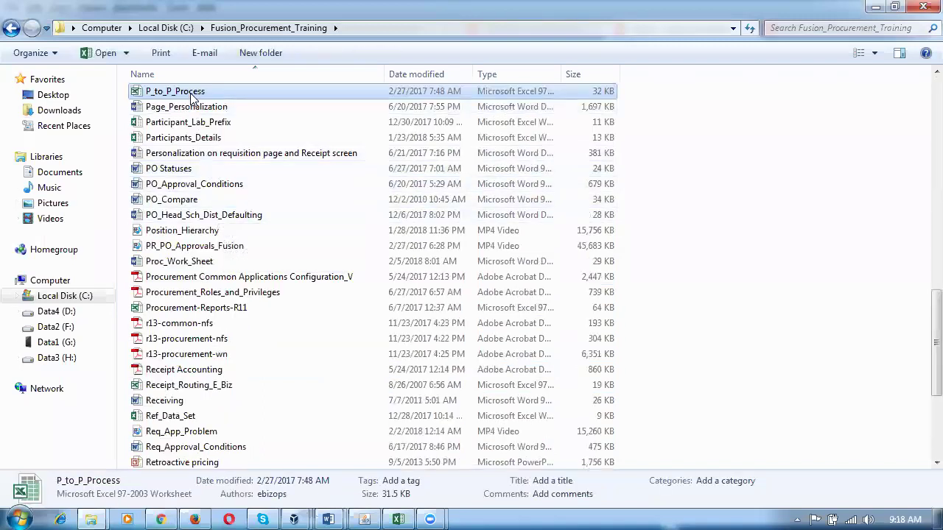
double_click(192, 94)
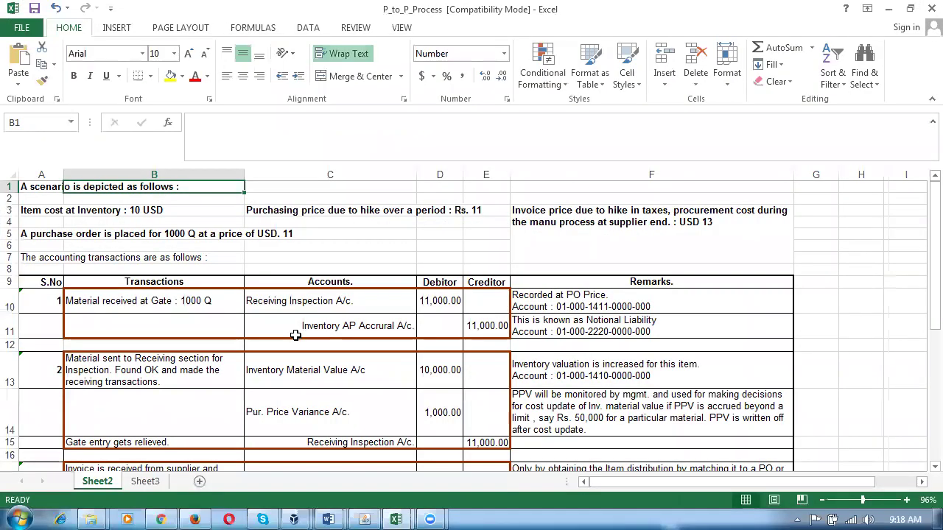
- Check the Receiving Inspection debit and Inventory AP Accrual credit, both 11,000.00
ctrl+scroll(295, 335, up, 2)
click(298, 337)
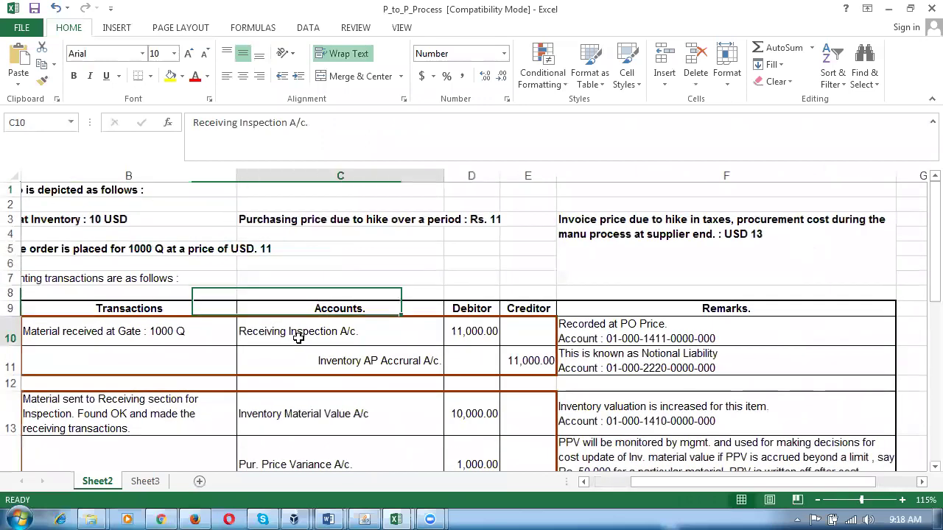
click(395, 359)
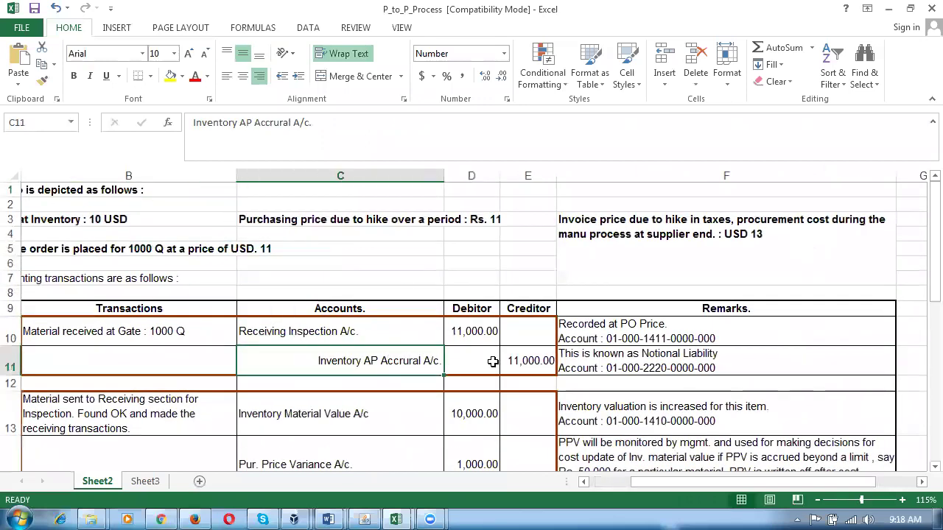
click(506, 361)
click(486, 341)
click(505, 362)
click(474, 337)
click(505, 361)
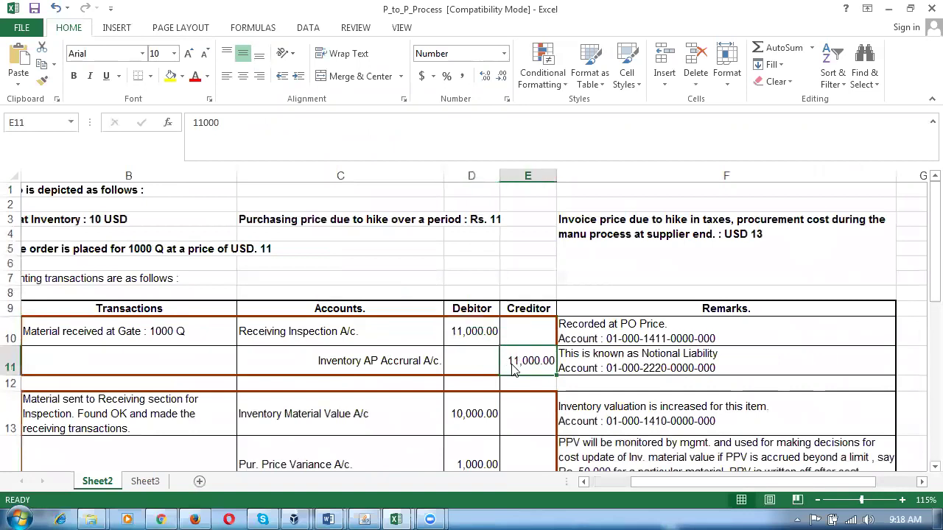
key(alt+Tab)
key(alt+Tab)
click(196, 518)
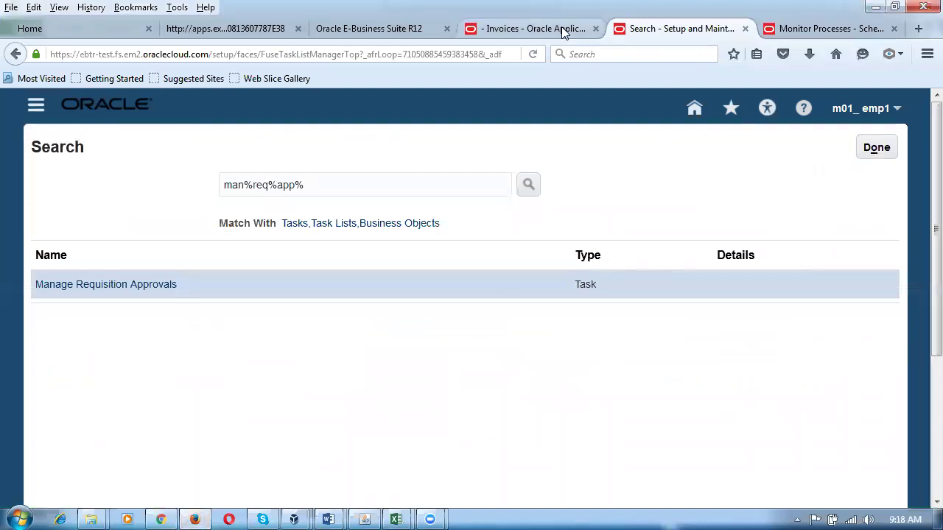
- Leave the task search, go Home, and open the Receipt Accounting work area under Costing
click(869, 148)
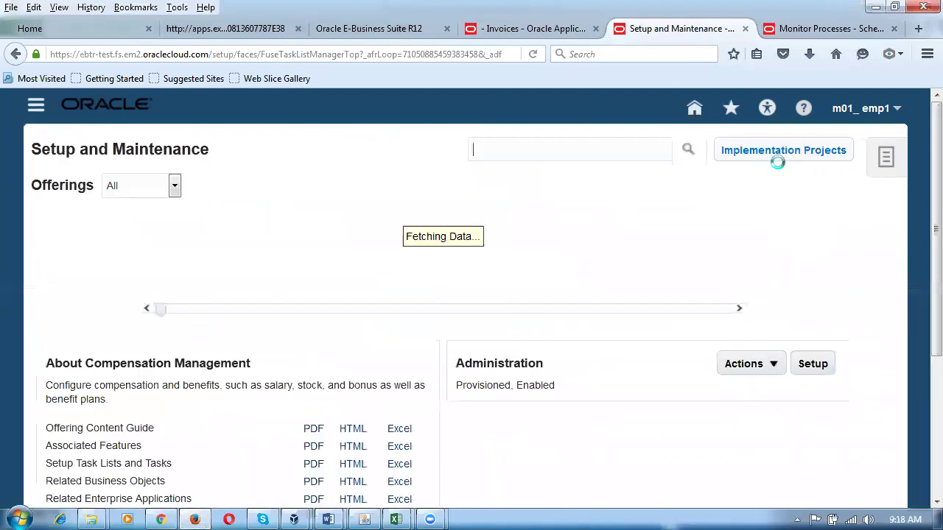
click(693, 118)
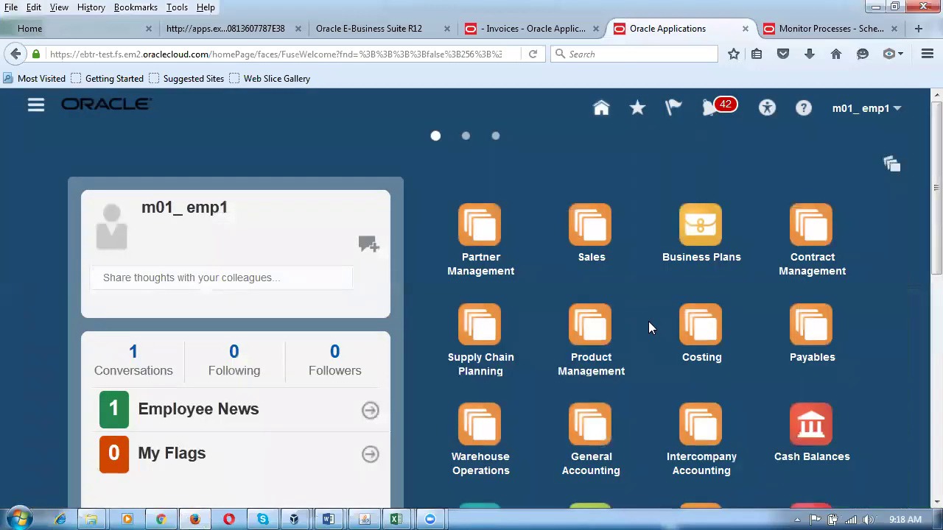
click(699, 328)
scroll(705, 336, down, 2)
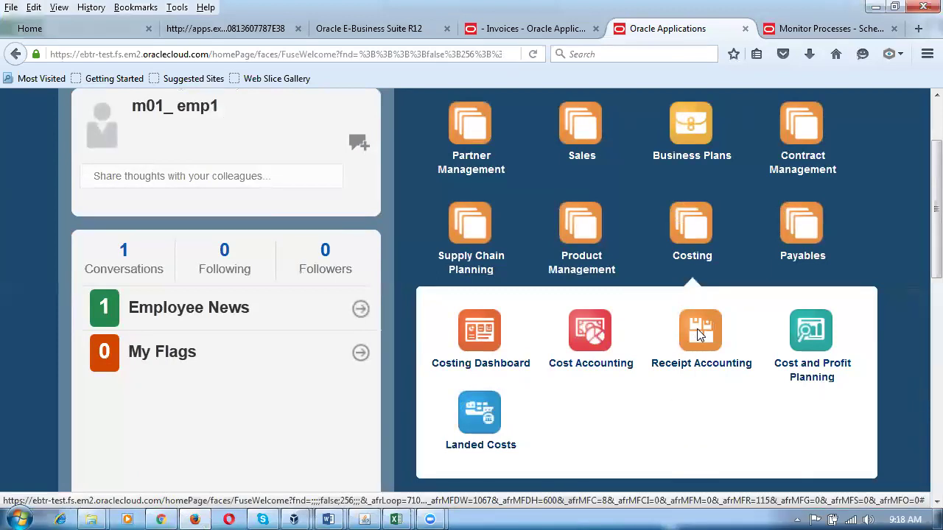
click(697, 334)
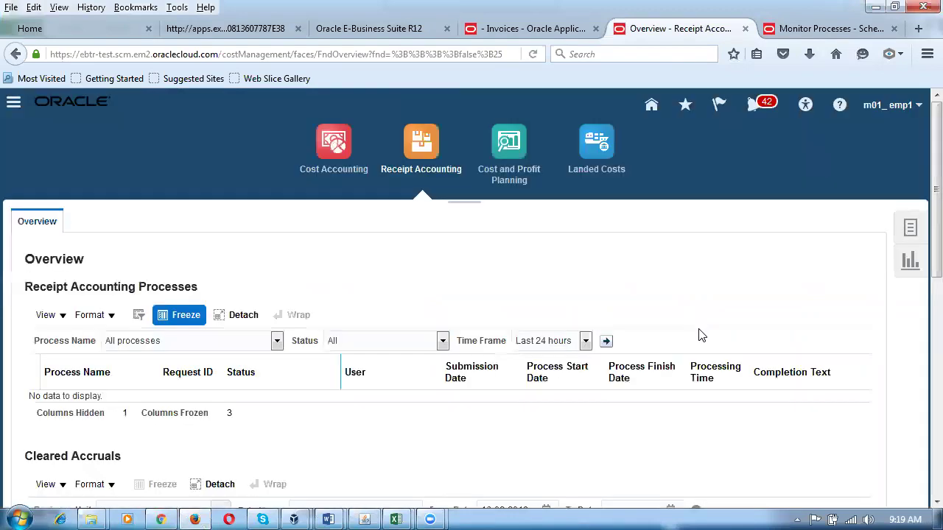
- Submit Create Receipt Accounting Distributions as process 86105 and refresh until it shows Running
click(909, 229)
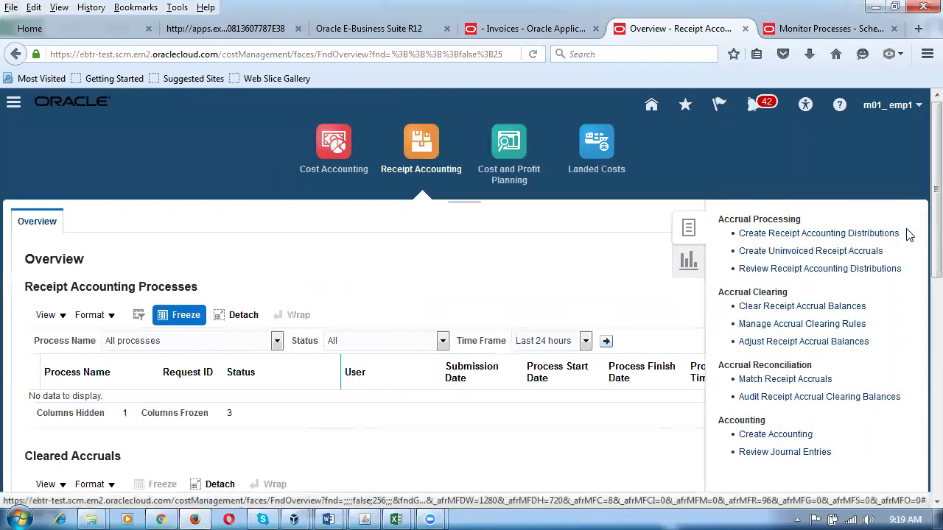
click(805, 235)
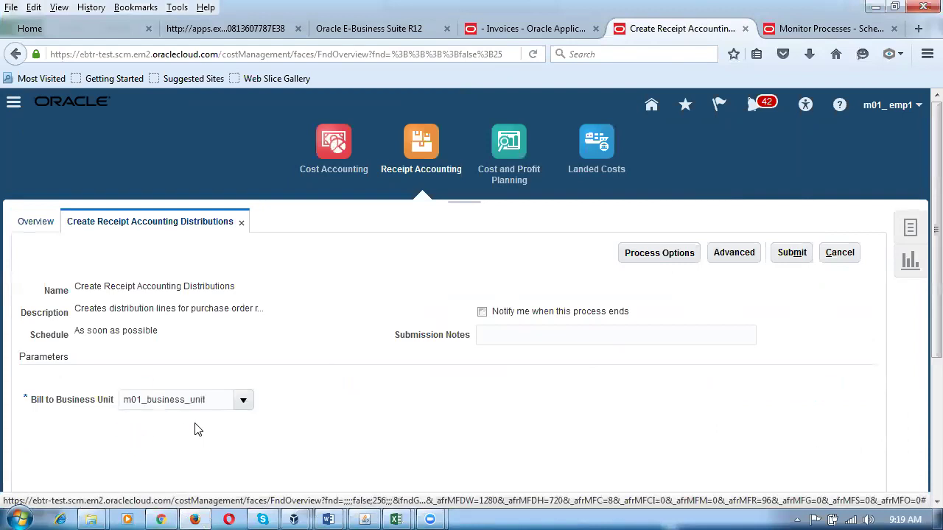
click(789, 263)
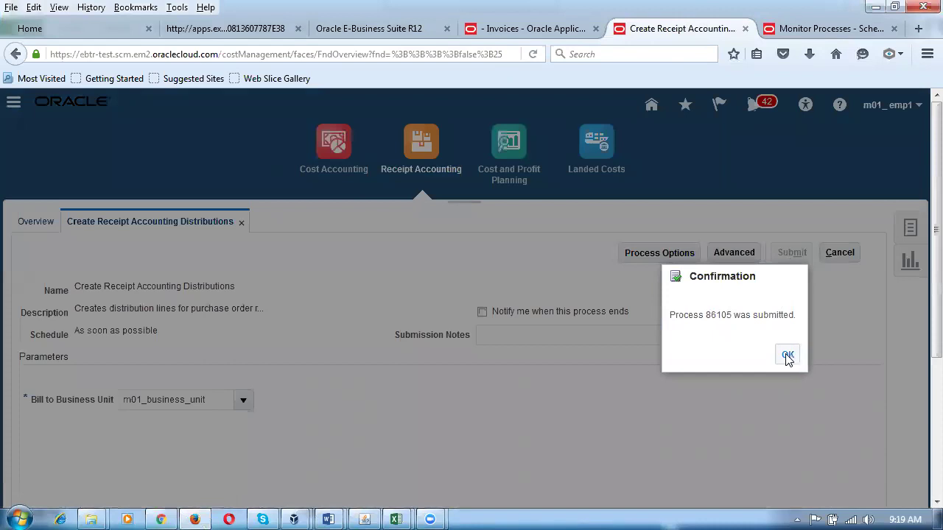
click(787, 355)
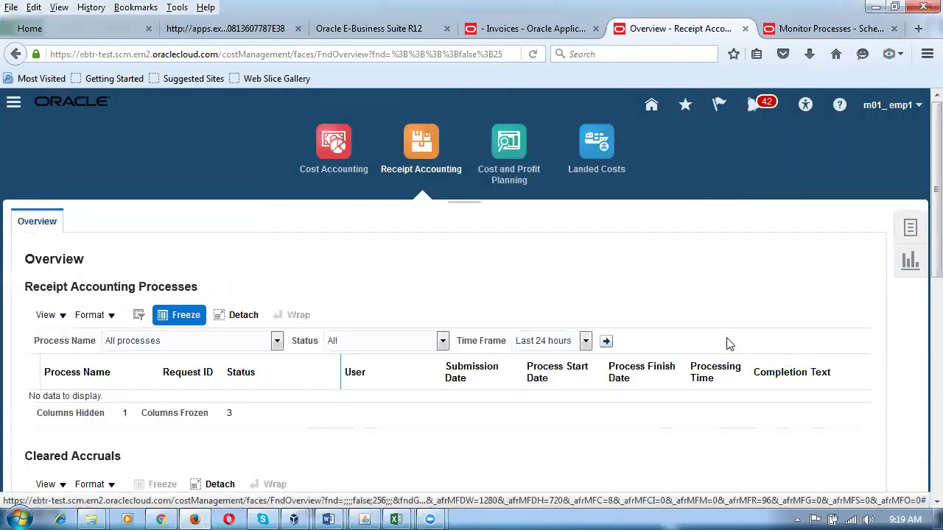
click(830, 29)
click(691, 308)
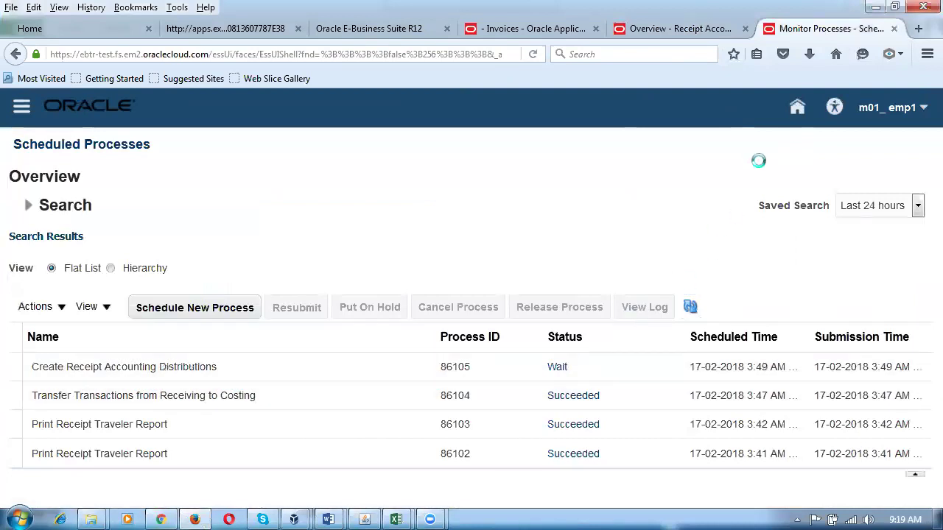
click(694, 307)
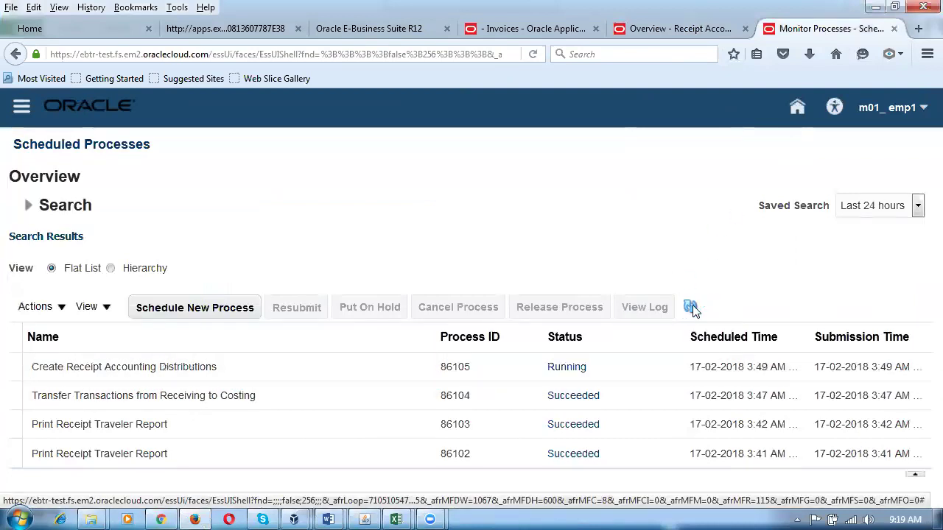
click(680, 29)
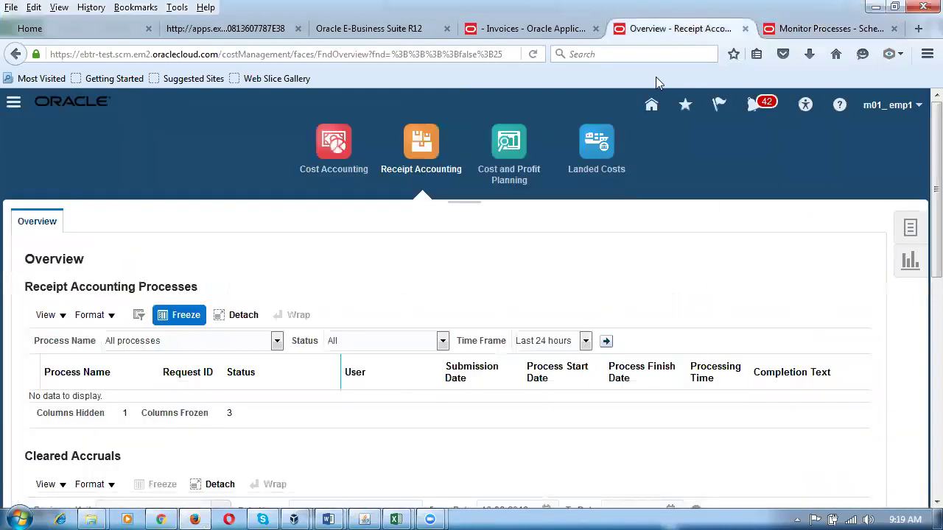
- Search Review Receipt Accounting Distributions for item test_item123, correcting a typo in the name
click(911, 231)
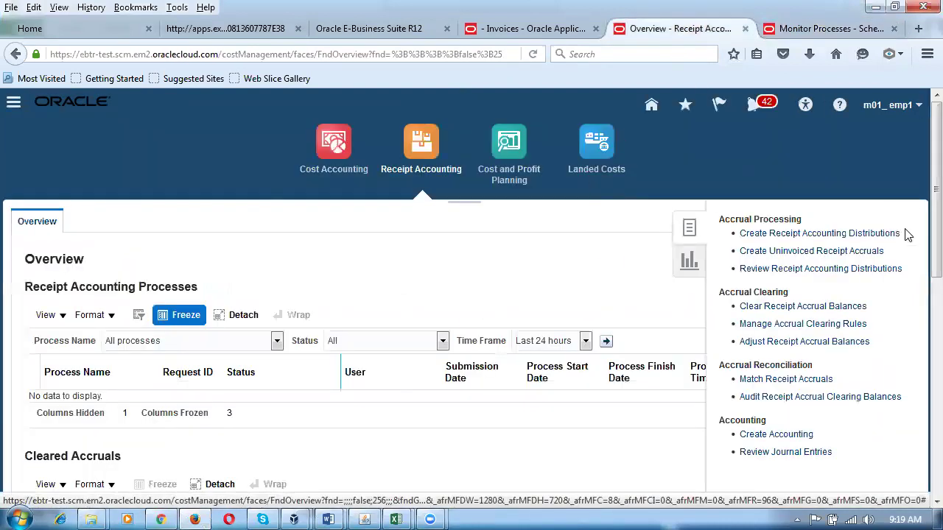
click(788, 271)
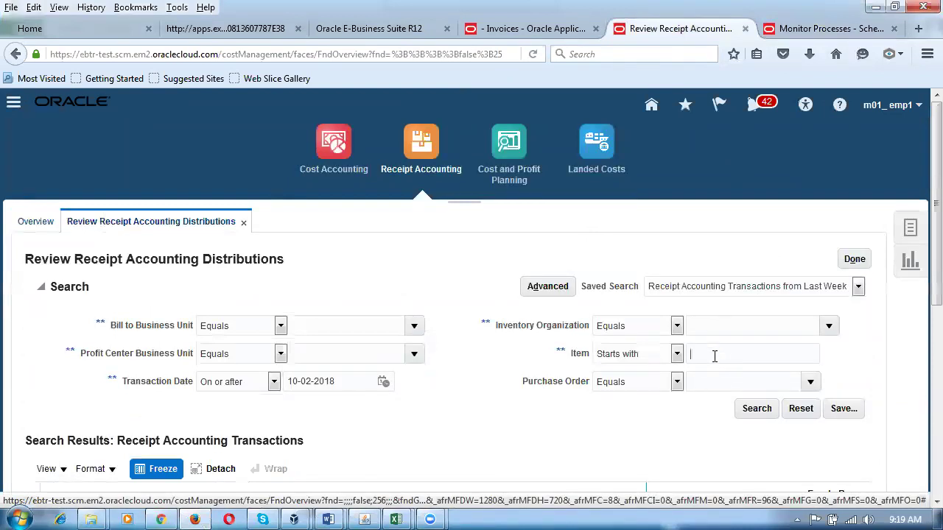
text(test_item123)
key(Tab)
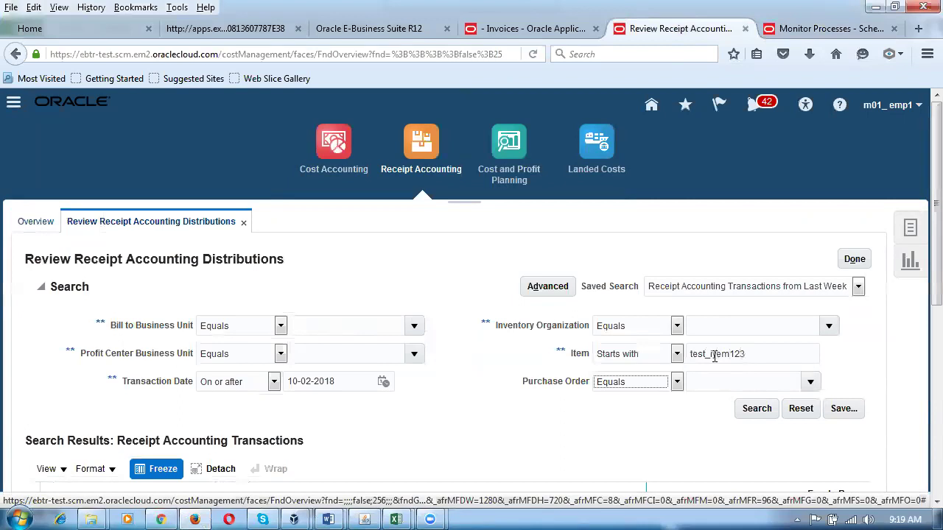
click(759, 410)
key(BackSpace)
text(t)
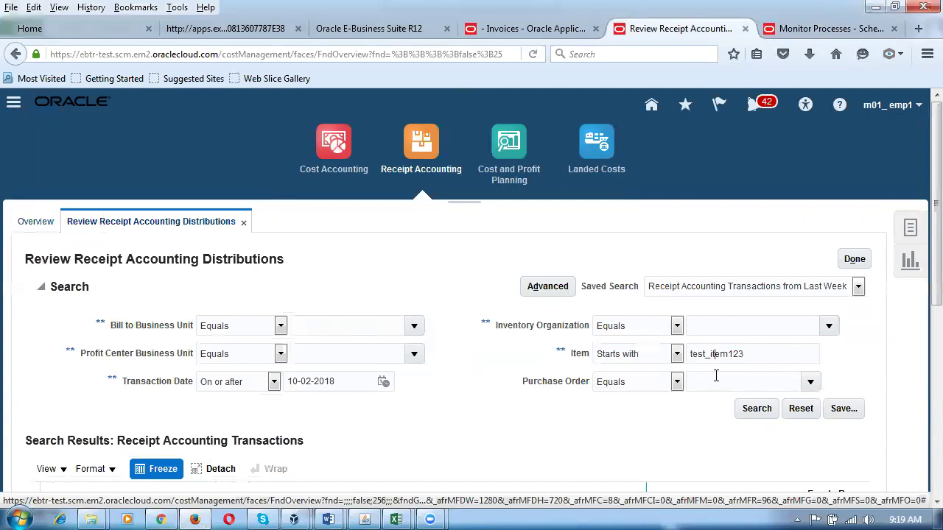
click(757, 408)
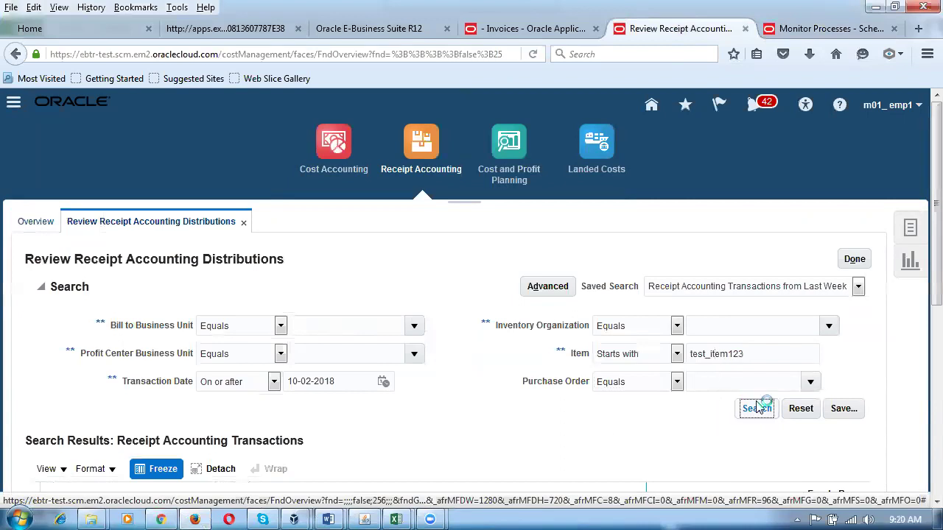
- Inspect the transaction's journal entries, which report error XLA-870811 awaiting accounting
scroll(651, 430, down, 2)
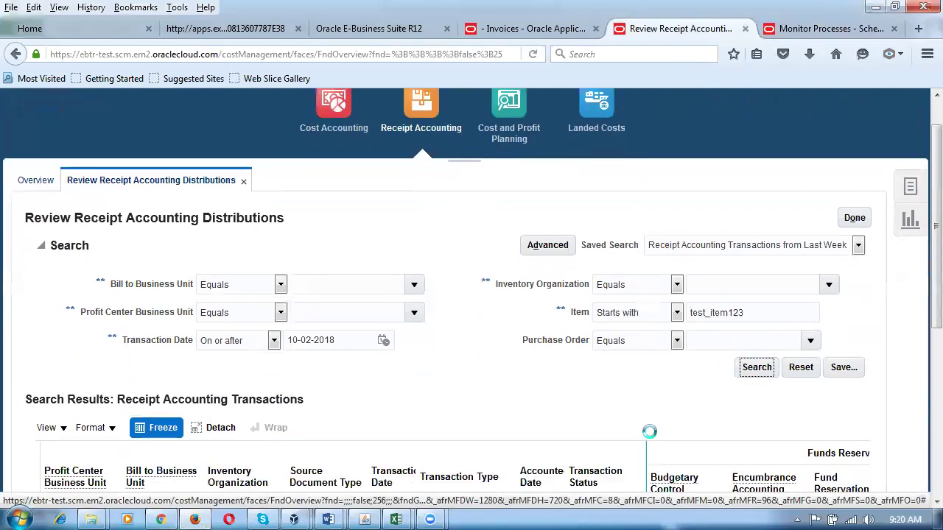
scroll(339, 316, down, 2)
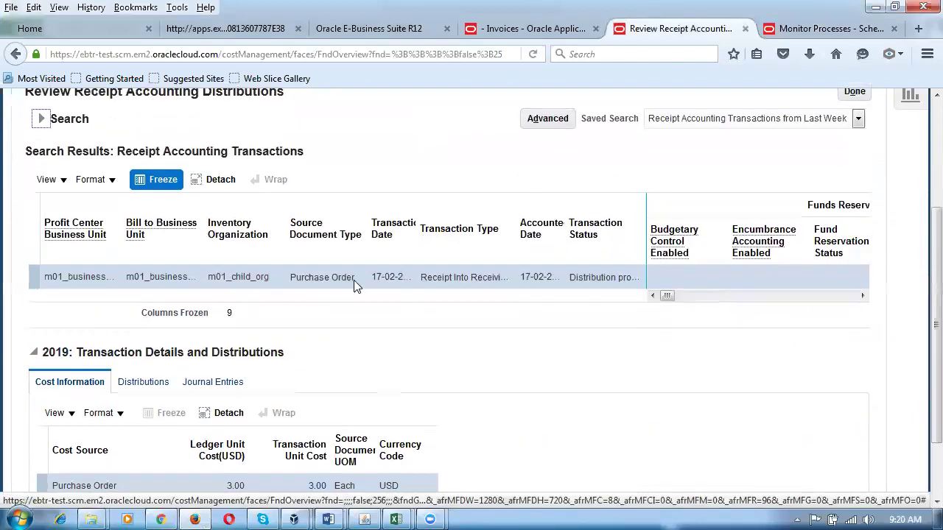
drag(666, 296, 721, 298)
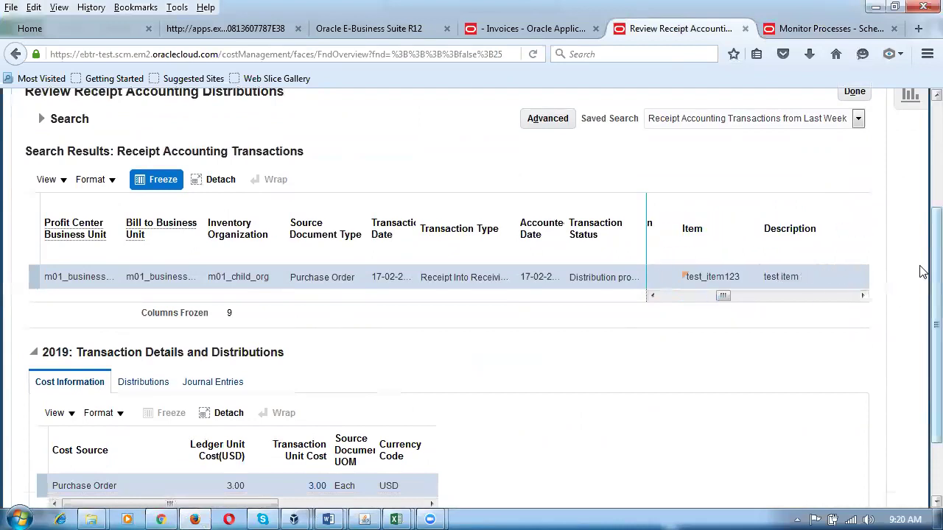
scroll(923, 331, down, 1)
scroll(923, 330, down, 1)
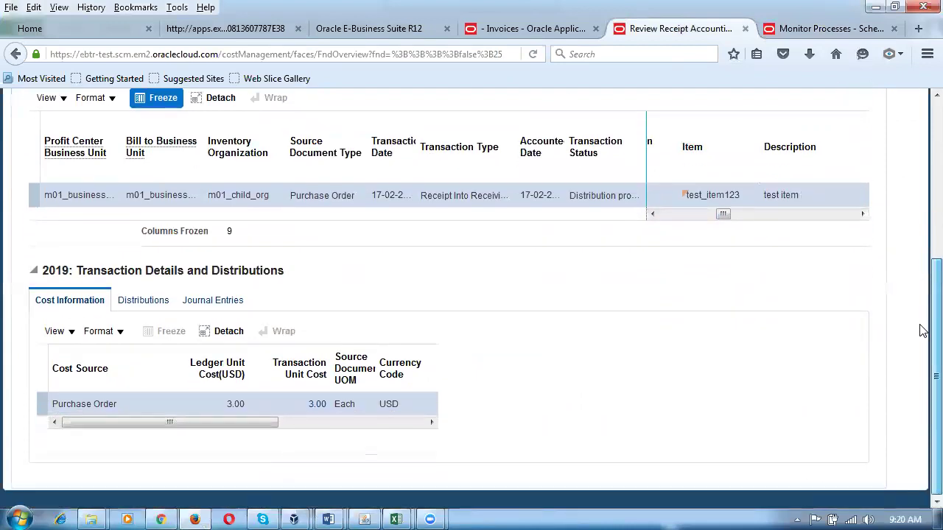
click(252, 421)
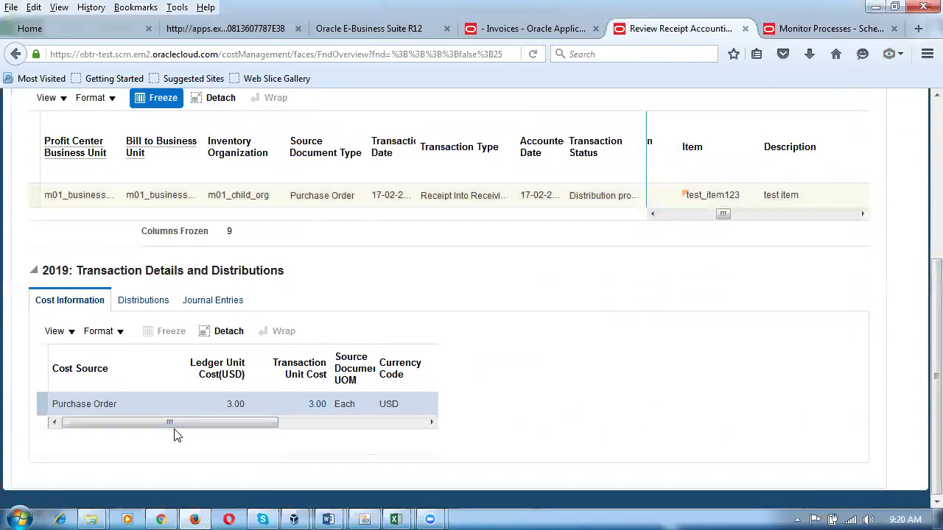
click(213, 301)
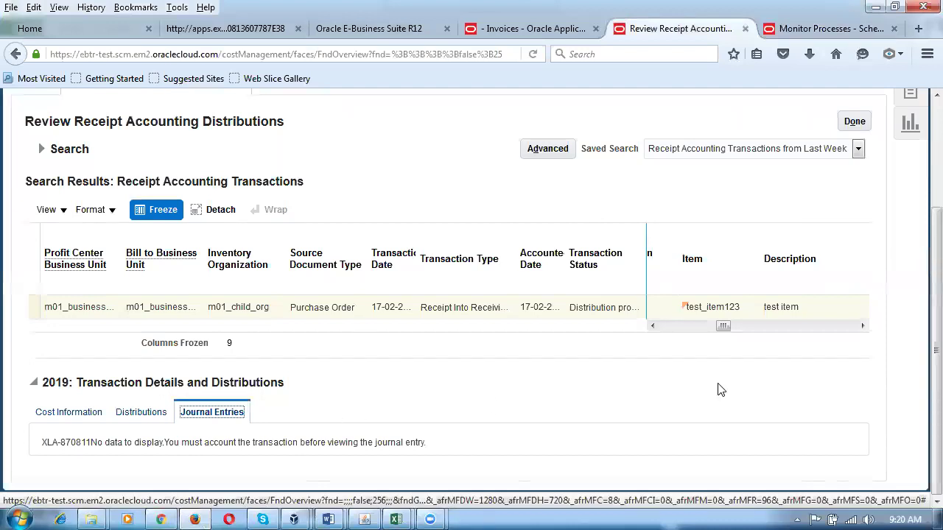
scroll(924, 190, up, 3)
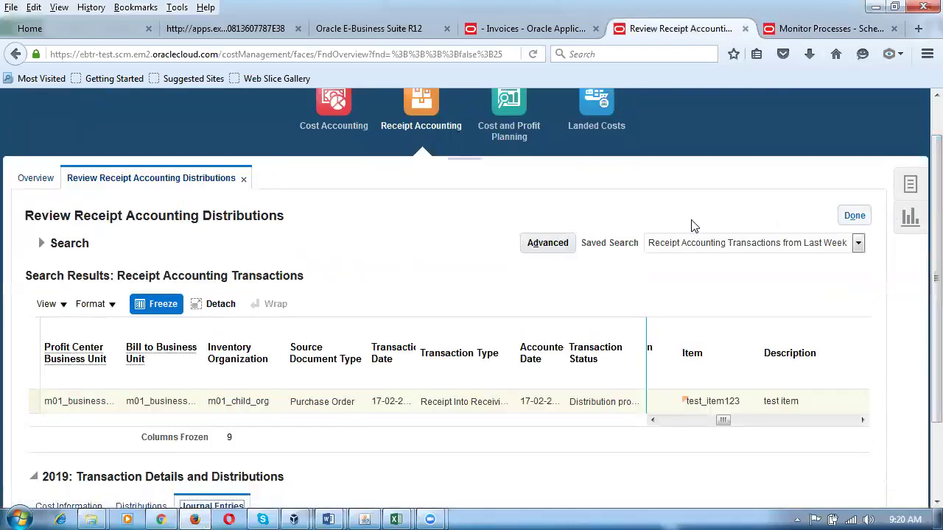
click(910, 186)
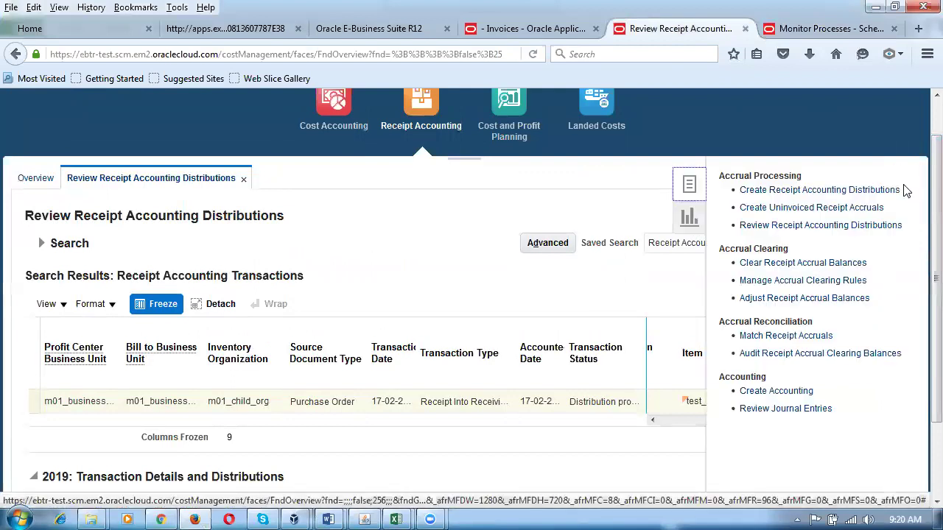
- Set up Create Accounting for Receipt Accounting on m01_primary_ledger in Draft mode with Detail report
click(802, 393)
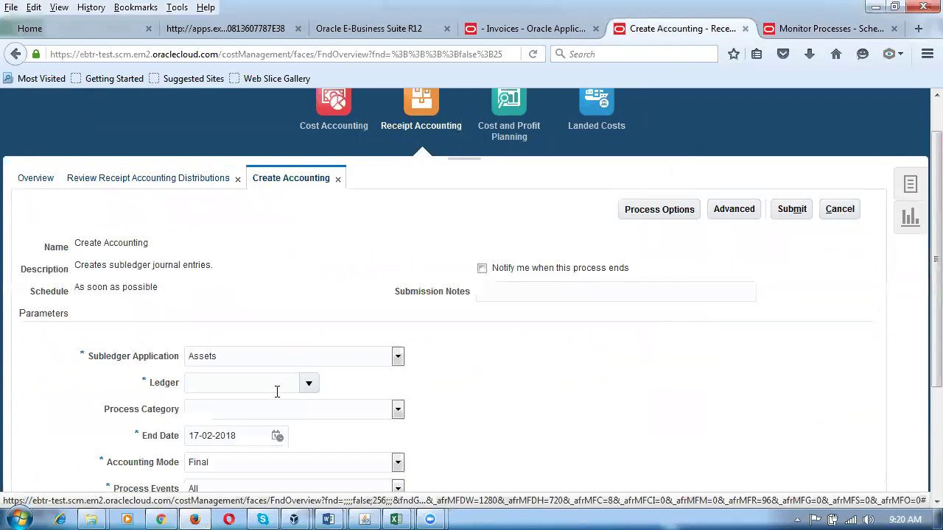
click(312, 357)
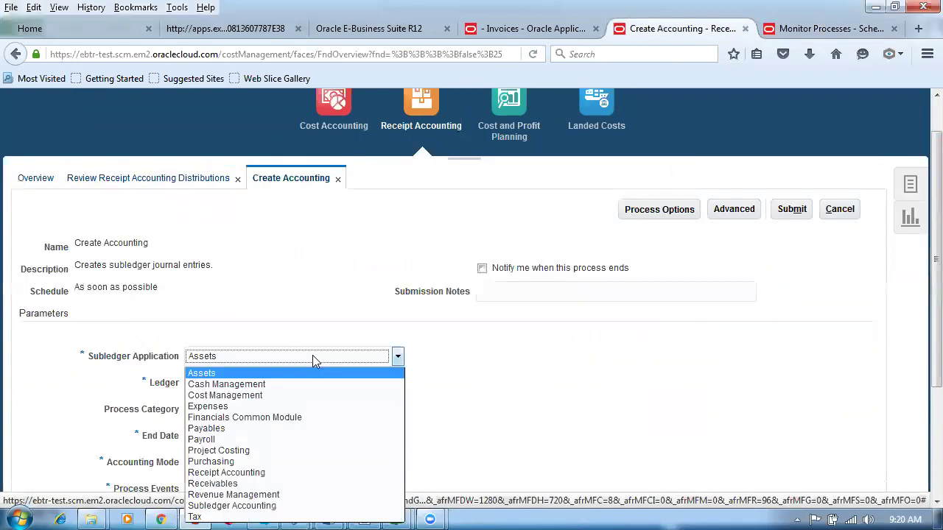
click(289, 473)
scroll(509, 414, down, 3)
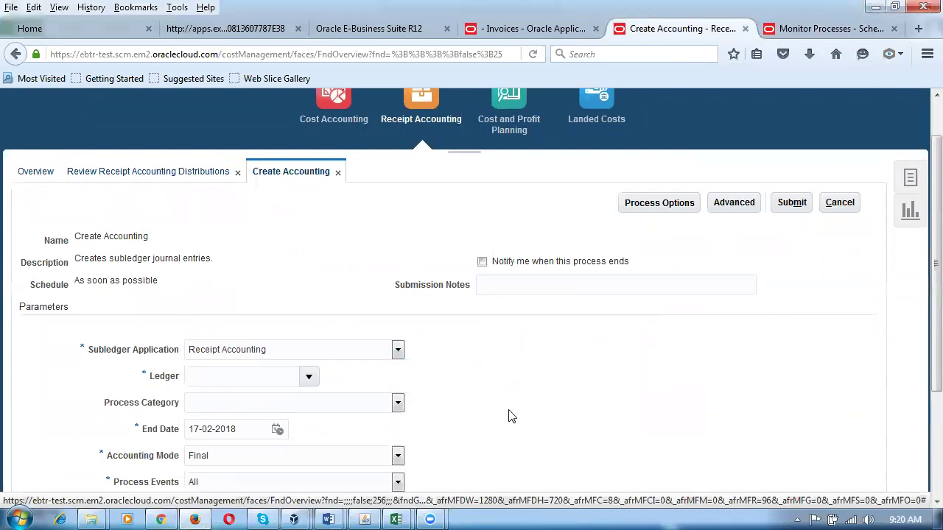
click(217, 226)
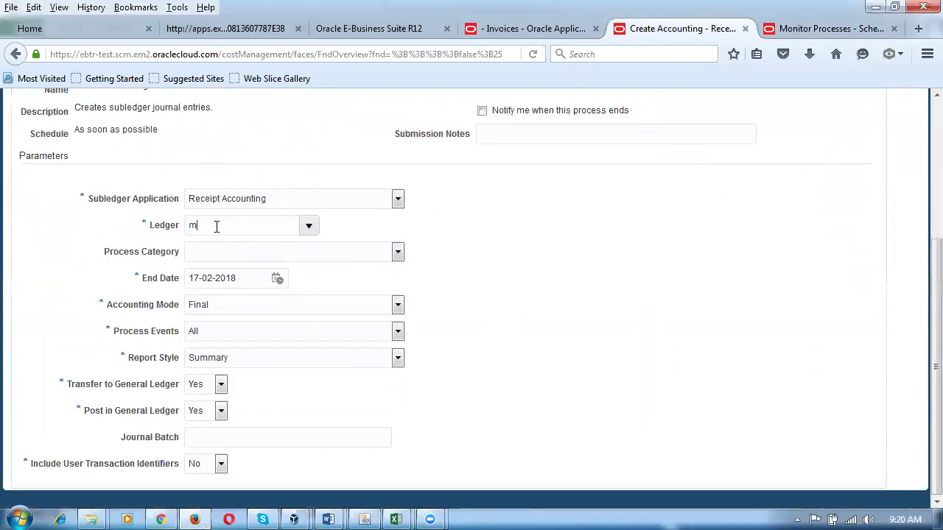
key(Tab)
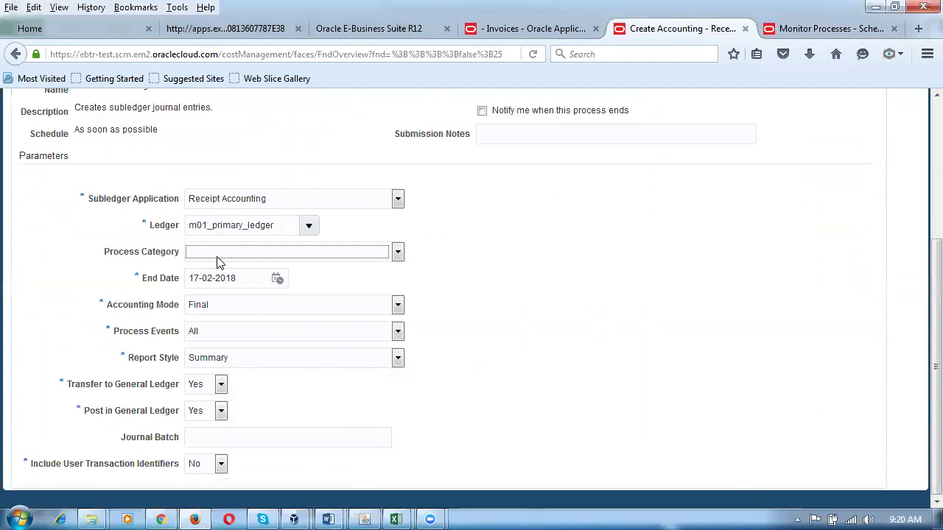
click(237, 308)
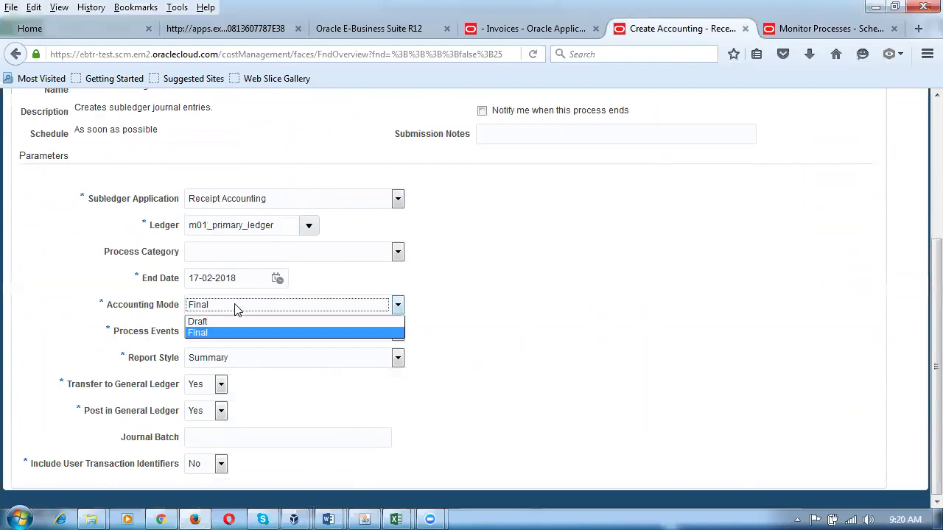
click(227, 320)
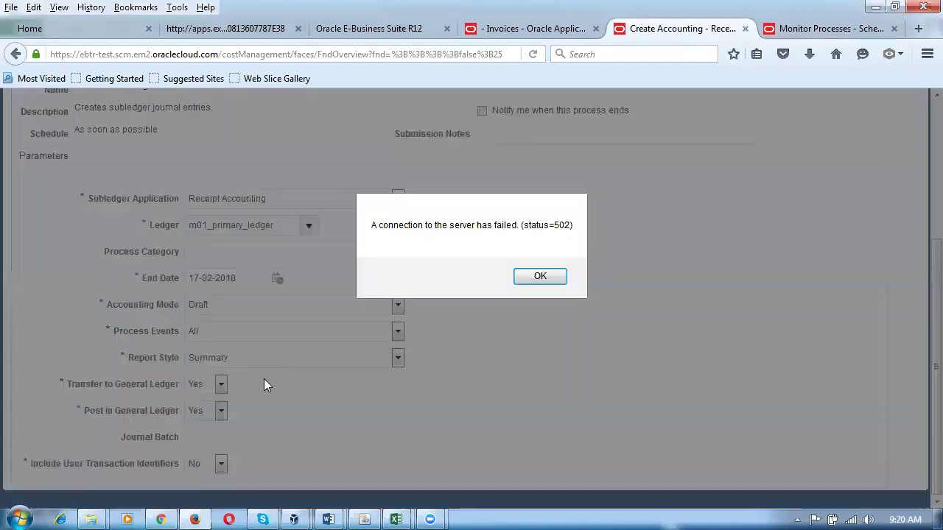
click(540, 278)
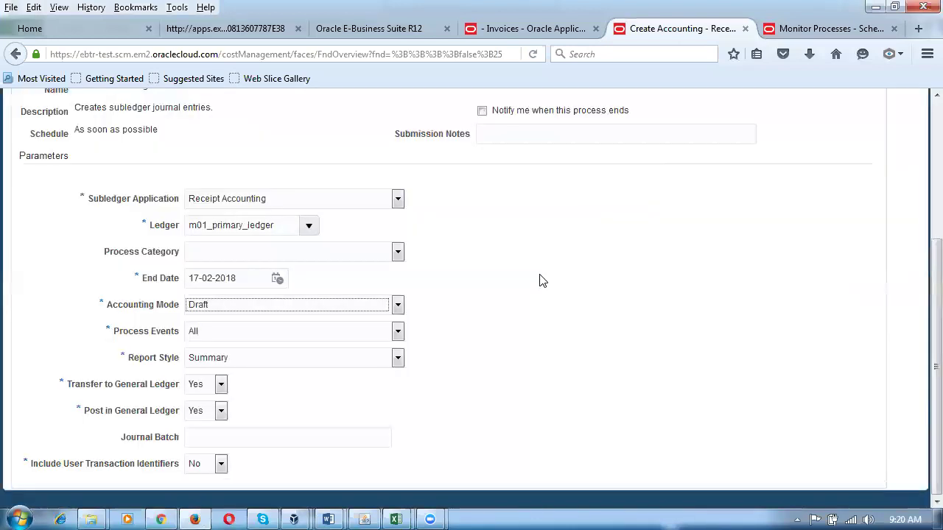
click(247, 361)
click(234, 373)
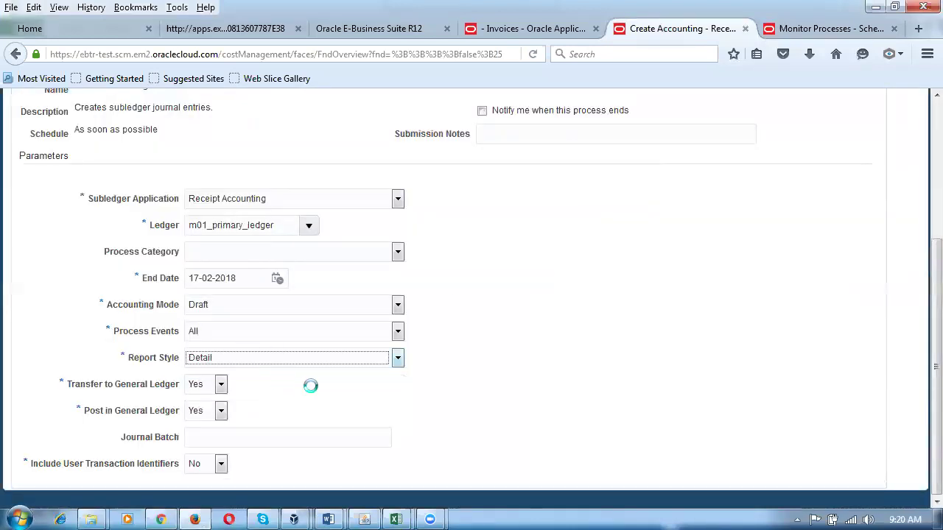
- Set Transfer and Post to General Ledger to No, and submit as process 86106
click(220, 385)
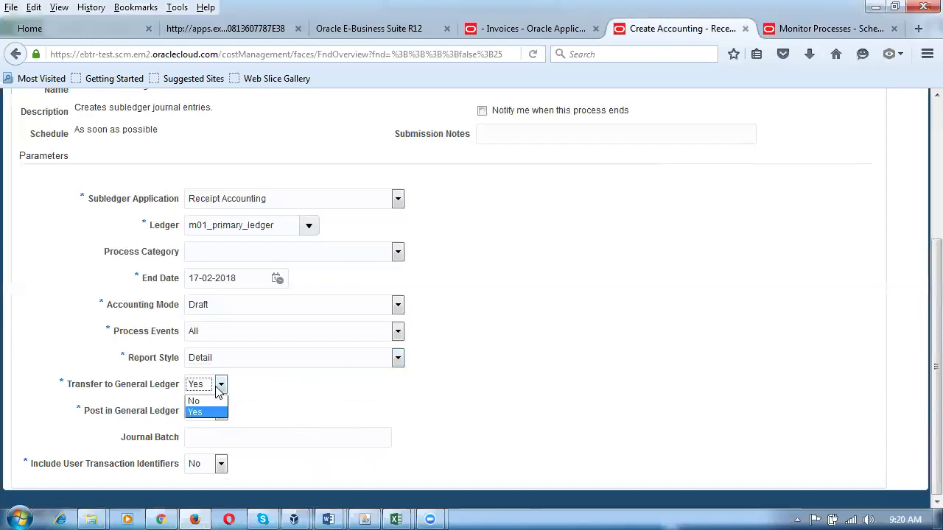
click(212, 403)
click(220, 411)
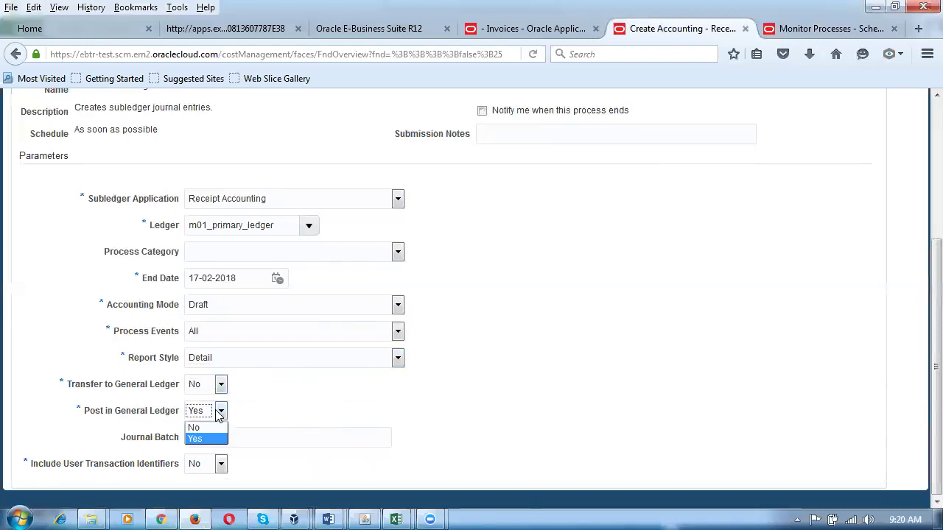
click(210, 426)
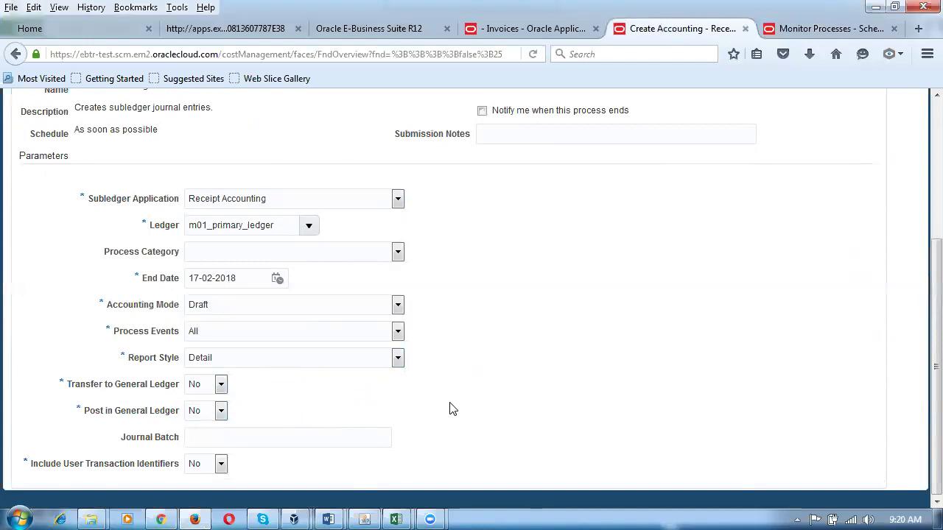
scroll(557, 435, up, 1)
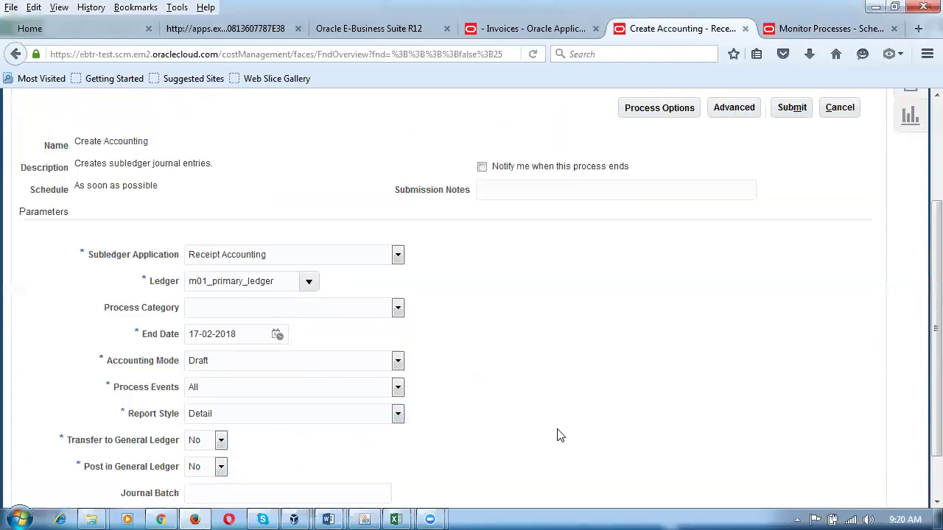
scroll(558, 436, up, 2)
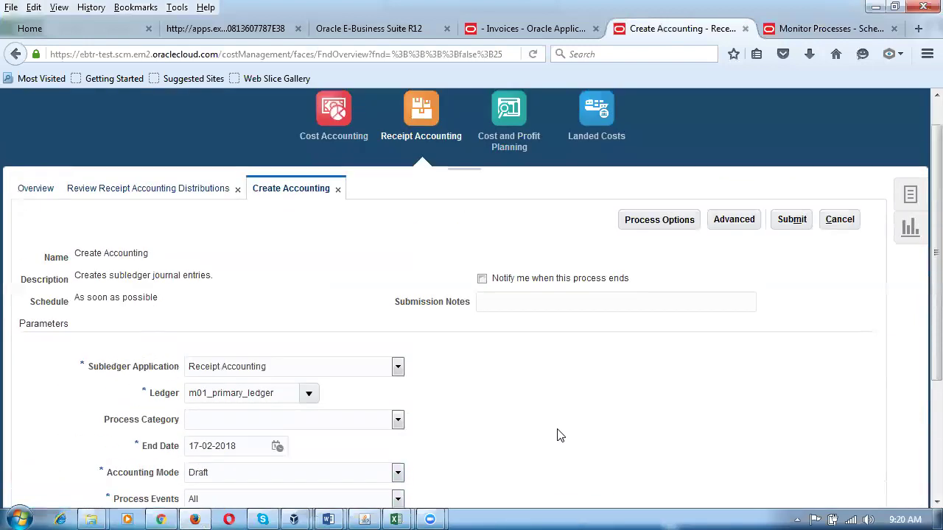
click(793, 219)
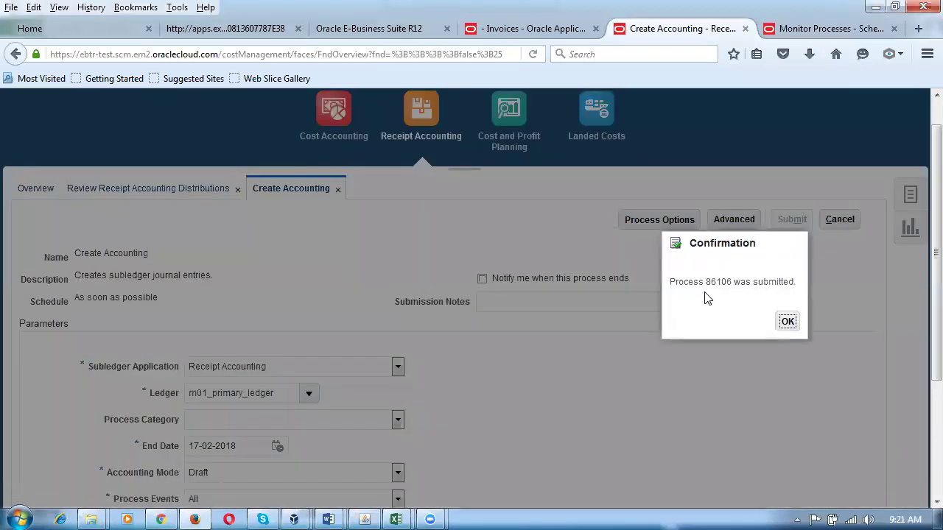
click(786, 322)
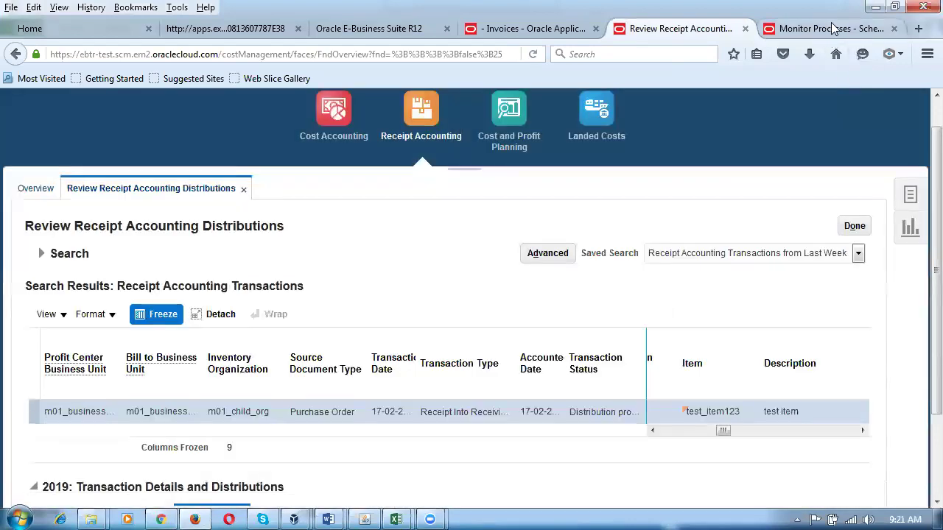
- Refresh the process monitor until Create Accounting appears, then return to the distributions page
click(833, 28)
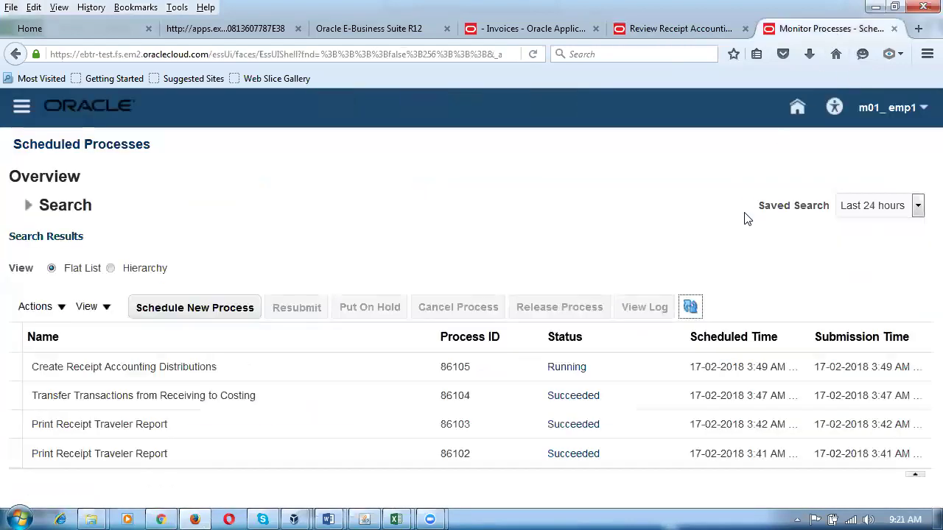
click(692, 306)
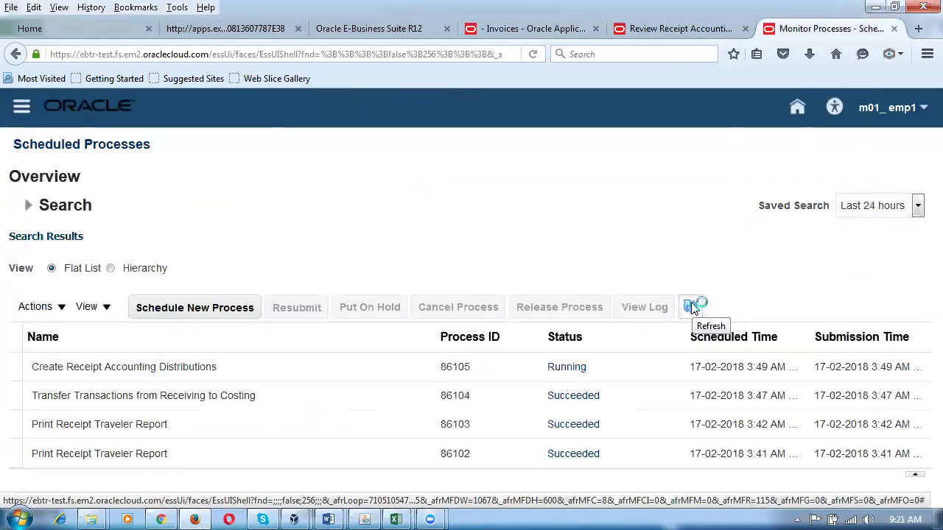
click(691, 307)
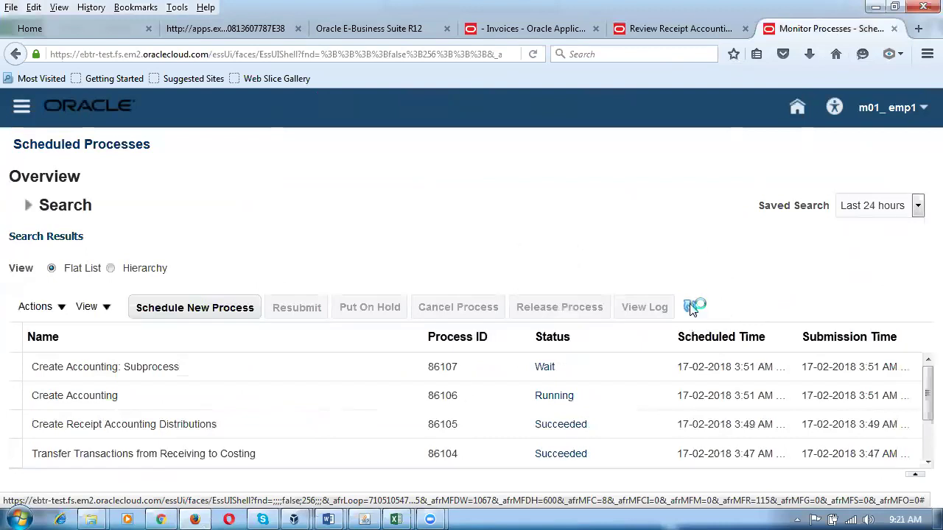
click(691, 308)
click(690, 308)
click(691, 307)
click(648, 28)
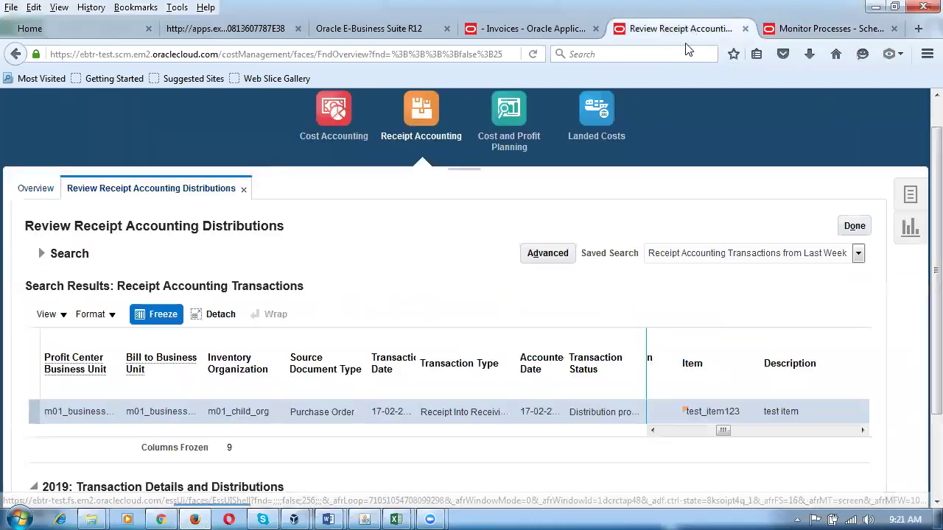
- Rerun the Review Receipt Accounting Distributions search for test_item123, now showing status Error
click(912, 205)
click(832, 236)
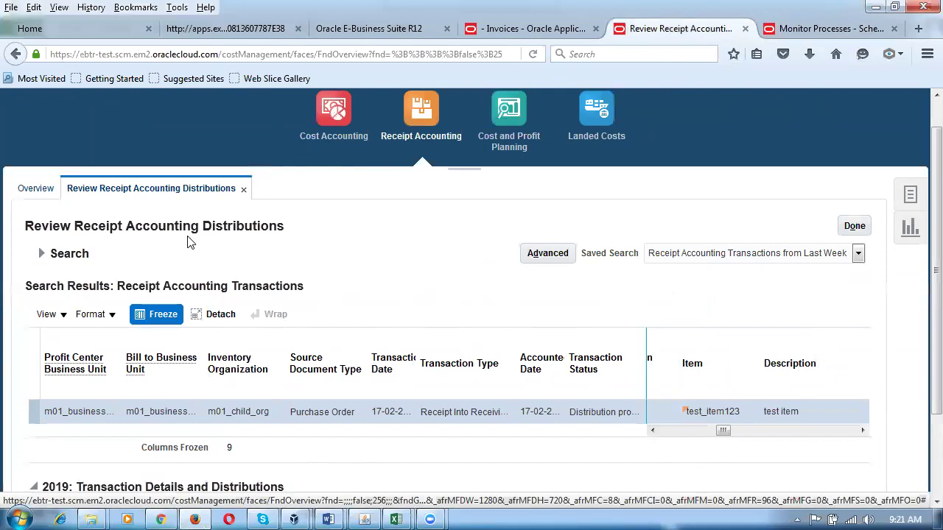
click(40, 253)
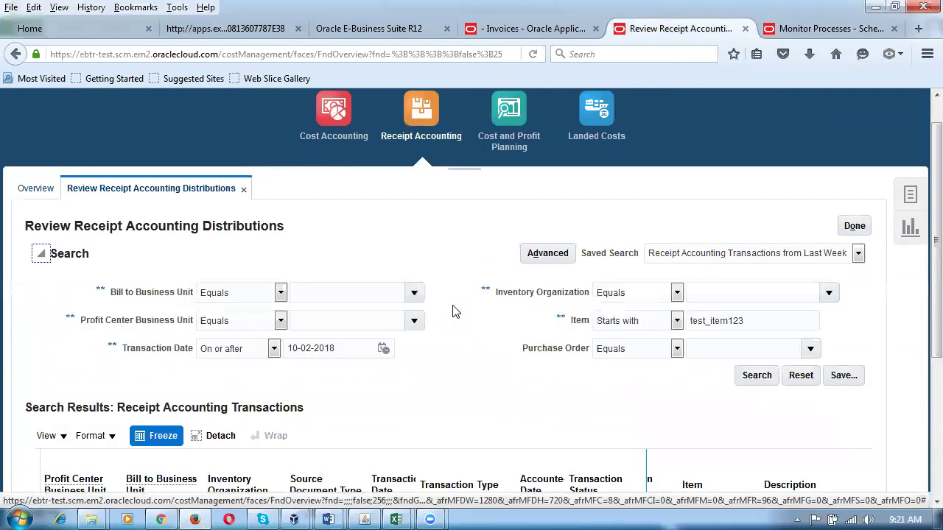
click(760, 382)
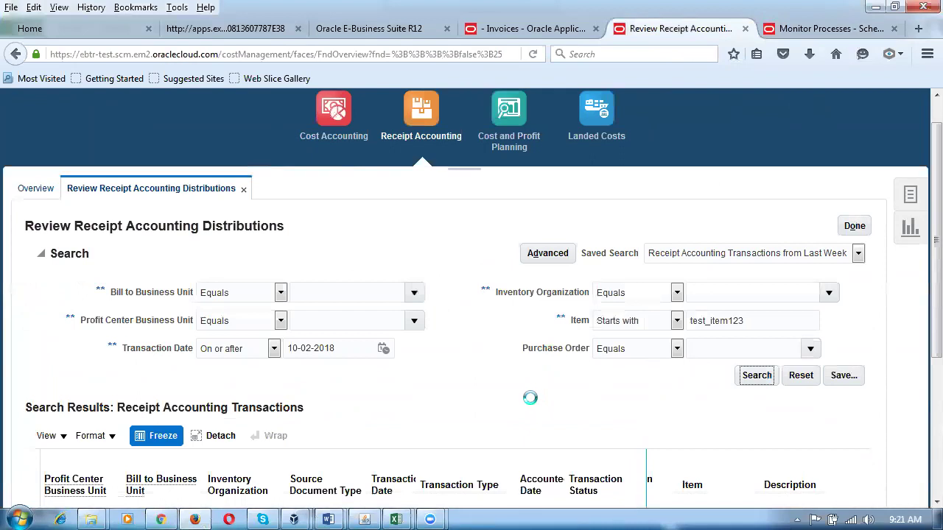
- Expand the invalid journal line's error: no match in the Receiving Inspection mapping set
scroll(531, 395, down, 3)
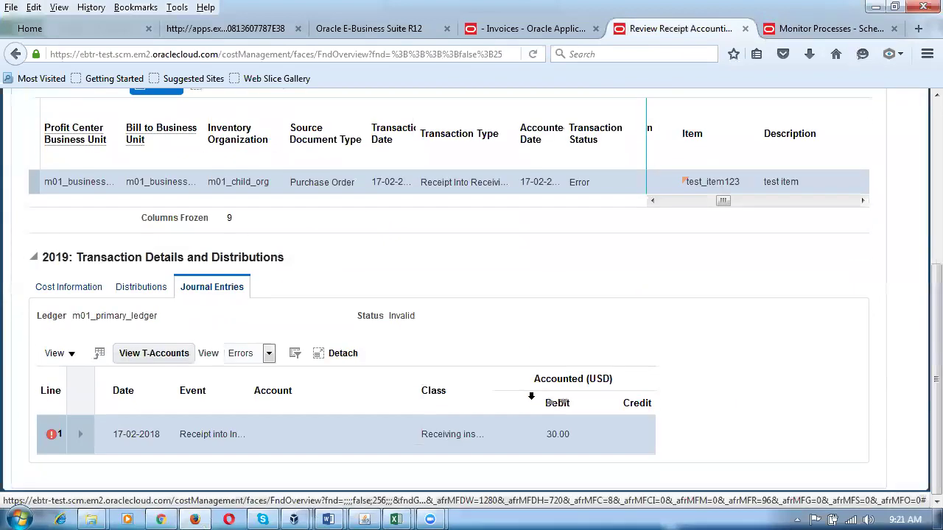
drag(557, 402, 469, 390)
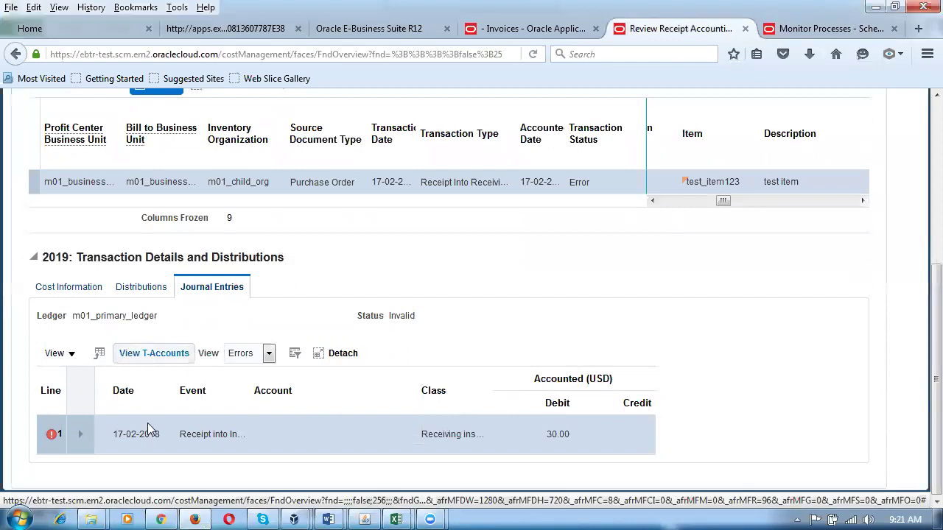
click(81, 436)
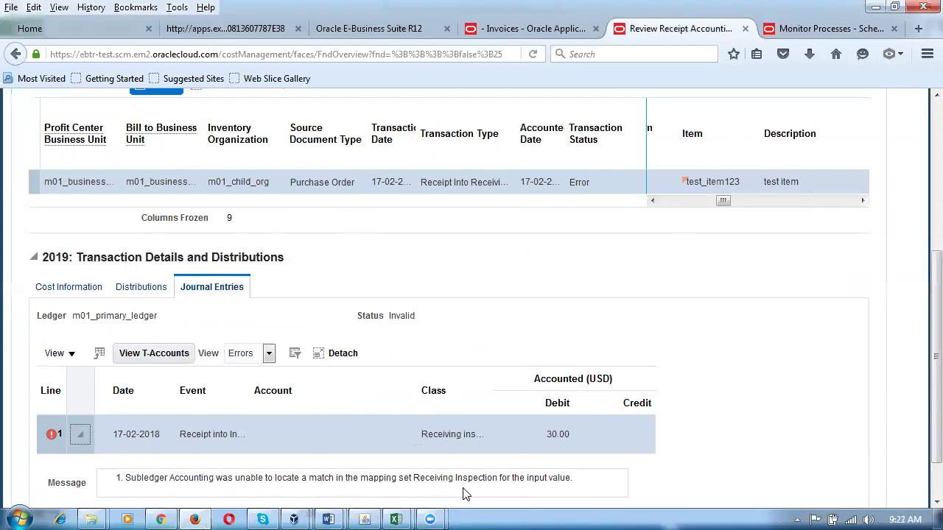
scroll(921, 432, down, 2)
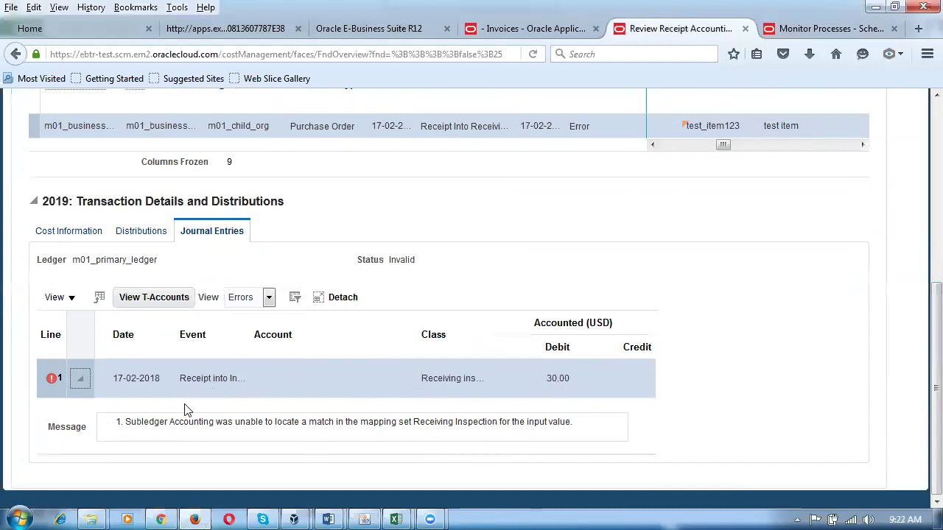
click(78, 379)
click(73, 435)
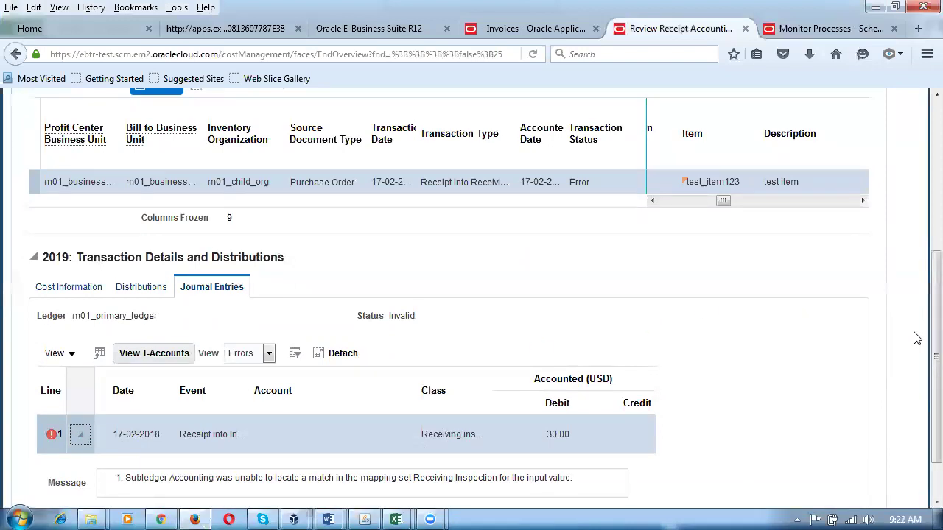
scroll(917, 338, down, 2)
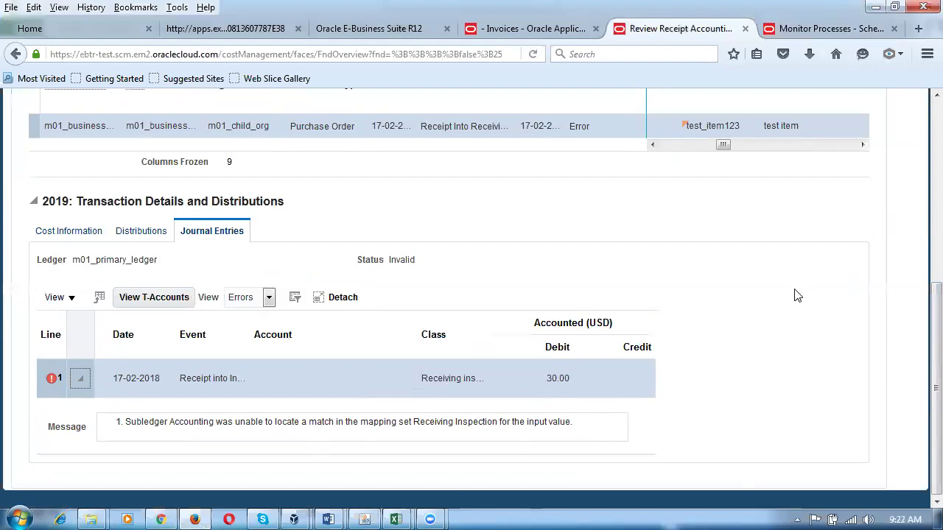
scroll(920, 248, up, 4)
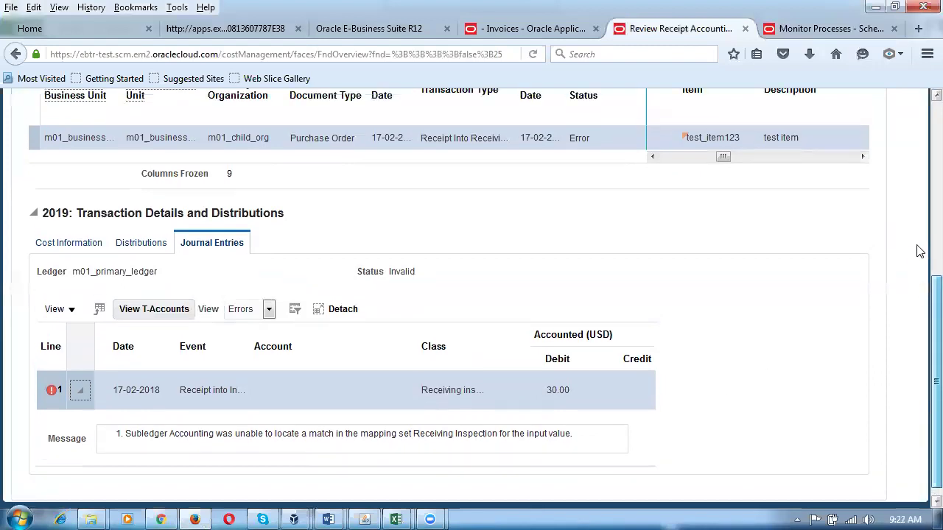
scroll(920, 121, up, 1)
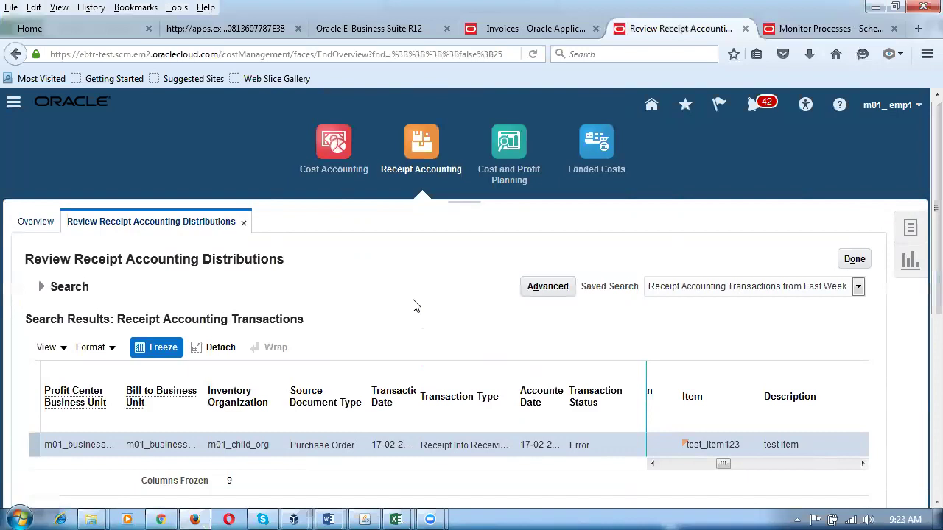
- Open the Fusion_Procurement_Agenda document from C:\Fusion_Procurement_Training in Word via Windows Explorer
mouse_move(98, 512)
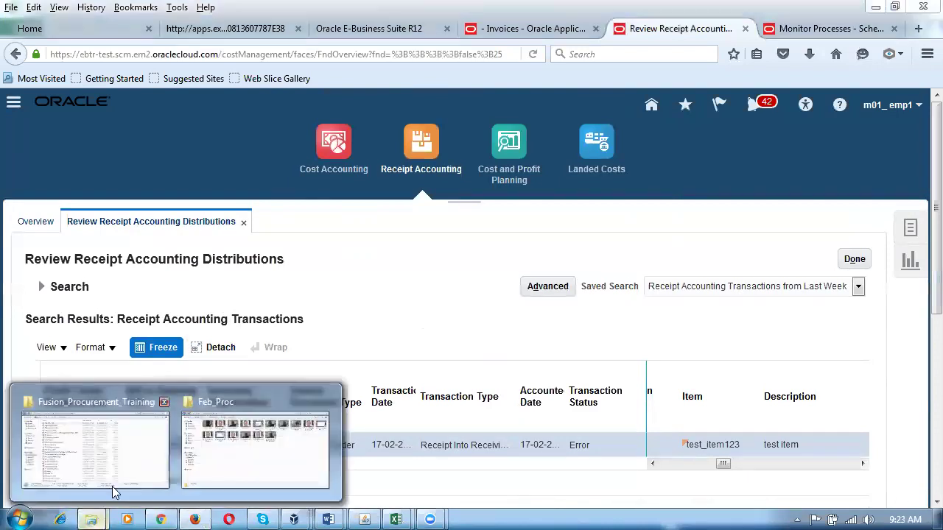
click(114, 475)
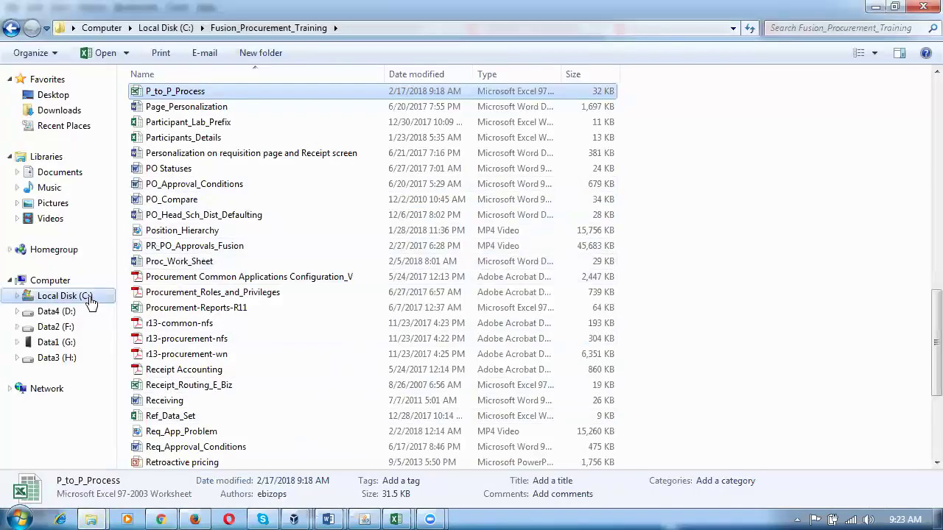
click(87, 298)
double_click(273, 157)
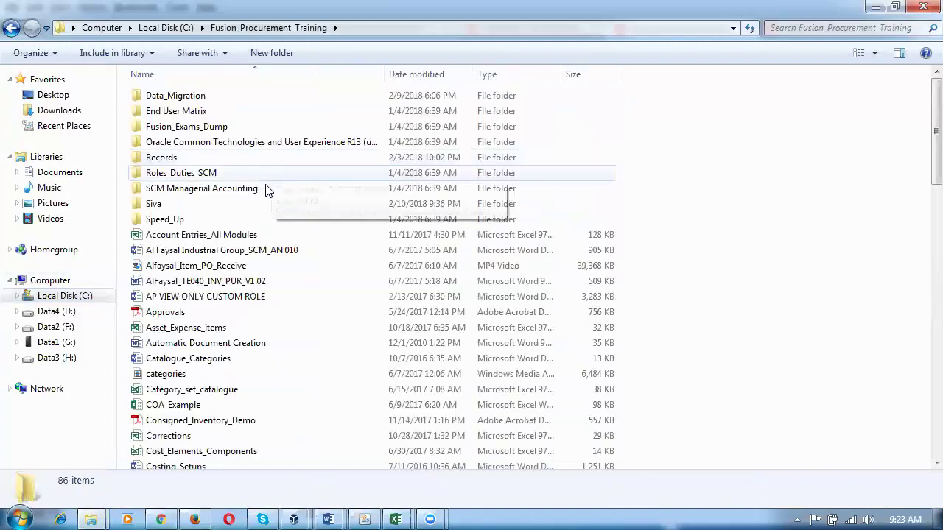
click(265, 188)
key(f)
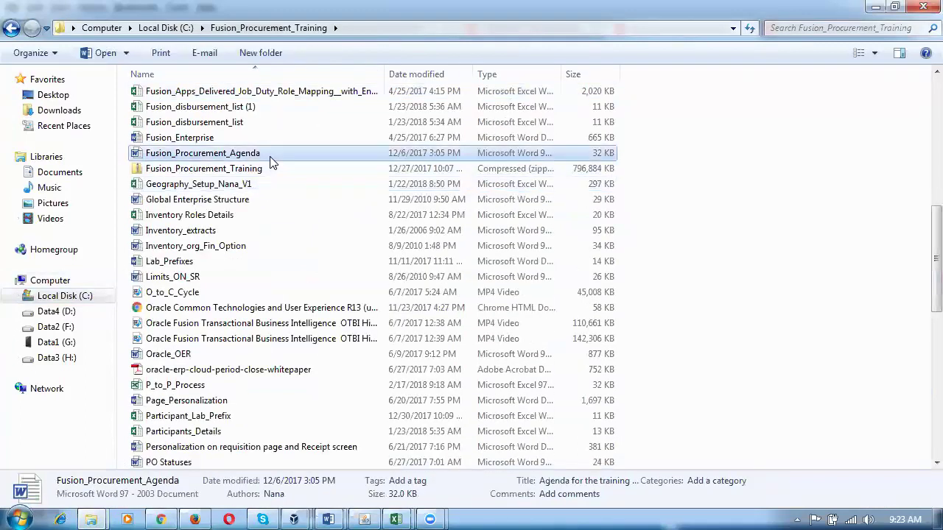
double_click(269, 156)
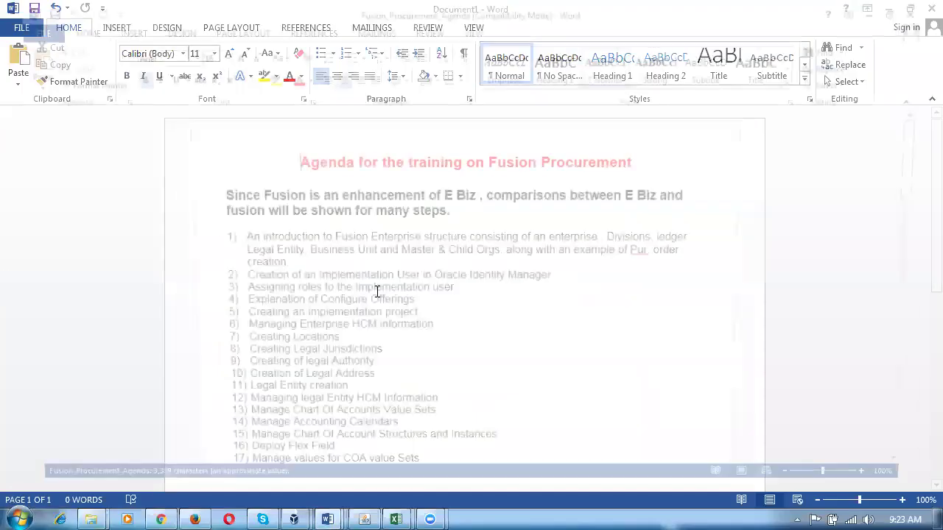
scroll(468, 368, up, 1)
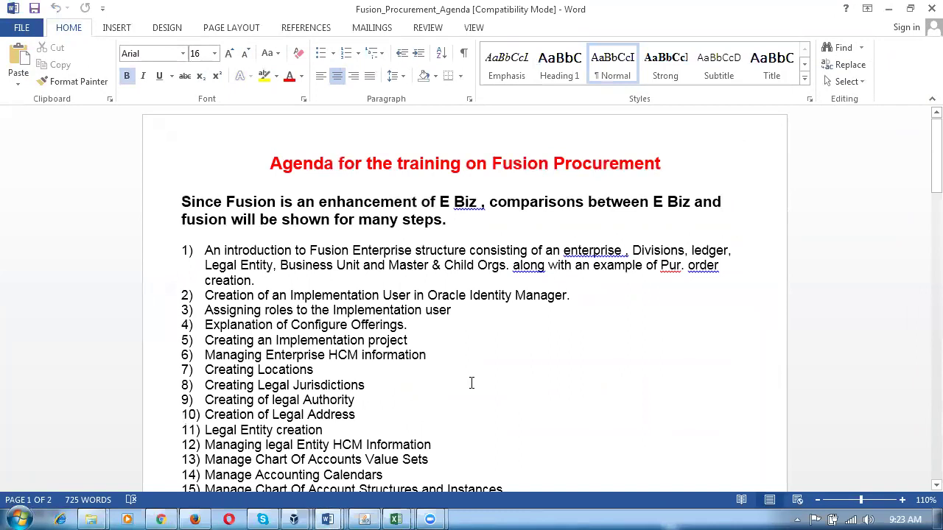
click(469, 383)
click(431, 395)
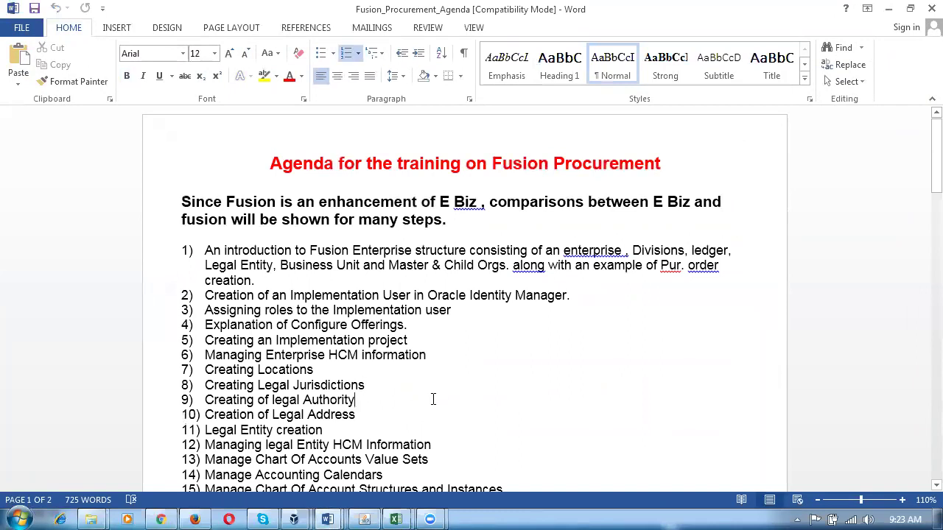